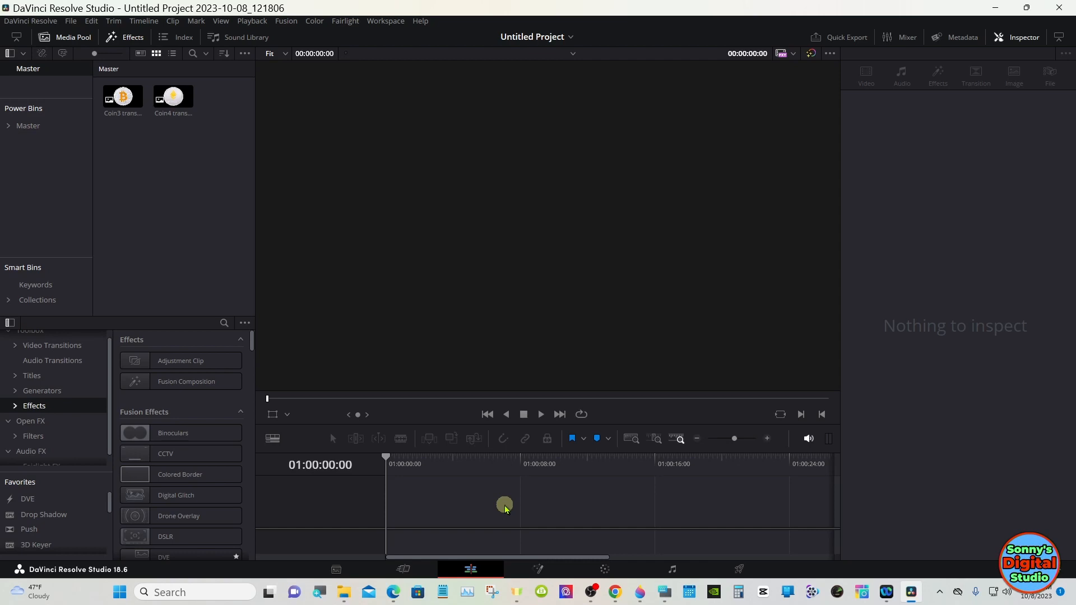
Step: Create a timeline holding the Coin4 and Coin3 transparent images on the video track
{"action": "left_click_drag", "start_coordinate": [173, 100], "coordinate": [515, 468]}
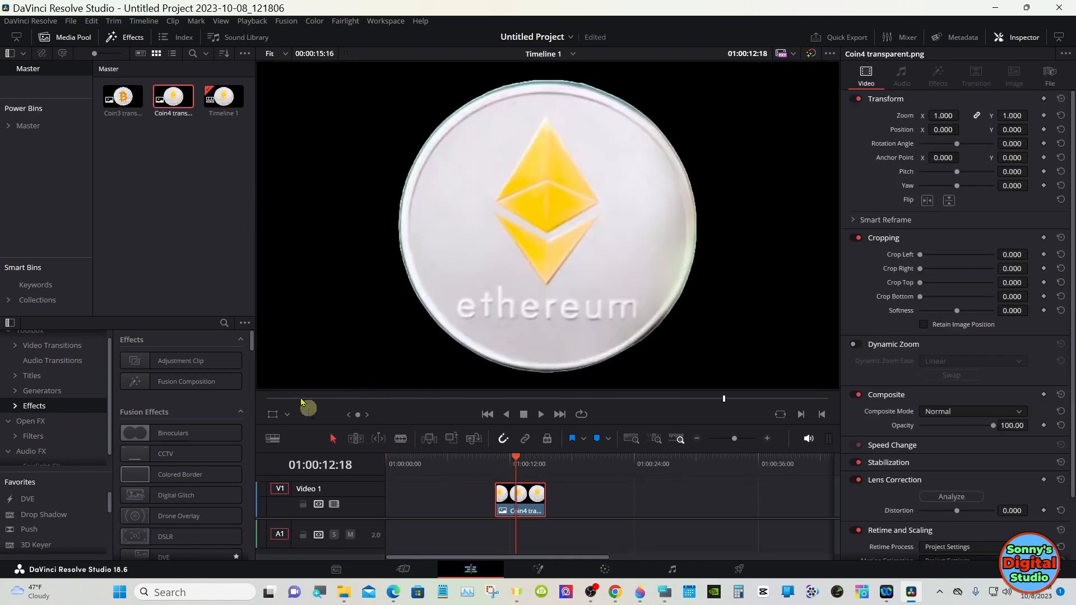
{"action": "left_click_drag", "start_coordinate": [124, 98], "coordinate": [426, 495]}
{"action": "left_click", "coordinate": [442, 461]}
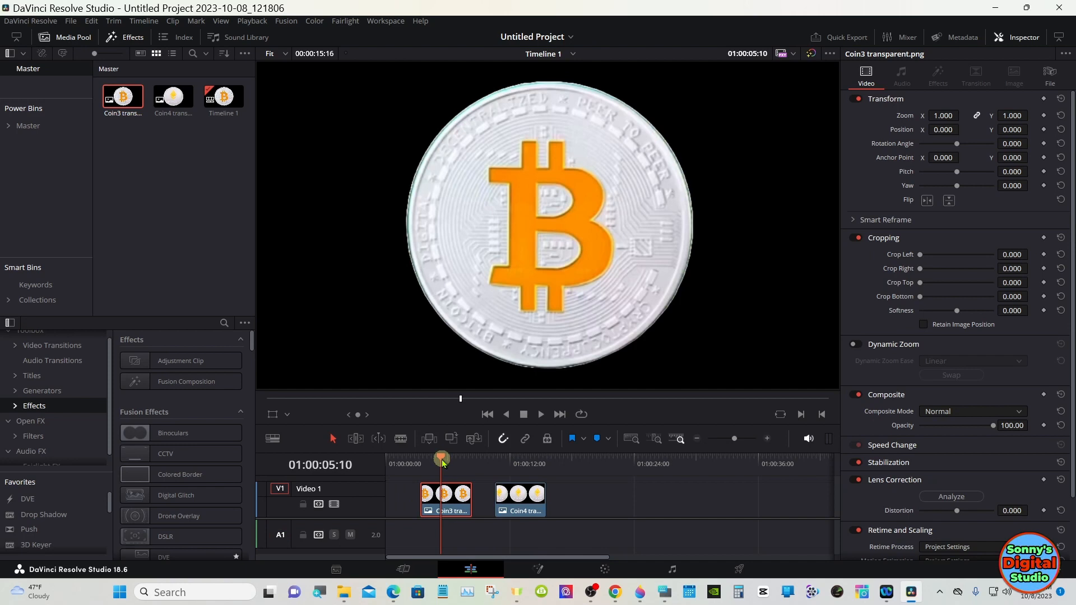
{"action": "left_click", "coordinate": [528, 463]}
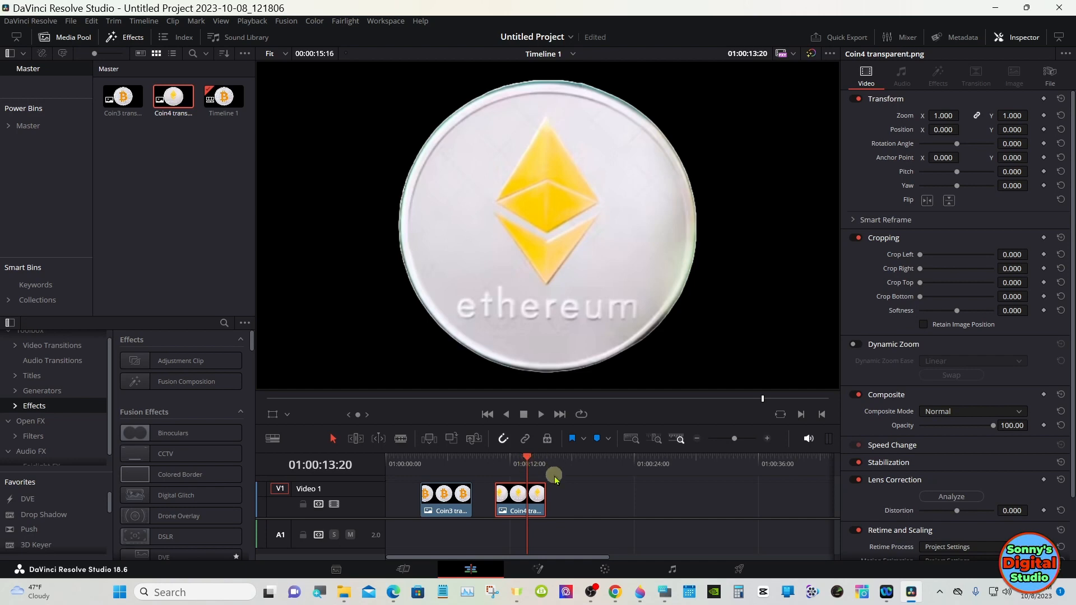
Step: Select both coin clips and cut them from the timeline
{"action": "left_click_drag", "start_coordinate": [555, 478], "coordinate": [441, 499]}
{"action": "right_click", "coordinate": [441, 498]}
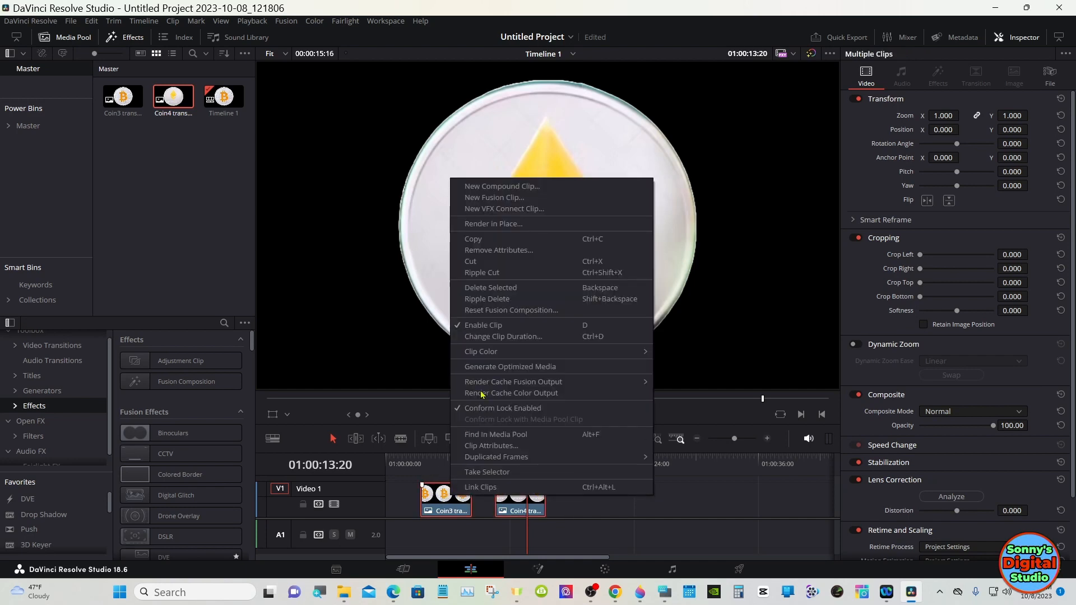
{"action": "left_click", "coordinate": [488, 262]}
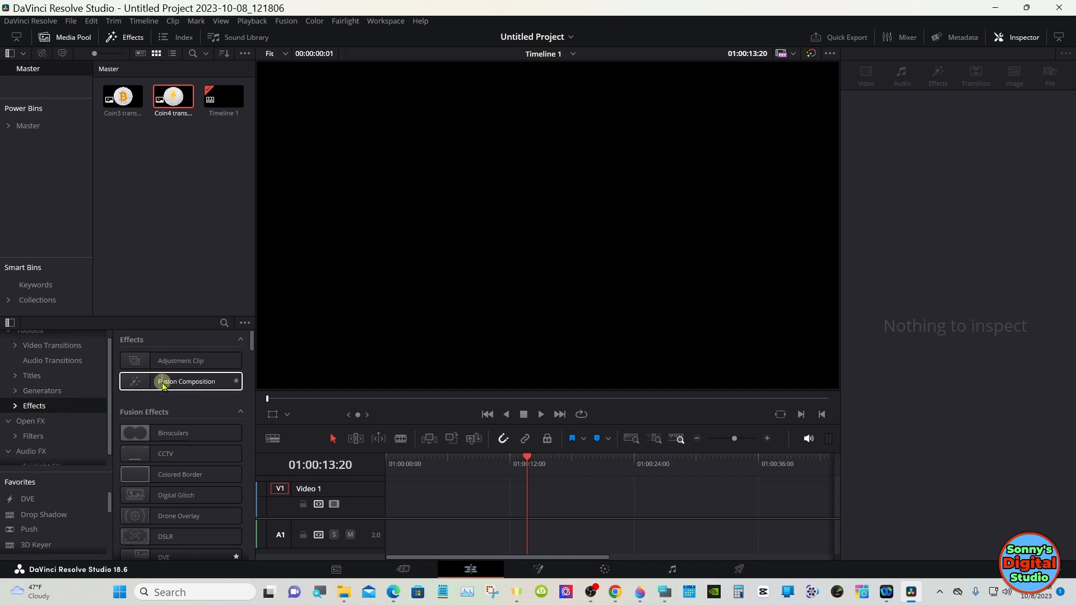
Step: Add a Fusion Composition clip at the start of the timeline and select it
{"action": "left_click_drag", "start_coordinate": [163, 385], "coordinate": [387, 502]}
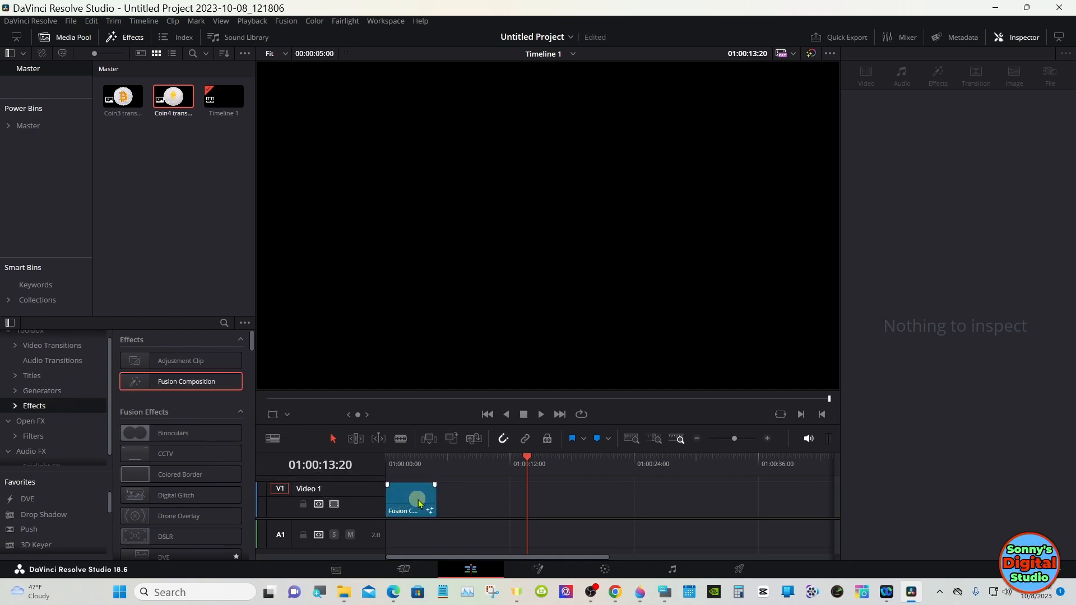
{"action": "left_click", "coordinate": [766, 440]}
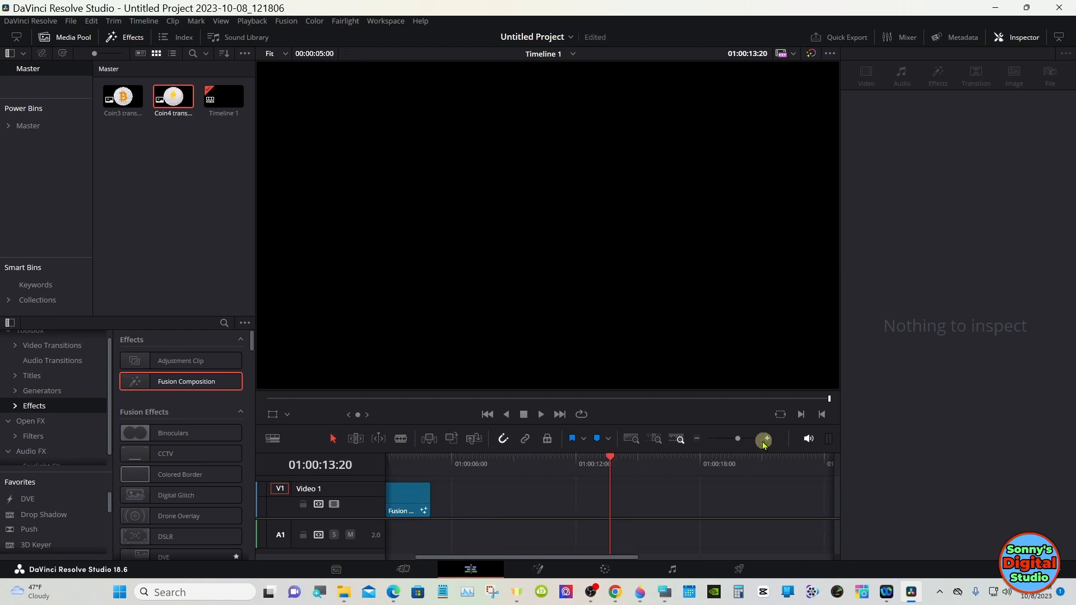
{"action": "left_click", "coordinate": [698, 440]}
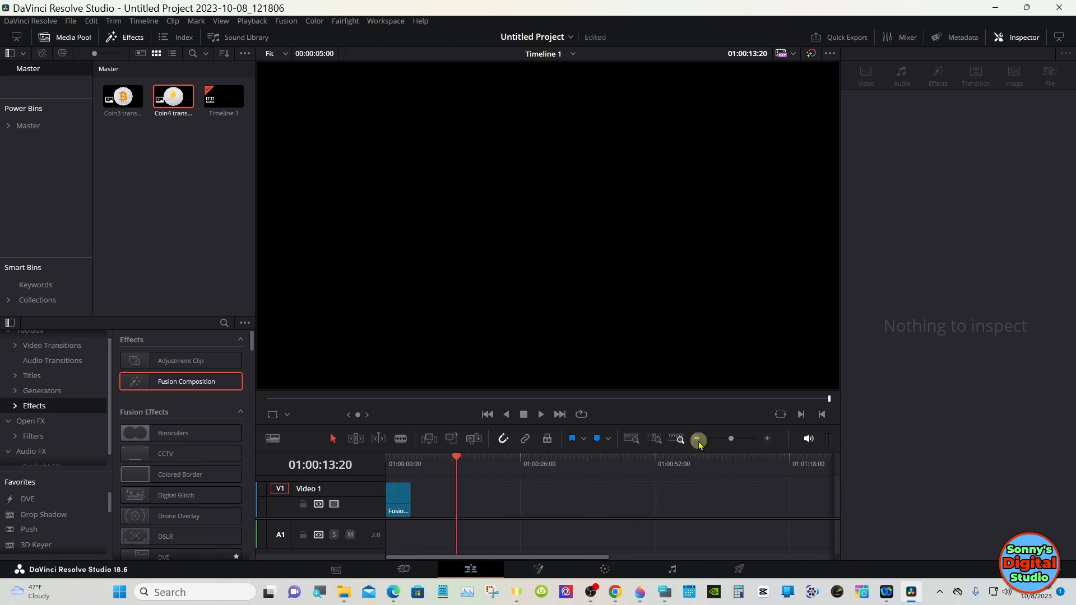
{"action": "left_click", "coordinate": [767, 439]}
{"action": "left_click", "coordinate": [767, 440]}
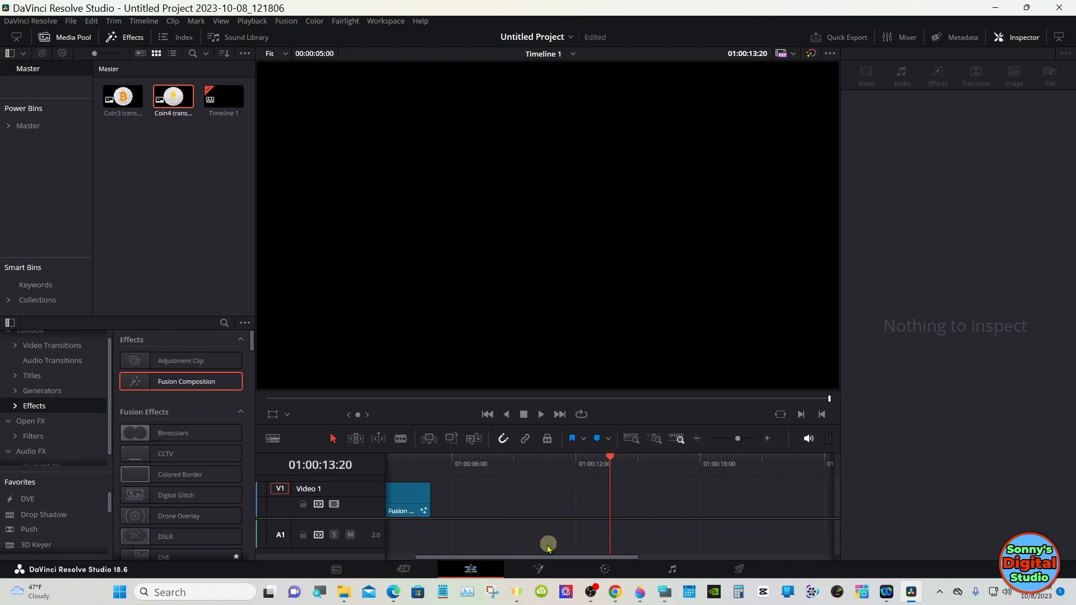
{"action": "left_click_drag", "start_coordinate": [520, 556], "coordinate": [456, 557]}
{"action": "left_click", "coordinate": [463, 495]}
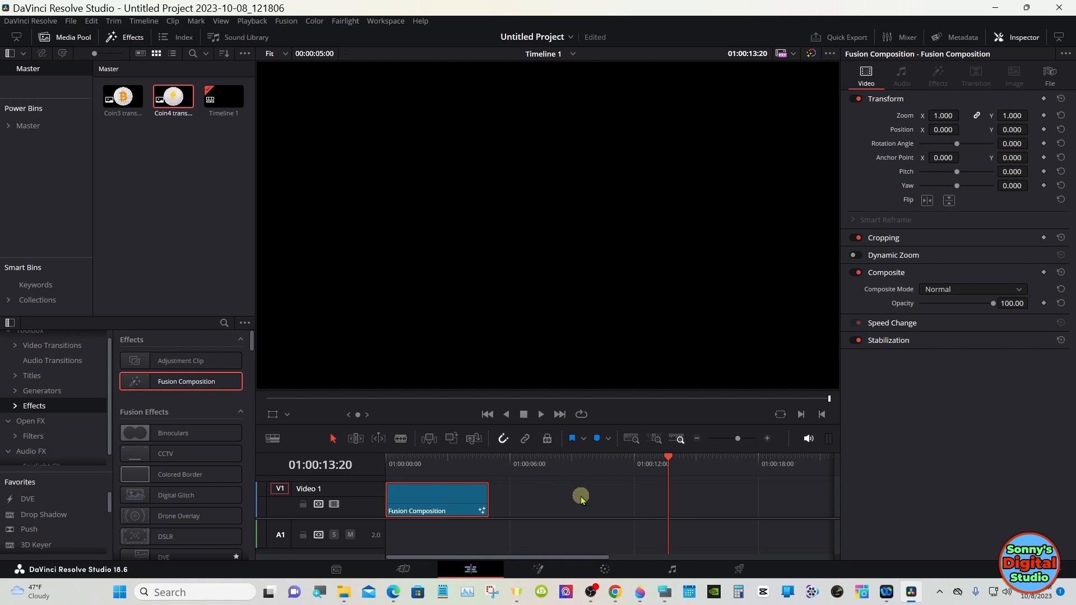
Step: Switch to the On-Screen Keyboard and move it beside the timeline
{"action": "left_click", "coordinate": [665, 592]}
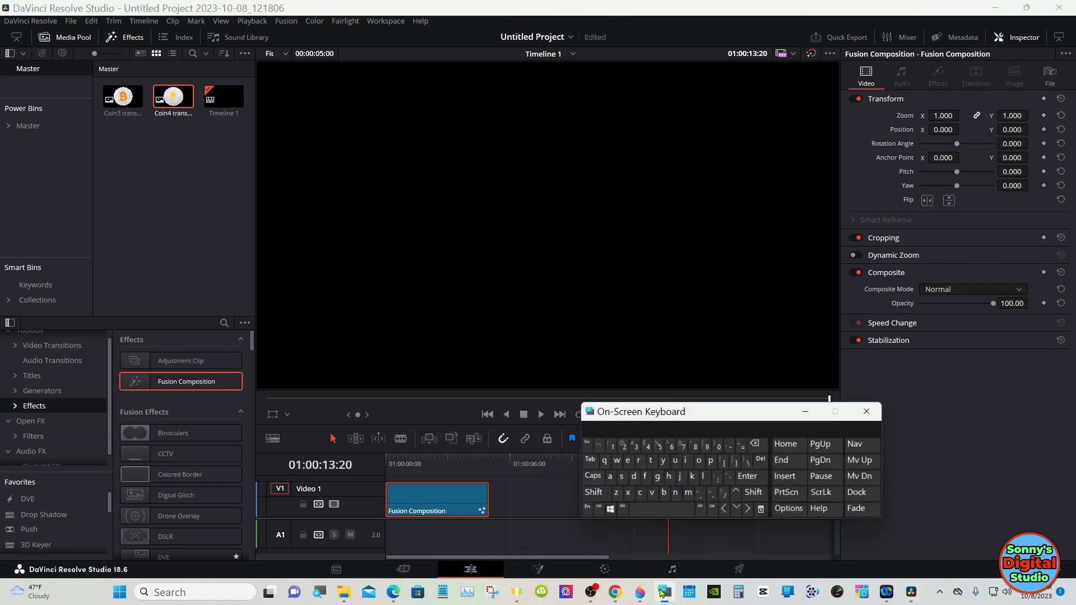
{"action": "left_click_drag", "start_coordinate": [646, 404], "coordinate": [703, 388]}
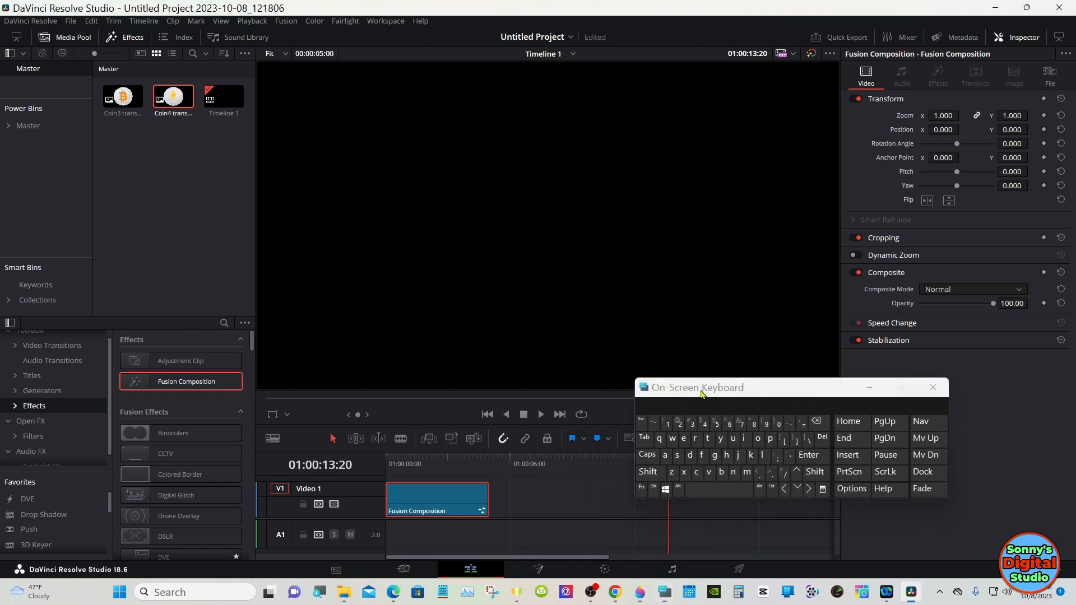
Step: Set the Fusion Composition clip's duration to 00:00:10:00
{"action": "right_click", "coordinate": [402, 497]}
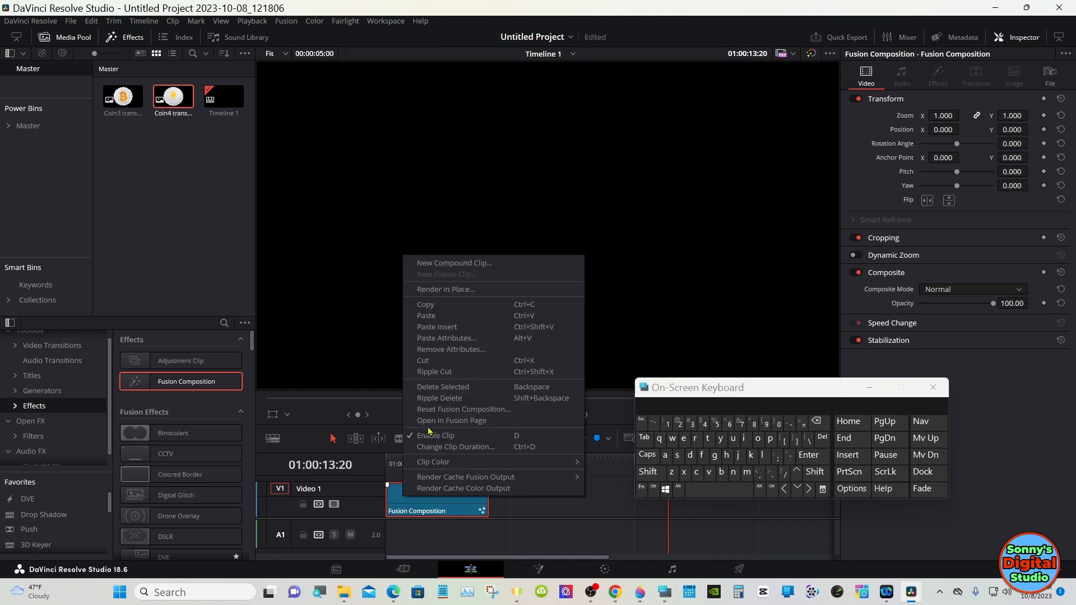
{"action": "left_click", "coordinate": [433, 447]}
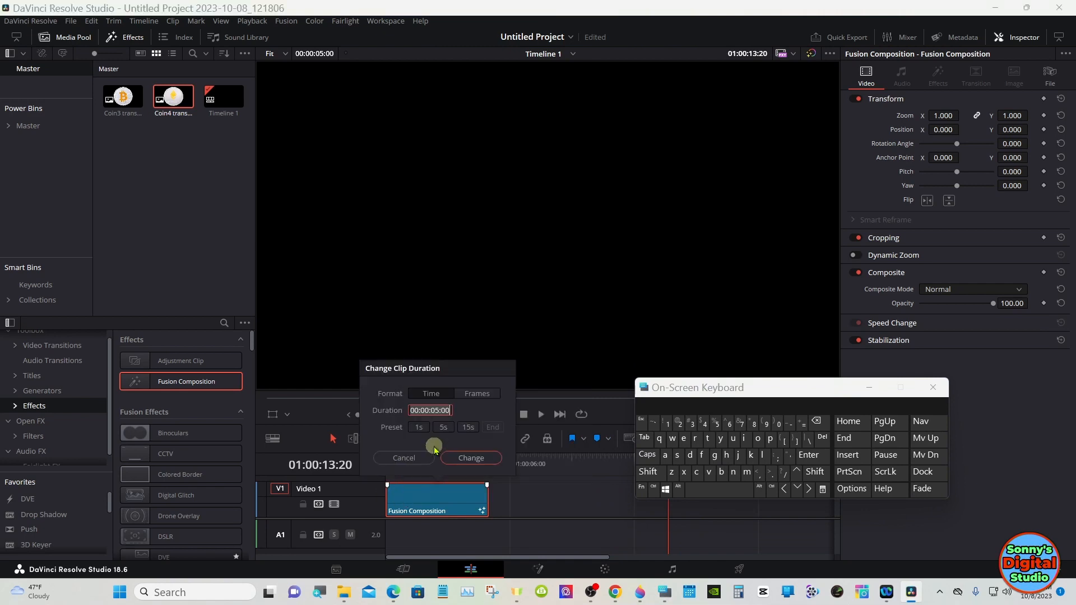
{"action": "left_click", "coordinate": [436, 410]}
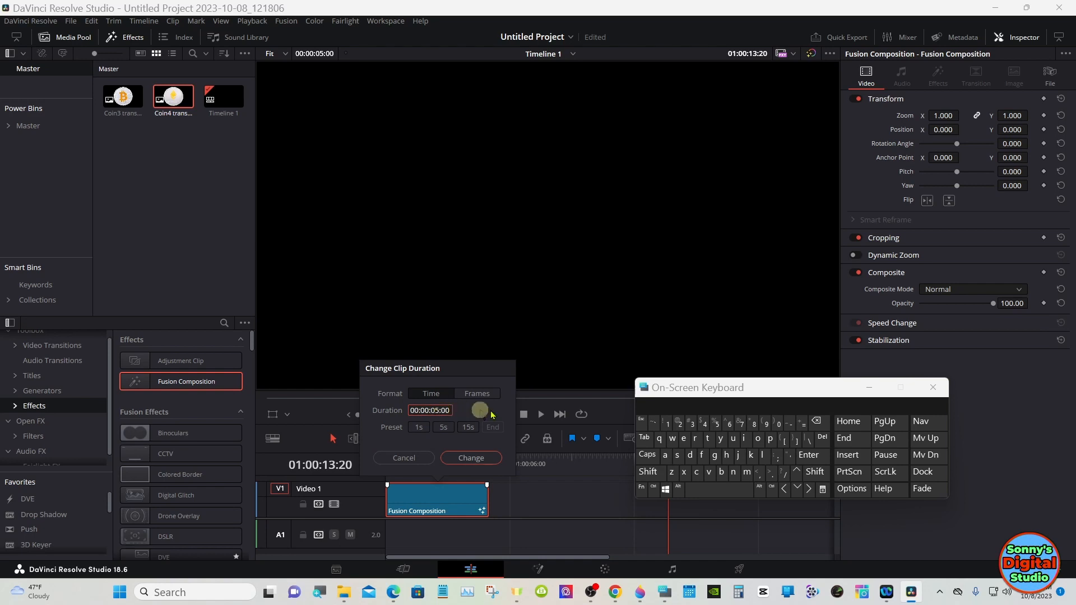
{"action": "left_click", "coordinate": [817, 422]}
{"action": "left_click", "coordinate": [817, 422]}
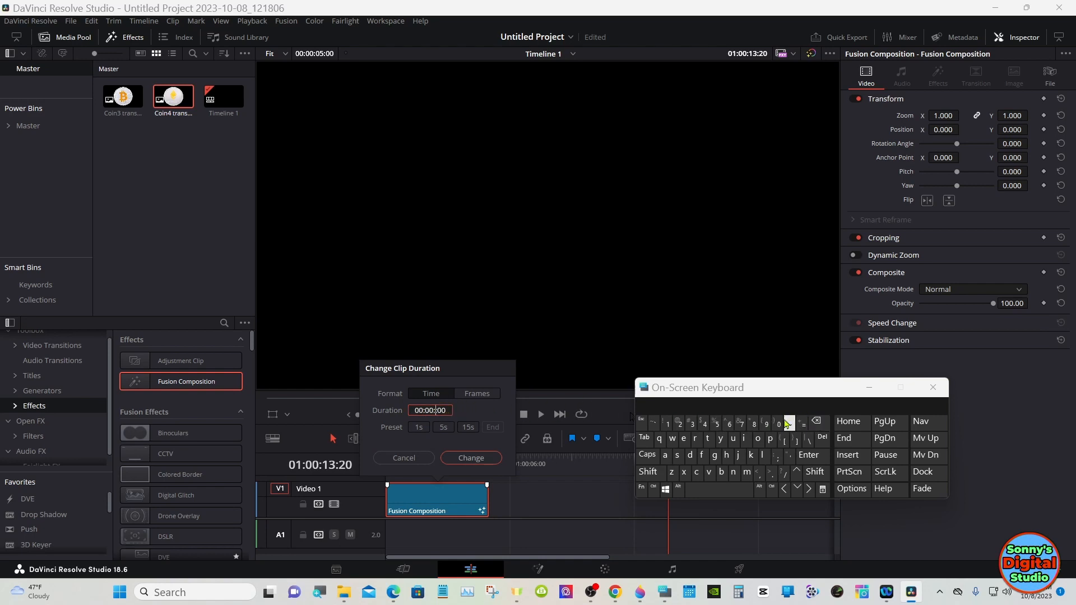
{"action": "left_click", "coordinate": [667, 424]}
{"action": "left_click", "coordinate": [779, 424]}
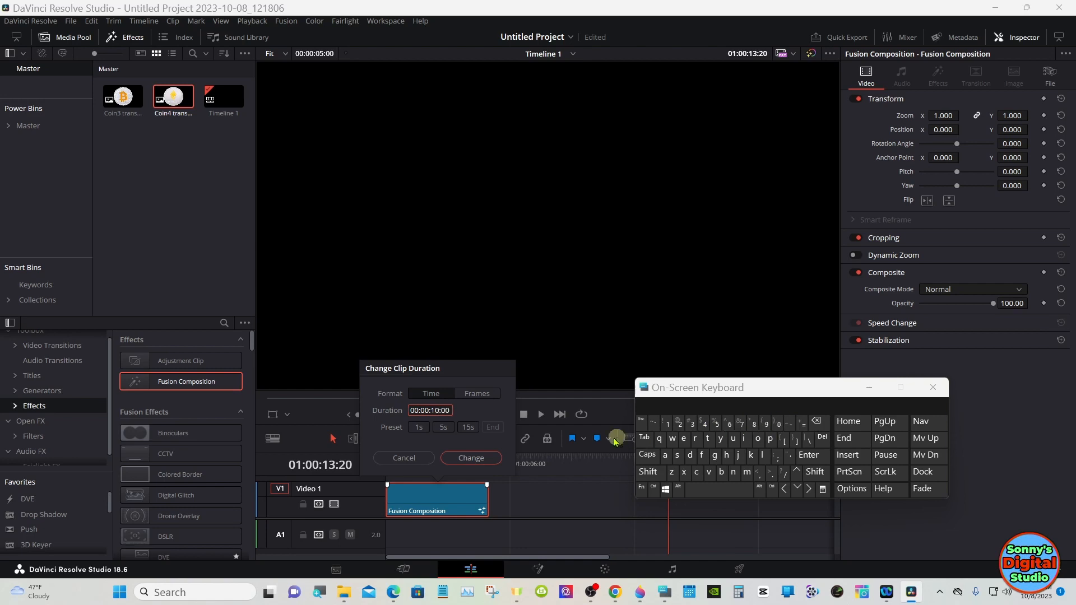
{"action": "left_click", "coordinate": [471, 458]}
Step: Move the playhead onto the clip, minimize the keyboard, and open the composition in the Fusion page
{"action": "left_click", "coordinate": [481, 459]}
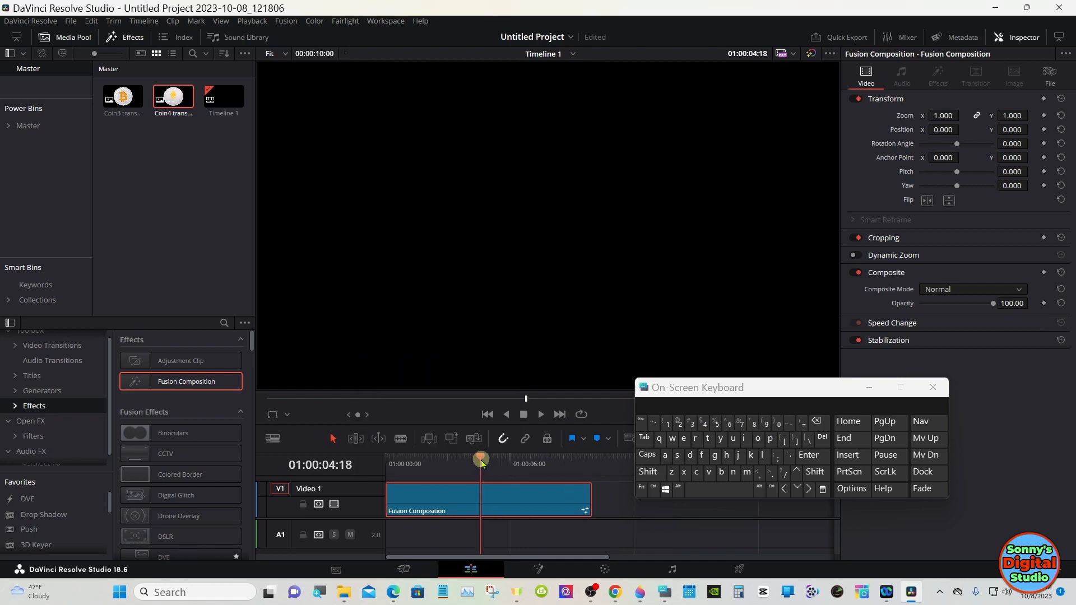
{"action": "left_click_drag", "start_coordinate": [482, 461], "coordinate": [410, 461]}
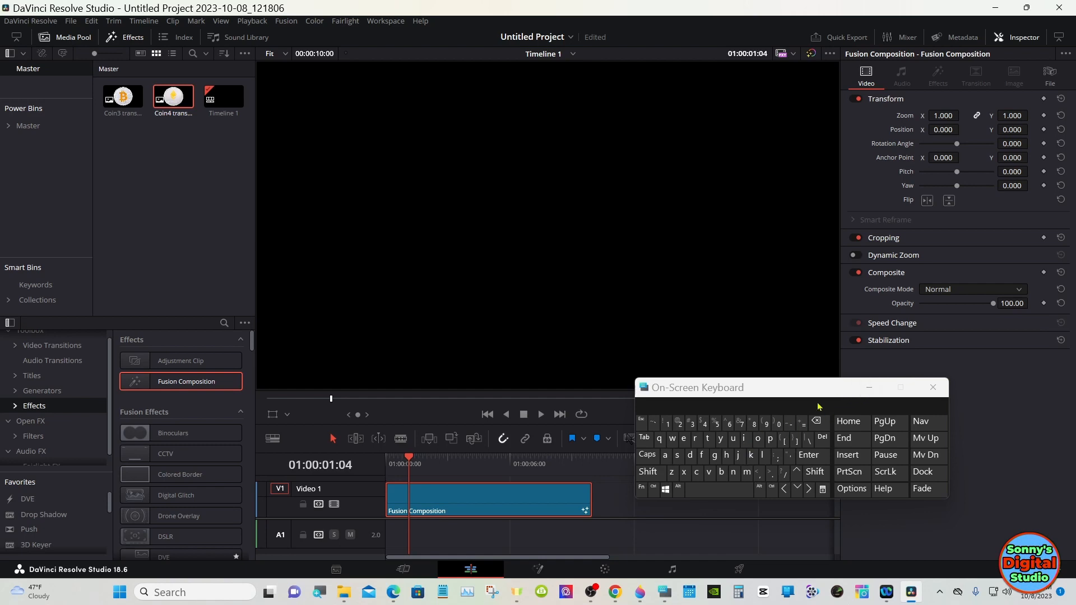
{"action": "left_click", "coordinate": [863, 387]}
{"action": "left_click", "coordinate": [540, 568]}
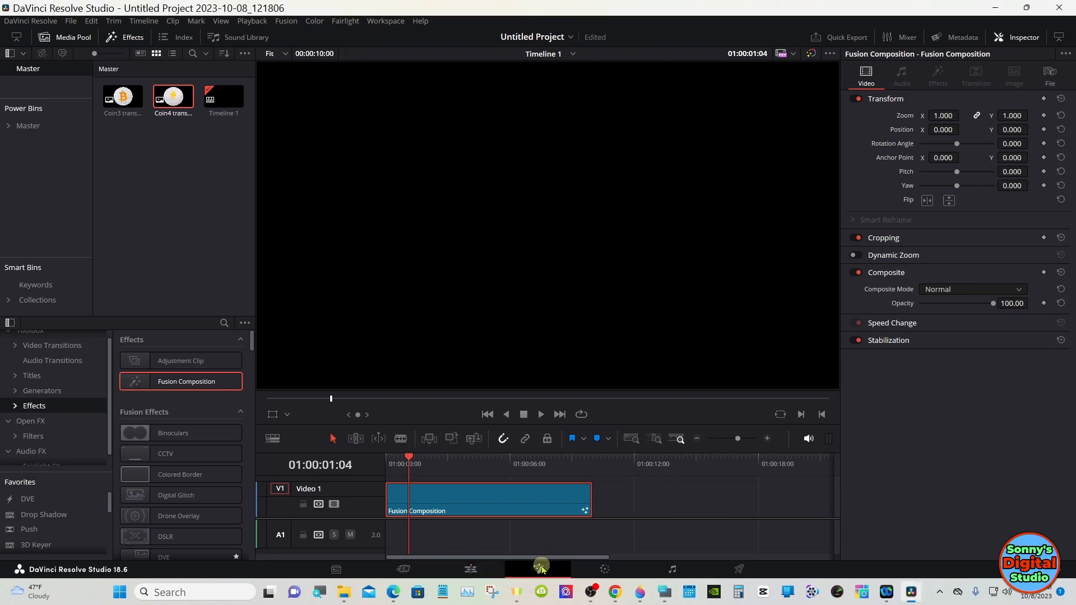
{"action": "left_click_drag", "start_coordinate": [258, 389], "coordinate": [709, 456]}
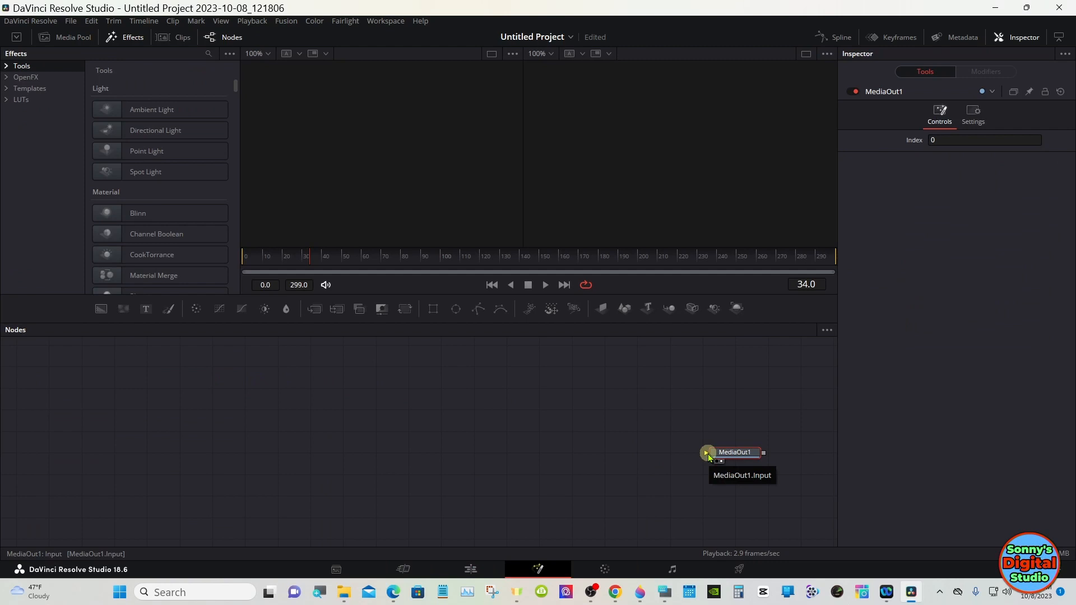
Step: Reopen the On-Screen Keyboard and reposition it over the node area
{"action": "left_click", "coordinate": [665, 593]}
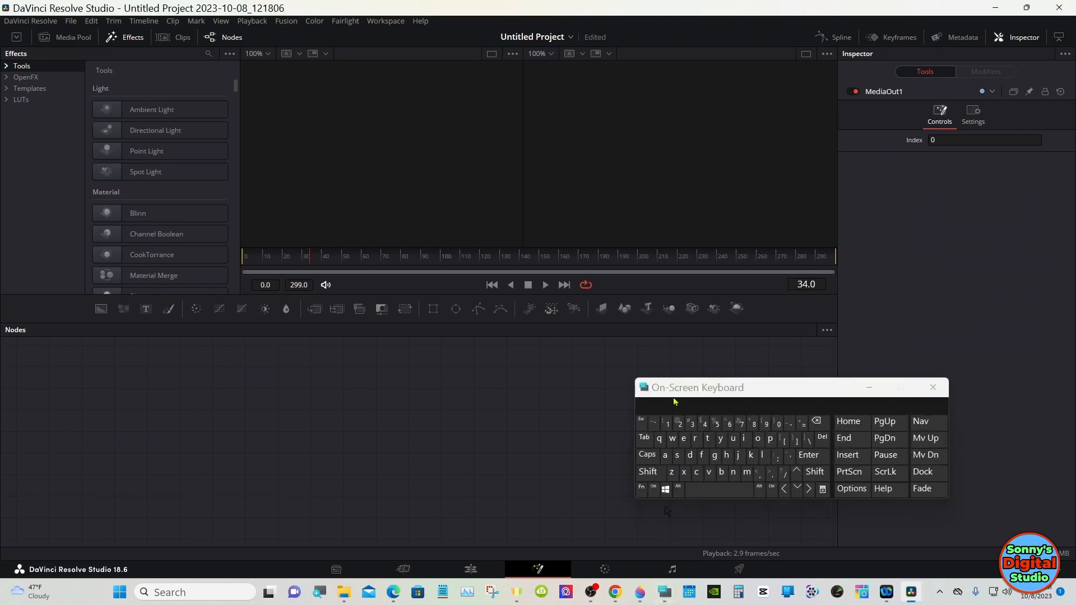
{"action": "left_click_drag", "start_coordinate": [675, 387], "coordinate": [741, 407]}
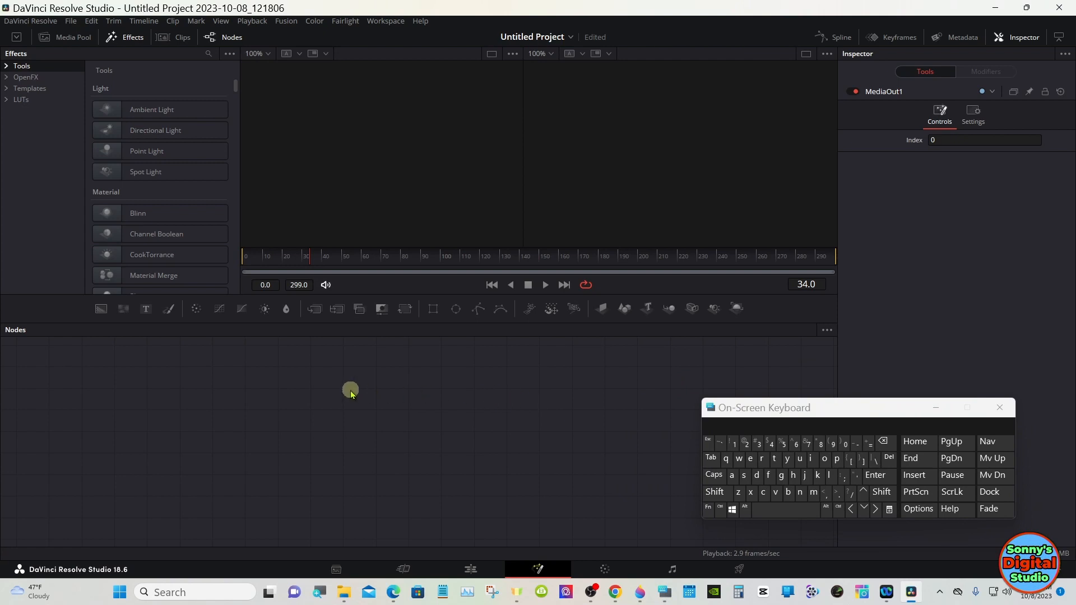
{"action": "mouse_move", "coordinate": [807, 408]}
{"action": "left_mouse_down"}
{"action": "mouse_move", "coordinate": [813, 248]}
{"action": "mouse_move", "coordinate": [807, 402]}
{"action": "left_mouse_up"}
Step: Add an sPolygon node to the node graph through the Select Tool search
{"action": "left_click", "coordinate": [713, 481]}
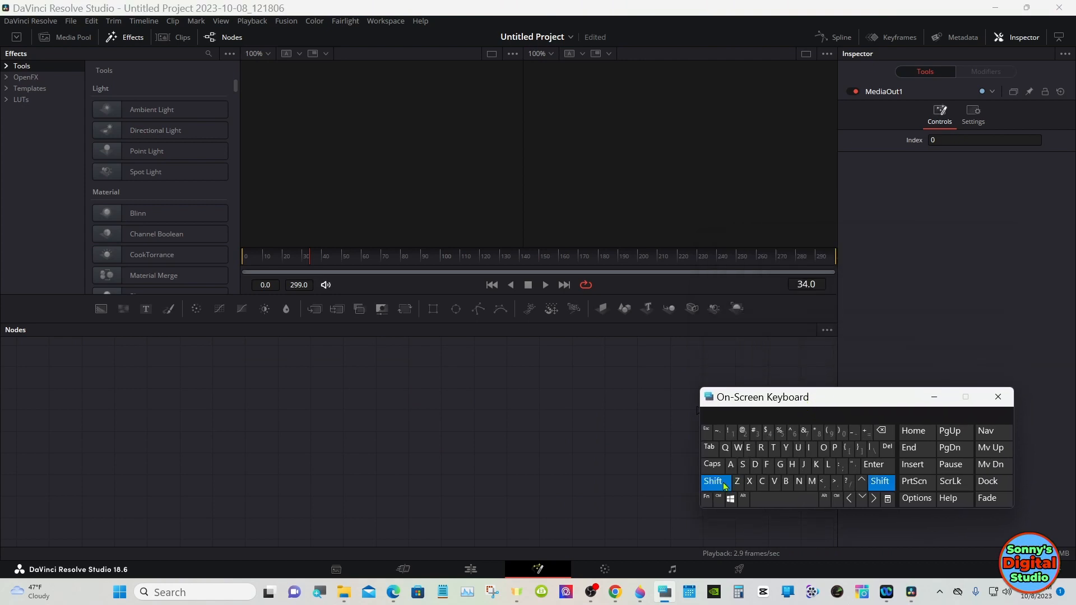
{"action": "left_click", "coordinate": [776, 499]}
{"action": "left_click", "coordinate": [513, 392]}
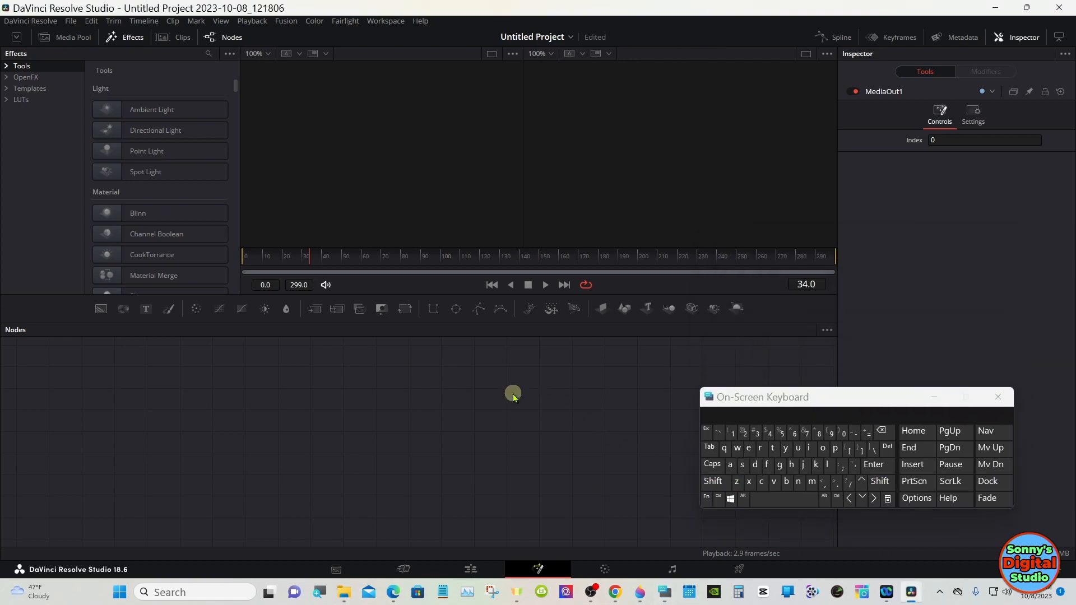
{"action": "left_click", "coordinate": [713, 481]}
{"action": "left_click", "coordinate": [790, 499]}
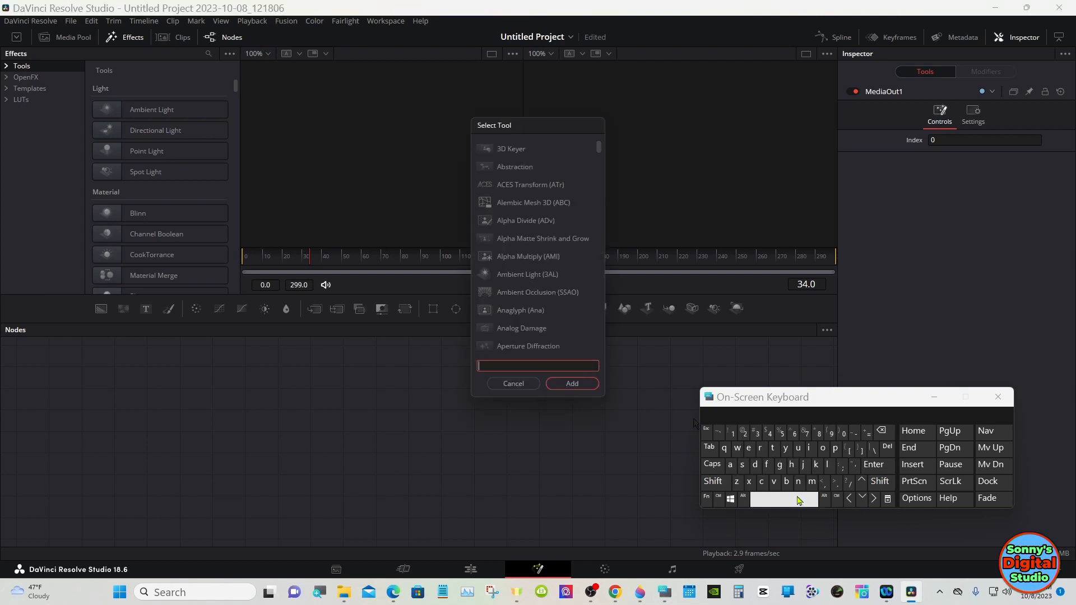
{"action": "left_click", "coordinate": [741, 465]}
{"action": "left_click", "coordinate": [835, 447]}
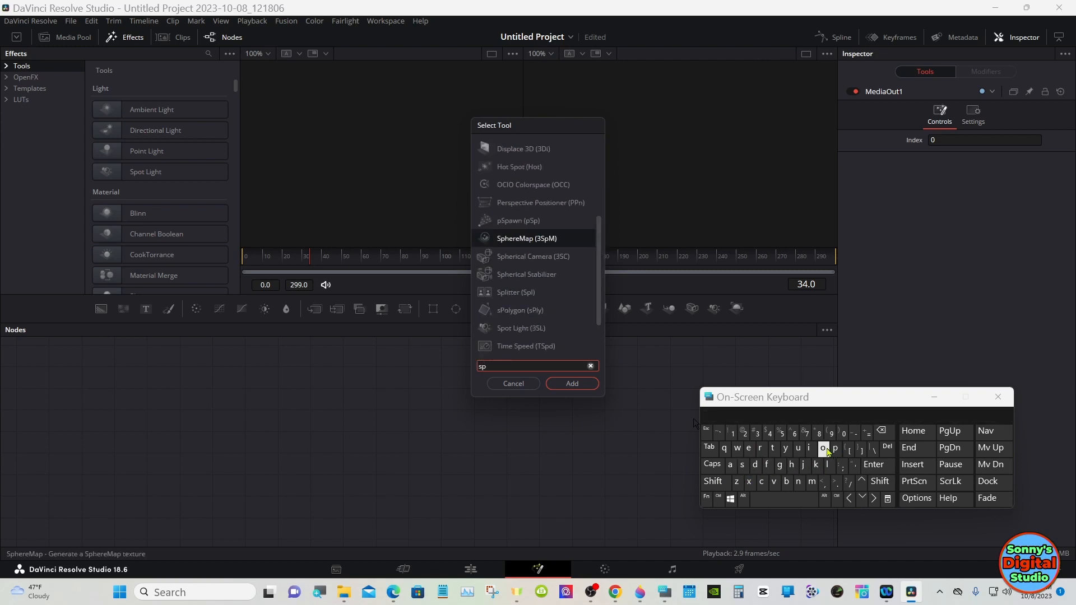
{"action": "left_click", "coordinate": [822, 448]}
{"action": "left_click", "coordinate": [516, 167]}
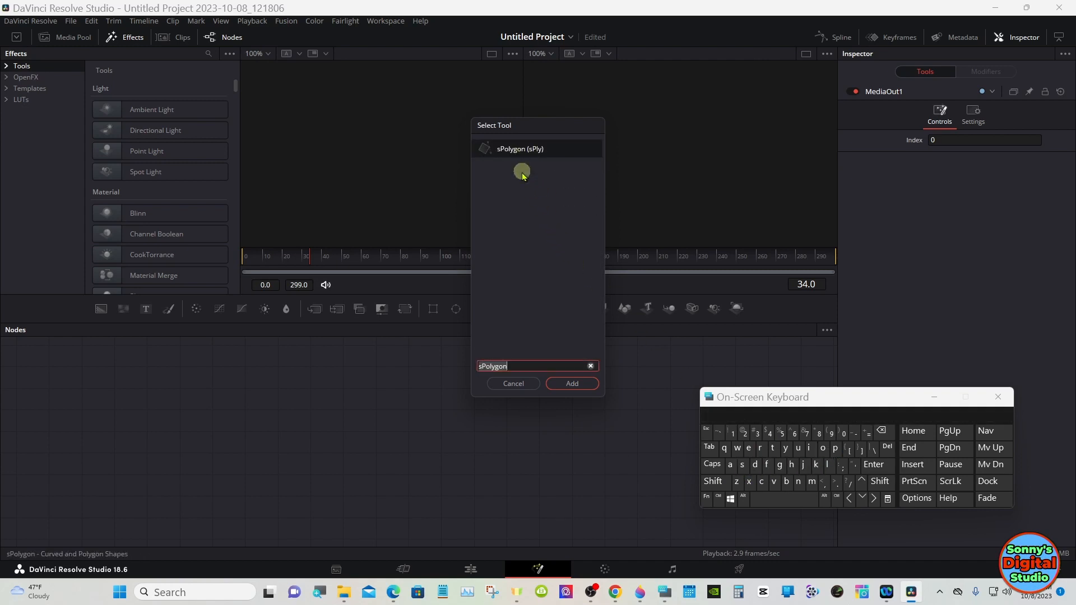
{"action": "left_click", "coordinate": [569, 383]}
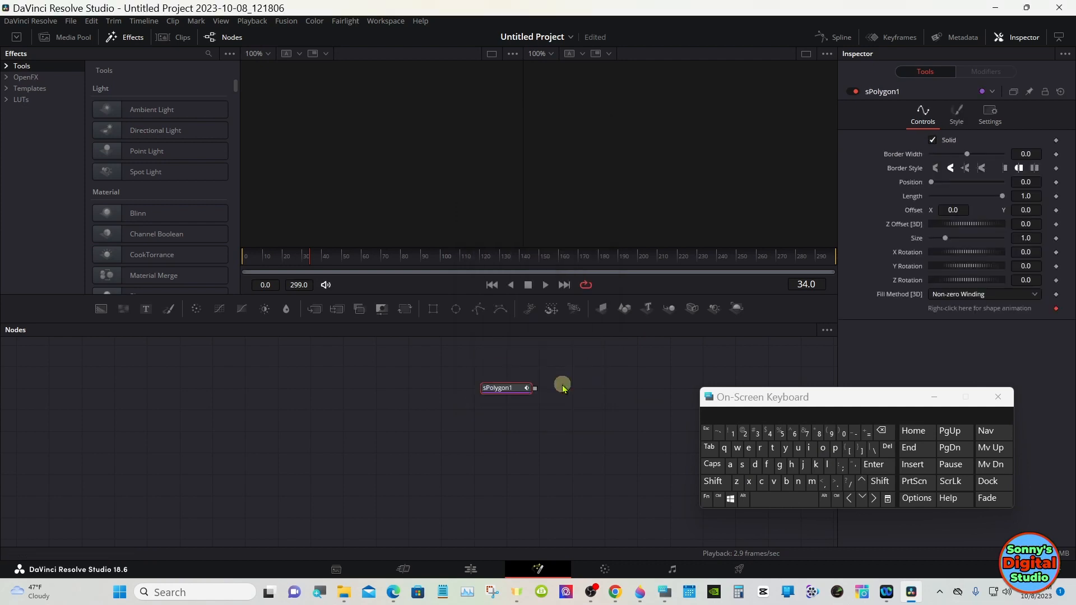
Step: Search for Extrude 3D in Select Tool and add it after the sPolygon node
{"action": "left_click", "coordinate": [715, 481]}
{"action": "left_click", "coordinate": [780, 498]}
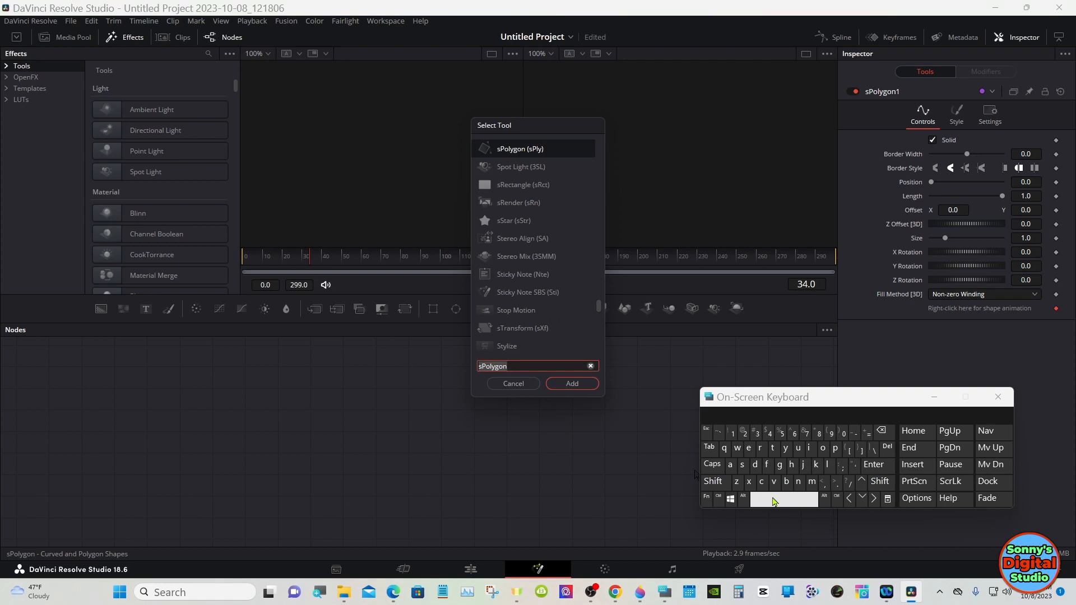
{"action": "left_click", "coordinate": [749, 449]}
{"action": "left_click", "coordinate": [749, 481]}
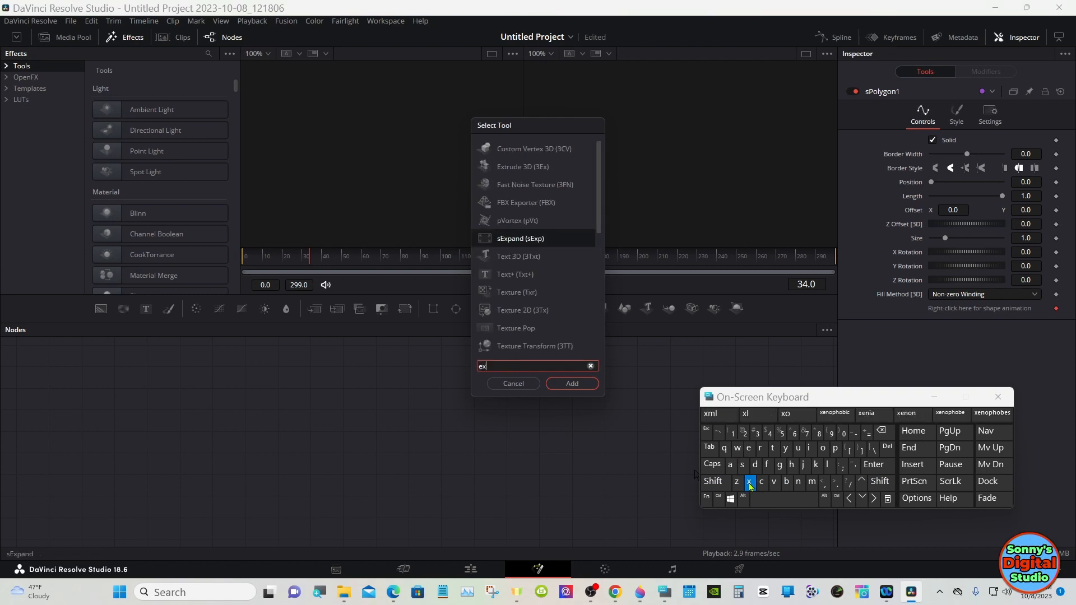
{"action": "left_click", "coordinate": [774, 449]}
{"action": "left_click", "coordinate": [760, 448]}
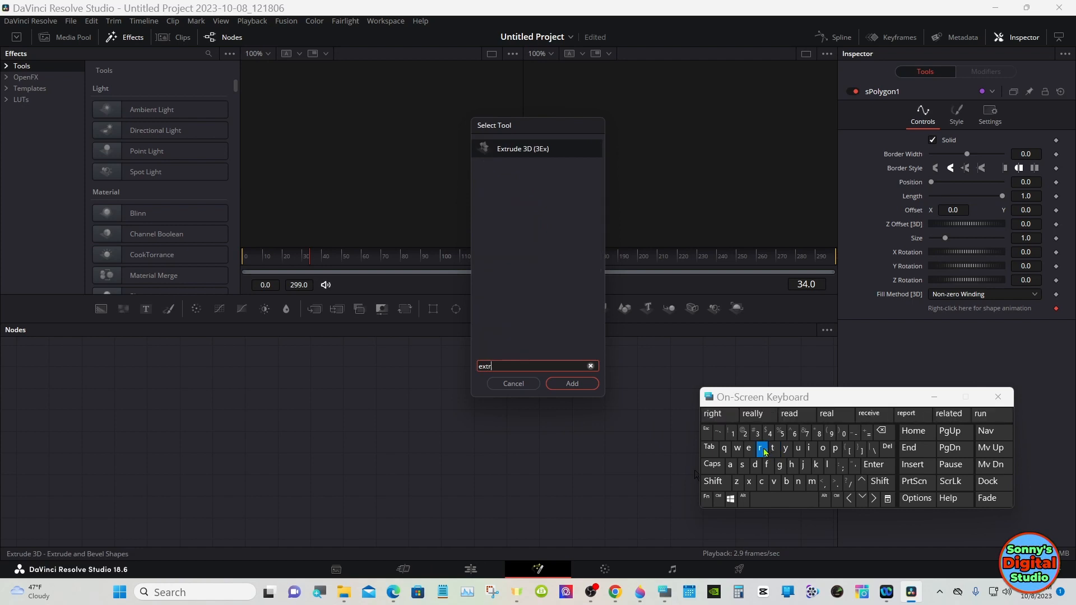
{"action": "left_click", "coordinate": [528, 156]}
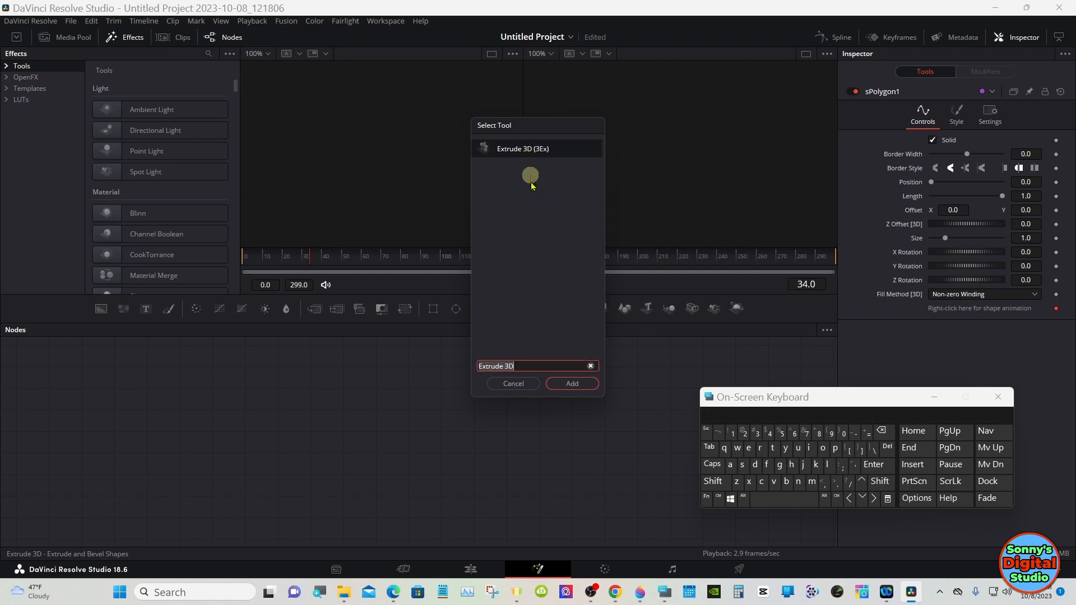
{"action": "left_click", "coordinate": [570, 384]}
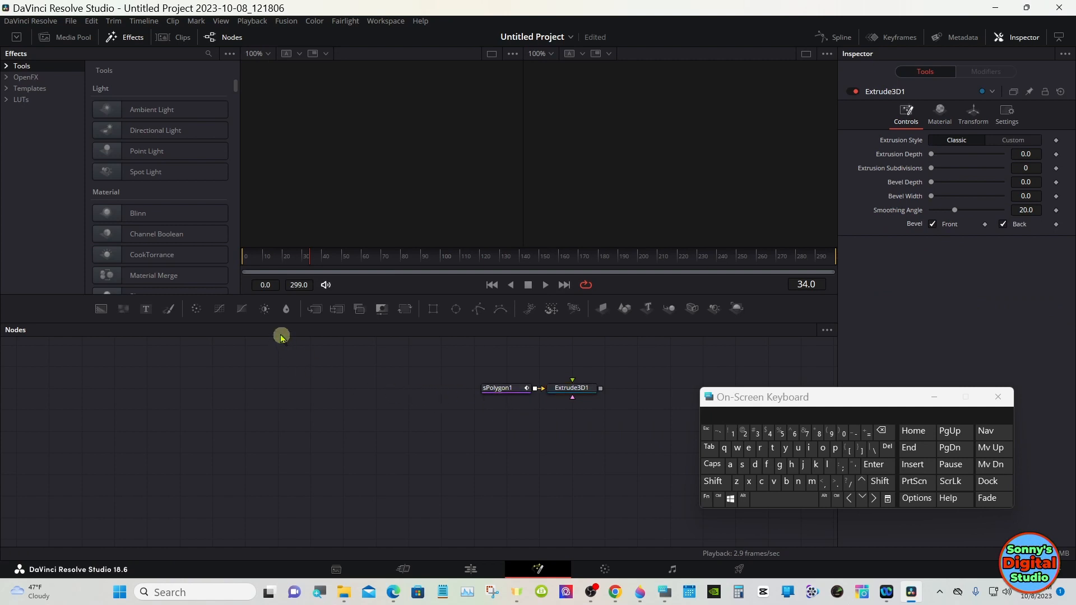
Step: Add the Coin3 transparent.png clip from the Media Pool as a MediaIn node and show it in the viewer
{"action": "left_click", "coordinate": [74, 38]}
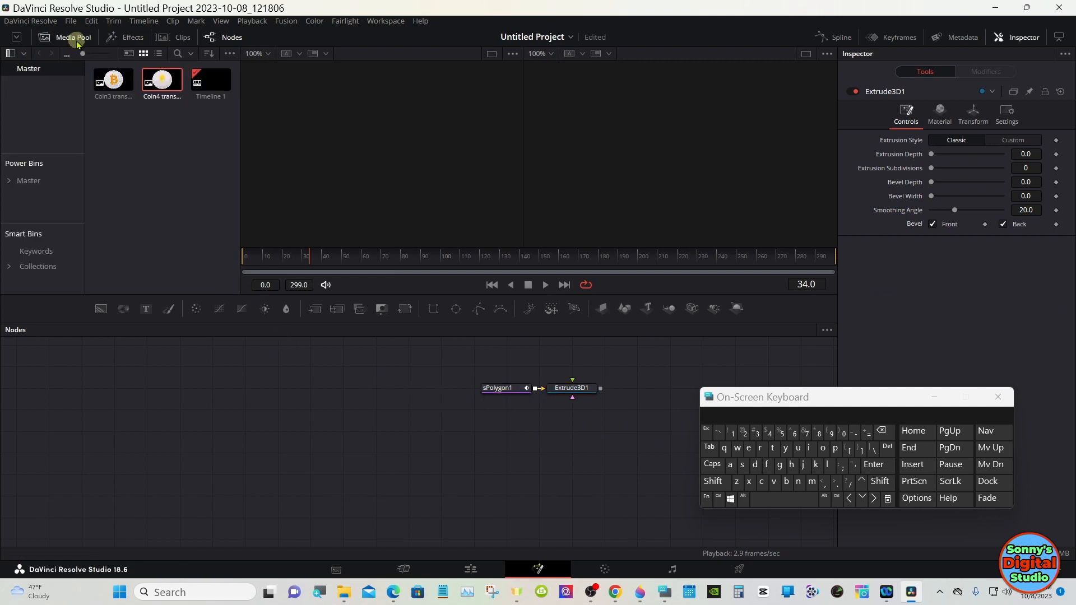
{"action": "left_click_drag", "start_coordinate": [114, 82], "coordinate": [285, 392]}
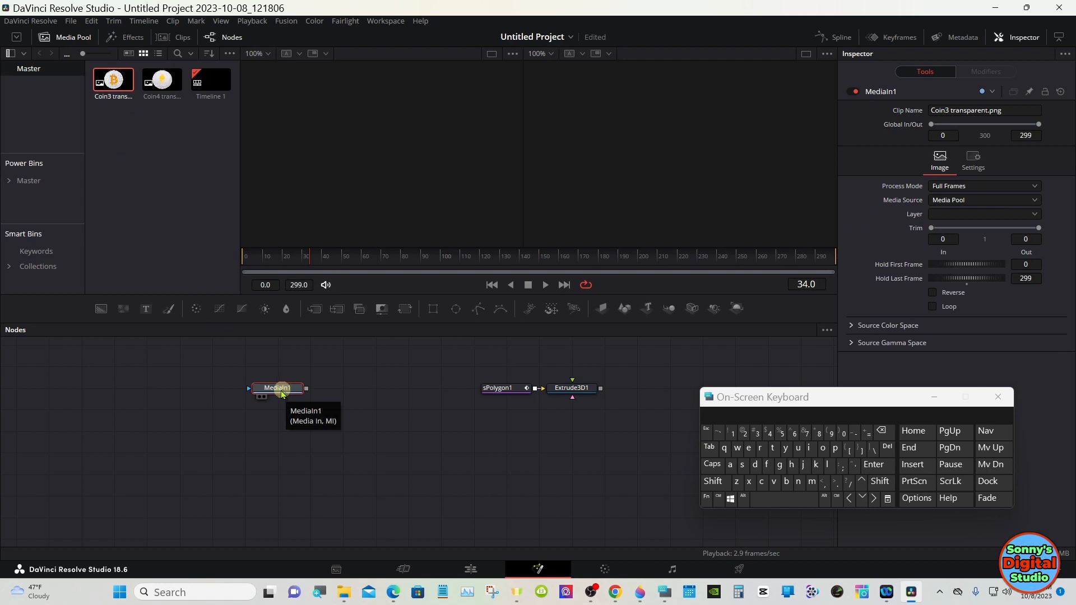
{"action": "left_click", "coordinate": [261, 398]}
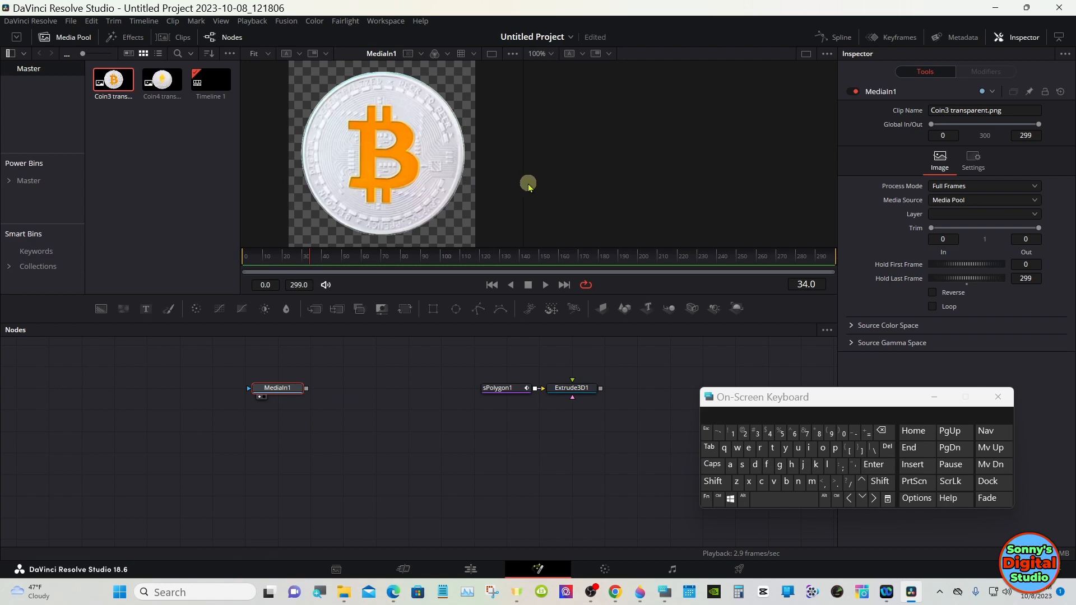
Step: Select the sPolygon node and draw a closed four-point polygon touching the coin's top, right, bottom and left edges
{"action": "left_click_drag", "start_coordinate": [523, 183], "coordinate": [608, 199]}
{"action": "left_click_drag", "start_coordinate": [579, 325], "coordinate": [577, 411]}
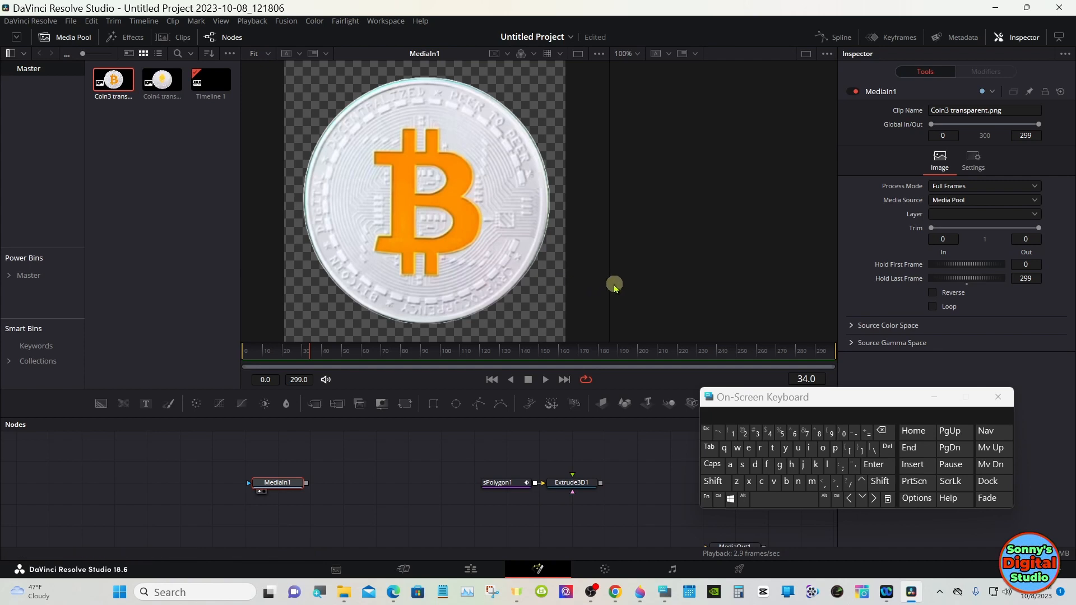
{"action": "left_click_drag", "start_coordinate": [610, 284], "coordinate": [603, 284]}
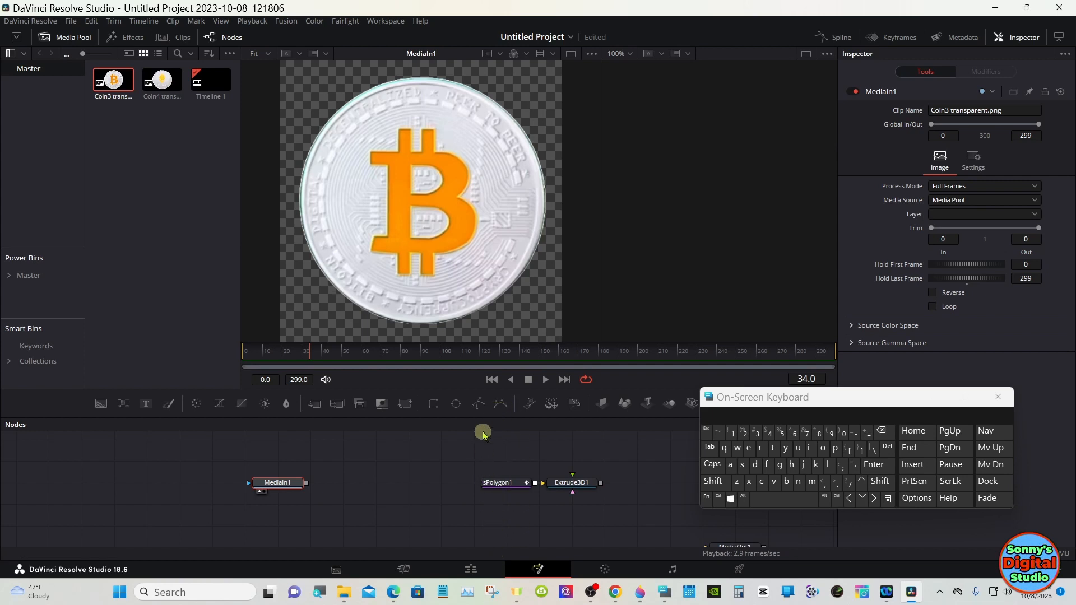
{"action": "left_click_drag", "start_coordinate": [480, 416], "coordinate": [481, 538]}
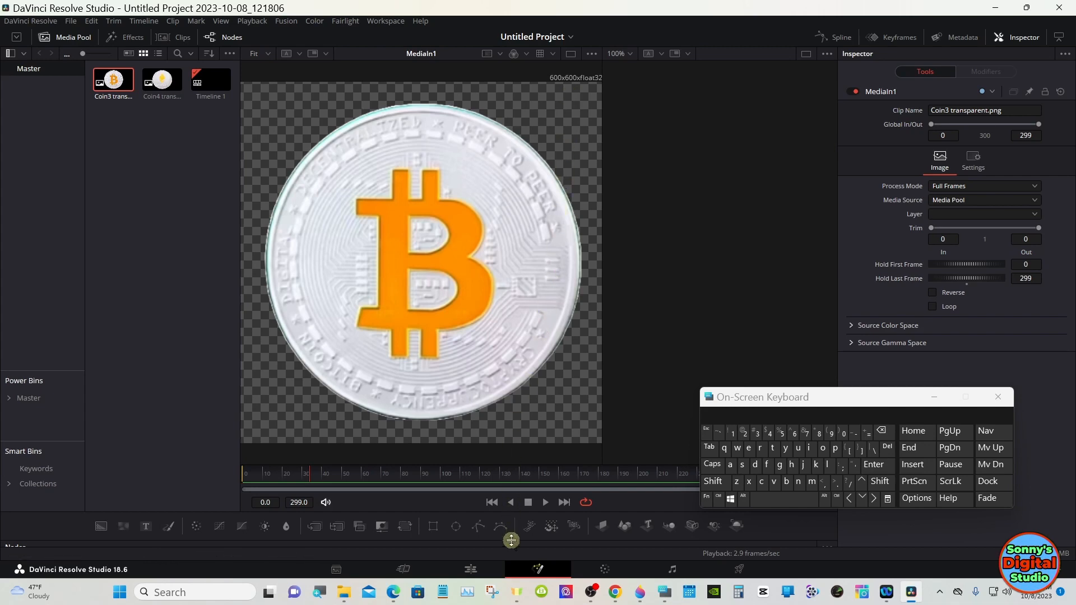
{"action": "left_click_drag", "start_coordinate": [511, 539], "coordinate": [511, 414]}
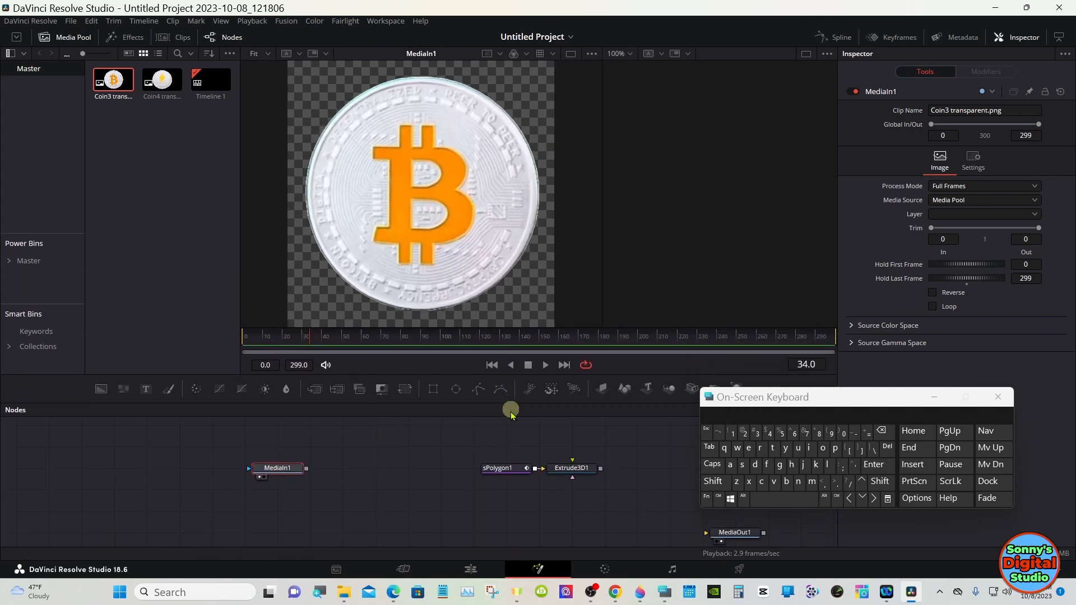
{"action": "left_click", "coordinate": [508, 469]}
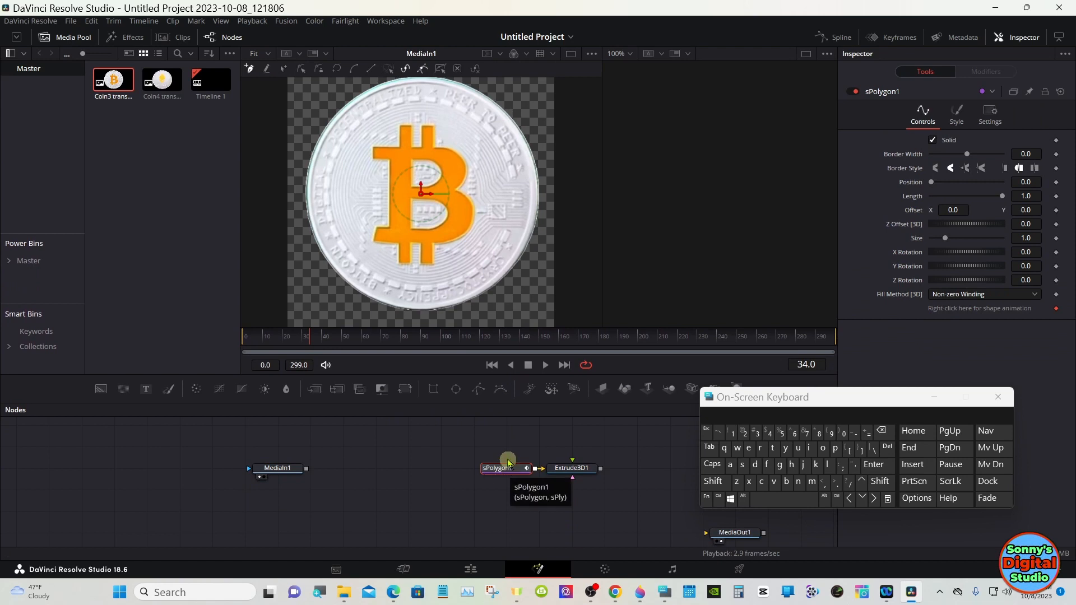
{"action": "left_click_drag", "start_coordinate": [507, 401], "coordinate": [502, 492]}
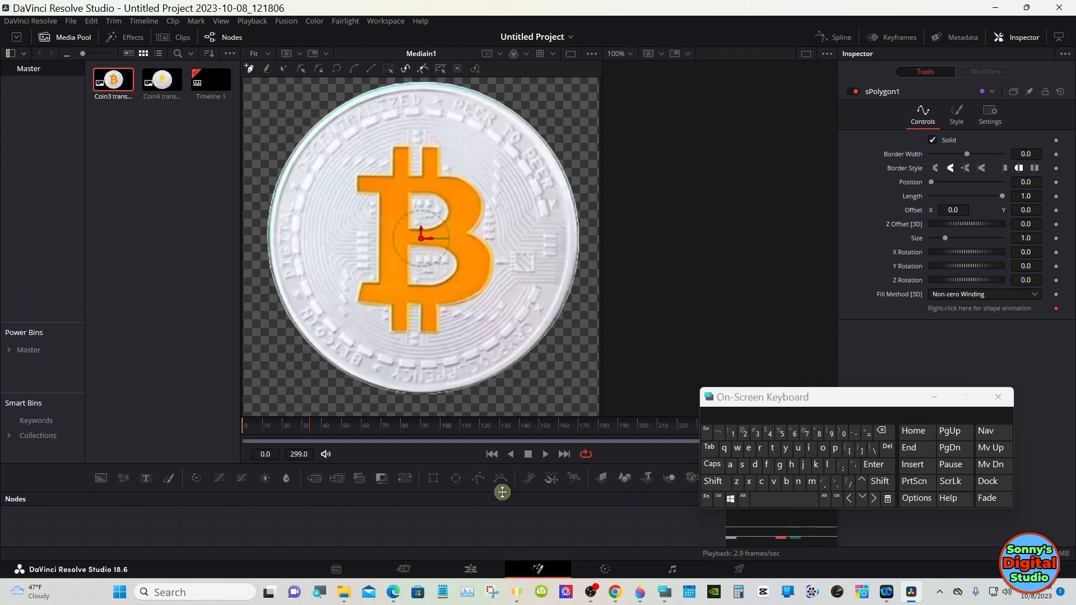
{"action": "left_click_drag", "start_coordinate": [502, 492], "coordinate": [493, 455]}
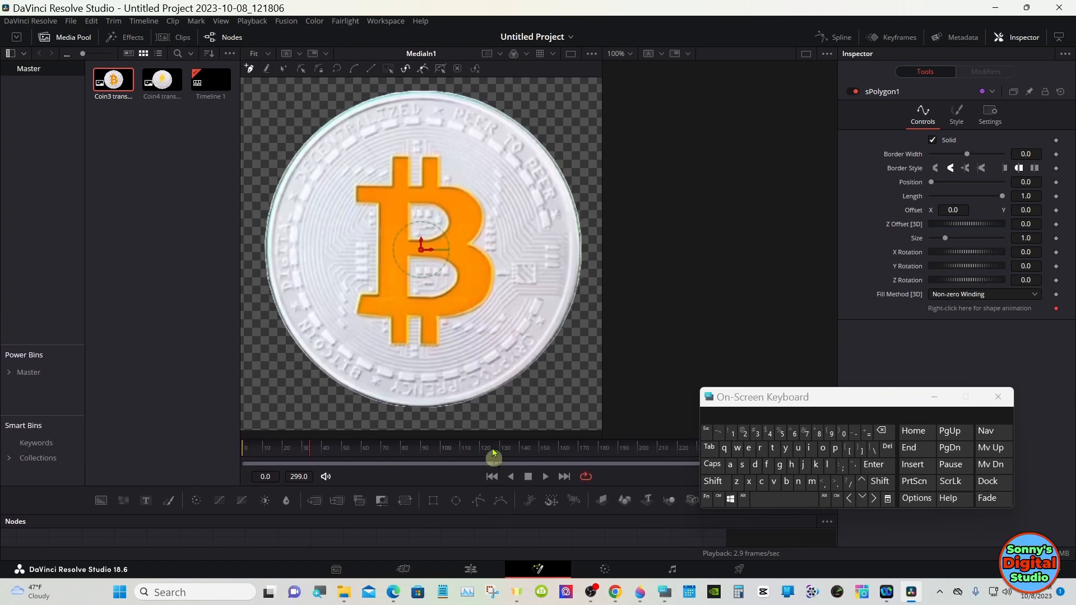
{"action": "left_click", "coordinate": [421, 89]}
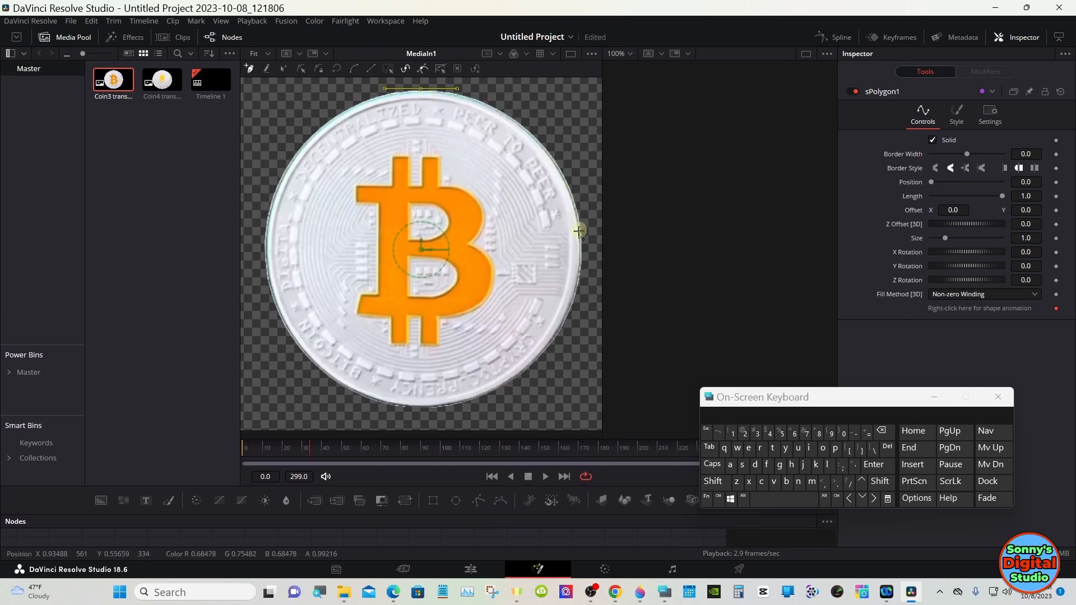
{"action": "left_click", "coordinate": [581, 253]}
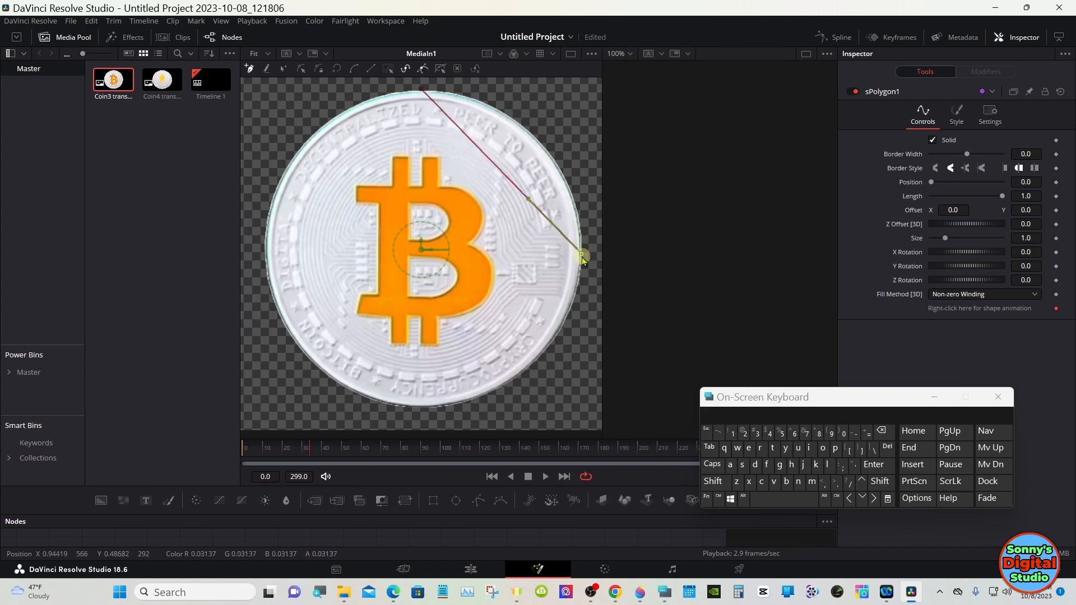
{"action": "left_click", "coordinate": [419, 406]}
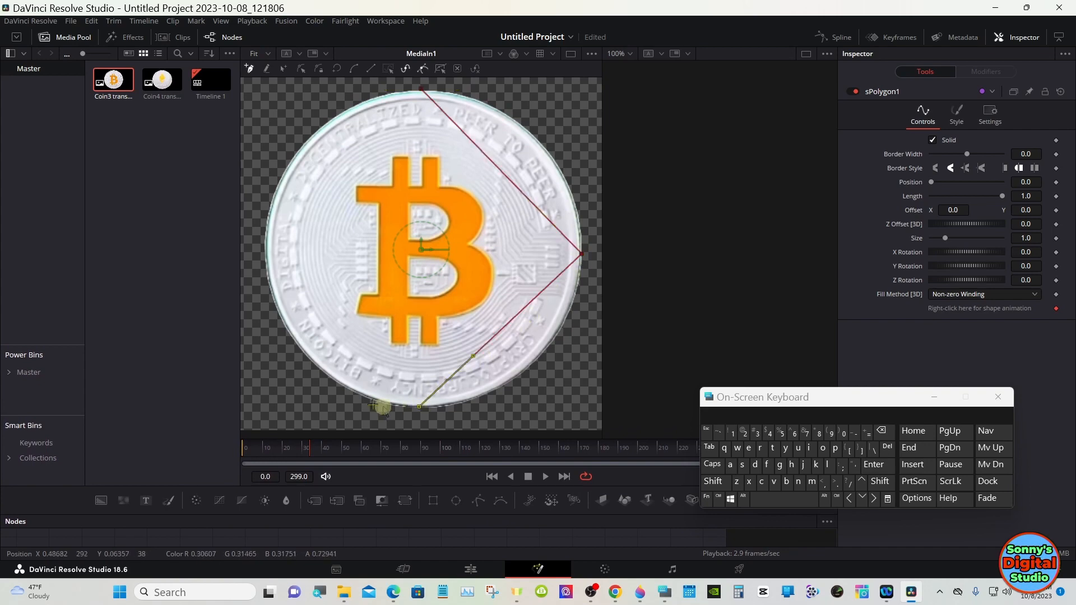
{"action": "left_click", "coordinate": [263, 248]}
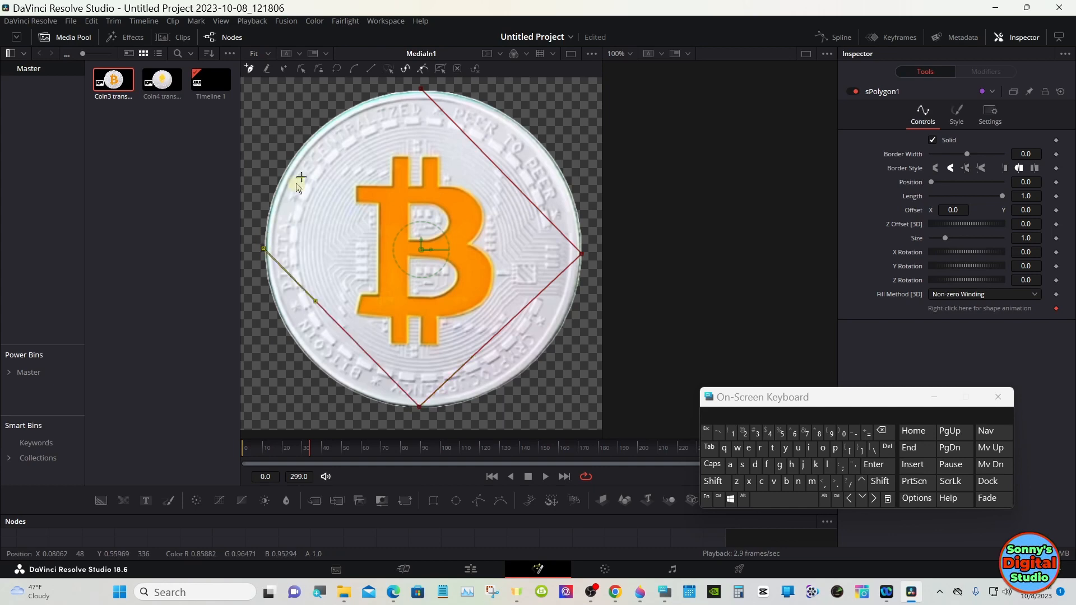
{"action": "left_click", "coordinate": [421, 92]}
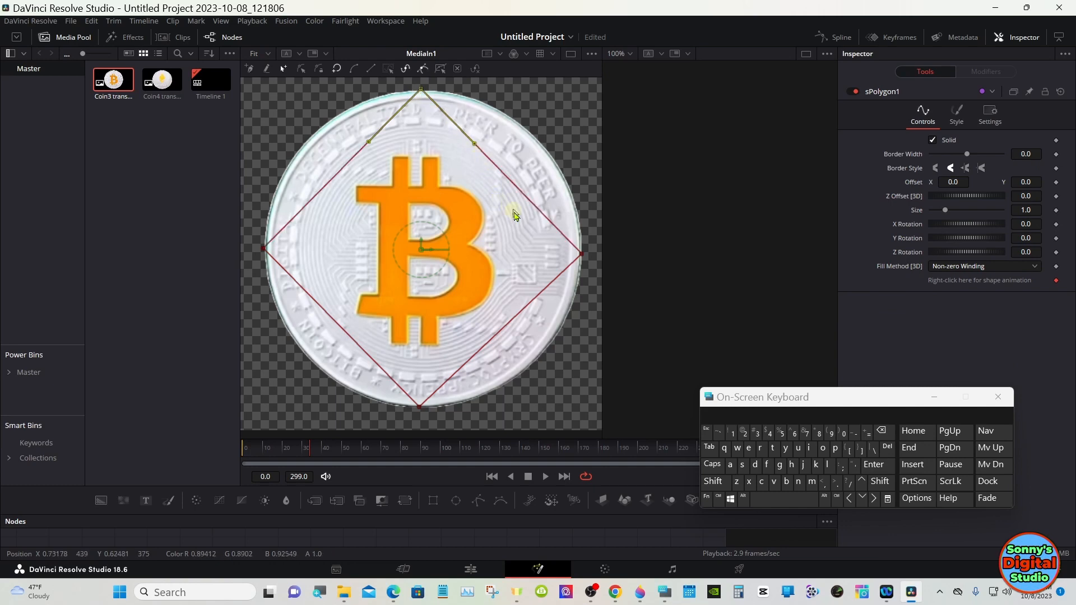
Step: Pull out Bézier handles on each polygon point to round the diamond into a circle following the coin's edge
{"action": "left_click", "coordinate": [722, 497]}
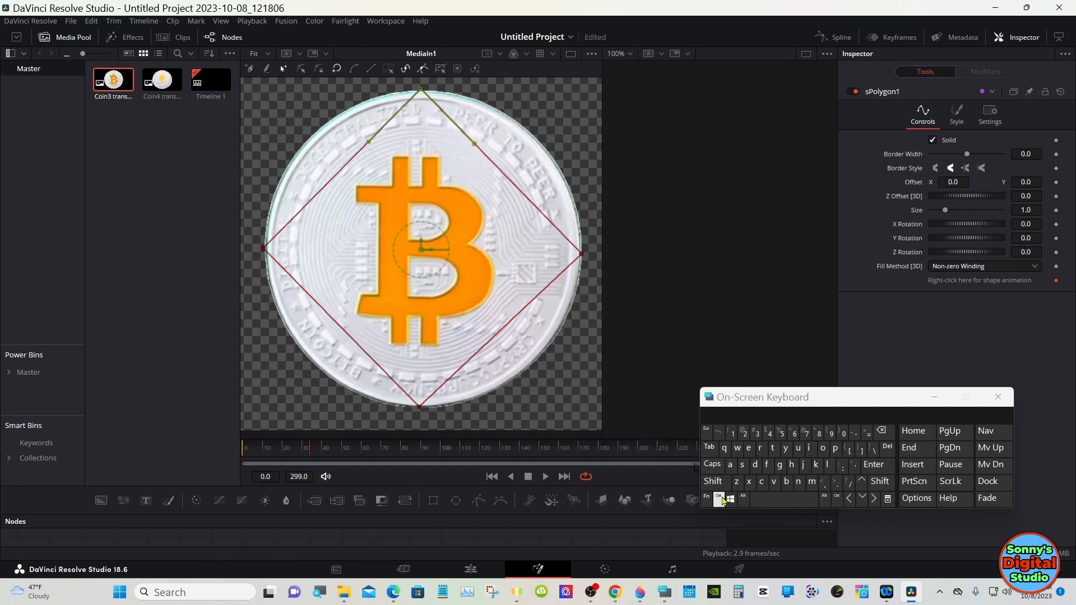
{"action": "left_click", "coordinate": [720, 498]}
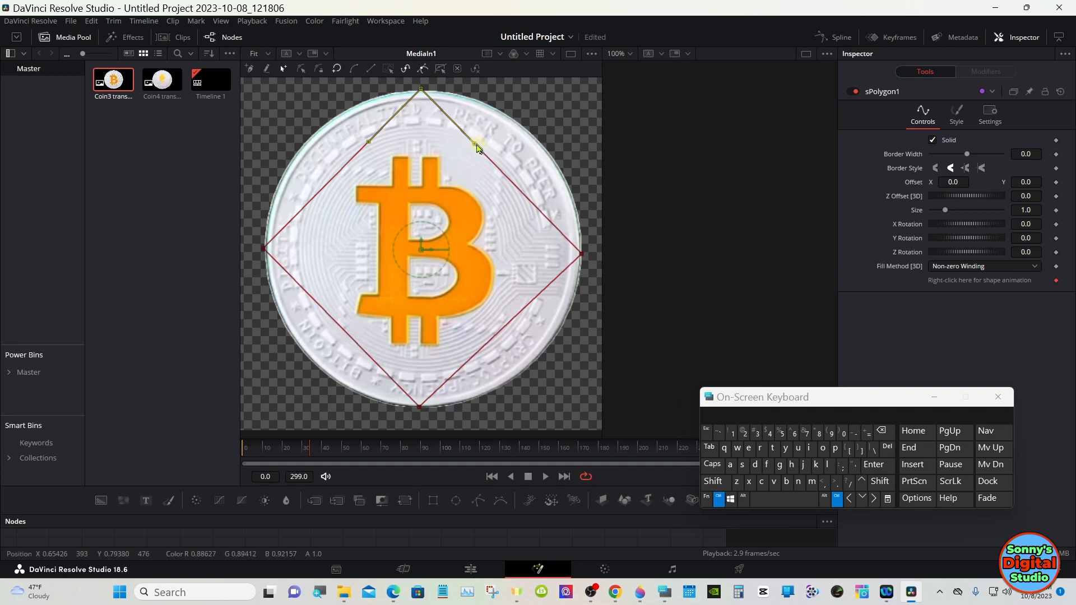
{"action": "left_click_drag", "start_coordinate": [477, 147], "coordinate": [528, 91]}
{"action": "left_click_drag", "start_coordinate": [581, 253], "coordinate": [586, 185]}
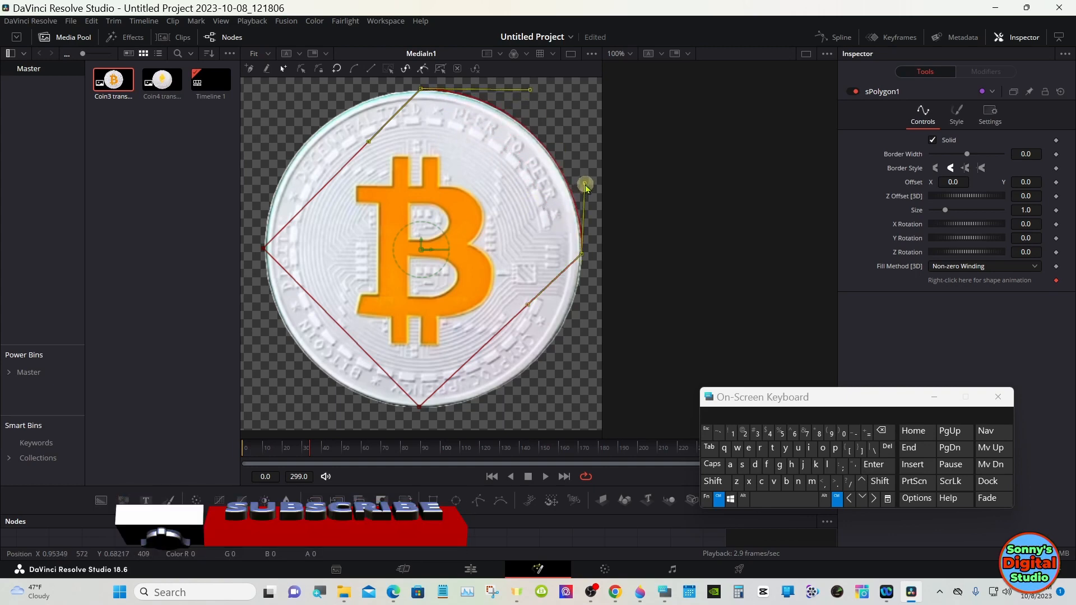
{"action": "left_click_drag", "start_coordinate": [527, 306], "coordinate": [578, 319]}
{"action": "left_click", "coordinate": [419, 407], "text": "ctrl"}
{"action": "left_click_drag", "start_coordinate": [474, 356], "coordinate": [528, 404]}
{"action": "left_click_drag", "start_coordinate": [367, 354], "coordinate": [333, 405]}
{"action": "left_click", "coordinate": [263, 248], "text": "ctrl"}
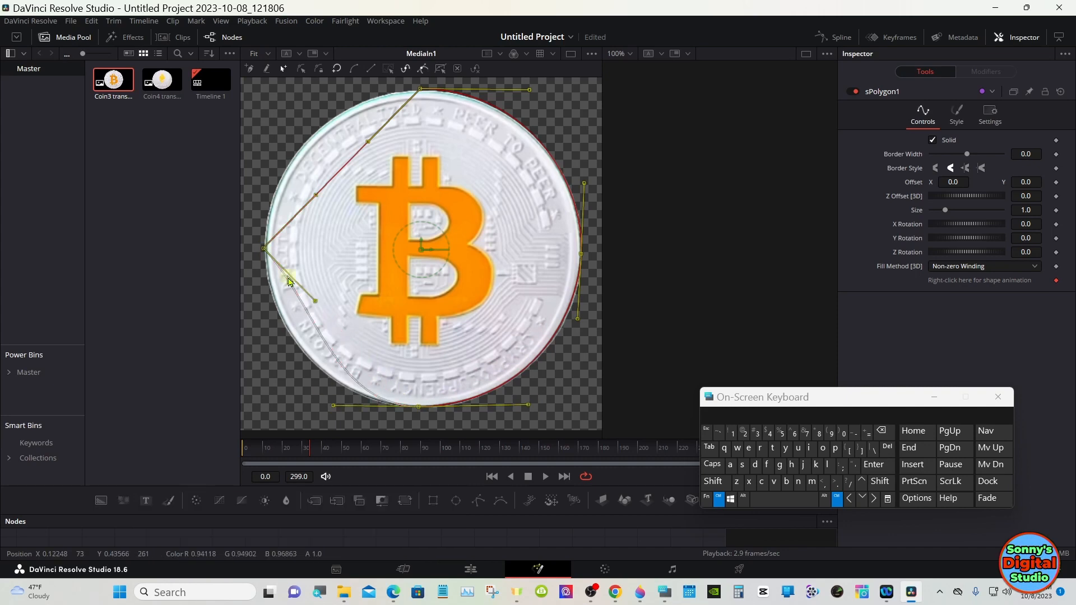
{"action": "left_click_drag", "start_coordinate": [315, 302], "coordinate": [265, 332]}
{"action": "left_click_drag", "start_coordinate": [315, 195], "coordinate": [266, 172]}
{"action": "left_click_drag", "start_coordinate": [368, 142], "coordinate": [327, 89]}
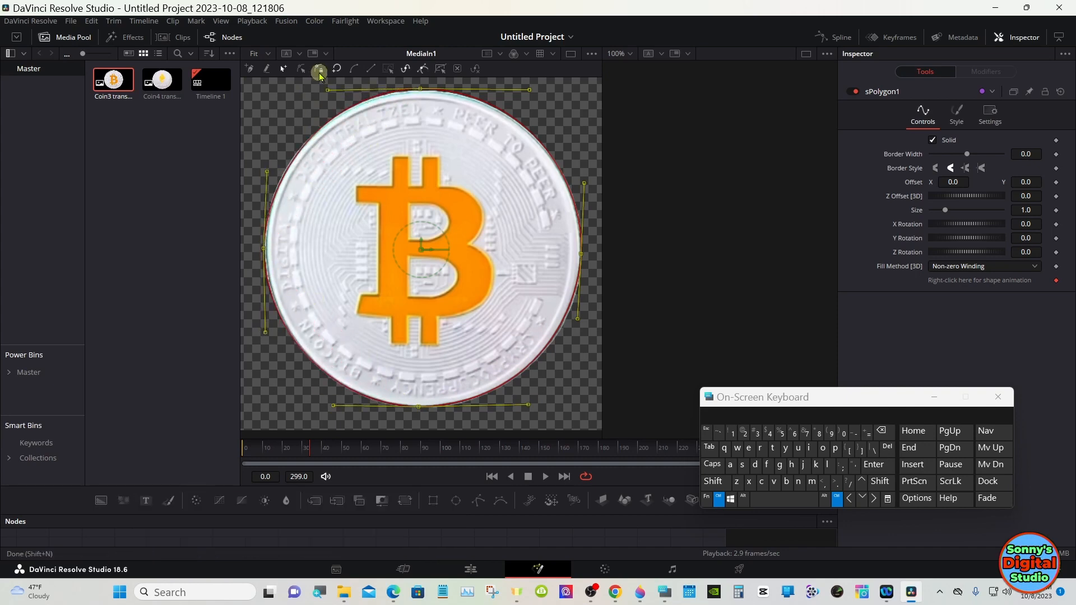
Step: Refine the left point of the circular polygon in Modify Only mode and finish editing the shape
{"action": "left_click", "coordinate": [320, 71]}
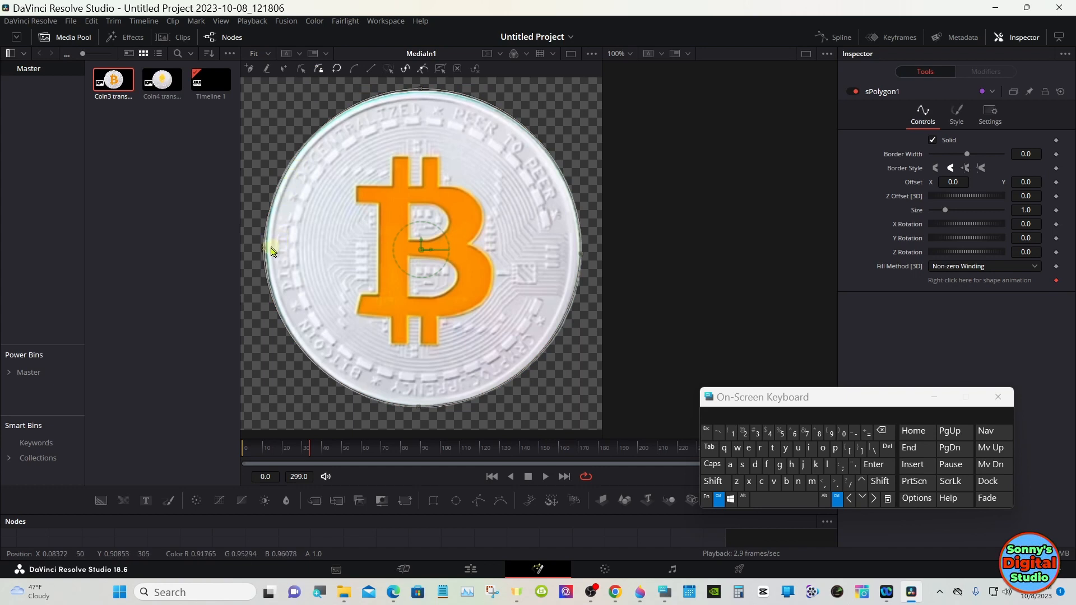
{"action": "left_click", "coordinate": [719, 500]}
{"action": "left_click", "coordinate": [304, 70]}
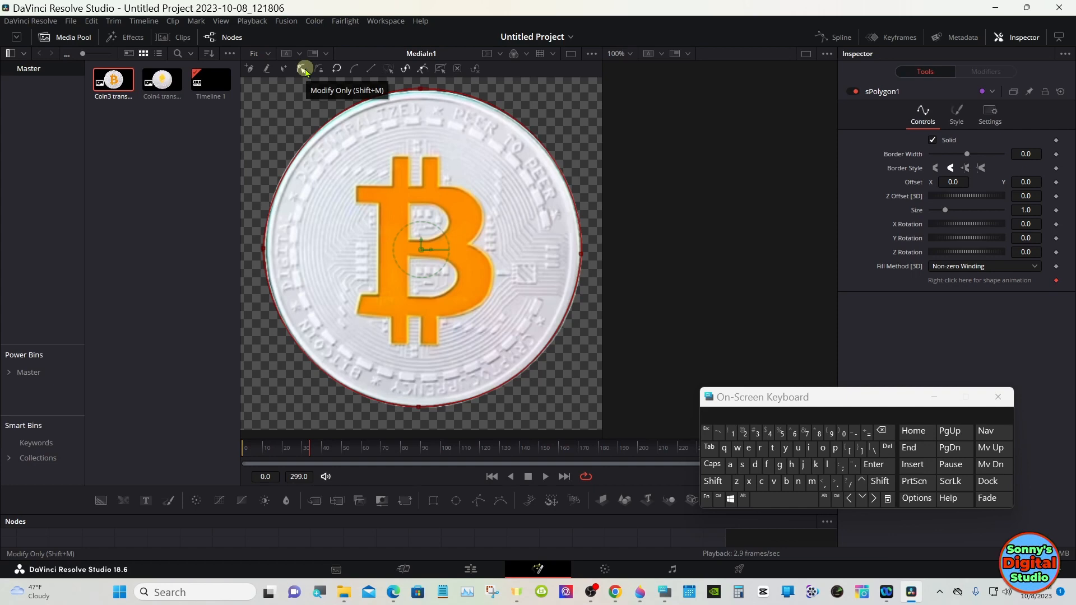
{"action": "left_click_drag", "start_coordinate": [251, 213], "coordinate": [308, 277]}
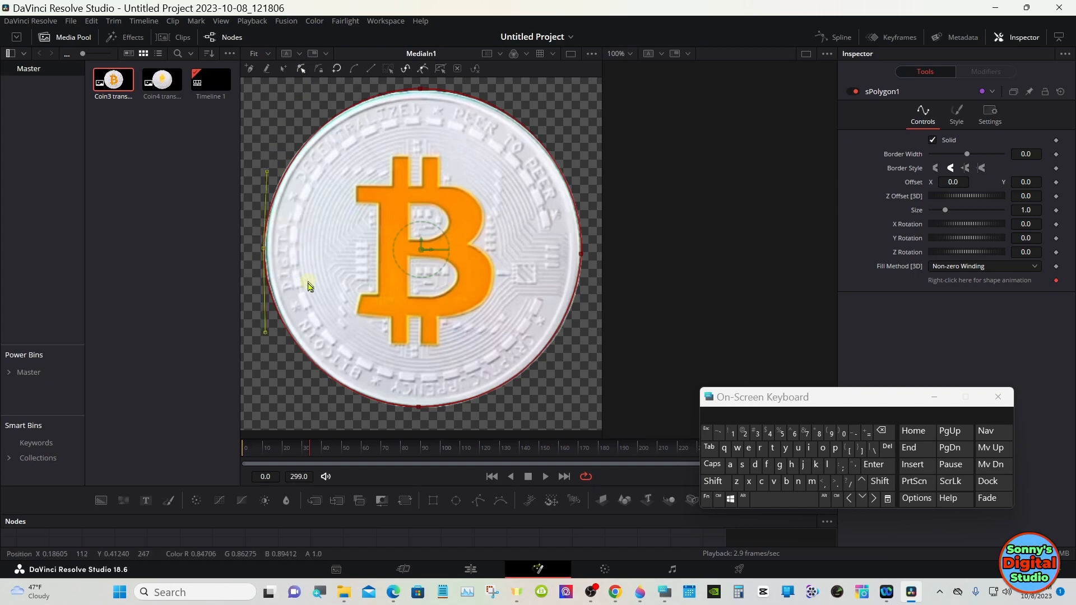
{"action": "left_click", "coordinate": [874, 499]}
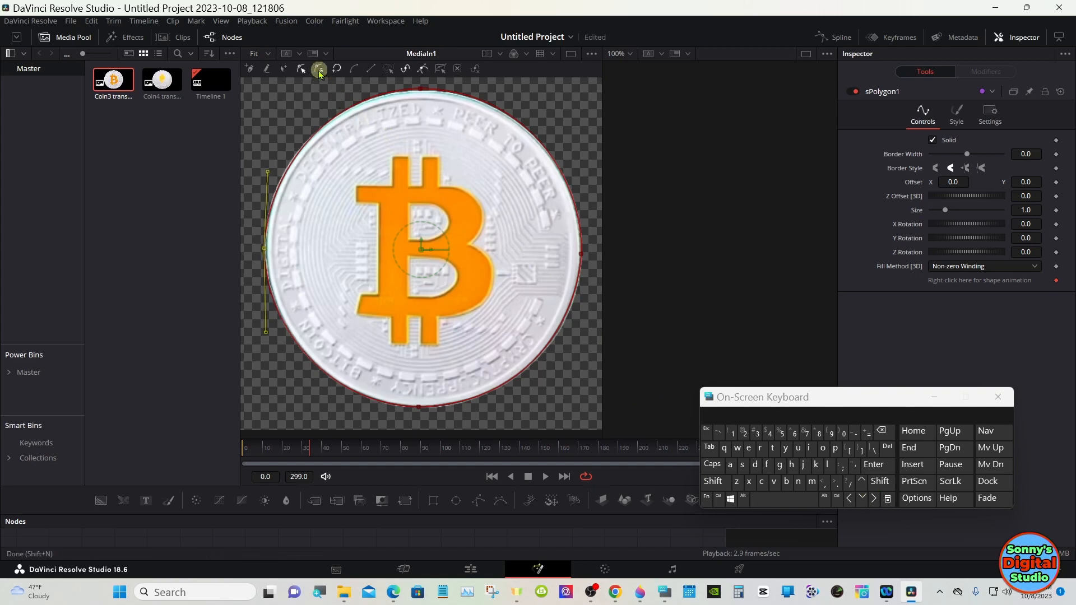
{"action": "left_click", "coordinate": [320, 71]}
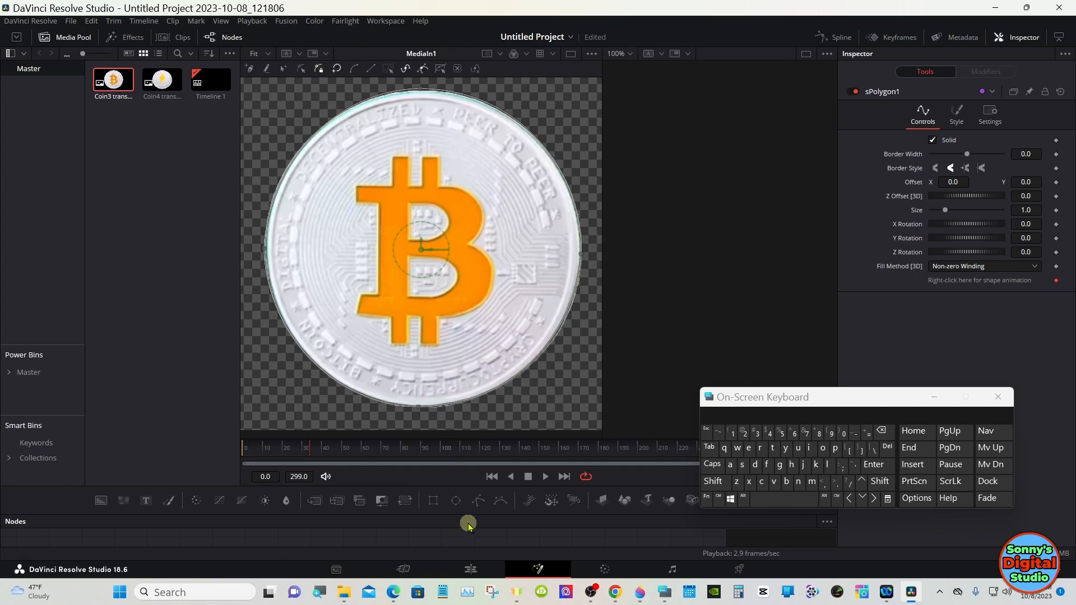
Step: Move the MediaIn1 node aside in the node graph and clear it from the viewer
{"action": "left_click_drag", "start_coordinate": [468, 514], "coordinate": [467, 349]}
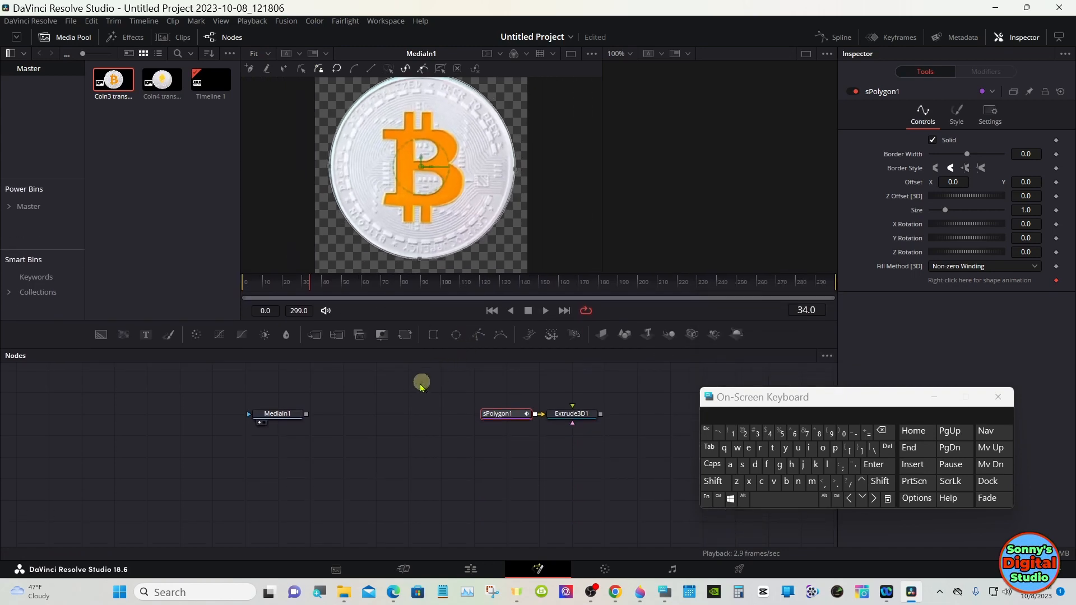
{"action": "left_click_drag", "start_coordinate": [282, 413], "coordinate": [219, 414]}
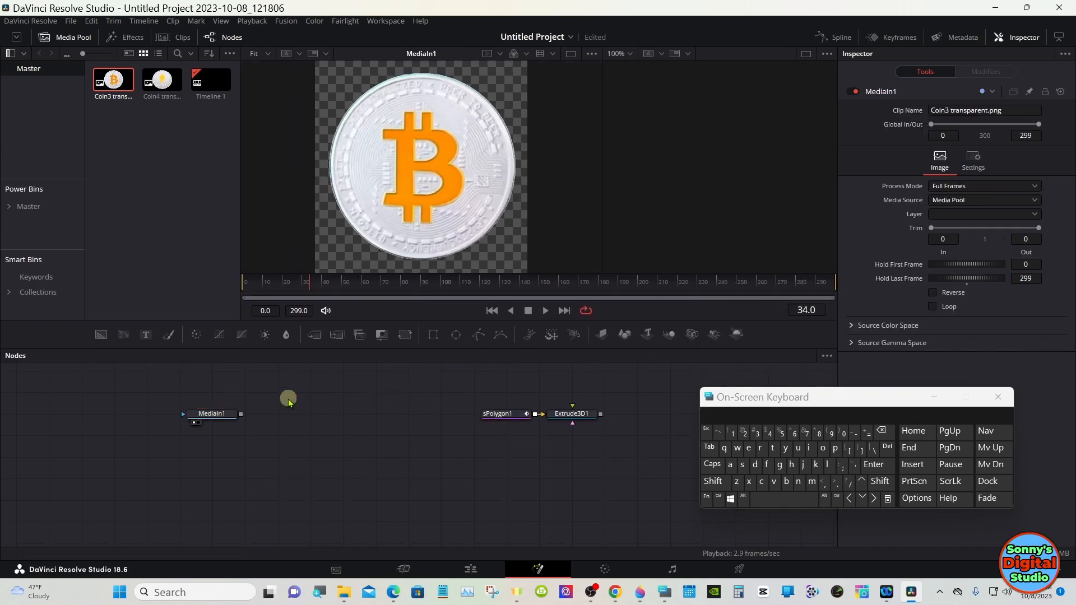
{"action": "left_click", "coordinate": [193, 424]}
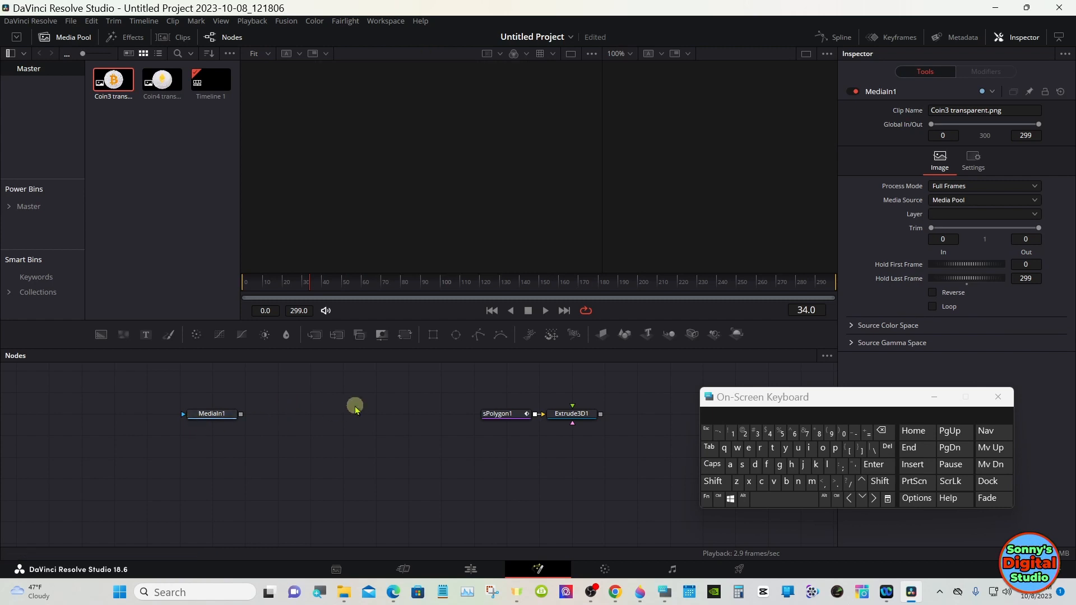
Step: Select Extrude3D1 and add Merge 3D, Camera 3D and Renderer 3D nodes chained after it
{"action": "left_click_drag", "start_coordinate": [449, 350], "coordinate": [446, 429]}
{"action": "left_click", "coordinate": [457, 417]}
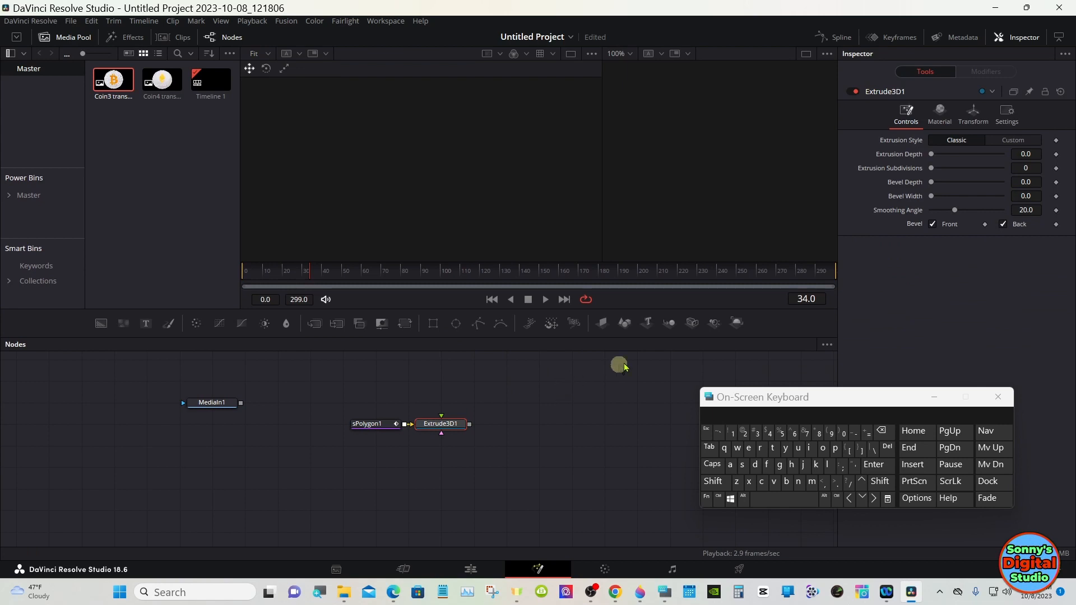
{"action": "left_click", "coordinate": [671, 323]}
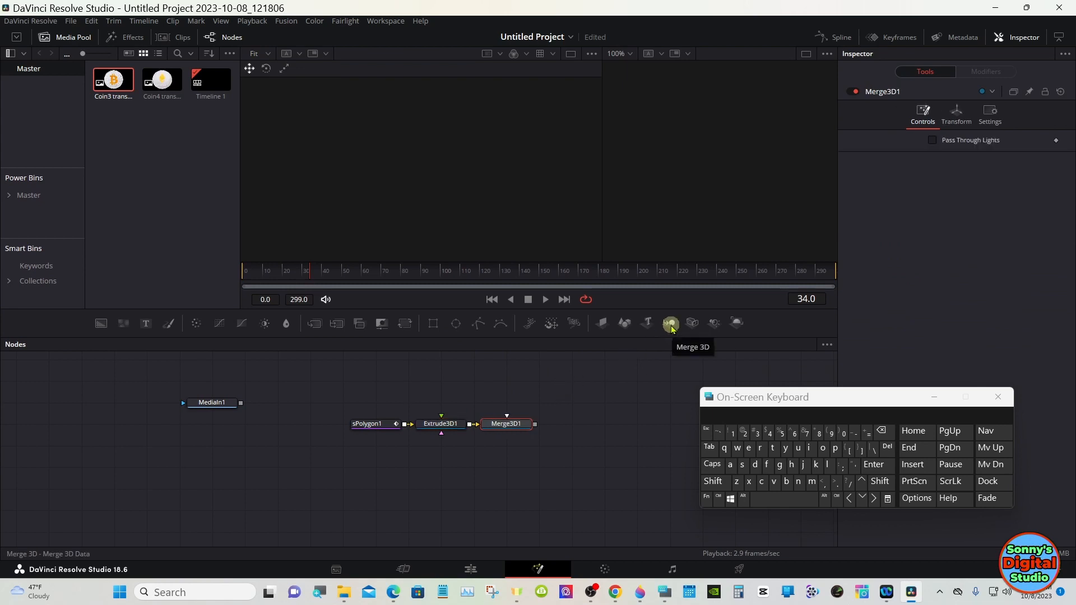
{"action": "left_click", "coordinate": [691, 324]}
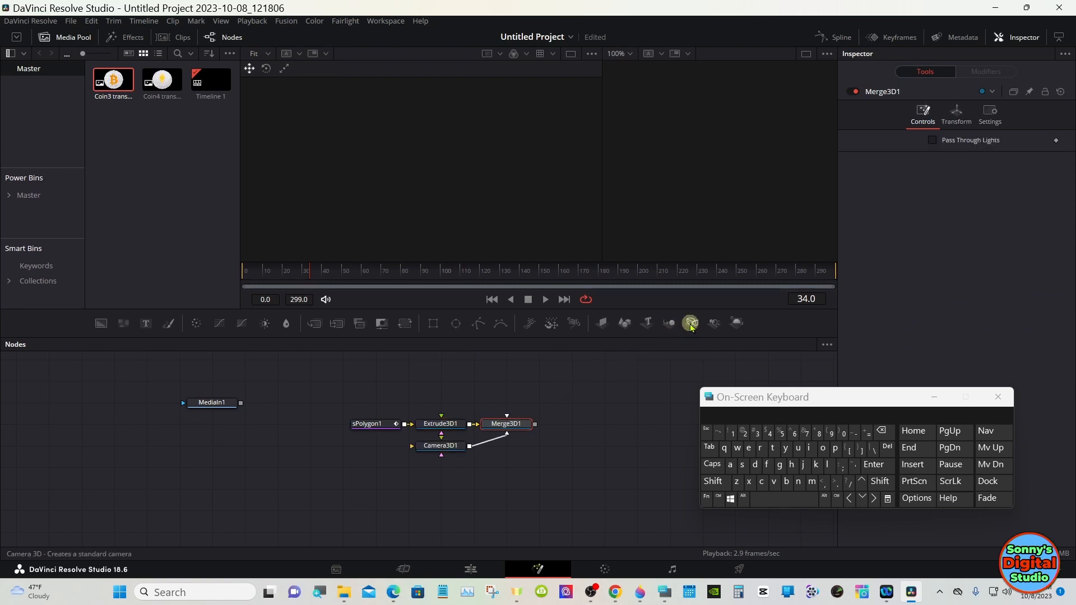
{"action": "left_click", "coordinate": [734, 323]}
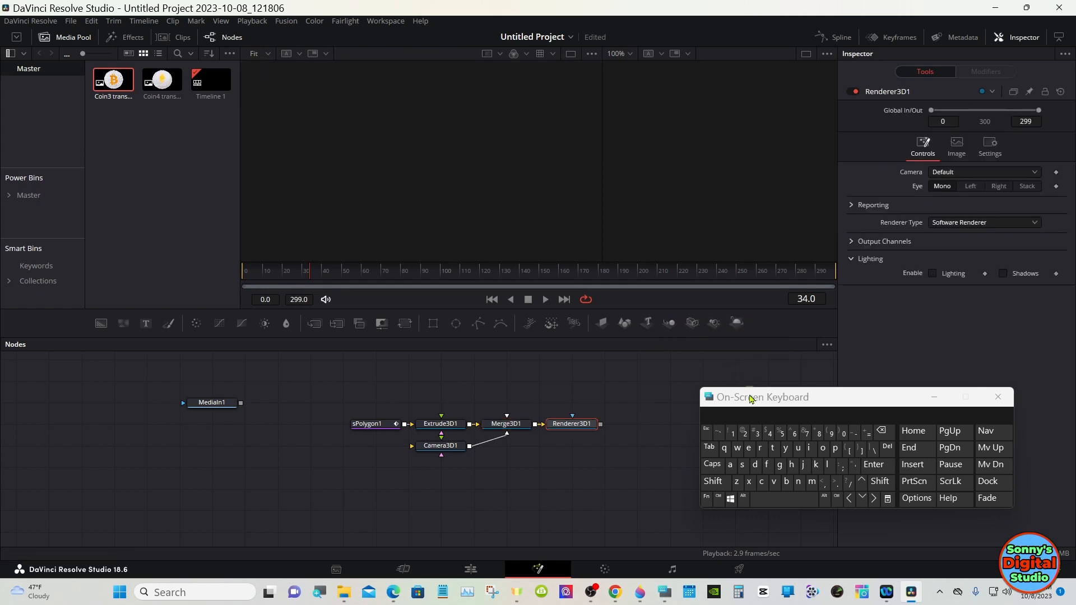
Step: Enable lighting in the Renderer3D node's settings
{"action": "left_click_drag", "start_coordinate": [746, 399], "coordinate": [725, 485]}
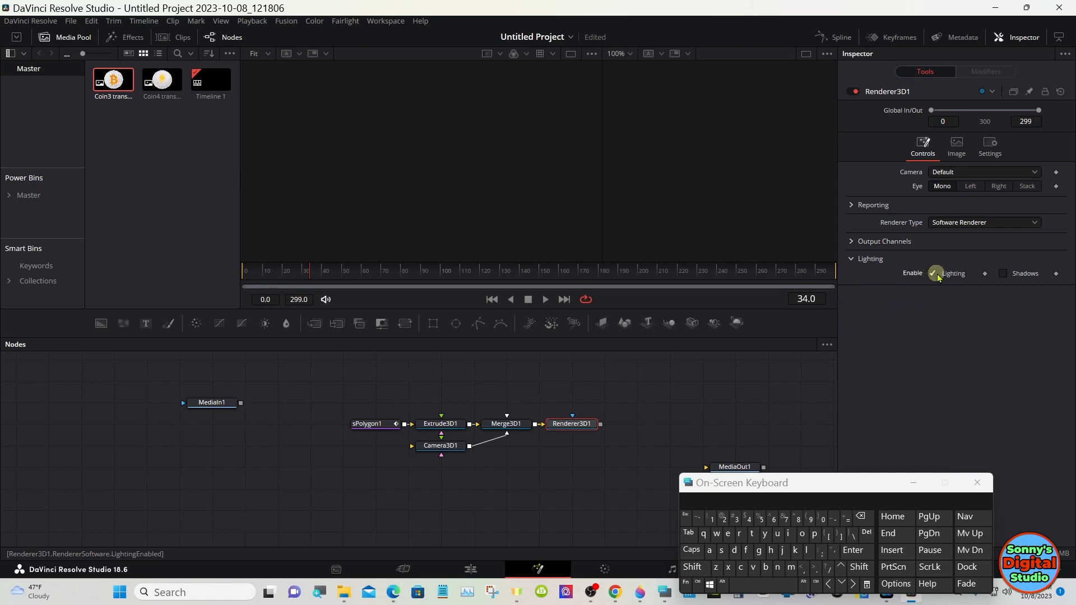
{"action": "left_click", "coordinate": [1002, 274]}
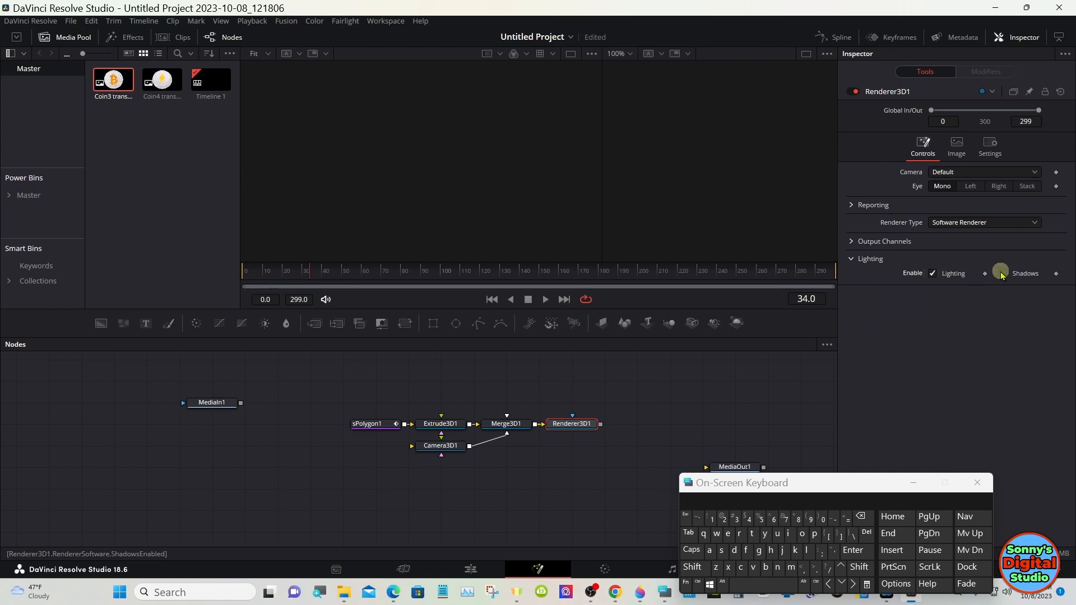
Step: Switch the Renderer3D node's renderer type to Hardware Renderer
{"action": "left_click", "coordinate": [995, 224]}
{"action": "left_click", "coordinate": [993, 237]}
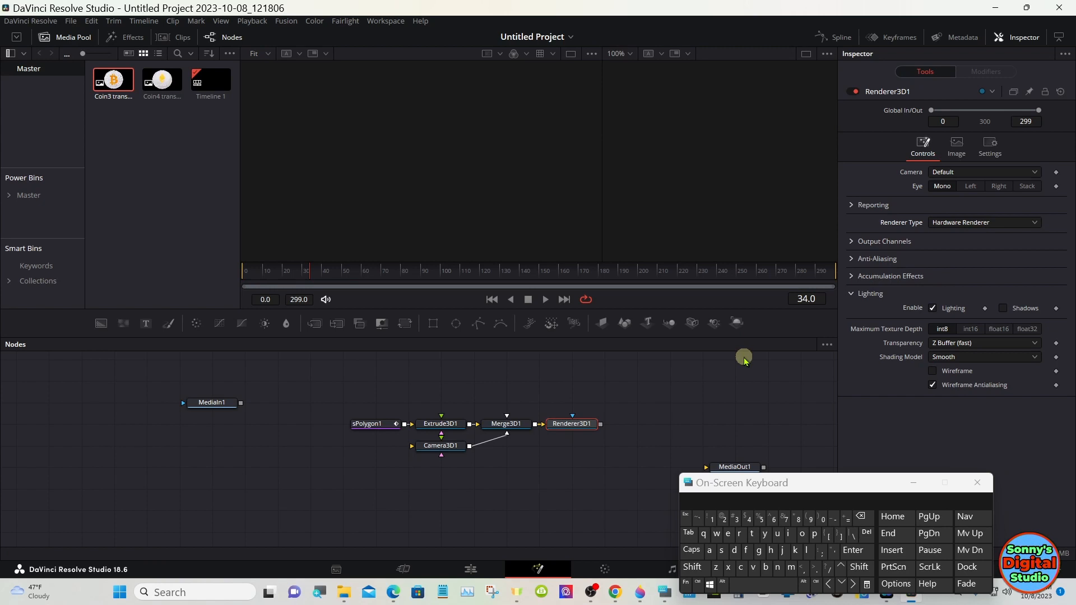
Step: Select Merge3D1 and add a Directional Light 3D node connected into it through the Select Tool search
{"action": "left_click", "coordinate": [513, 428]}
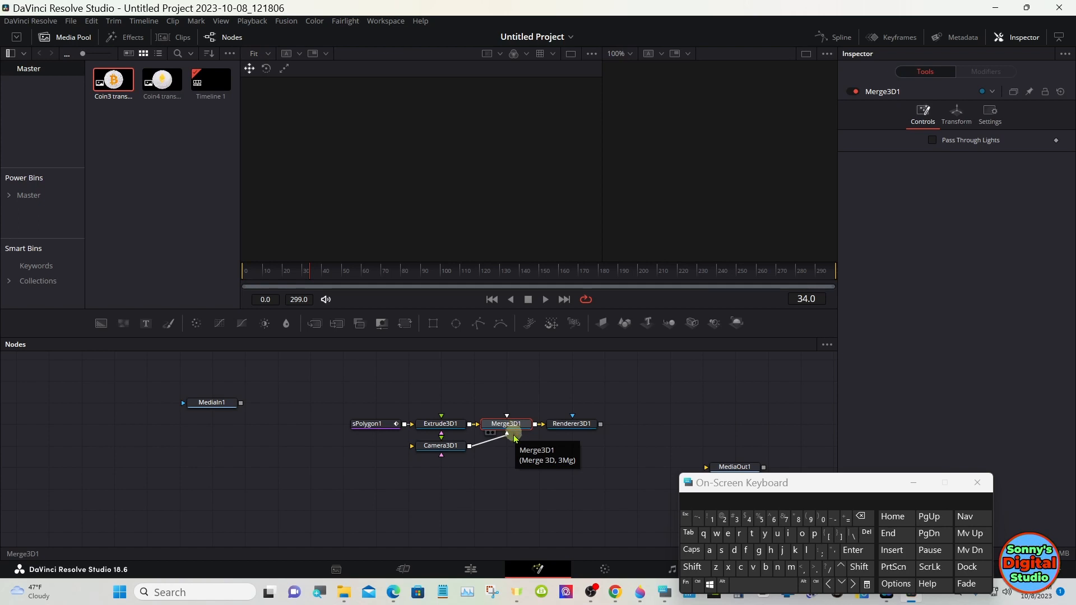
{"action": "left_click_drag", "start_coordinate": [722, 485], "coordinate": [751, 396]}
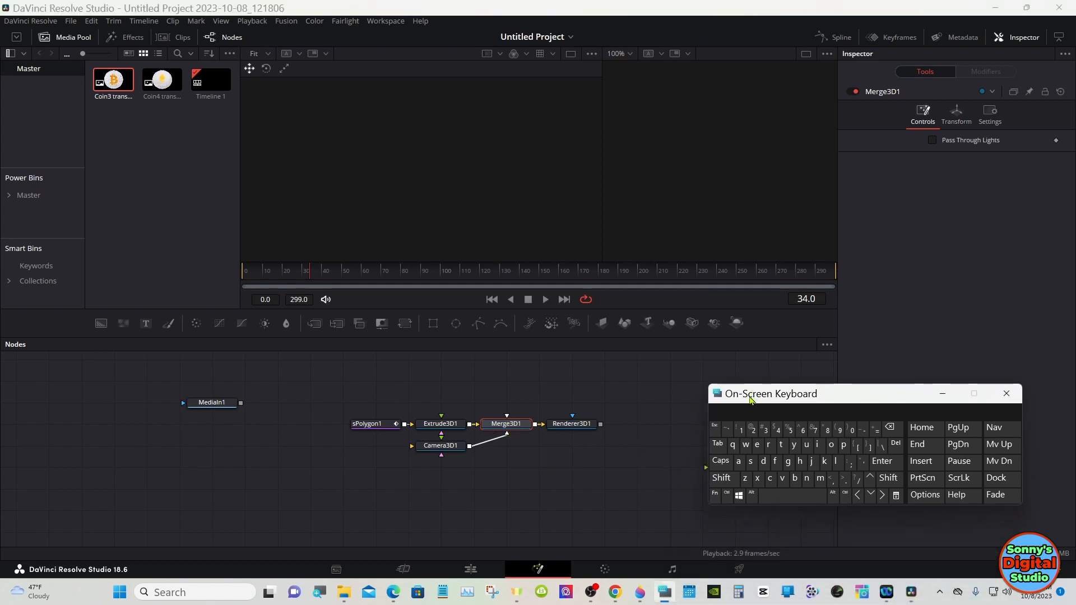
{"action": "left_click", "coordinate": [721, 478]}
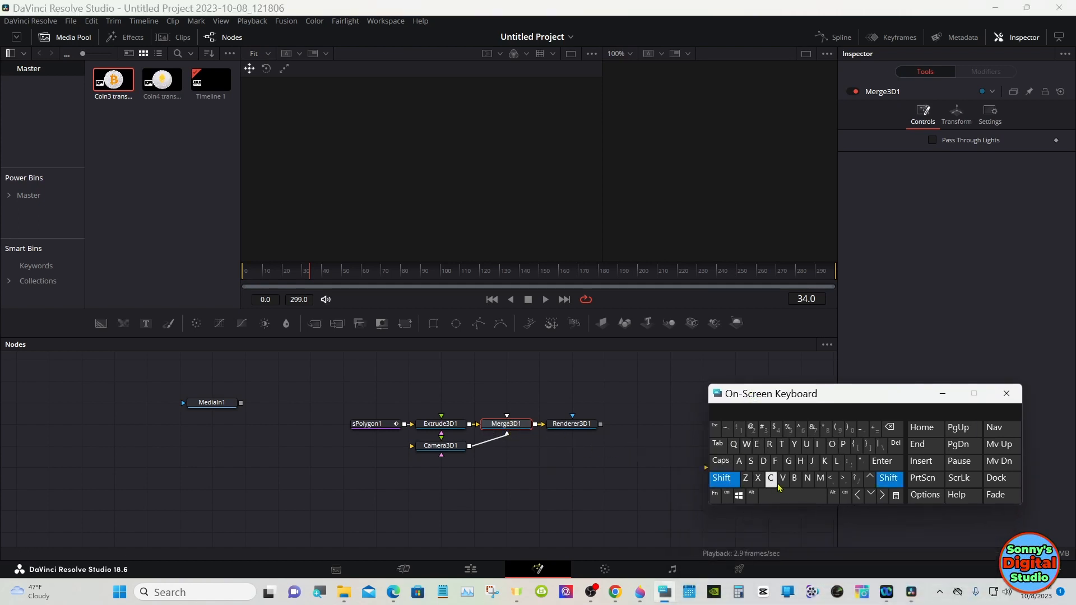
{"action": "left_click", "coordinate": [799, 496]}
{"action": "left_click", "coordinate": [566, 369]}
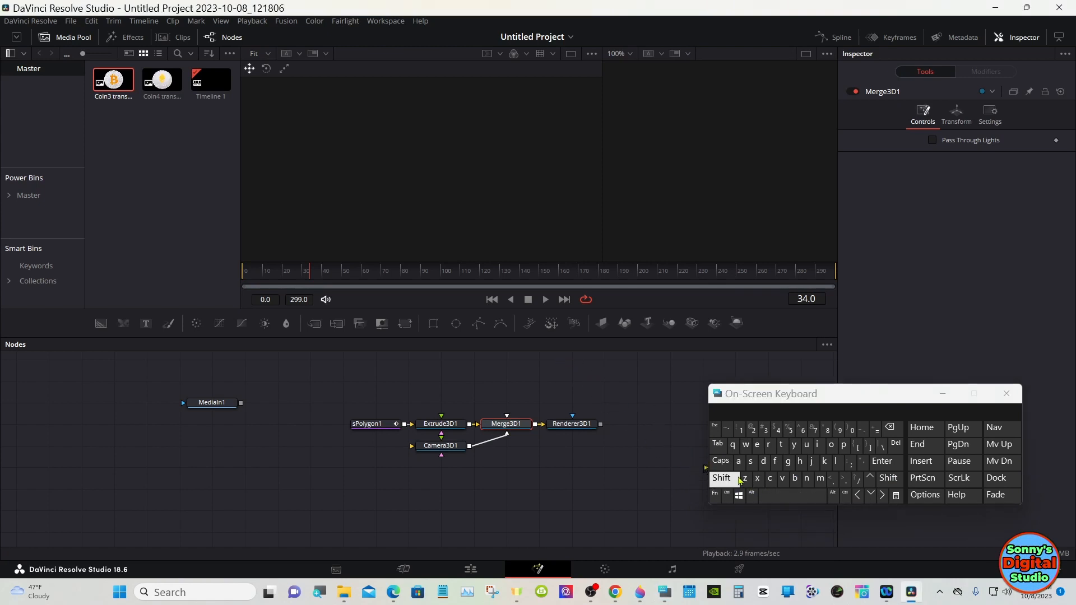
{"action": "left_click", "coordinate": [724, 479]}
{"action": "left_click", "coordinate": [783, 496]}
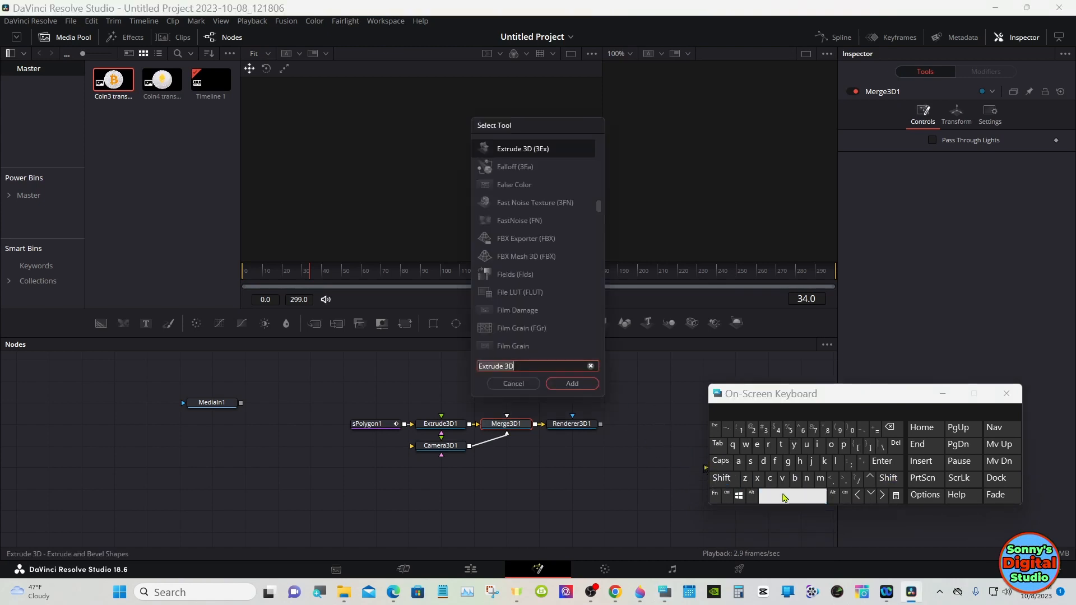
{"action": "left_click", "coordinate": [764, 461]}
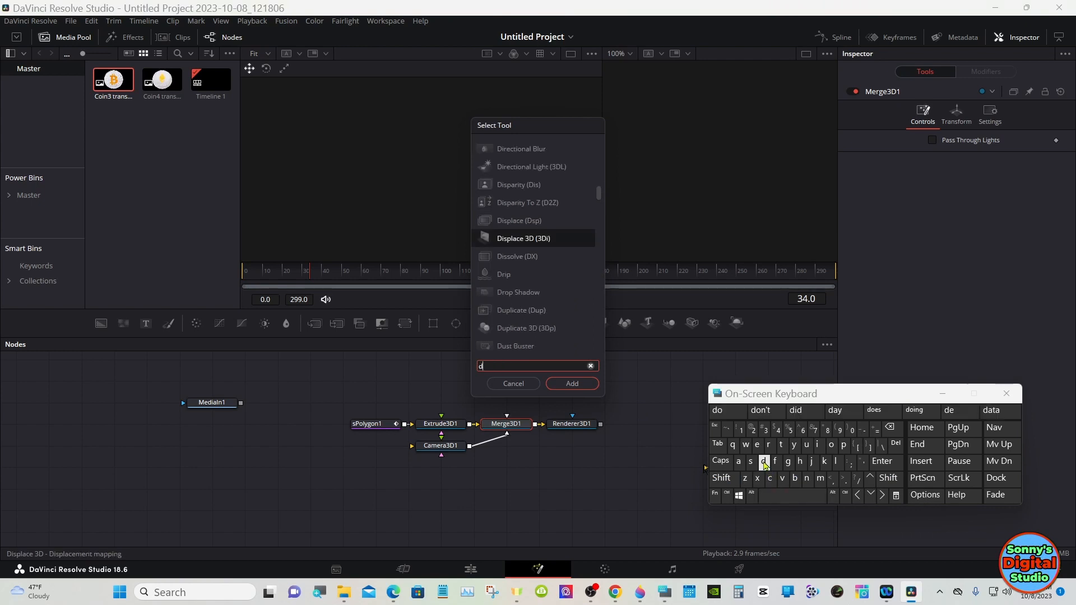
{"action": "left_click", "coordinate": [817, 445]}
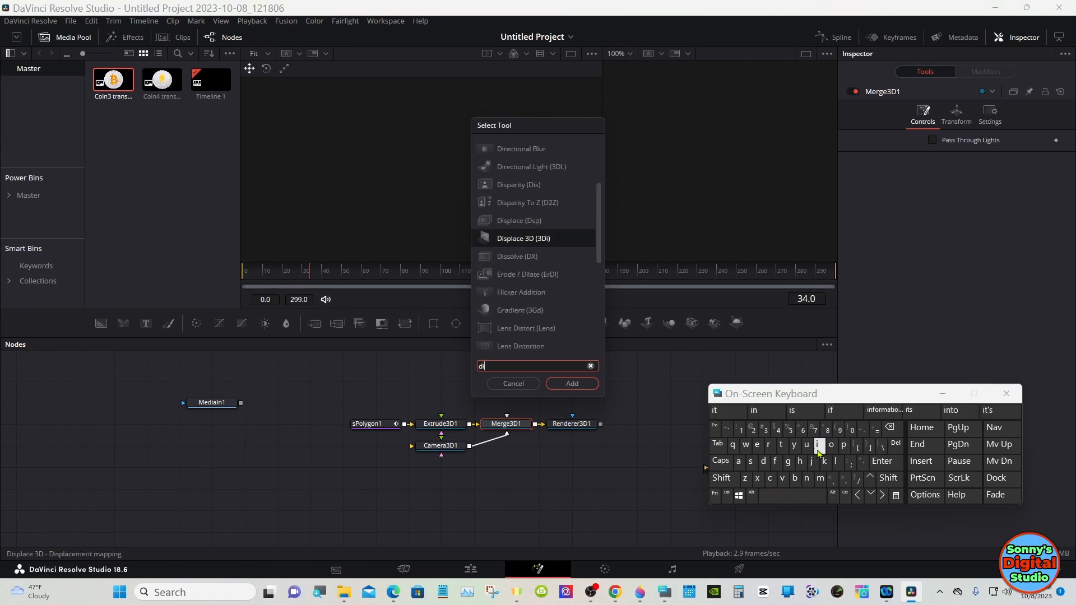
{"action": "left_click", "coordinate": [768, 444]}
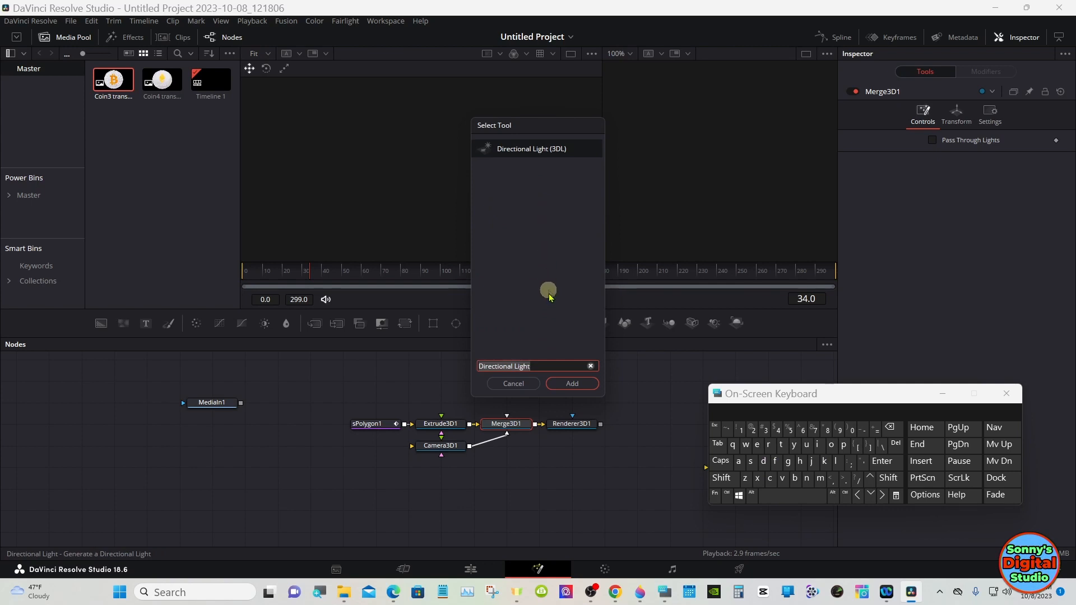
{"action": "left_click", "coordinate": [563, 384]}
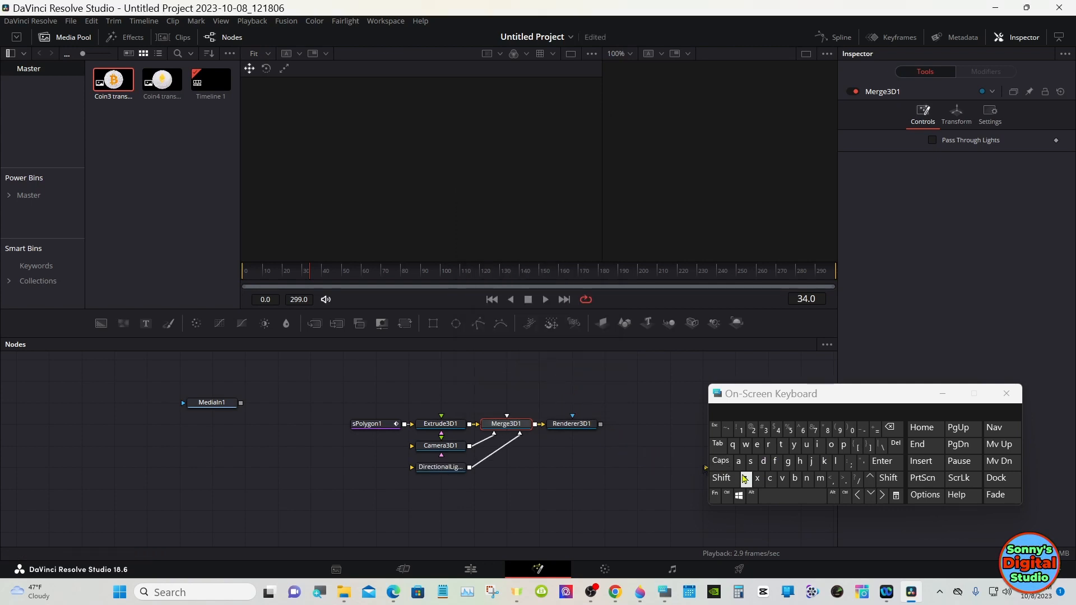
Step: Add a second Directional Light 3D node connected into Merge3D1
{"action": "left_click", "coordinate": [721, 478]}
{"action": "left_click", "coordinate": [790, 495]}
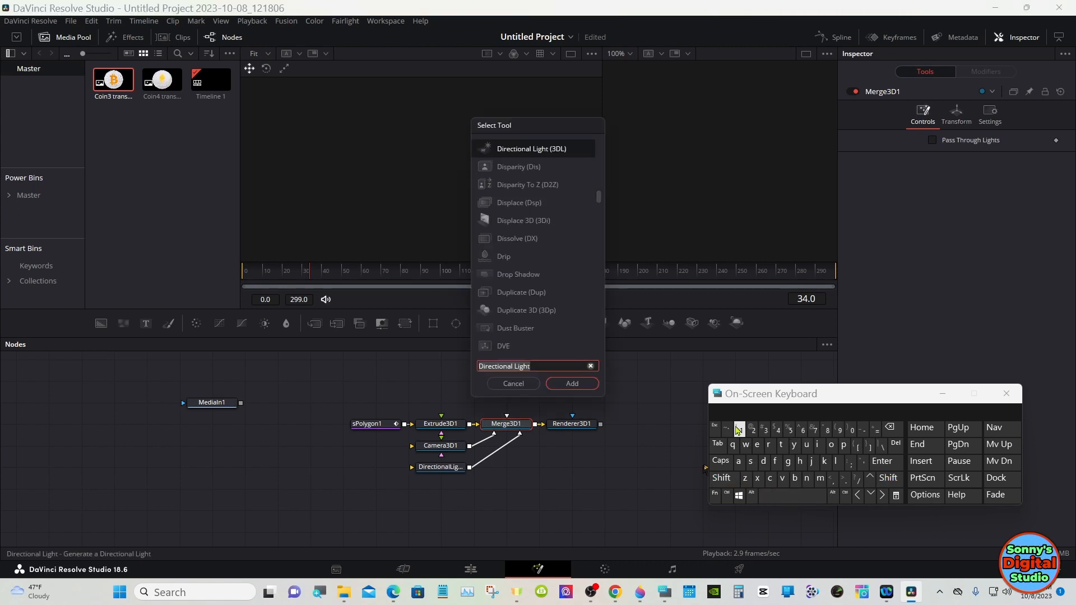
{"action": "left_click", "coordinate": [584, 387]}
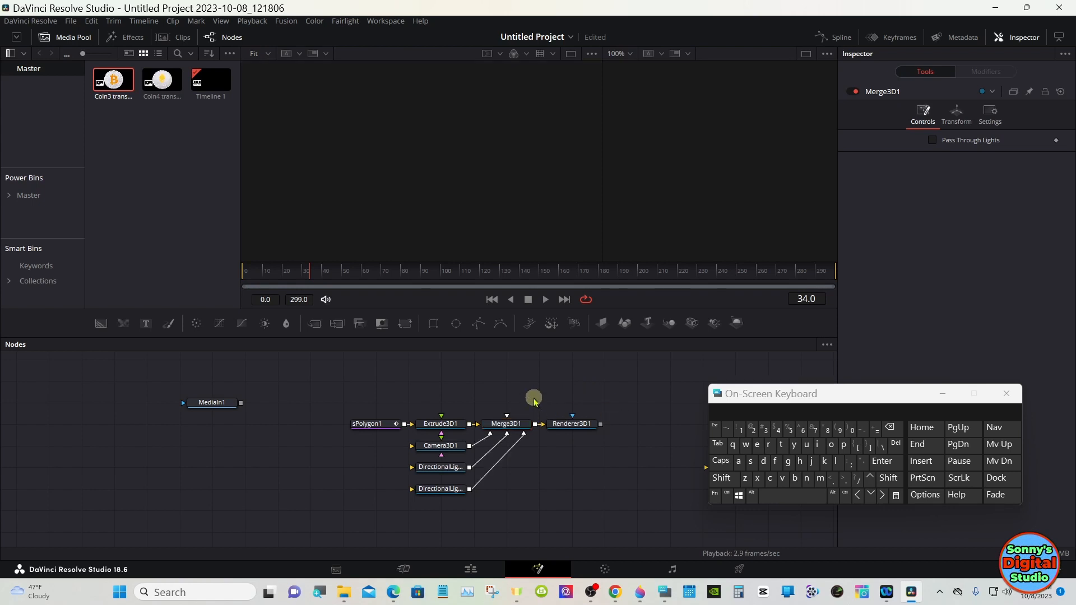
Step: Show Merge3D1 in the first viewer and enable Use Target in Camera3D1's transform settings
{"action": "left_click_drag", "start_coordinate": [506, 429], "coordinate": [380, 156]}
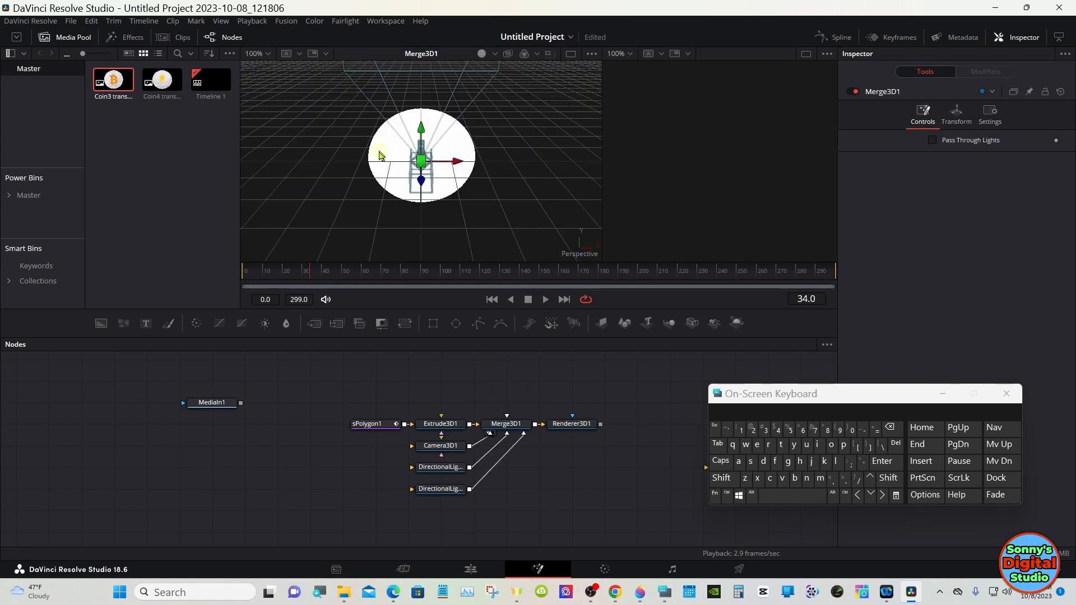
{"action": "left_click_drag", "start_coordinate": [600, 154], "coordinate": [568, 156]}
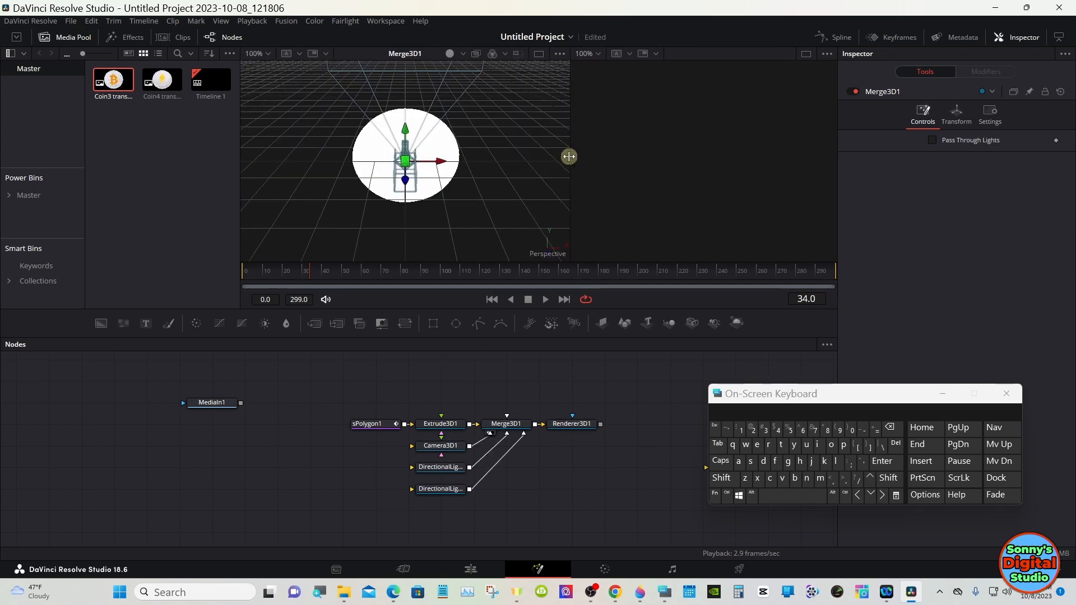
{"action": "left_click", "coordinate": [451, 448]}
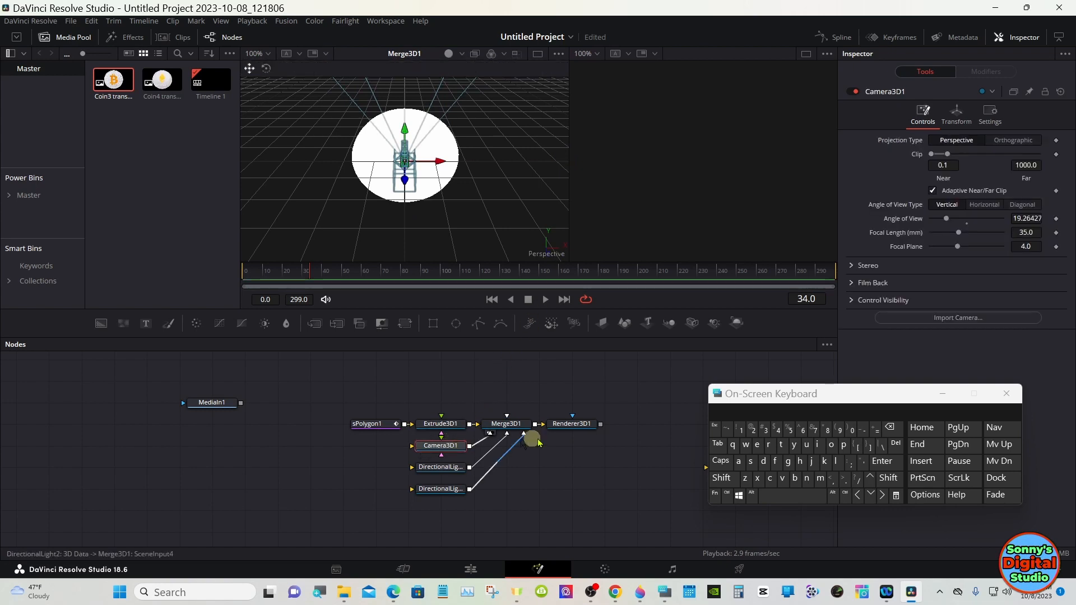
{"action": "left_click_drag", "start_coordinate": [860, 393], "coordinate": [756, 432]}
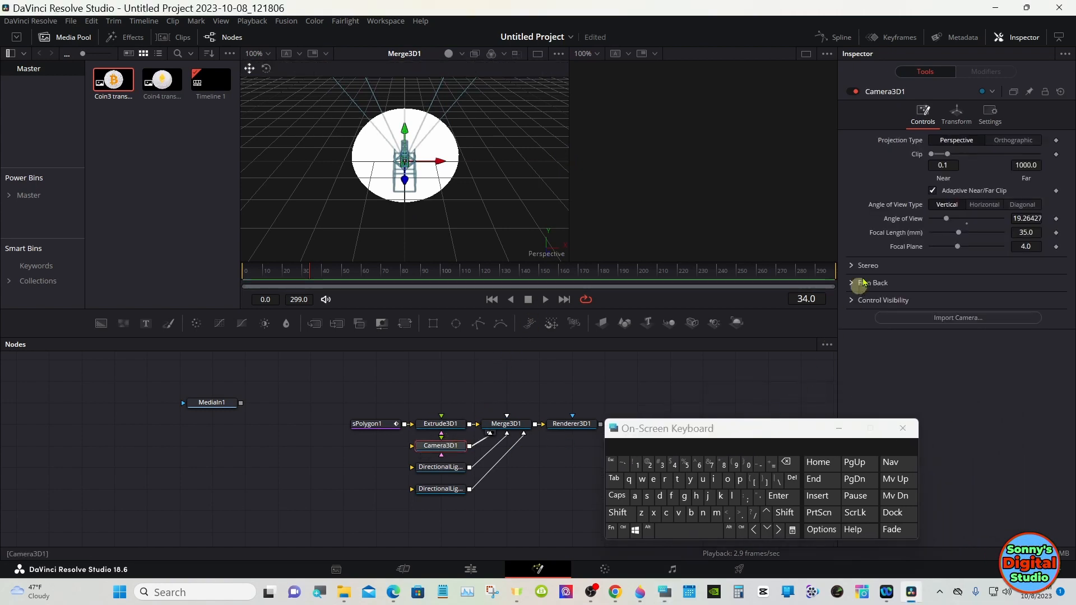
{"action": "left_click", "coordinate": [958, 119]}
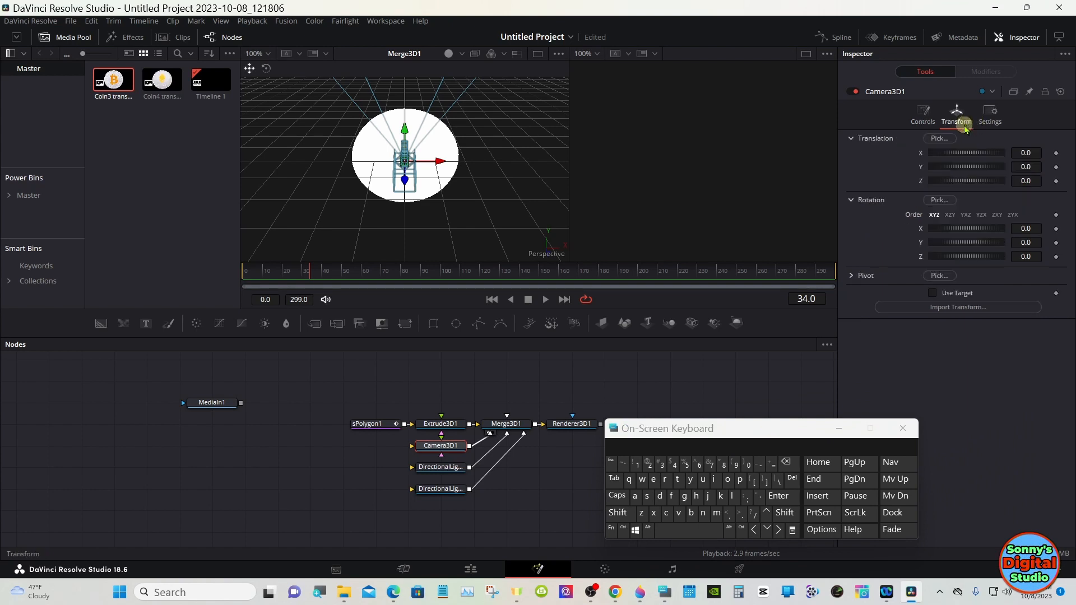
{"action": "left_click", "coordinate": [932, 293]}
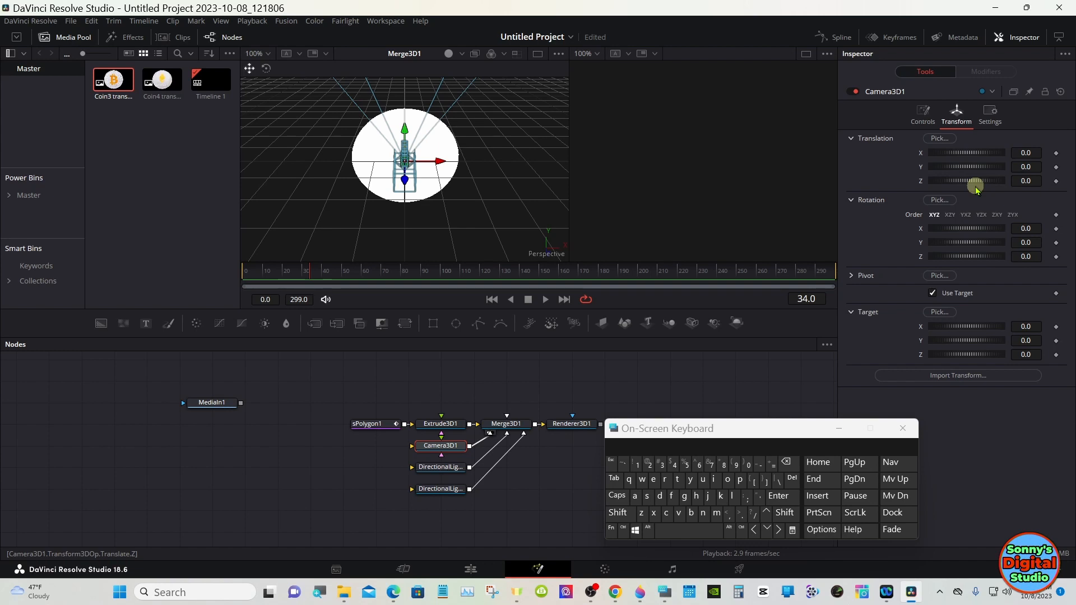
Step: Show Renderer3D1 in the second viewer while moving the camera back along its Z translation
{"action": "left_click_drag", "start_coordinate": [975, 190], "coordinate": [965, 185]}
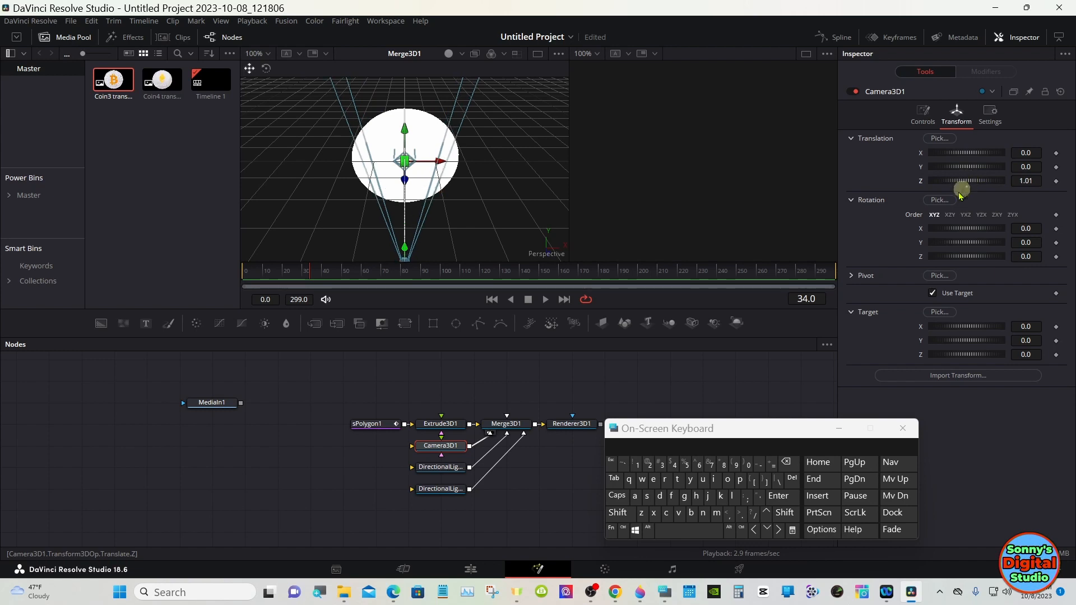
{"action": "left_click_drag", "start_coordinate": [585, 423], "coordinate": [636, 167]}
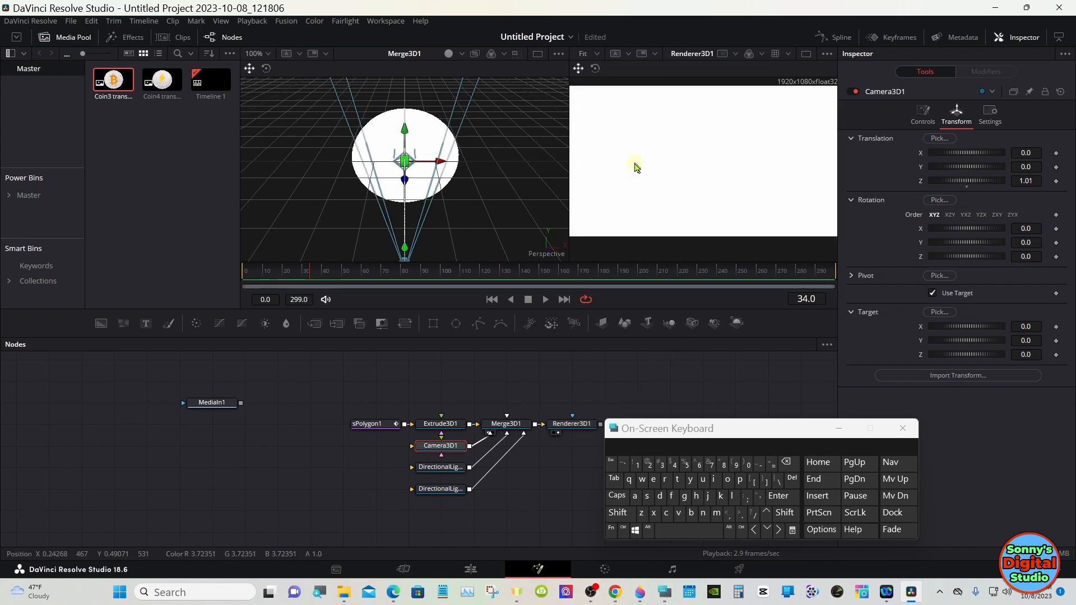
{"action": "left_click_drag", "start_coordinate": [962, 178], "coordinate": [974, 174]}
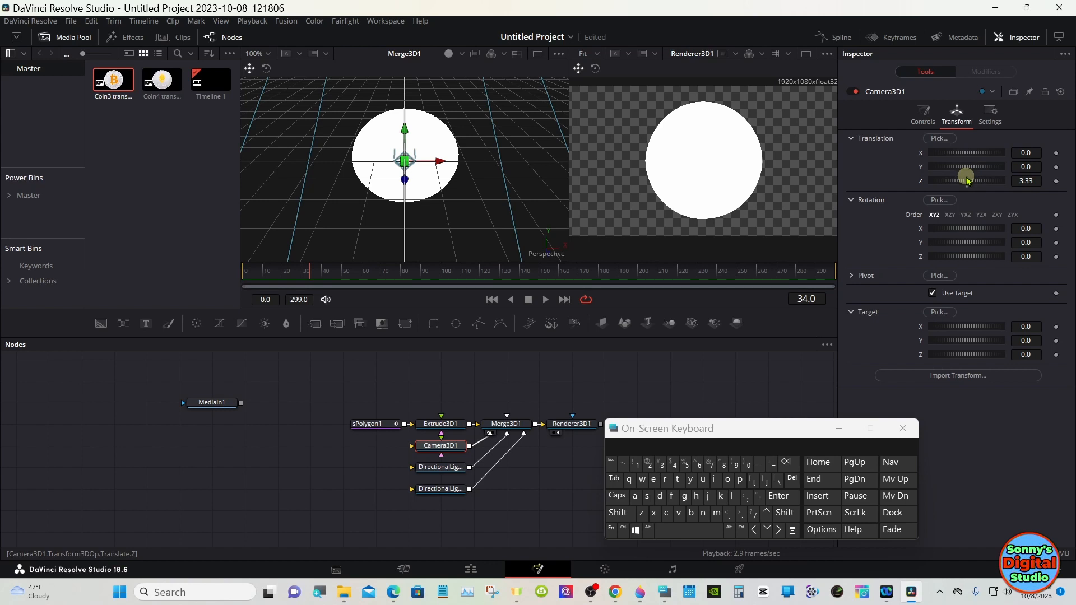
{"action": "left_click_drag", "start_coordinate": [968, 180], "coordinate": [966, 181]}
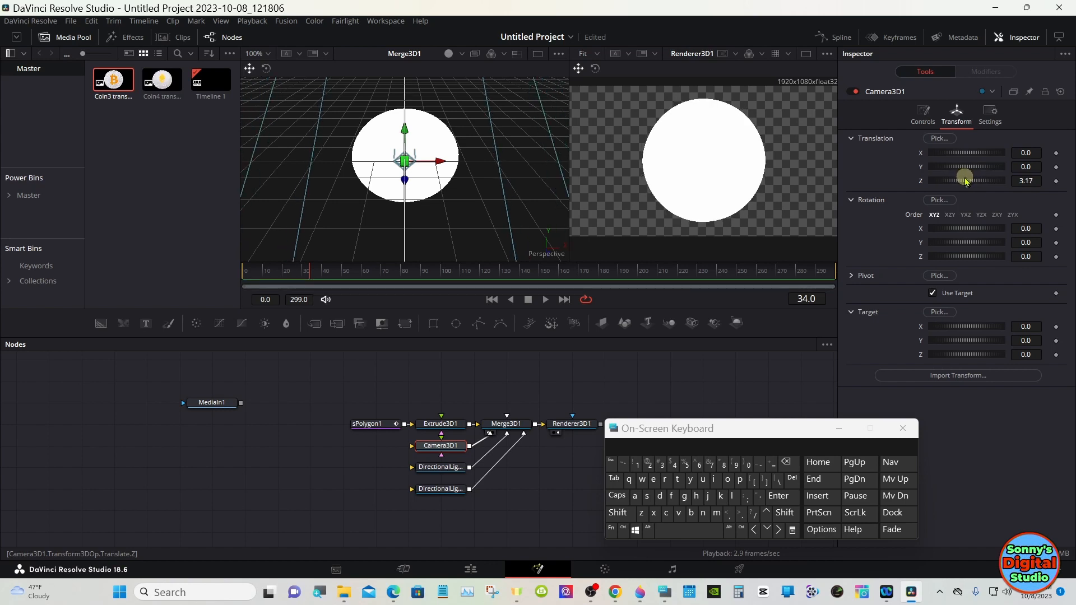
Step: Set Camera3D1's Z translation to 3.25
{"action": "left_click", "coordinate": [1025, 181]}
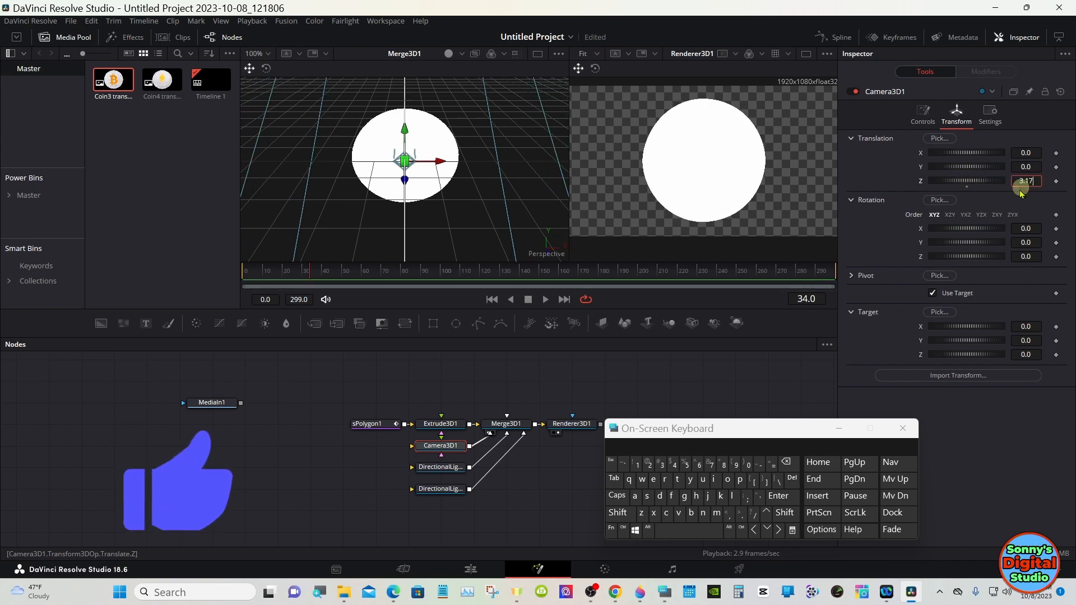
{"action": "left_click", "coordinate": [787, 462]}
{"action": "left_click", "coordinate": [786, 462]}
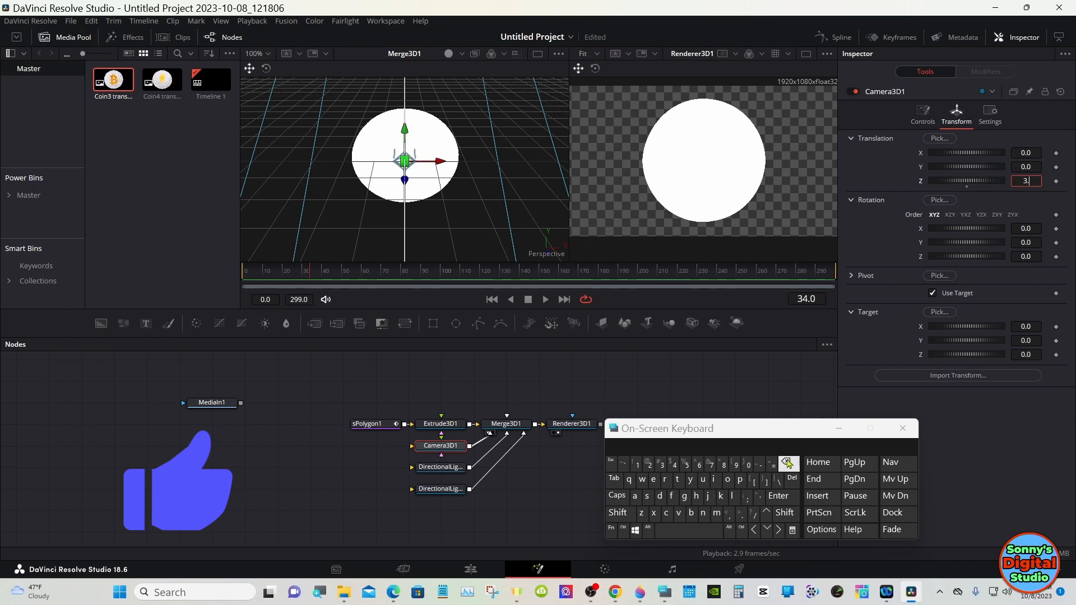
{"action": "left_click", "coordinate": [778, 495]}
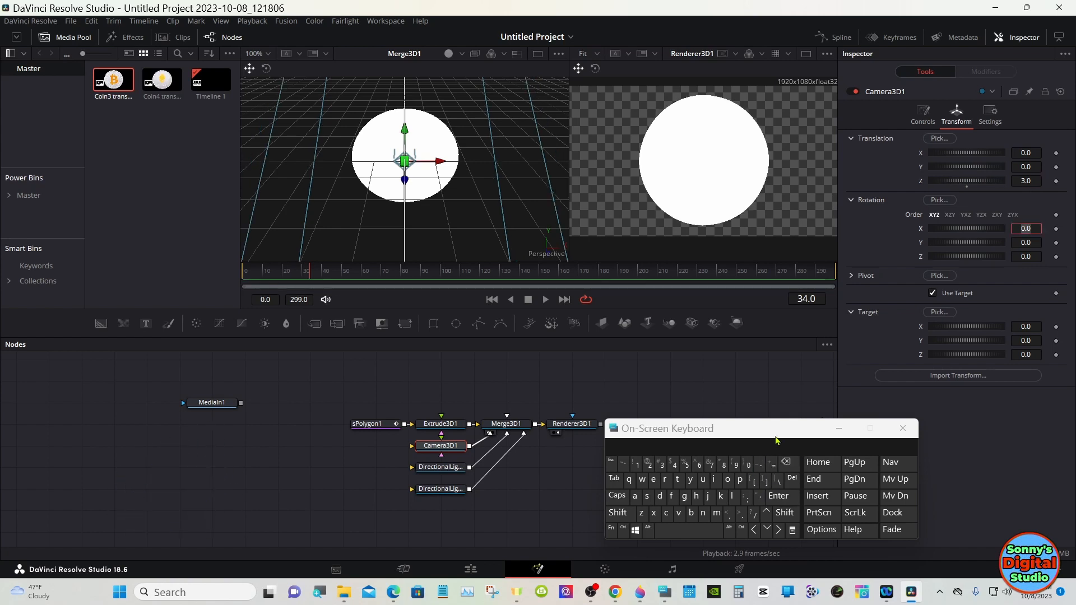
{"action": "left_click", "coordinate": [1017, 183]}
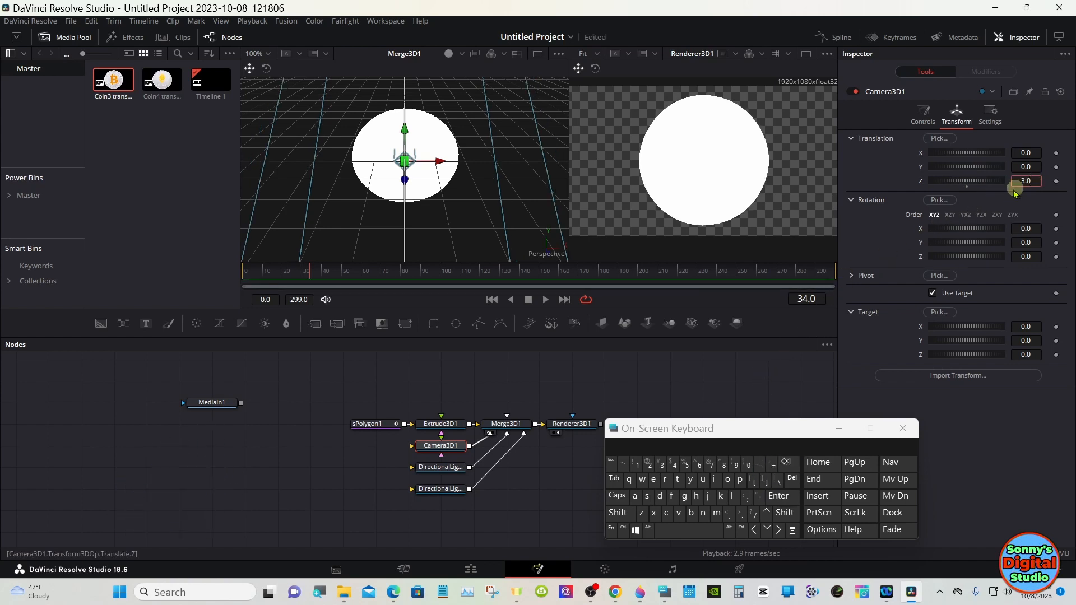
{"action": "left_click", "coordinate": [787, 462]}
{"action": "left_click", "coordinate": [648, 464]}
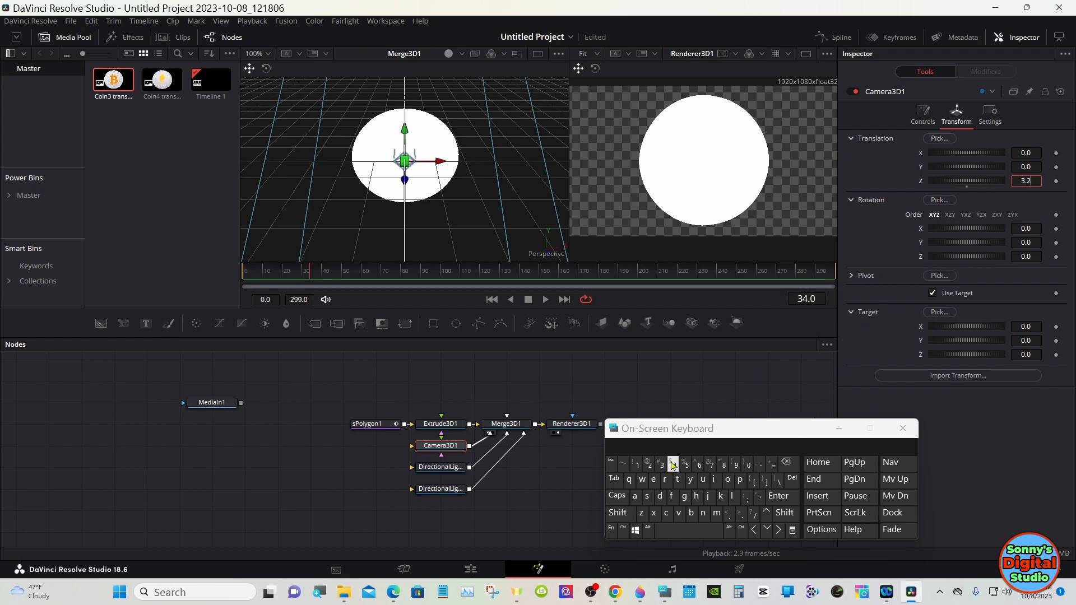
{"action": "left_click", "coordinate": [685, 463]}
{"action": "left_click", "coordinate": [777, 496]}
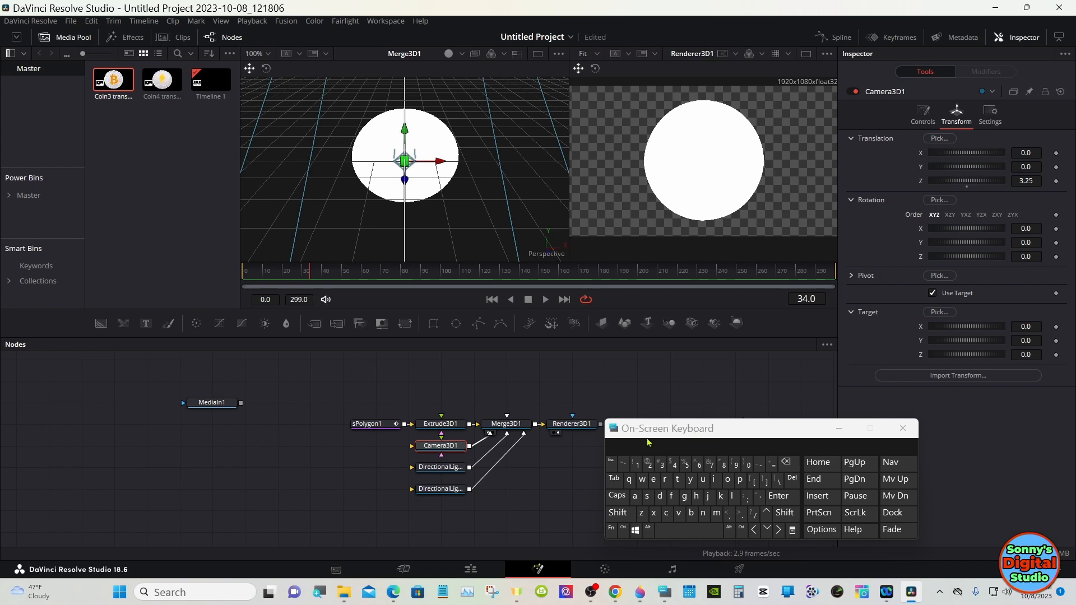
Step: Select DirectionalLight1 and enable Use Target in its transform settings
{"action": "left_click", "coordinate": [445, 466]}
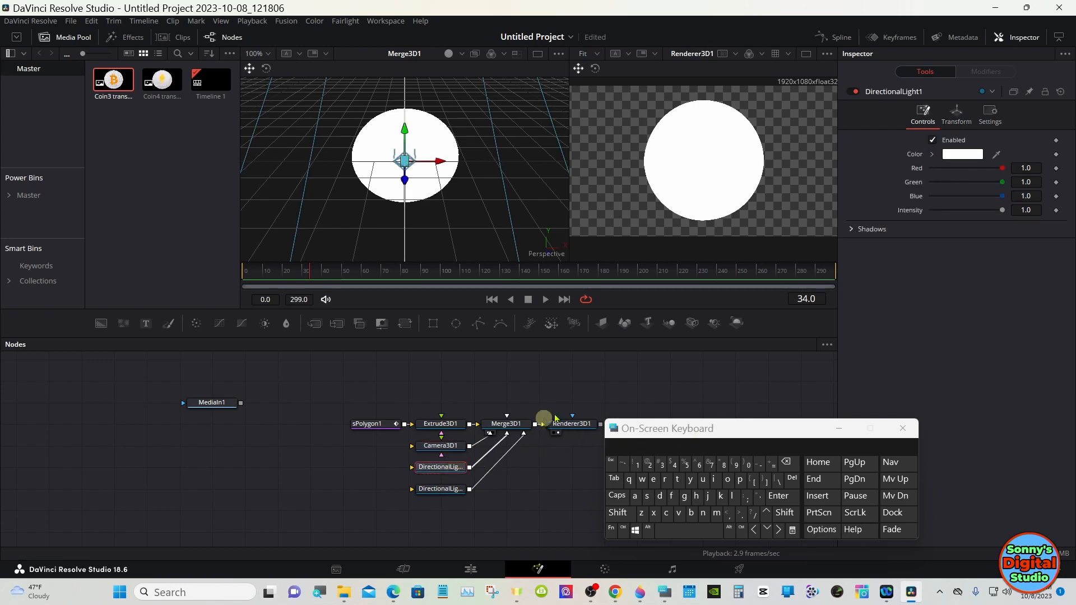
{"action": "left_click", "coordinate": [956, 121]}
{"action": "left_click", "coordinate": [932, 294]}
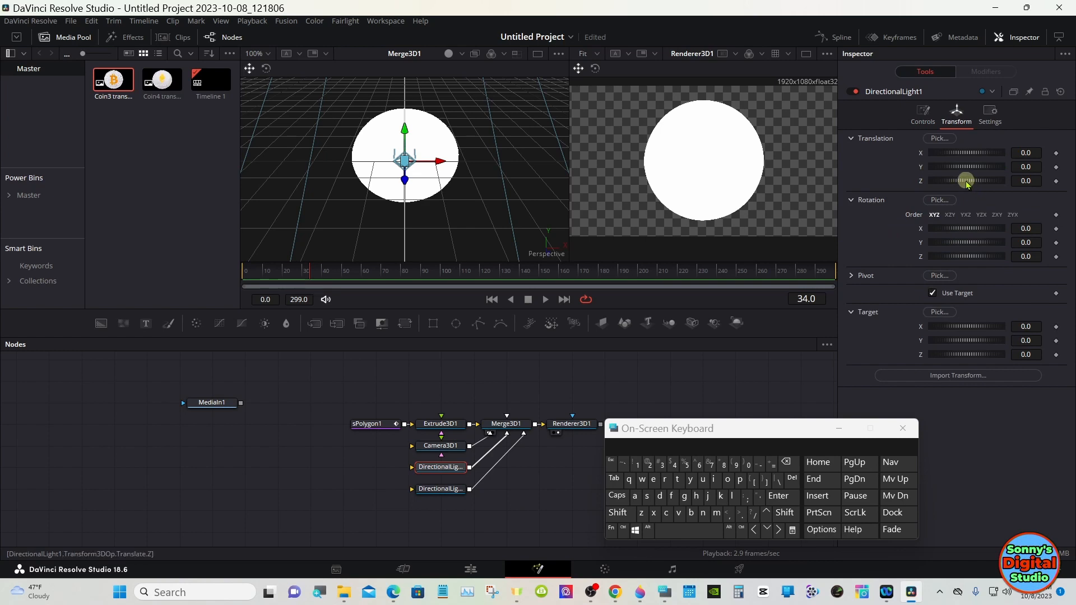
Step: Move DirectionalLight1 back along Z to about 2.46
{"action": "left_click_drag", "start_coordinate": [964, 180], "coordinate": [971, 179]}
{"action": "right_click", "coordinate": [498, 170]}
{"action": "mouse_move", "coordinate": [584, 176]}
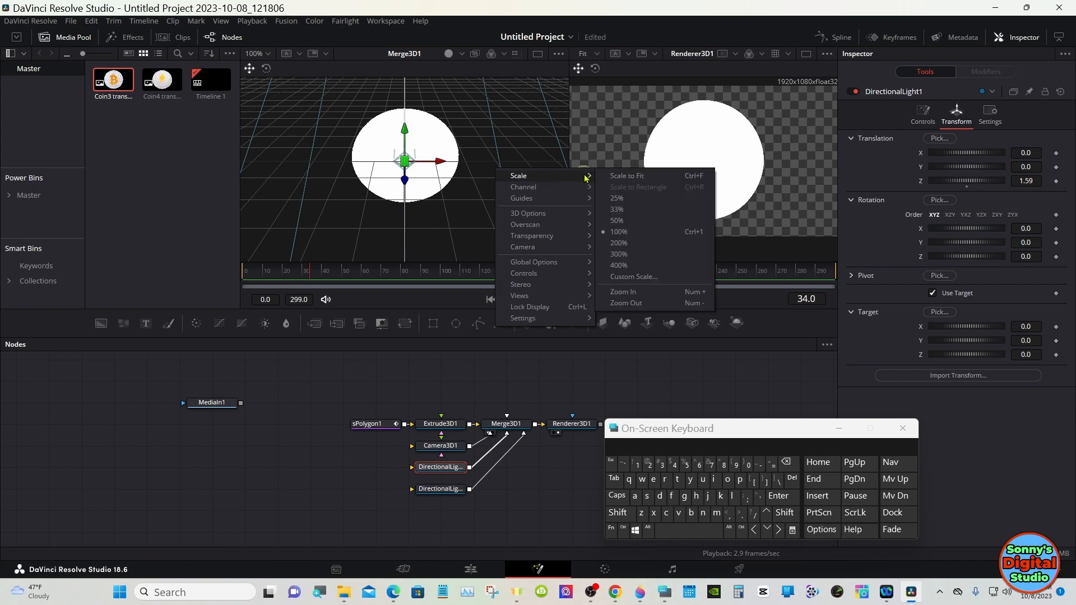
{"action": "left_click", "coordinate": [621, 177]}
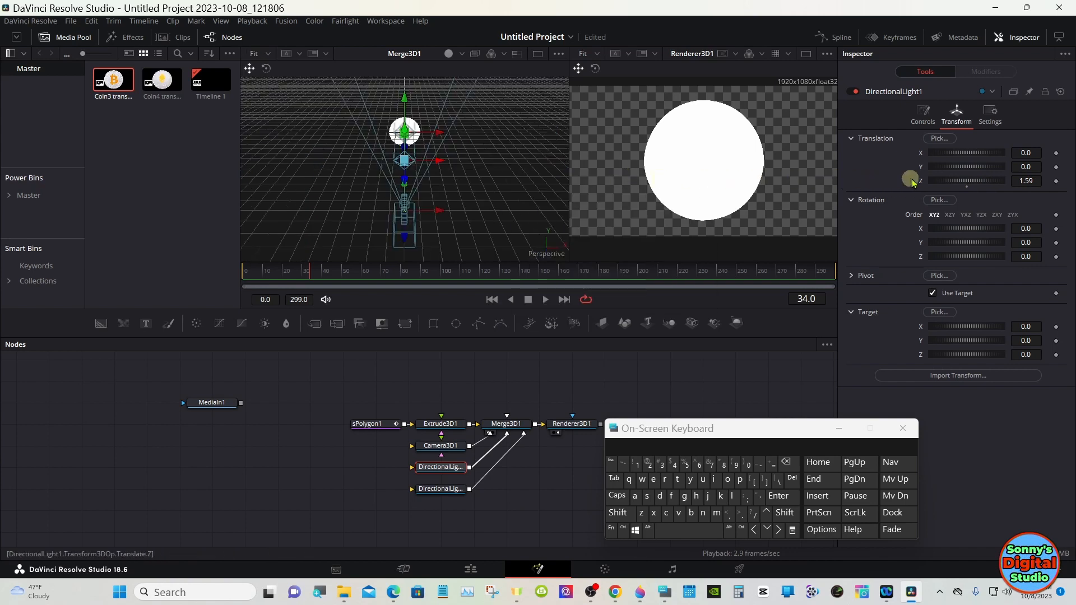
{"action": "left_click_drag", "start_coordinate": [960, 180], "coordinate": [968, 183]}
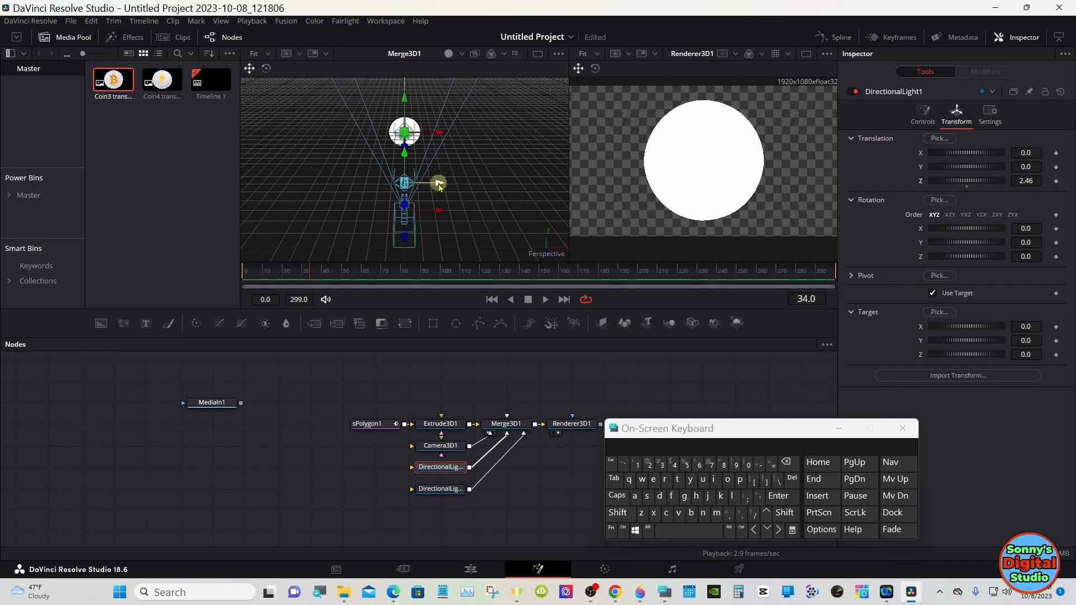
Step: Drag DirectionalLight1 up and to the right in the viewer to about X 1.14, Y 0.63
{"action": "left_click_drag", "start_coordinate": [446, 184], "coordinate": [471, 130]}
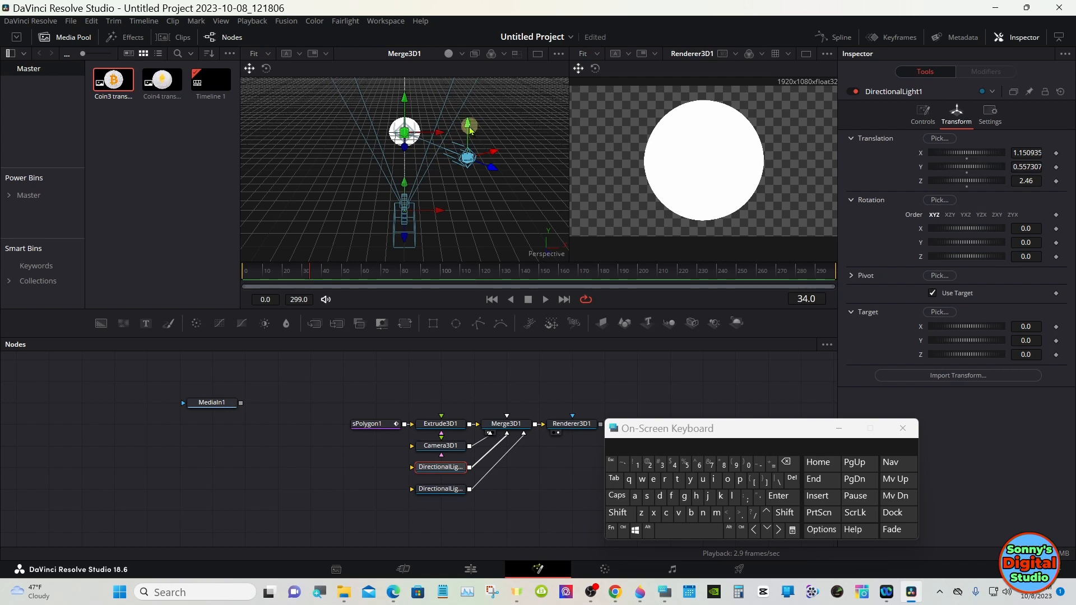
{"action": "left_click_drag", "start_coordinate": [468, 124], "coordinate": [468, 119]}
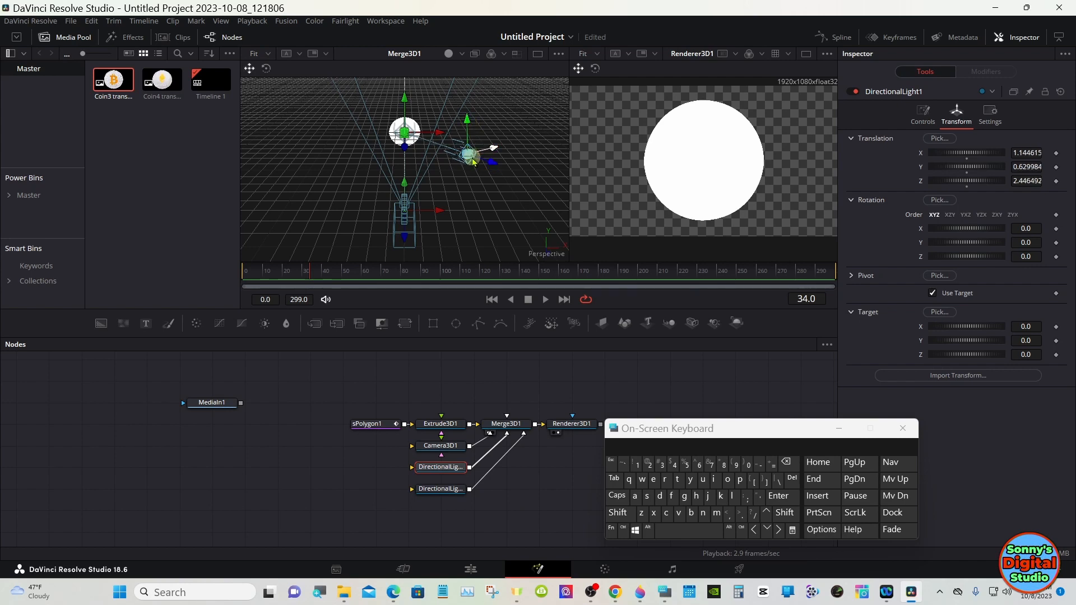
Step: Shift DirectionalLight1 to about X 1.22, Y 0.67, Z 2.61 and set its intensity to 0.7
{"action": "left_click_drag", "start_coordinate": [489, 163], "coordinate": [503, 169]}
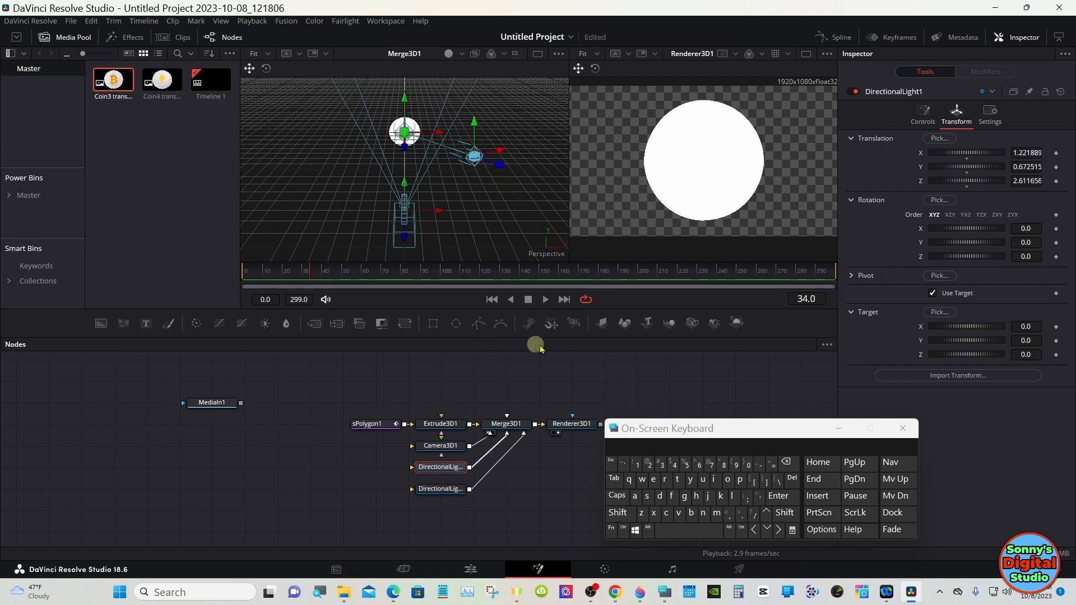
{"action": "left_click", "coordinate": [919, 120]}
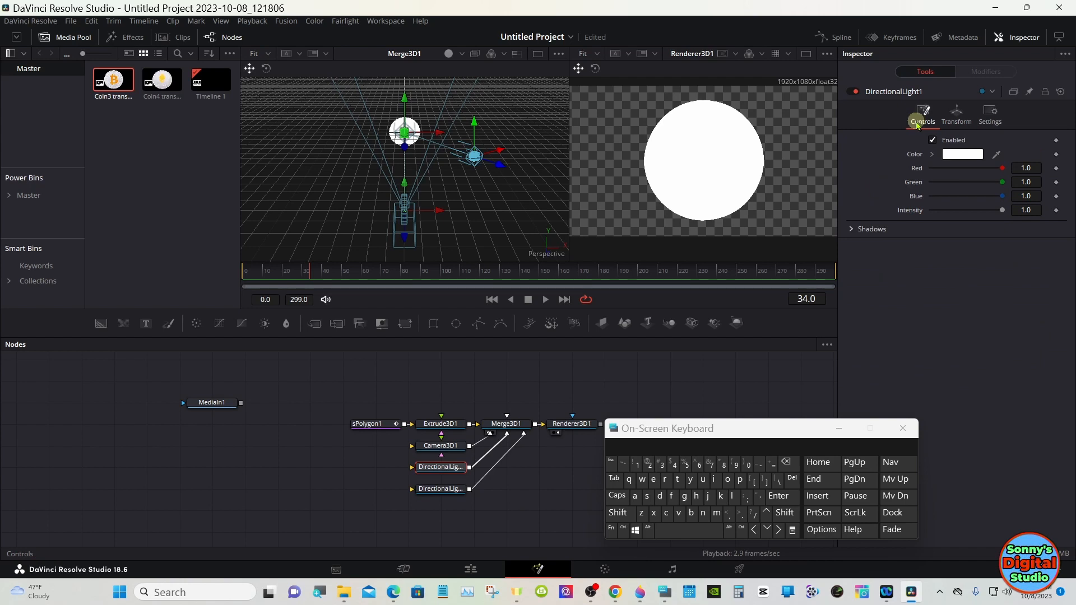
{"action": "left_click_drag", "start_coordinate": [1002, 211], "coordinate": [979, 212]}
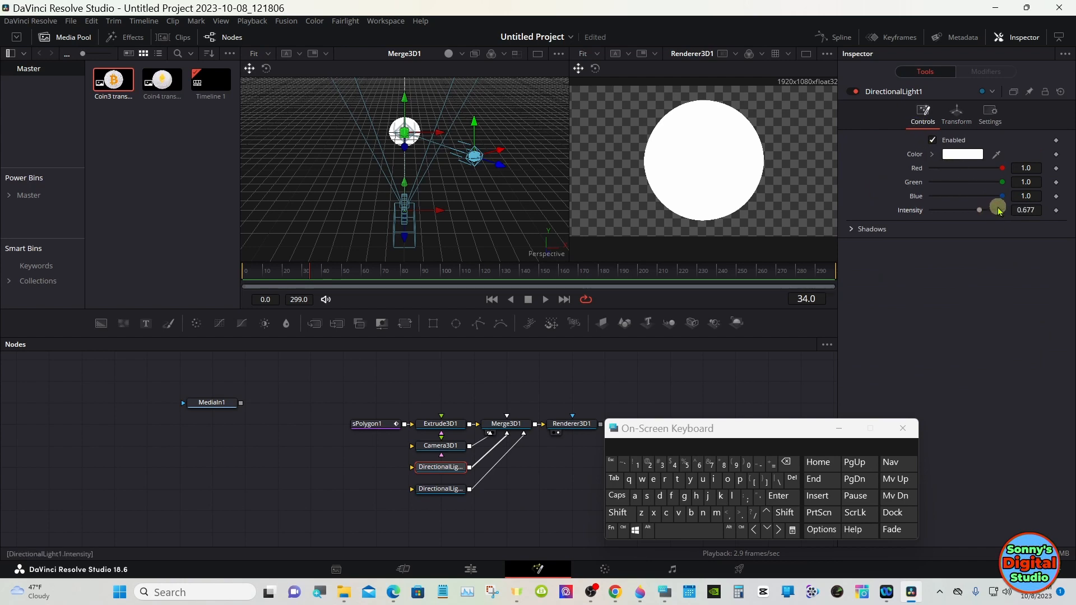
{"action": "left_click", "coordinate": [1037, 208]}
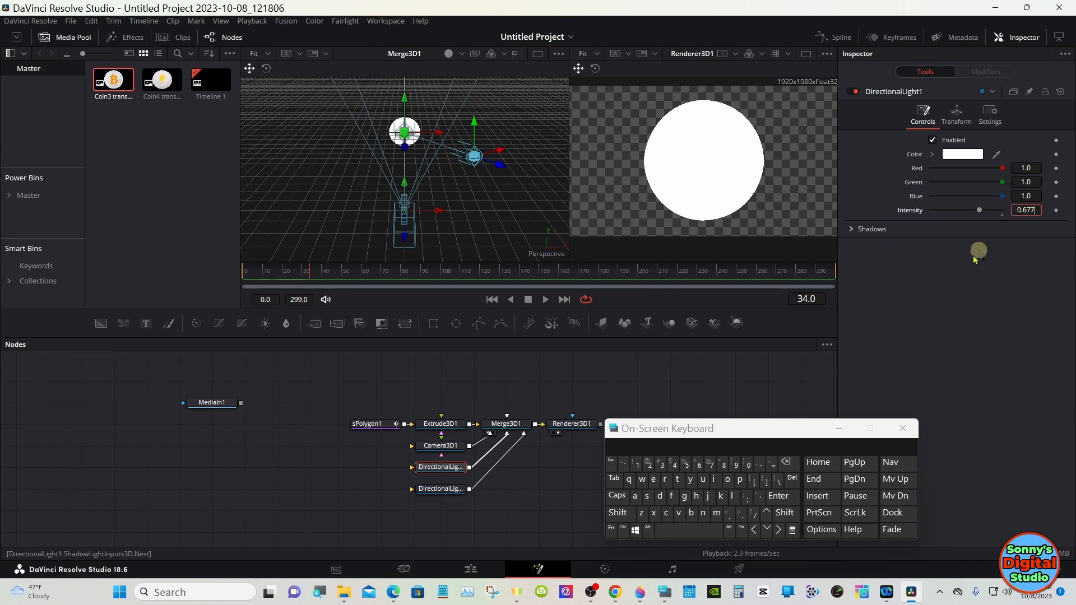
{"action": "left_click", "coordinate": [787, 462]}
{"action": "left_click", "coordinate": [787, 463]}
{"action": "left_click", "coordinate": [786, 462]}
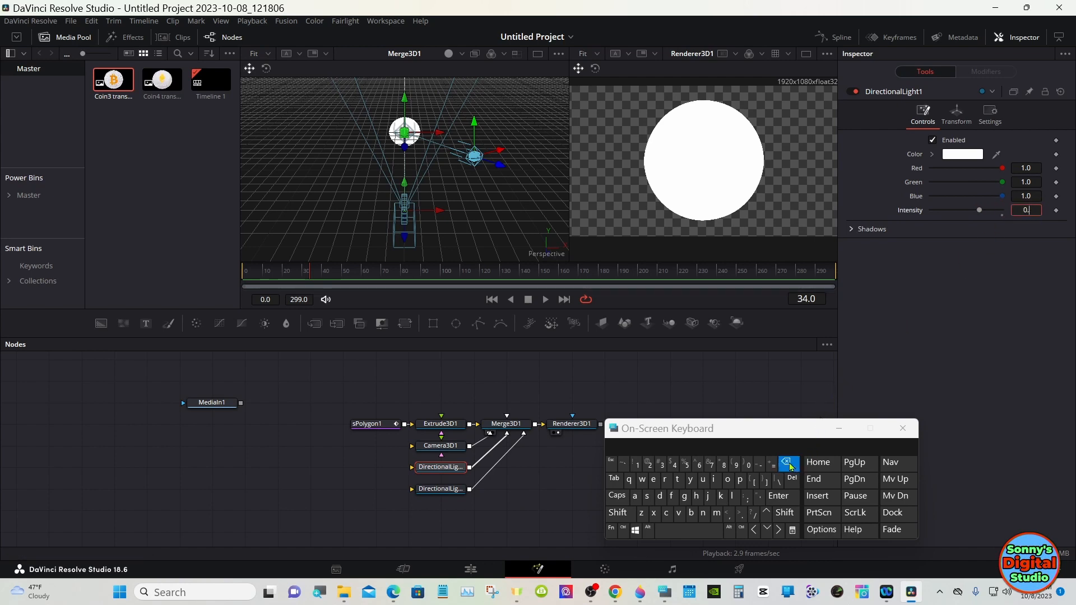
{"action": "left_click", "coordinate": [711, 465]}
{"action": "left_click", "coordinate": [780, 497]}
{"action": "left_click", "coordinate": [738, 368]}
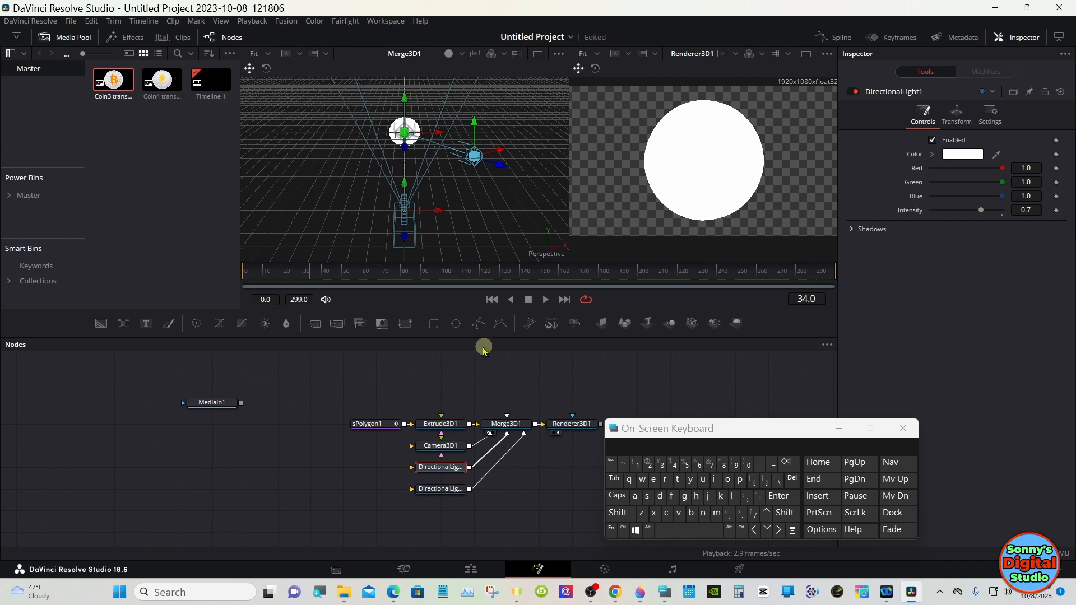
Step: Select DirectionalLight2 and set its intensity to 0.7
{"action": "left_click", "coordinate": [451, 488]}
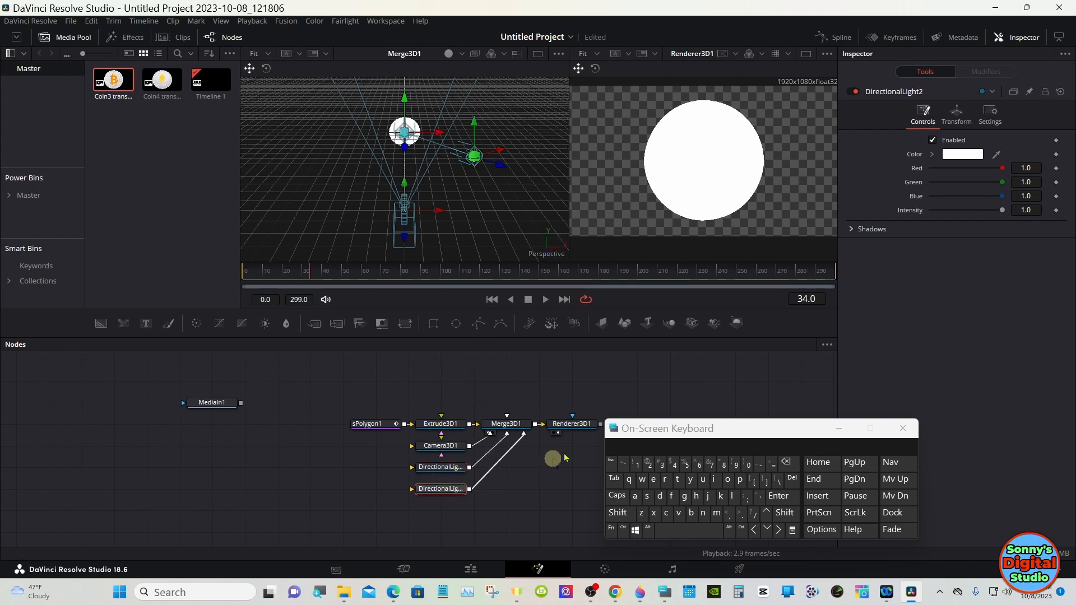
{"action": "mouse_move", "coordinate": [1000, 215]}
{"action": "left_mouse_down"}
{"action": "mouse_move", "coordinate": [979, 214]}
{"action": "mouse_move", "coordinate": [990, 213]}
{"action": "left_mouse_up"}
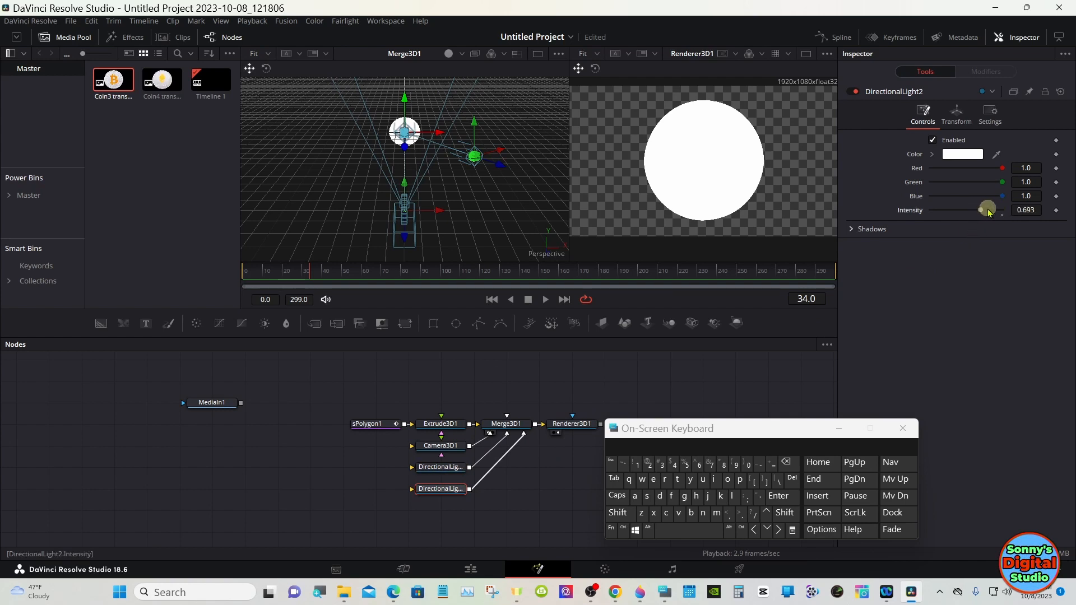
{"action": "left_click", "coordinate": [1017, 210]}
{"action": "left_click", "coordinate": [787, 464]}
{"action": "left_click", "coordinate": [786, 464]}
{"action": "left_click", "coordinate": [710, 465]}
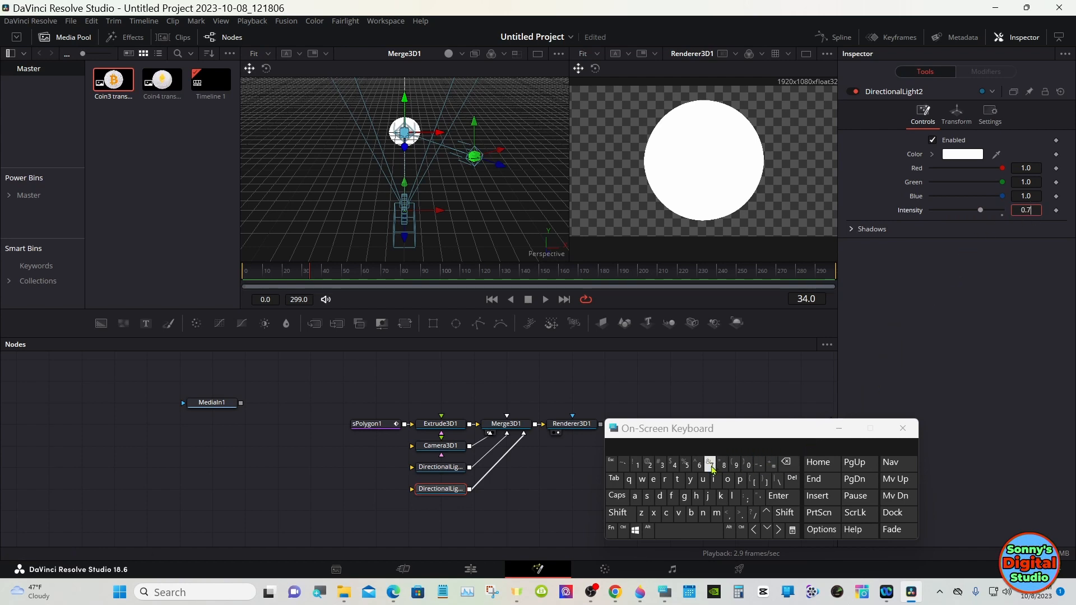
{"action": "left_click", "coordinate": [778, 497]}
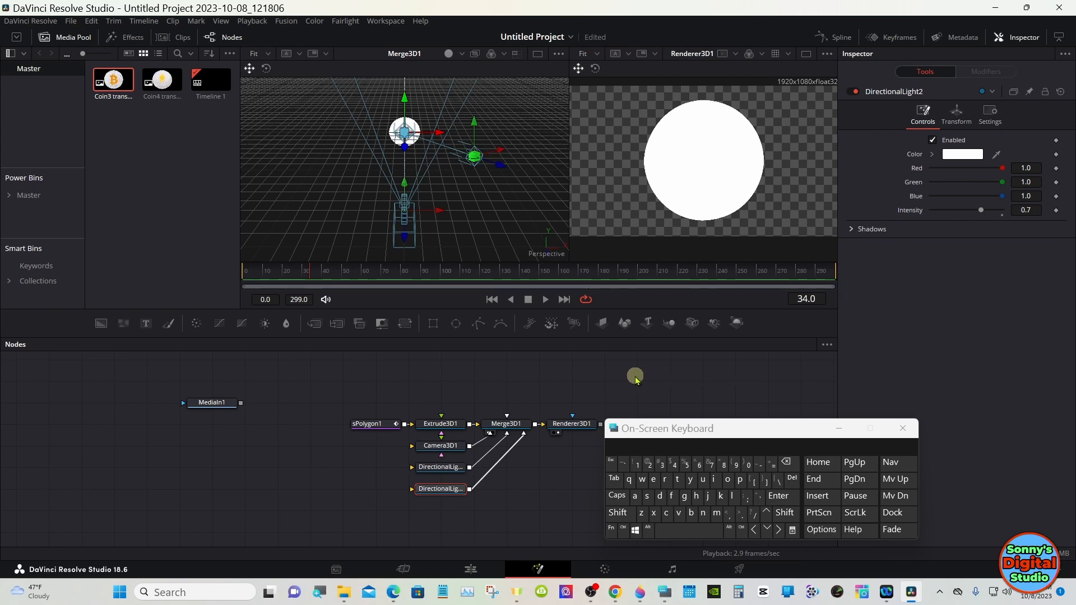
Step: Change the 3D viewer's scale to zoom out and show the whole scene with camera and lights
{"action": "right_click", "coordinate": [465, 178]}
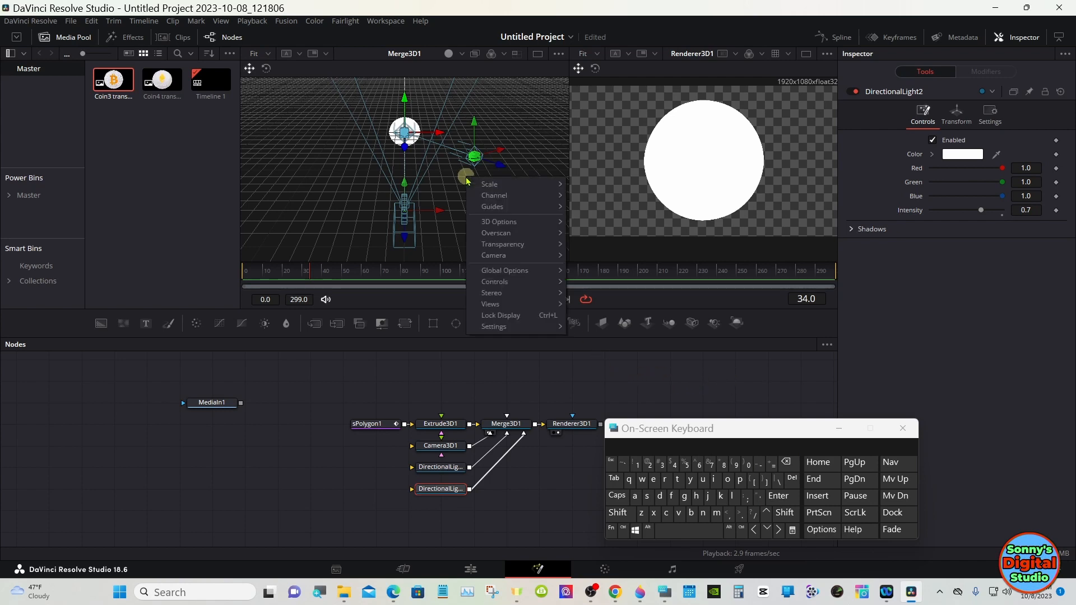
{"action": "left_click", "coordinate": [580, 185]}
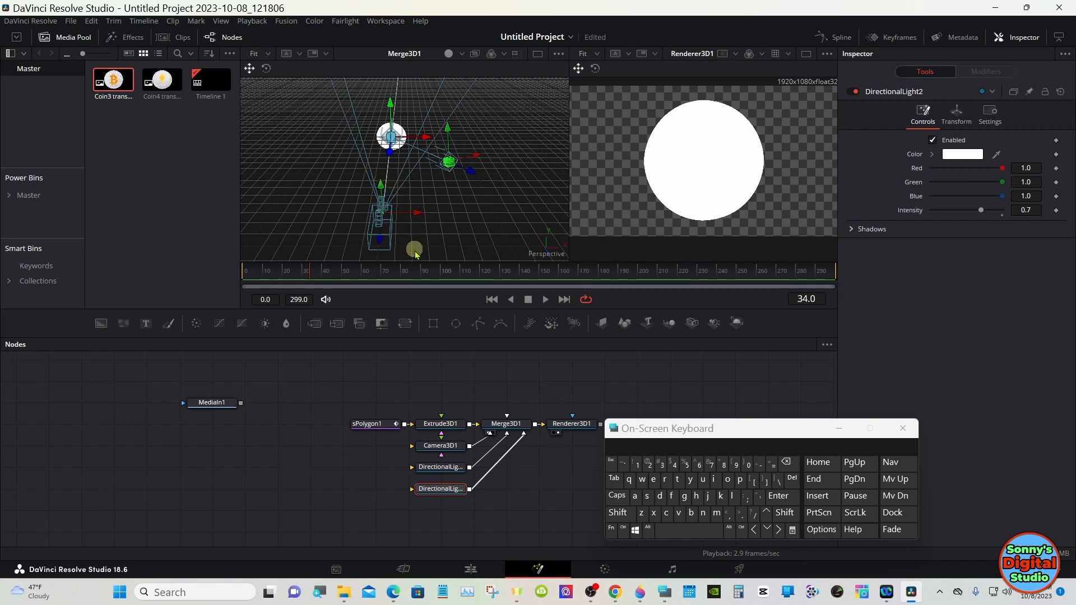
{"action": "left_click", "coordinate": [437, 423]}
{"action": "right_click", "coordinate": [432, 213]}
{"action": "mouse_move", "coordinate": [482, 217]}
{"action": "left_click", "coordinate": [547, 219]}
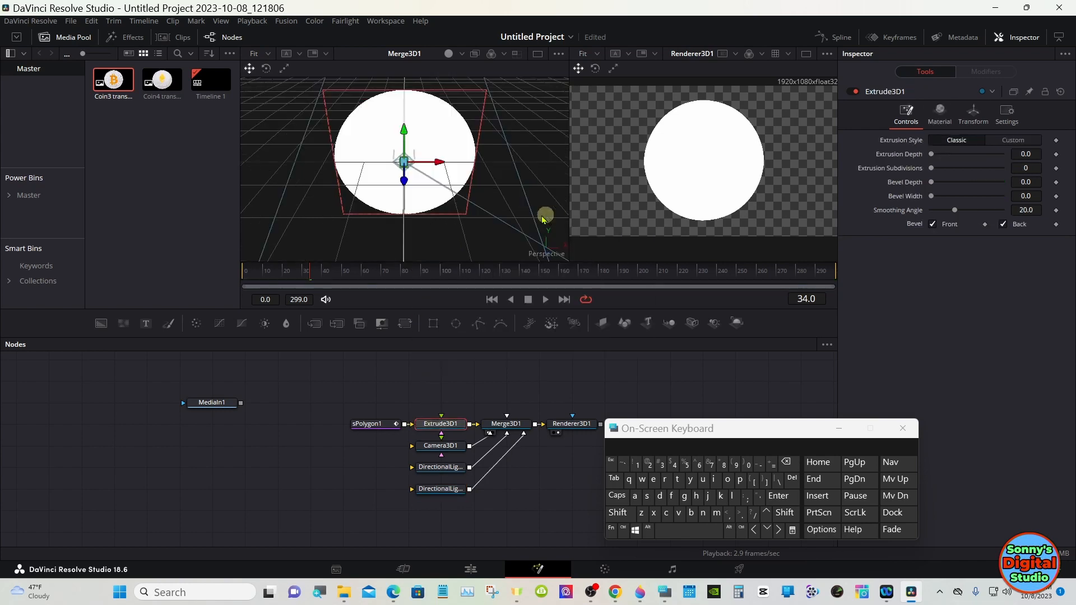
{"action": "right_click", "coordinate": [496, 206]}
{"action": "mouse_move", "coordinate": [518, 211]}
{"action": "left_click", "coordinate": [620, 262]}
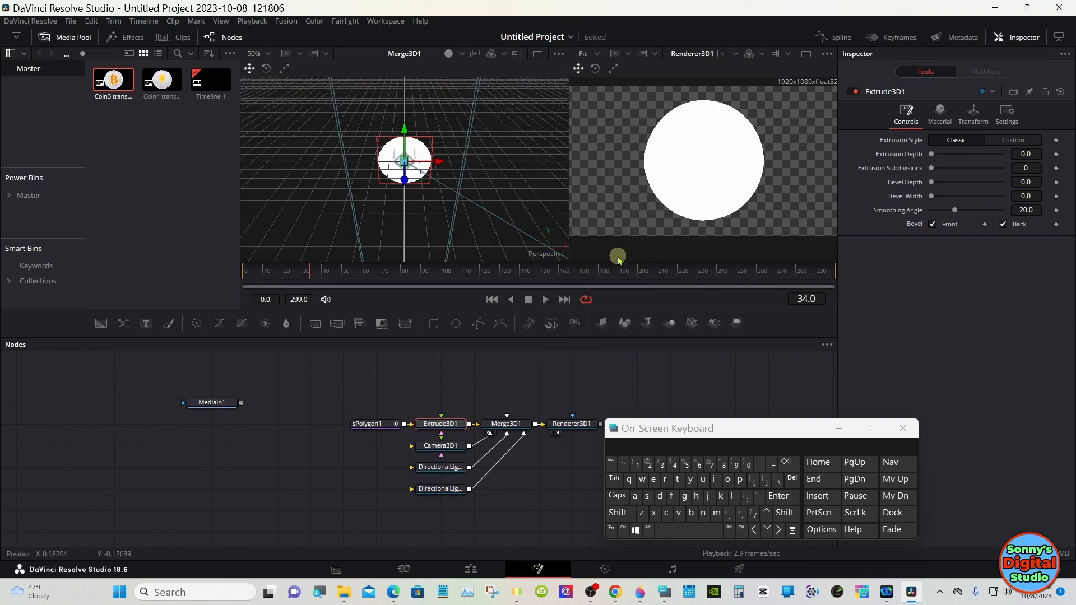
{"action": "right_click", "coordinate": [488, 164]}
{"action": "mouse_move", "coordinate": [513, 171]}
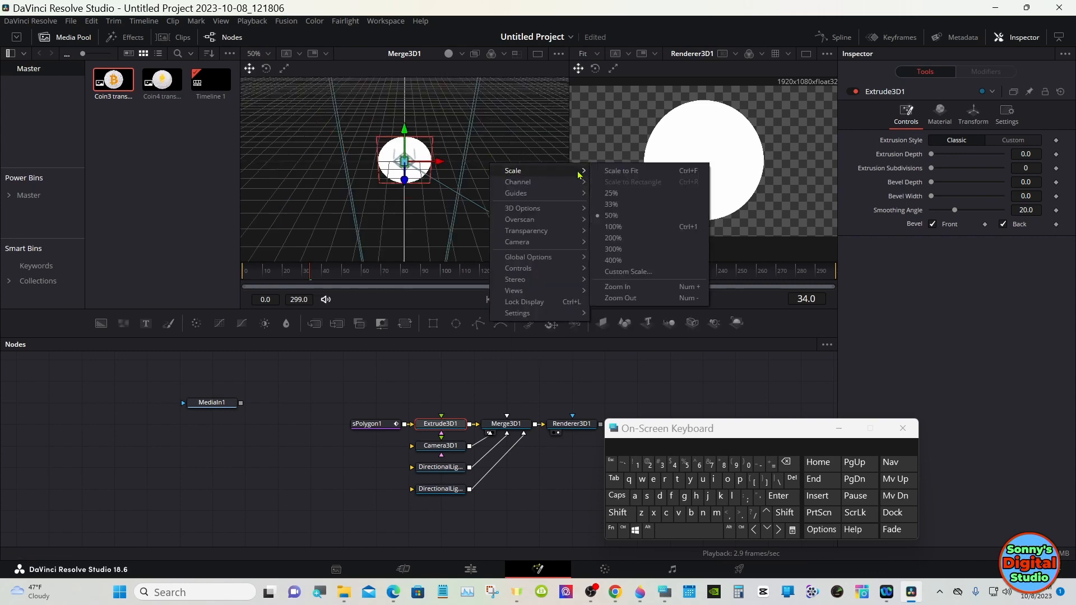
{"action": "left_click", "coordinate": [620, 298]}
{"action": "right_click", "coordinate": [484, 200]}
{"action": "mouse_move", "coordinate": [530, 209]}
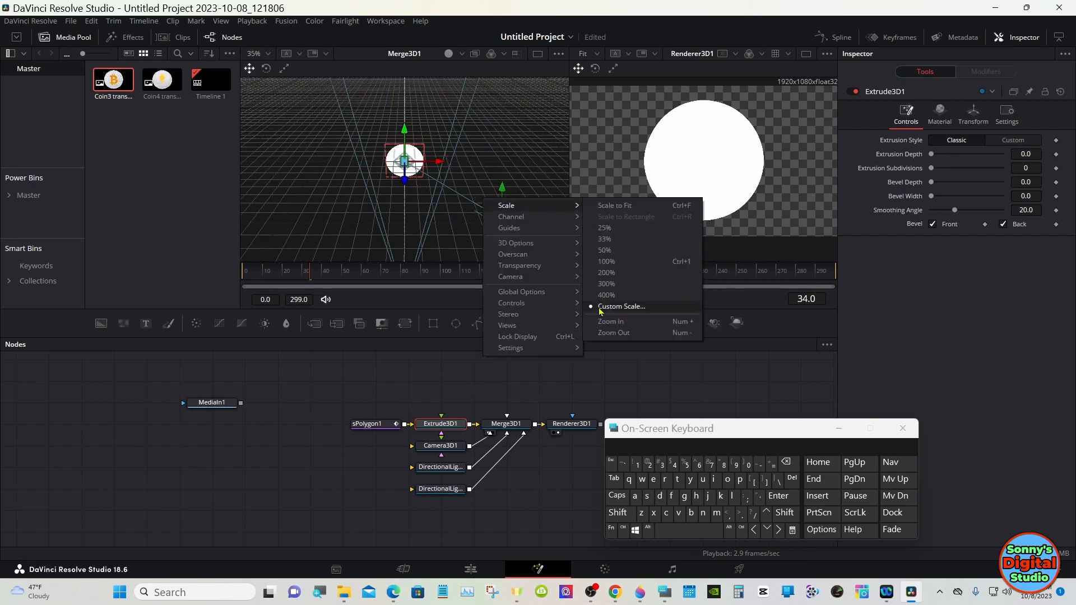
{"action": "left_click", "coordinate": [628, 310]}
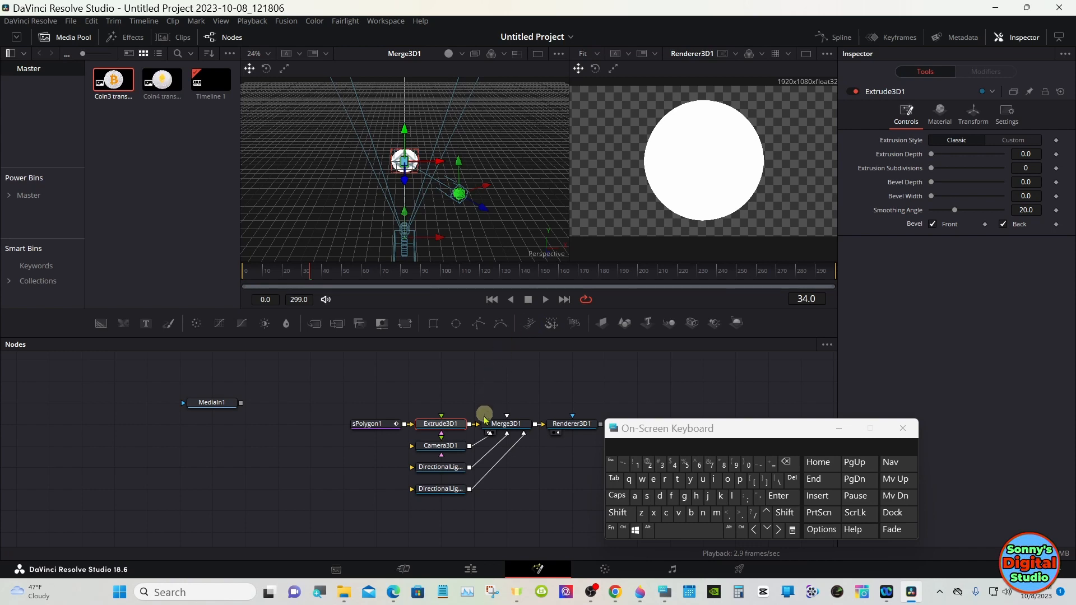
Step: Select DirectionalLight2, enable Use Target in its transform settings, and move it along Z to about -3.77
{"action": "left_click", "coordinate": [456, 490]}
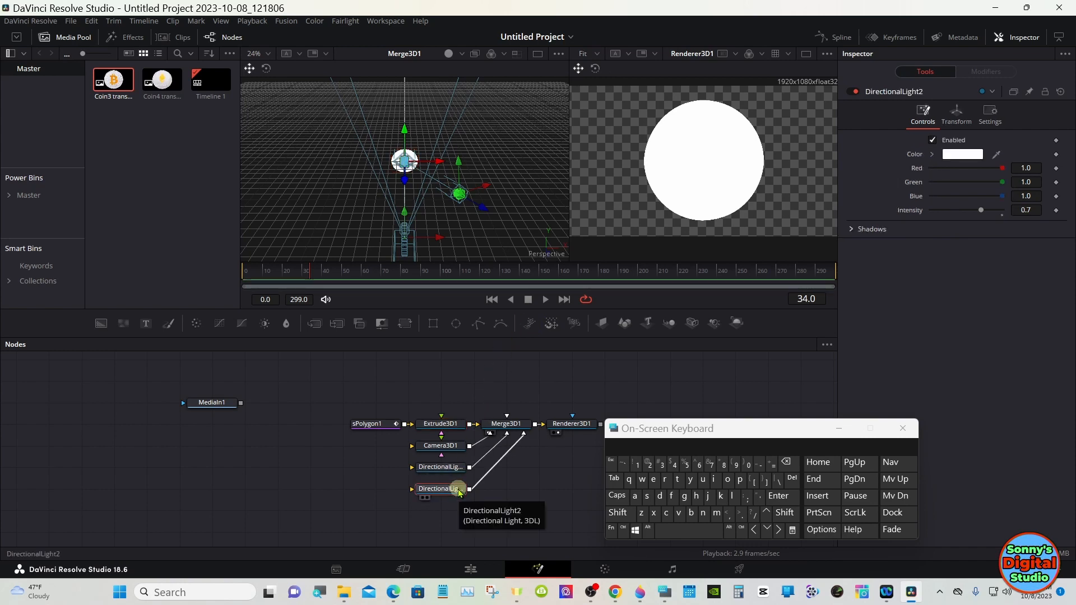
{"action": "left_click", "coordinate": [964, 115]}
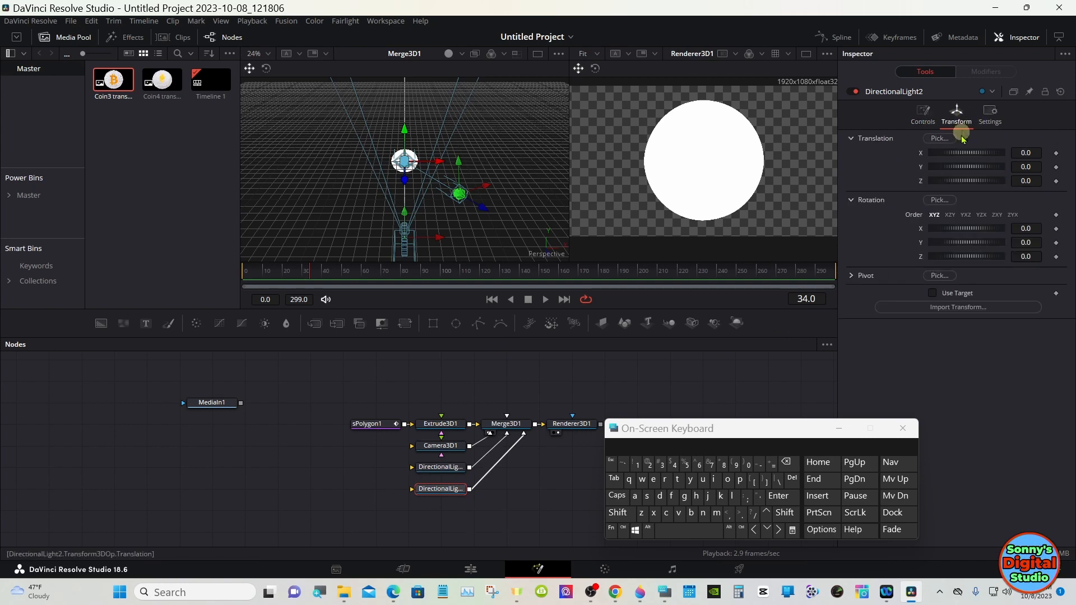
{"action": "left_click", "coordinate": [932, 293]}
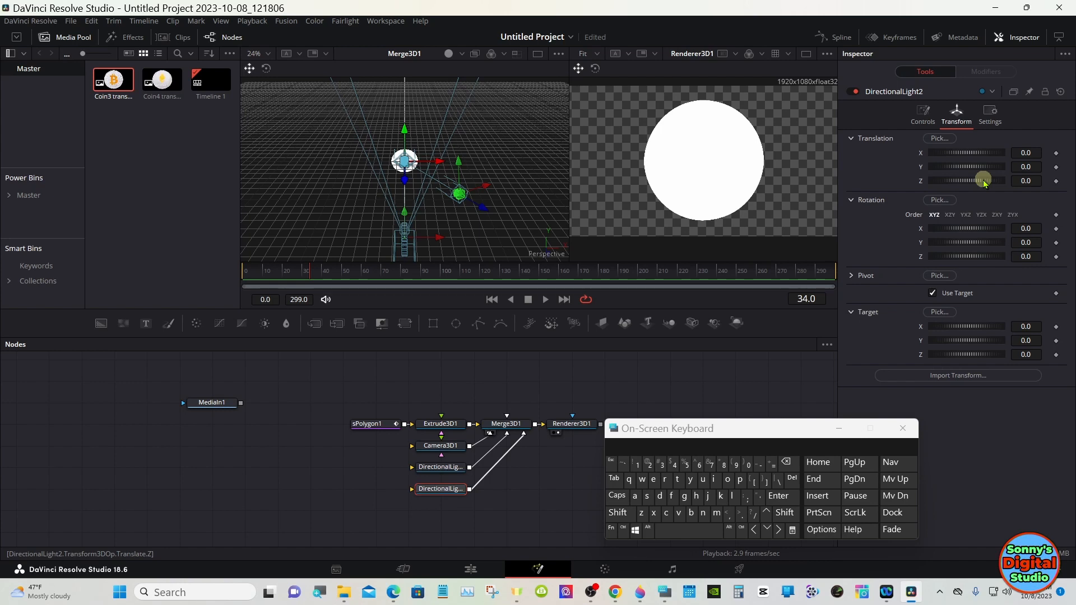
{"action": "mouse_move", "coordinate": [984, 182]}
{"action": "left_mouse_down"}
{"action": "mouse_move", "coordinate": [959, 174]}
{"action": "mouse_move", "coordinate": [971, 180]}
{"action": "left_mouse_up"}
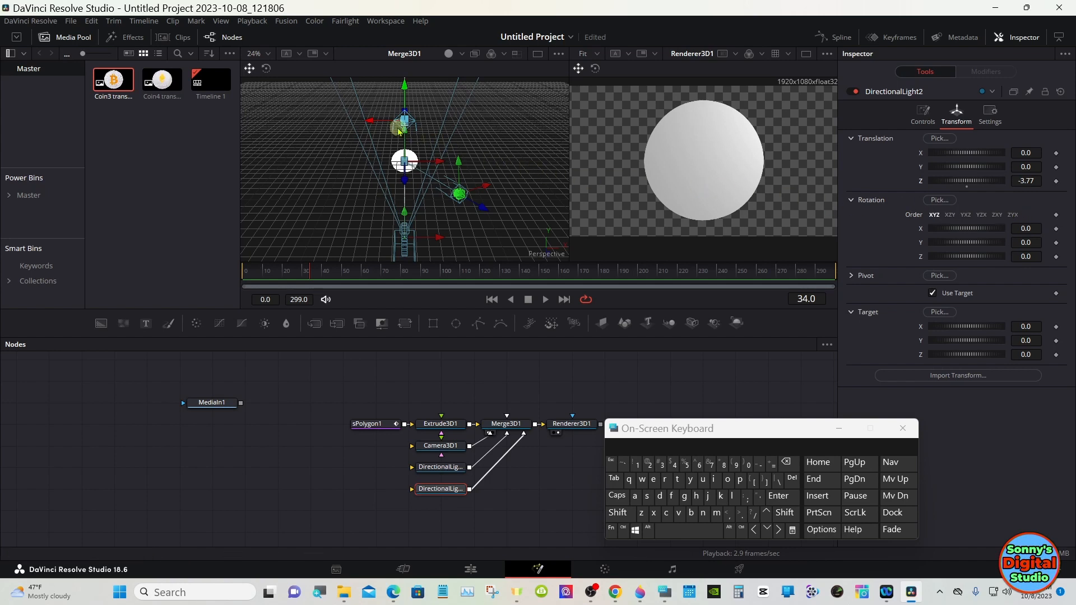
Step: Move DirectionalLight2 in the viewer to about X -2.05, Y 0.54
{"action": "left_click_drag", "start_coordinate": [386, 120], "coordinate": [325, 124]}
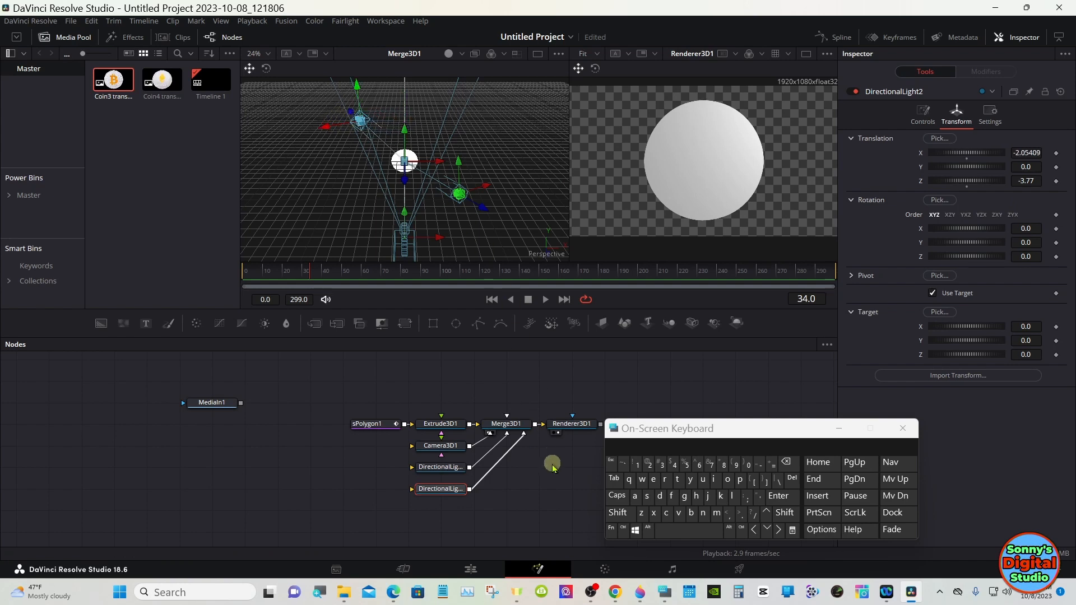
{"action": "left_click", "coordinate": [618, 513]}
{"action": "left_click_drag", "start_coordinate": [400, 241], "coordinate": [438, 172]}
{"action": "left_click", "coordinate": [619, 512]}
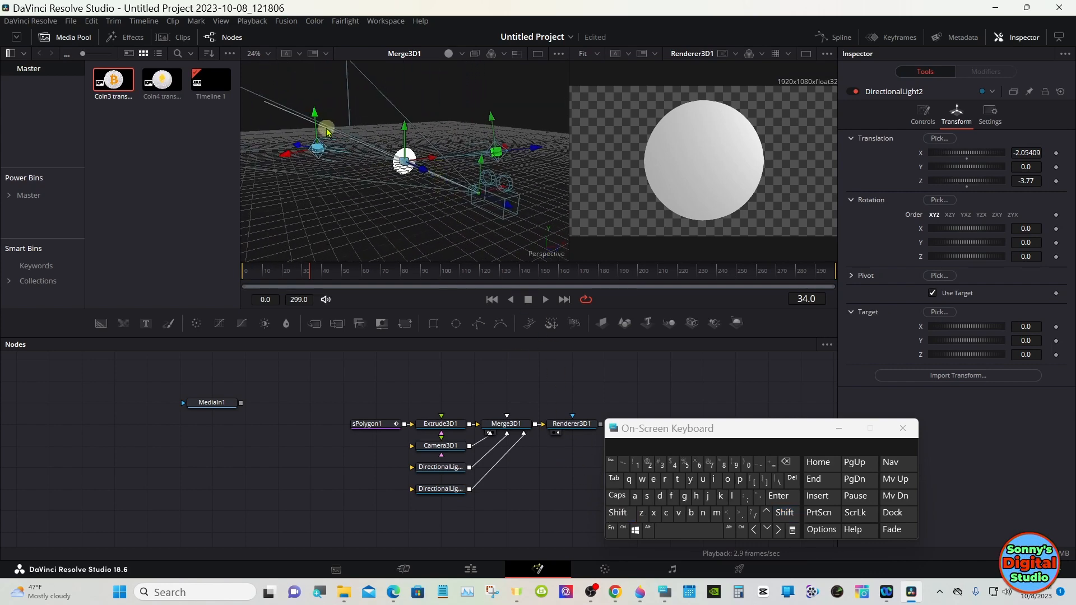
{"action": "left_click_drag", "start_coordinate": [318, 122], "coordinate": [316, 102]}
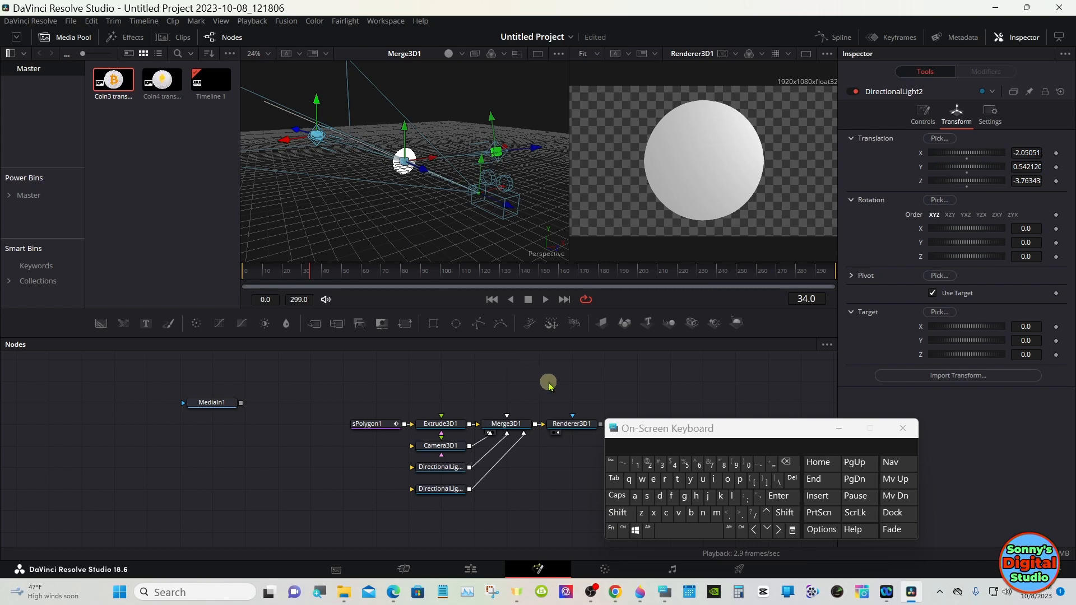
Step: Insert a Transform 3D node after Camera3D1 and set its Y rotation to -88.7
{"action": "left_click", "coordinate": [616, 512]}
{"action": "left_click_drag", "start_coordinate": [503, 247], "coordinate": [345, 246]}
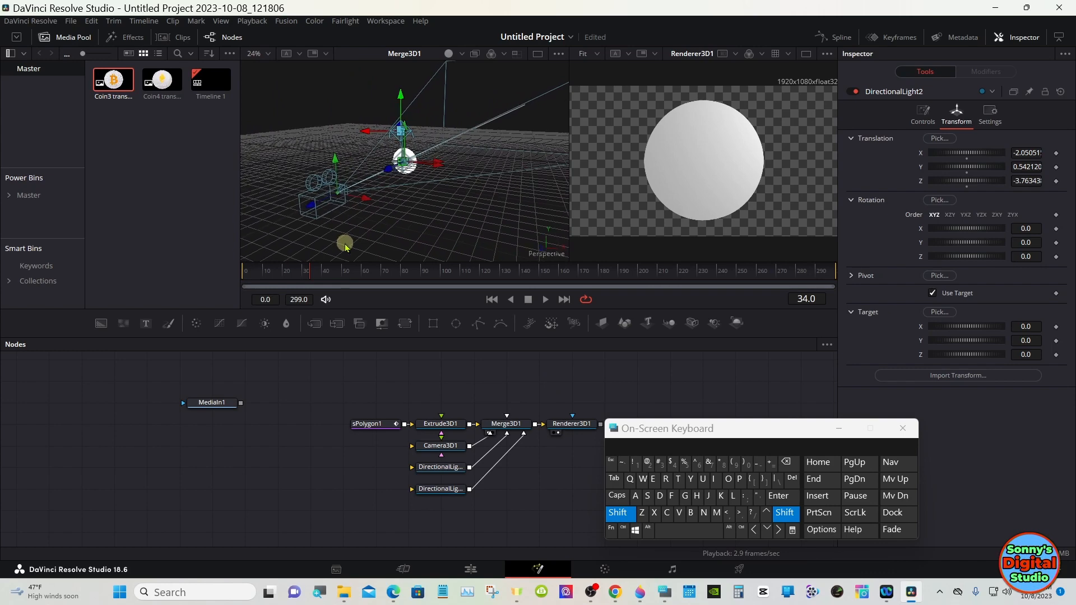
{"action": "left_click_drag", "start_coordinate": [345, 247], "coordinate": [415, 240]}
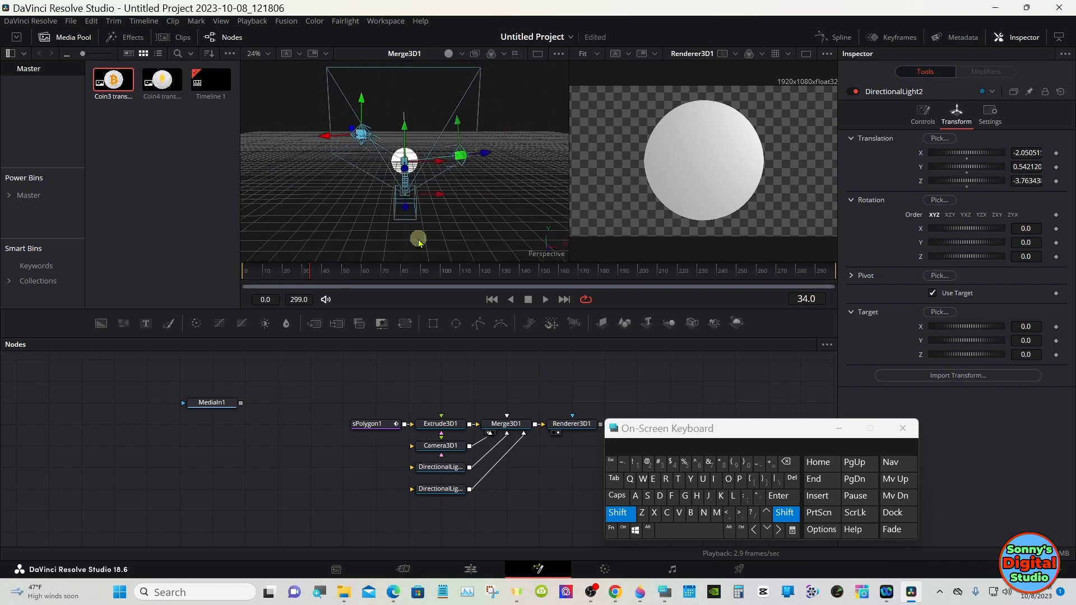
{"action": "left_click", "coordinate": [617, 512]}
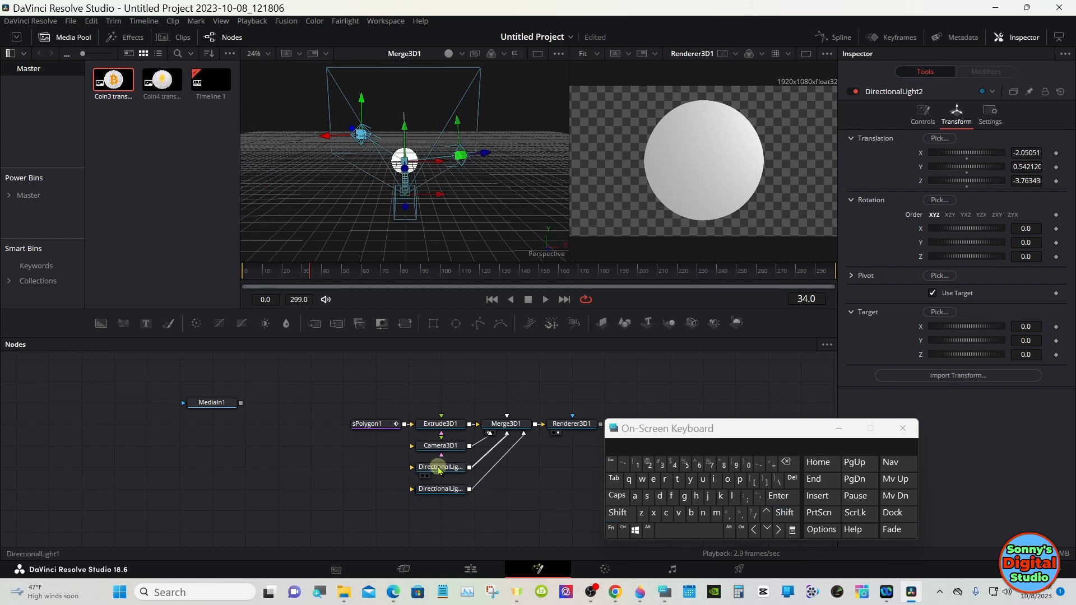
{"action": "left_click_drag", "start_coordinate": [442, 448], "coordinate": [377, 451]}
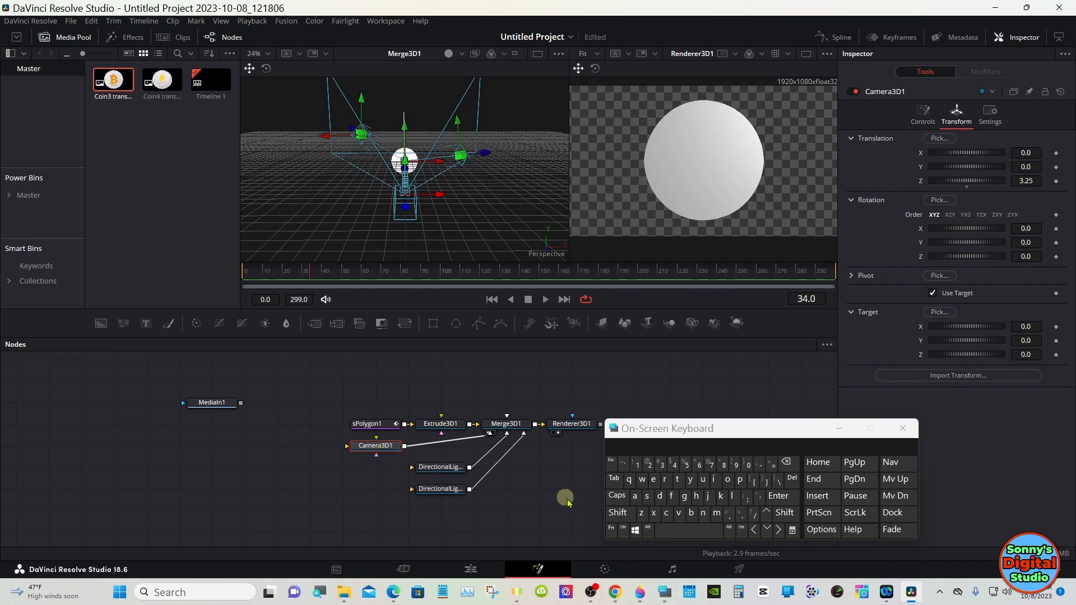
{"action": "left_click", "coordinate": [617, 513]}
{"action": "left_click", "coordinate": [676, 531]}
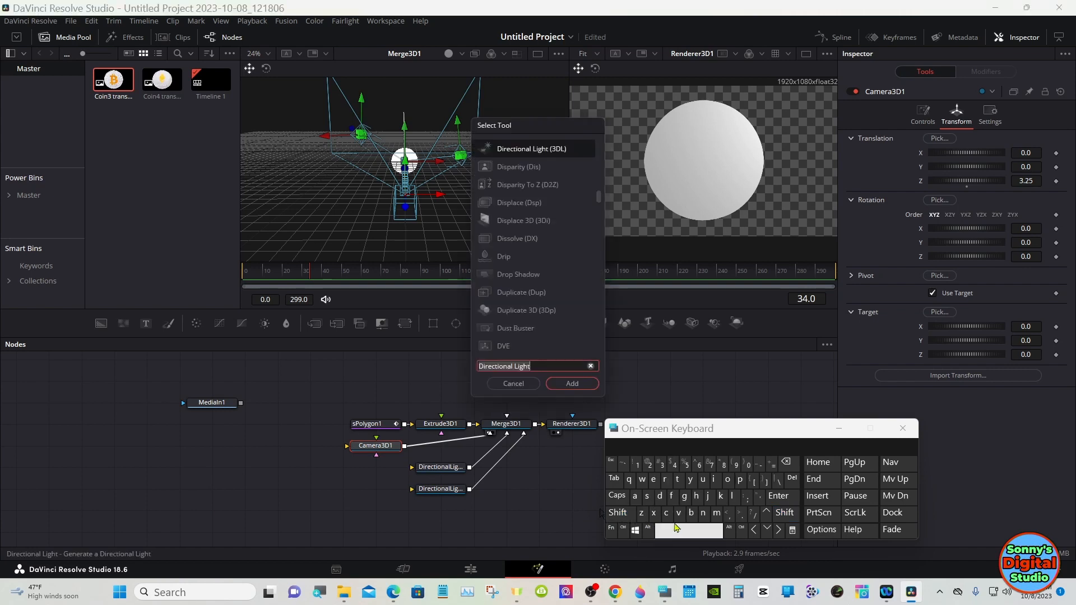
{"action": "left_click", "coordinate": [677, 480]}
{"action": "left_click", "coordinate": [667, 481]}
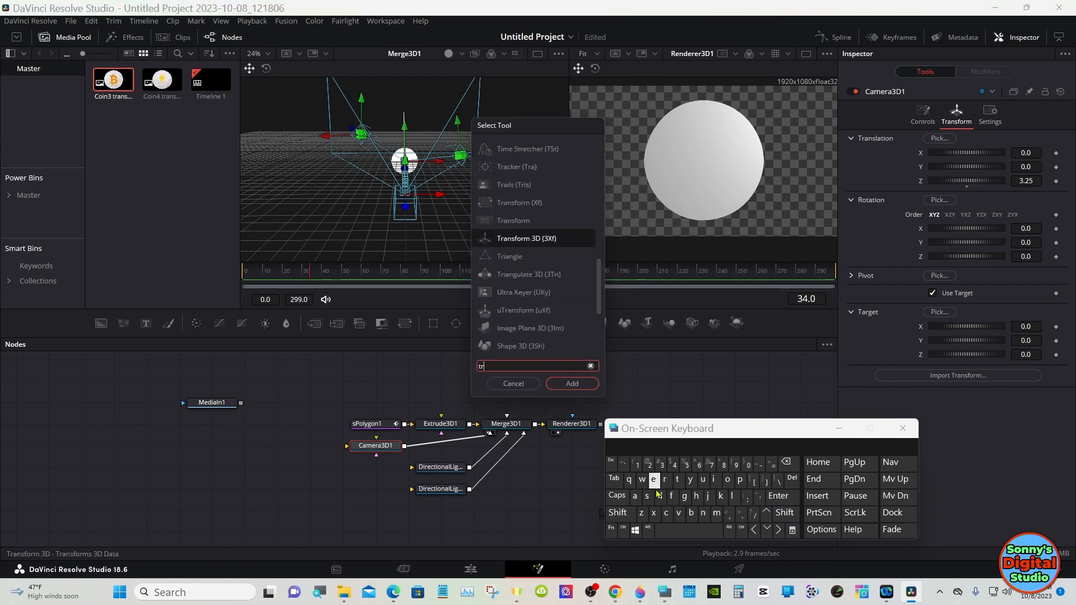
{"action": "left_click", "coordinate": [635, 497]}
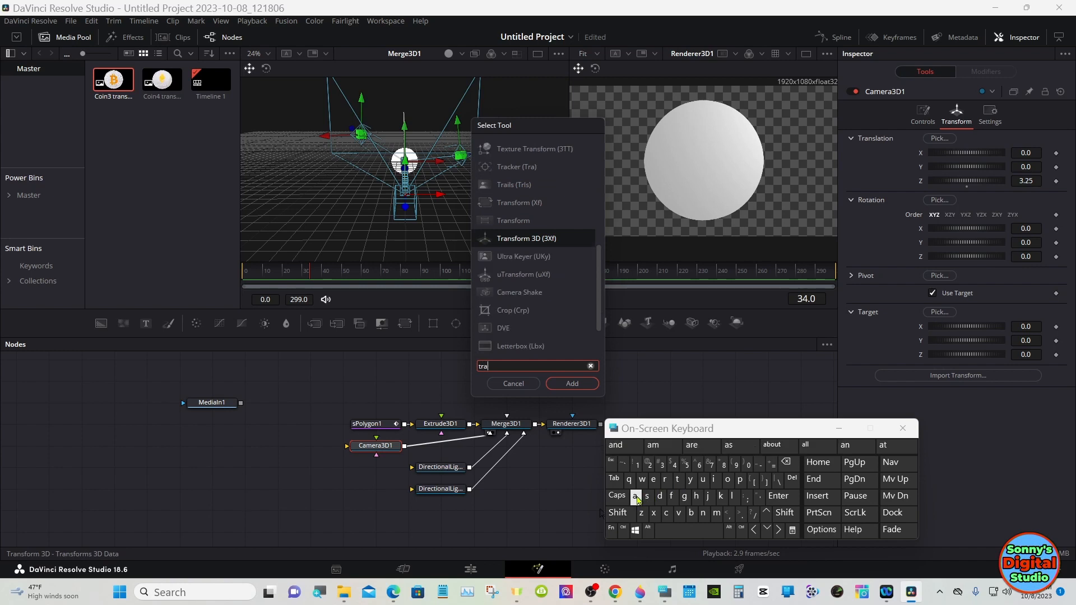
{"action": "left_click", "coordinate": [539, 239]}
{"action": "left_click", "coordinate": [562, 383]}
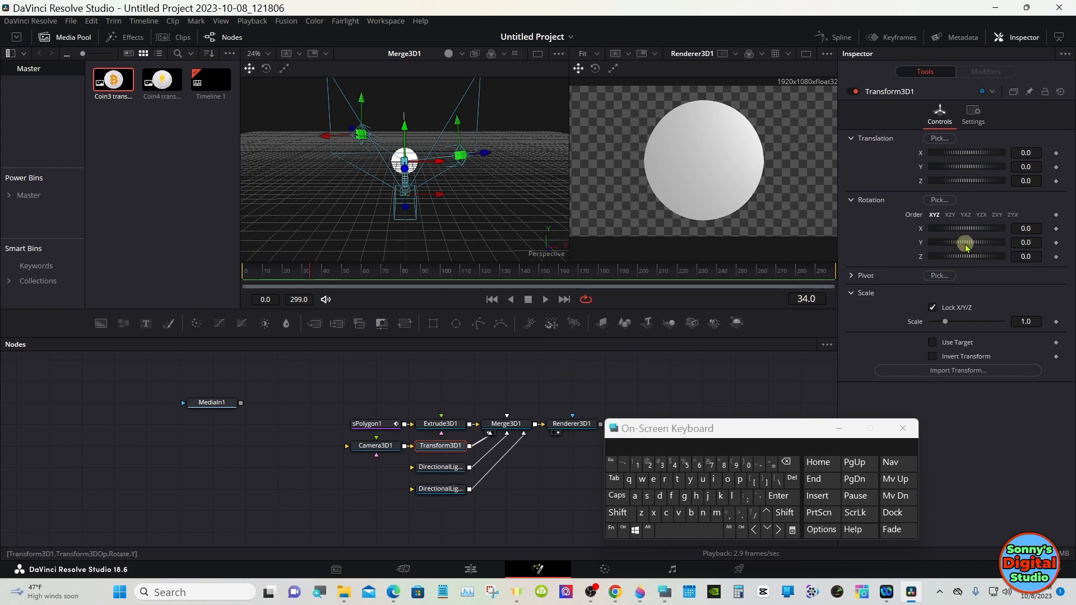
{"action": "left_click_drag", "start_coordinate": [965, 245], "coordinate": [984, 242]}
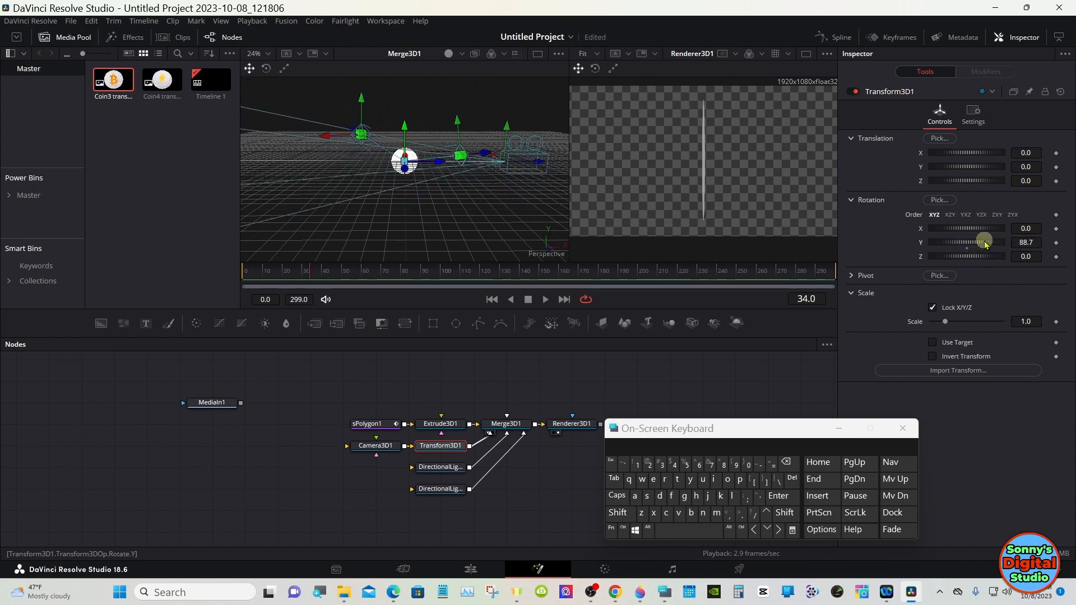
{"action": "left_click_drag", "start_coordinate": [985, 242], "coordinate": [950, 242]}
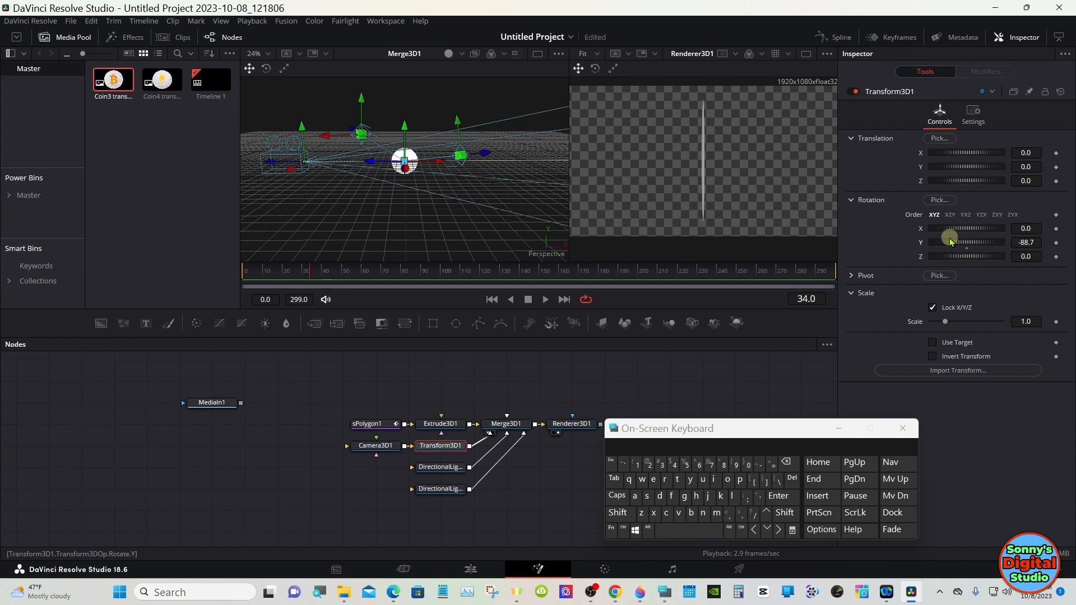
Step: Select the Extrude3D1 node and set its extrusion depth to 0.1
{"action": "left_click", "coordinate": [450, 426]}
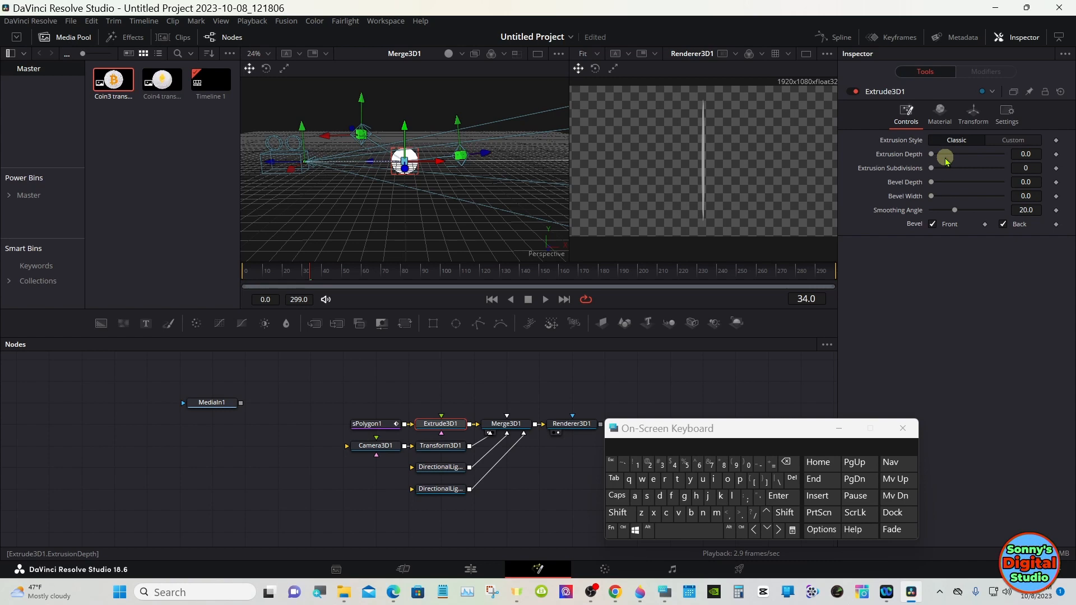
{"action": "left_click_drag", "start_coordinate": [945, 158], "coordinate": [1037, 152]}
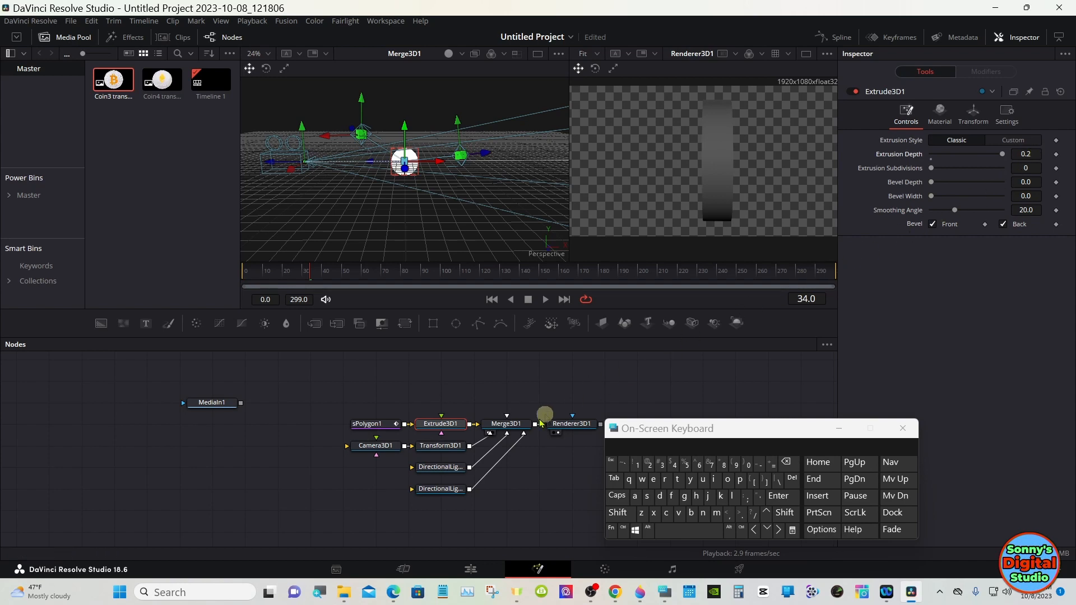
{"action": "left_click_drag", "start_coordinate": [696, 437], "coordinate": [742, 438]}
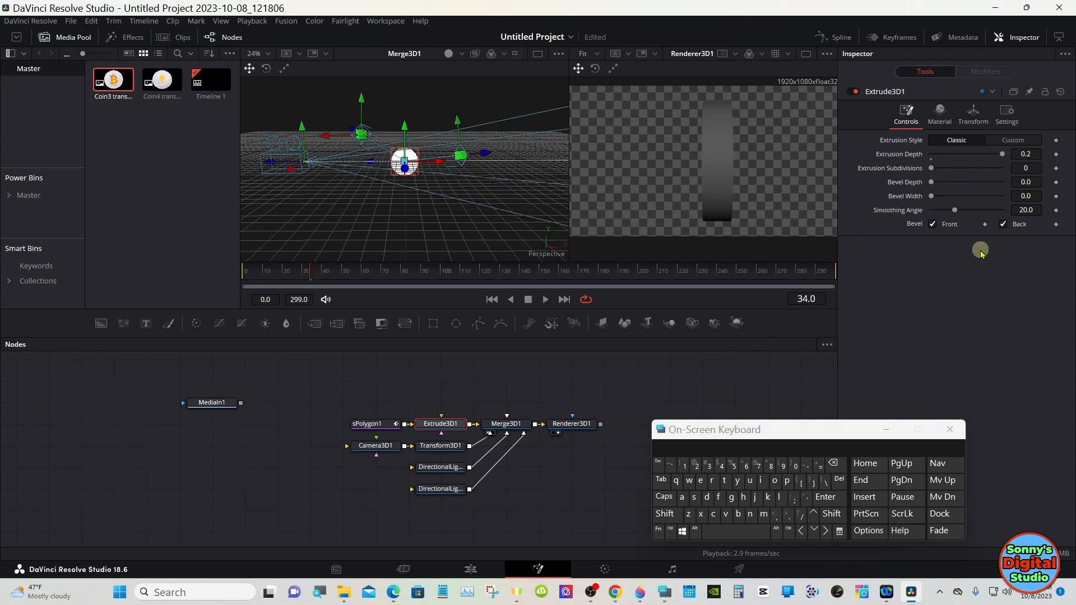
{"action": "left_click", "coordinate": [1026, 154]}
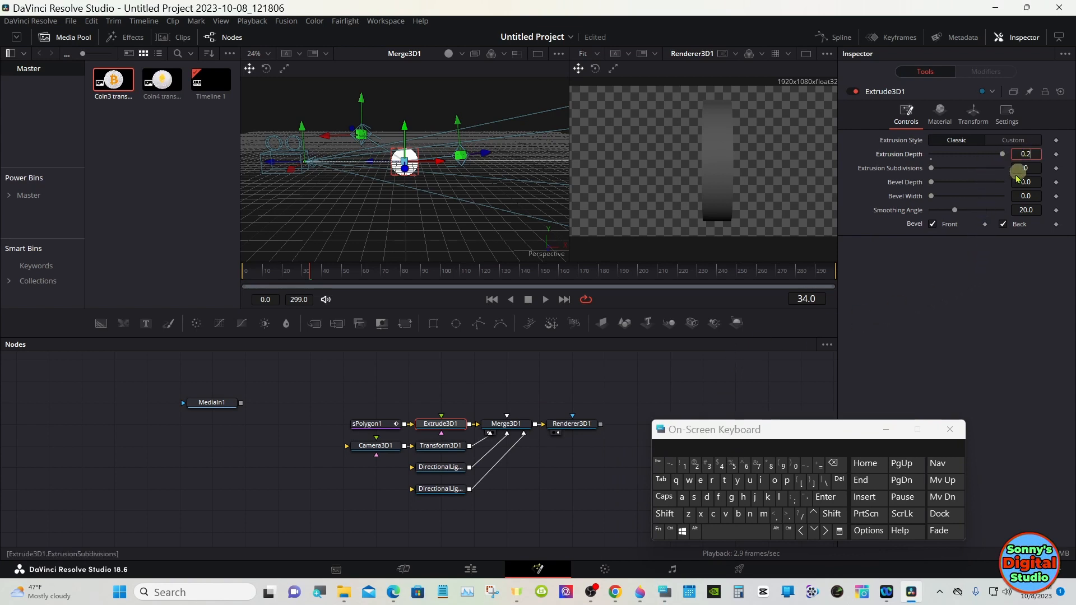
{"action": "left_click", "coordinate": [833, 463]}
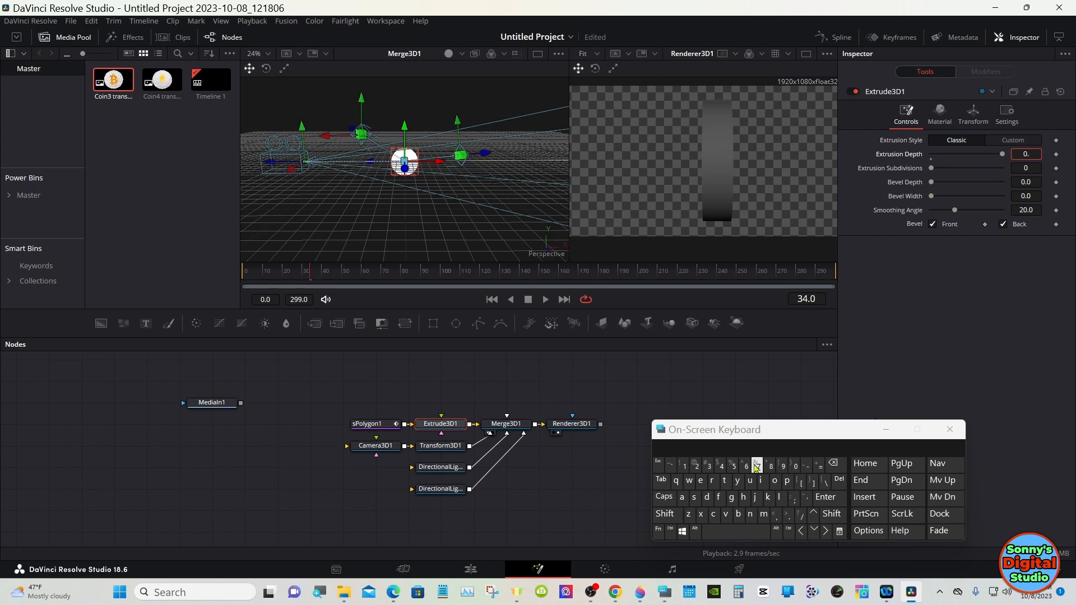
{"action": "left_click", "coordinate": [685, 465]}
{"action": "left_click", "coordinate": [825, 497]}
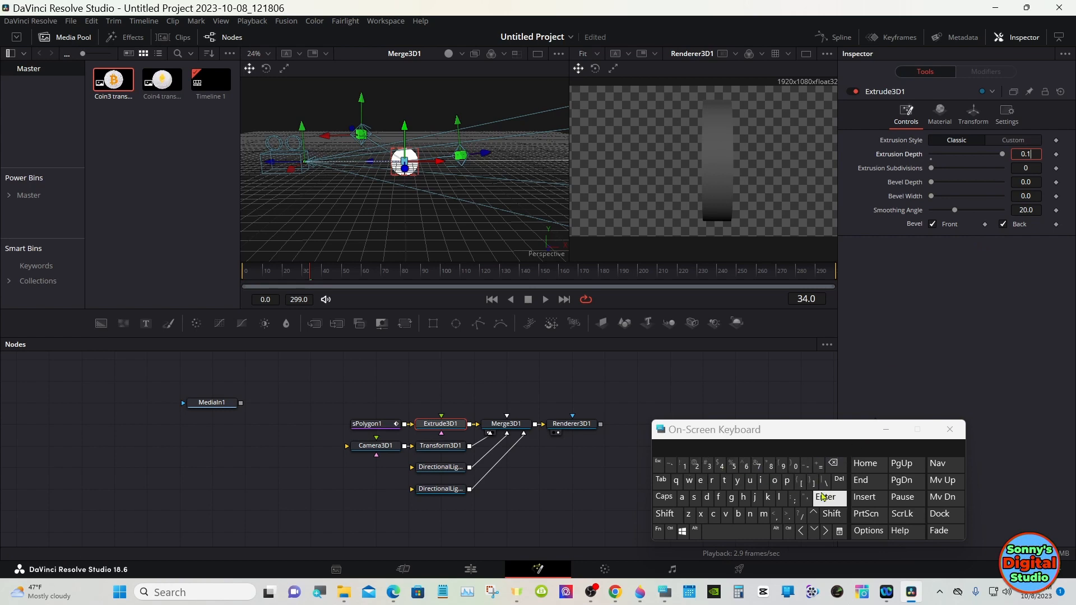
Step: Set Extrude3D1's bevel depth and bevel width both to 0.02
{"action": "left_click", "coordinate": [752, 412]}
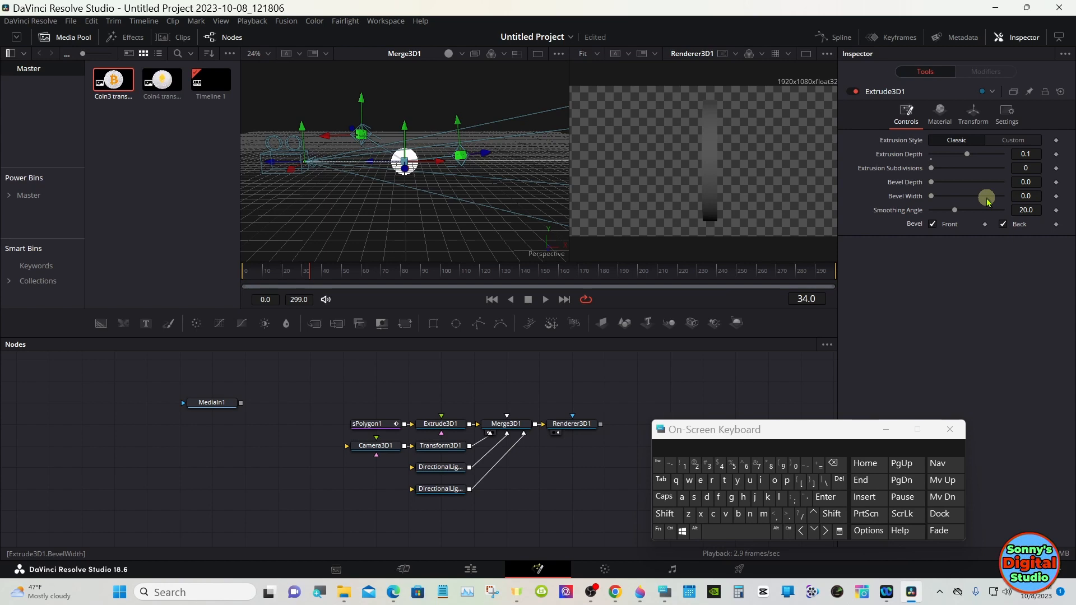
{"action": "left_click", "coordinate": [1026, 182]}
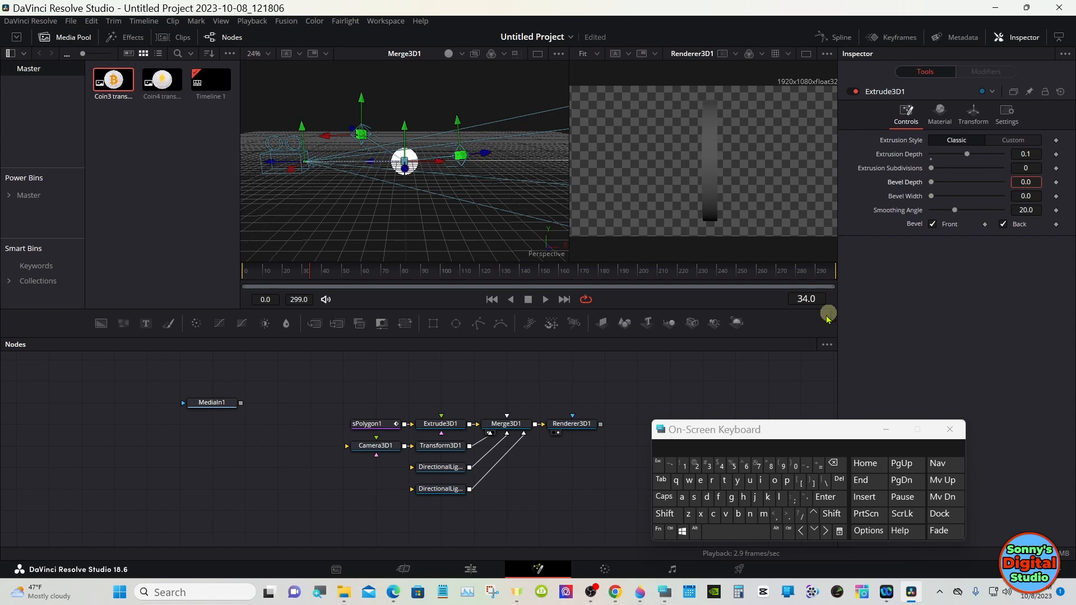
{"action": "left_click", "coordinate": [695, 466]}
{"action": "left_click", "coordinate": [826, 497]}
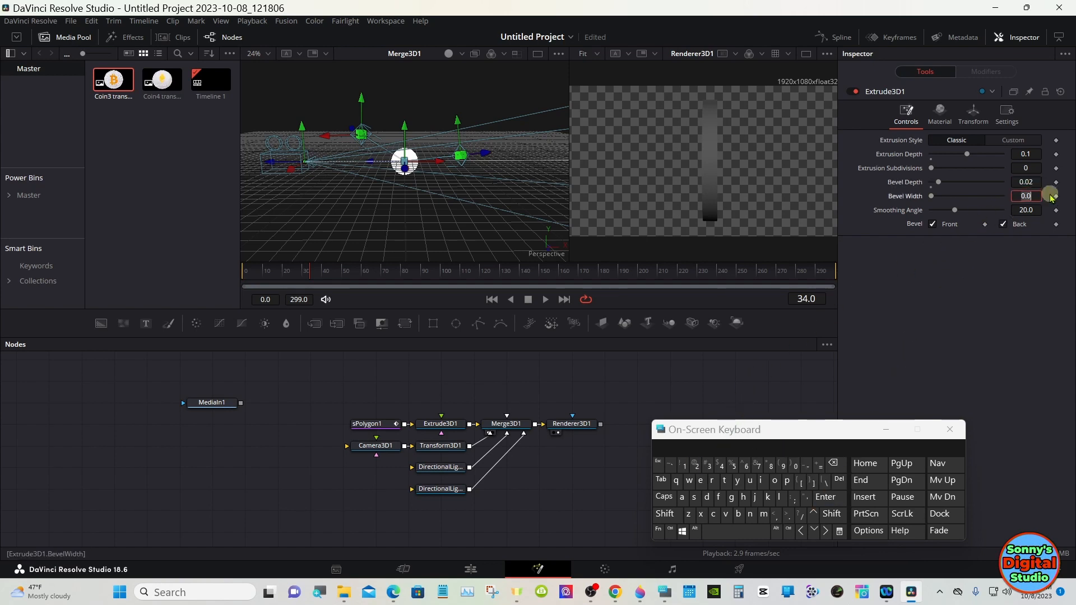
{"action": "left_click", "coordinate": [695, 466]}
{"action": "left_click", "coordinate": [826, 497]}
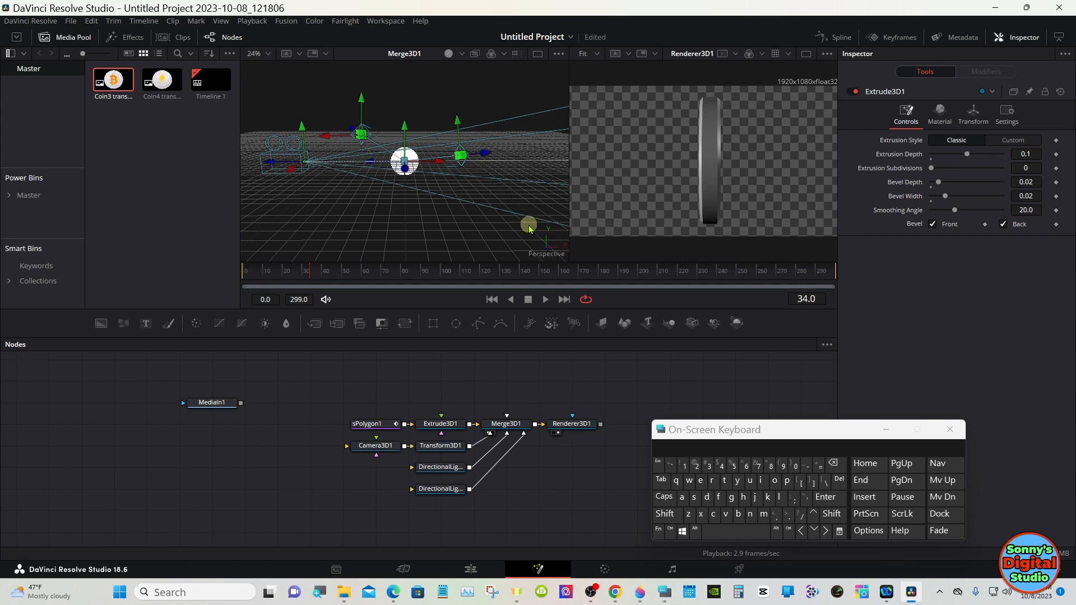
Step: Go to frame 115 and rotate Transform3D1 to about -99.1 on Y to preview the coin's edge
{"action": "left_click_drag", "start_coordinate": [492, 270], "coordinate": [470, 270]}
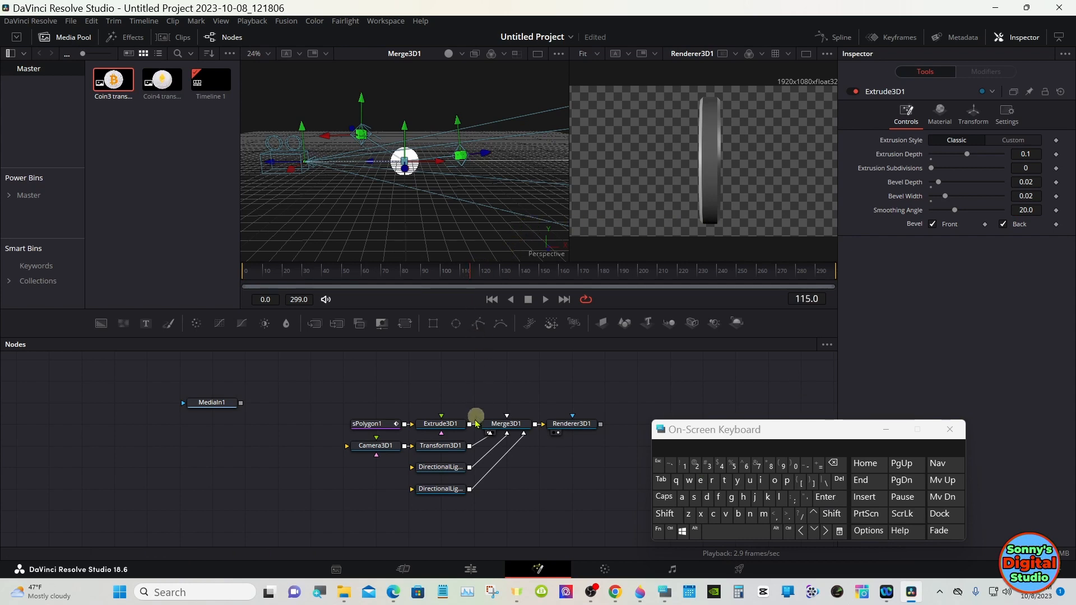
{"action": "left_click", "coordinate": [447, 446]}
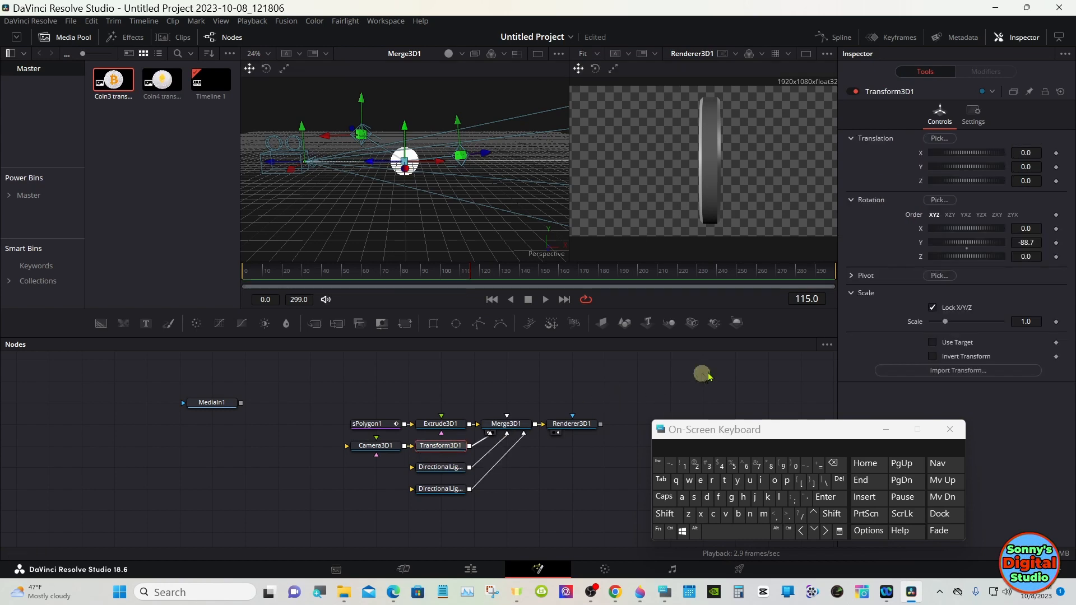
{"action": "left_click_drag", "start_coordinate": [962, 240], "coordinate": [961, 234]}
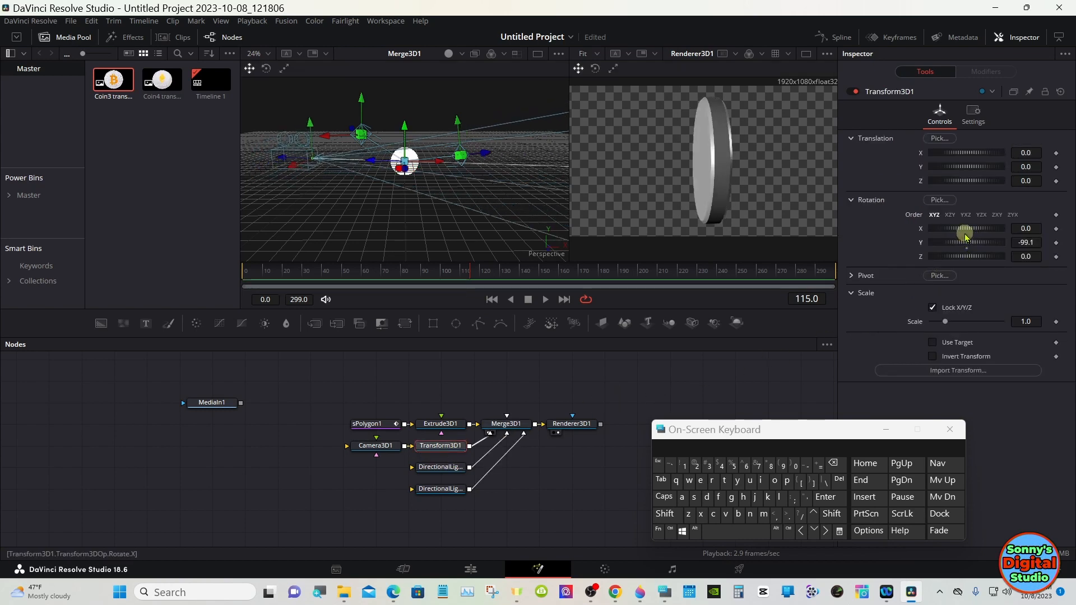
Step: Switch Extrude3D1 to the Custom extrusion style and reshape its extrusion profile curve into a flat-topped trapezoid
{"action": "left_click", "coordinate": [805, 53]}
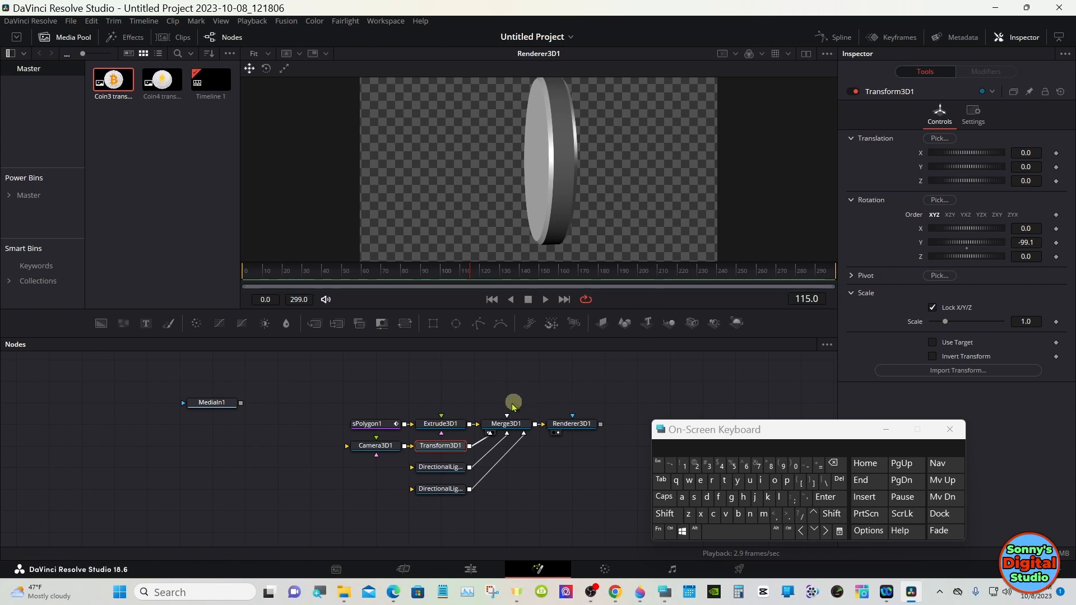
{"action": "left_click", "coordinate": [448, 423]}
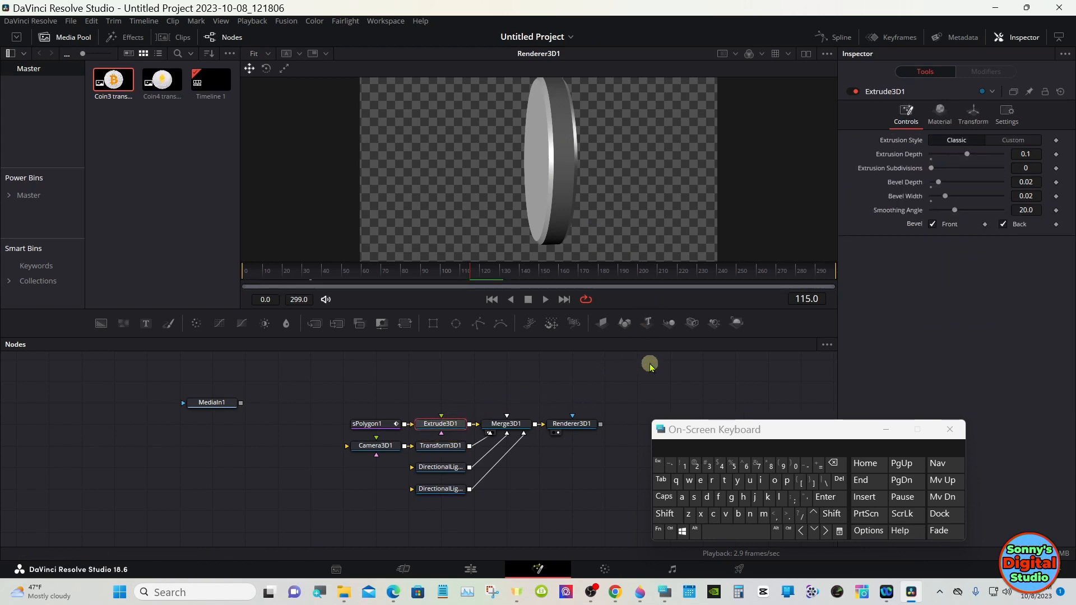
{"action": "left_click", "coordinate": [1014, 143]}
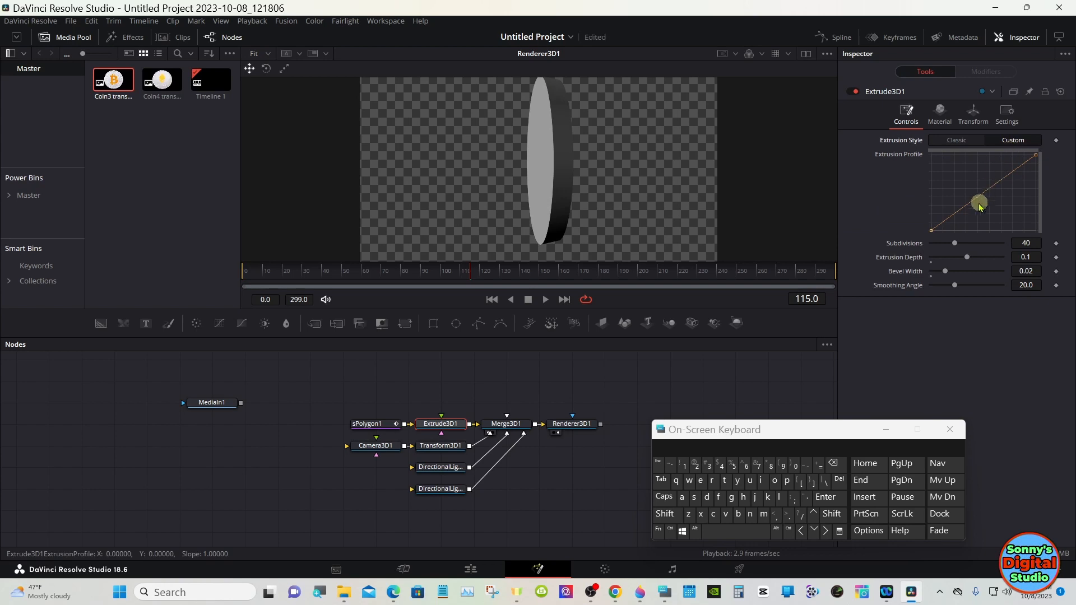
{"action": "left_click_drag", "start_coordinate": [958, 216], "coordinate": [956, 157]}
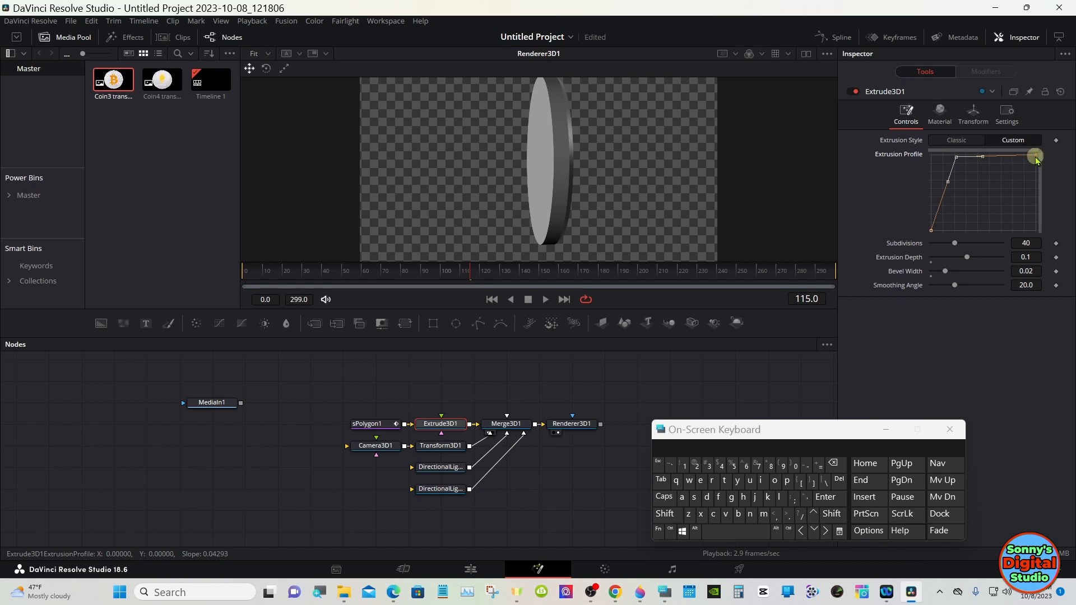
{"action": "left_click_drag", "start_coordinate": [1036, 155], "coordinate": [1035, 228]}
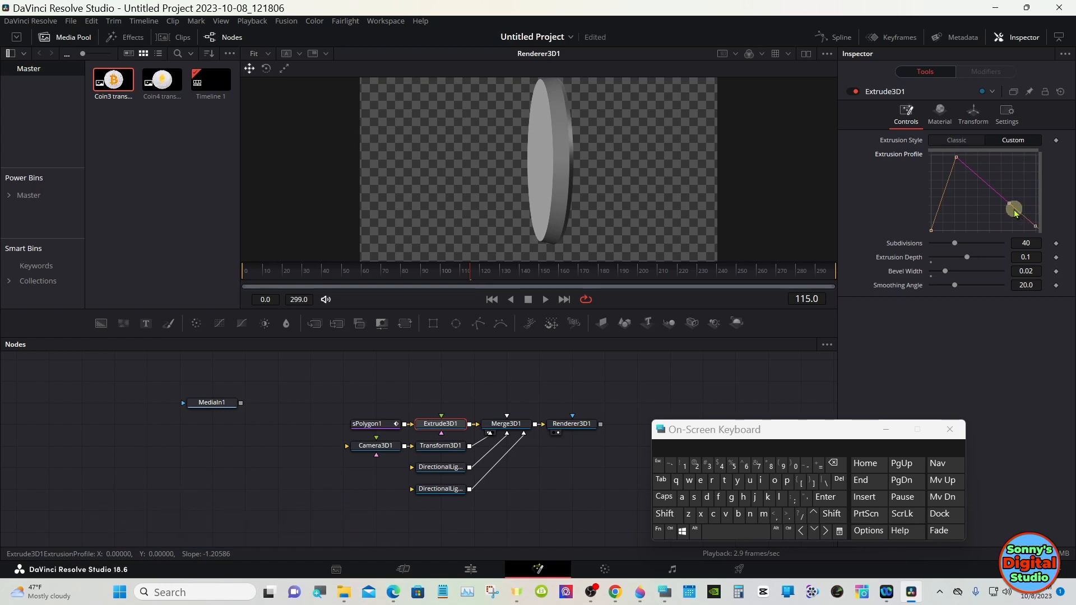
{"action": "left_click_drag", "start_coordinate": [1015, 213], "coordinate": [1015, 158]}
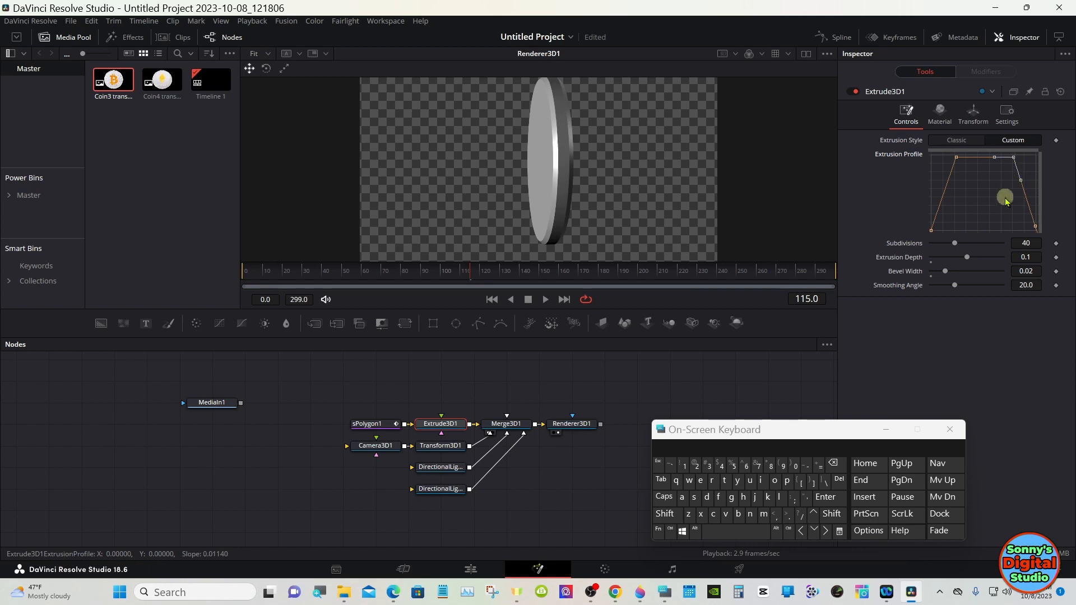
{"action": "left_click_drag", "start_coordinate": [958, 203], "coordinate": [913, 252]}
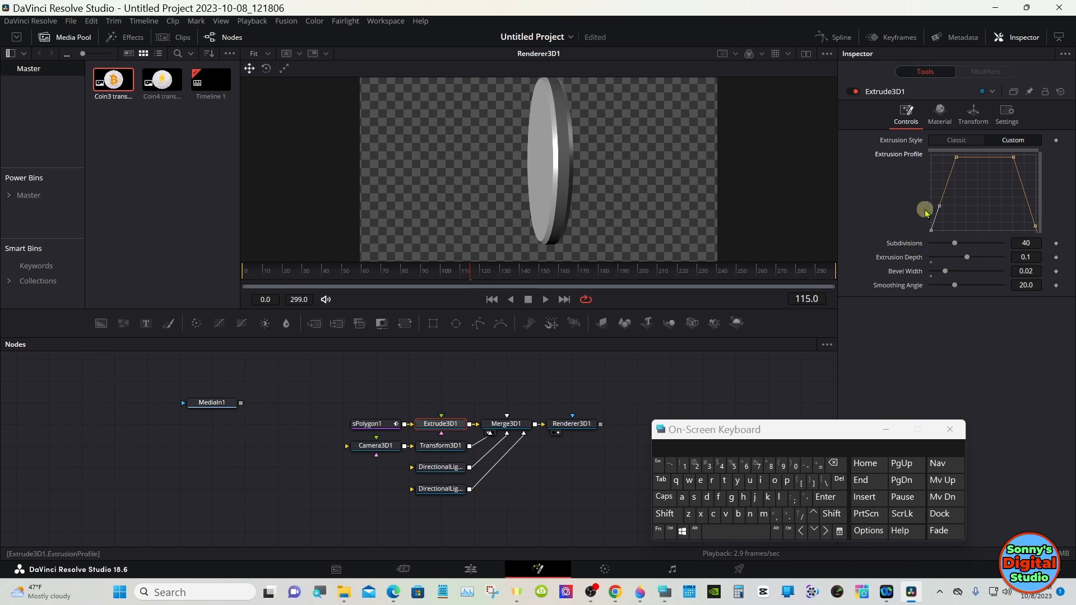
Step: Round the extrusion profile's corners by adjusting the curve points near both top edges
{"action": "left_click_drag", "start_coordinate": [941, 209], "coordinate": [937, 208]}
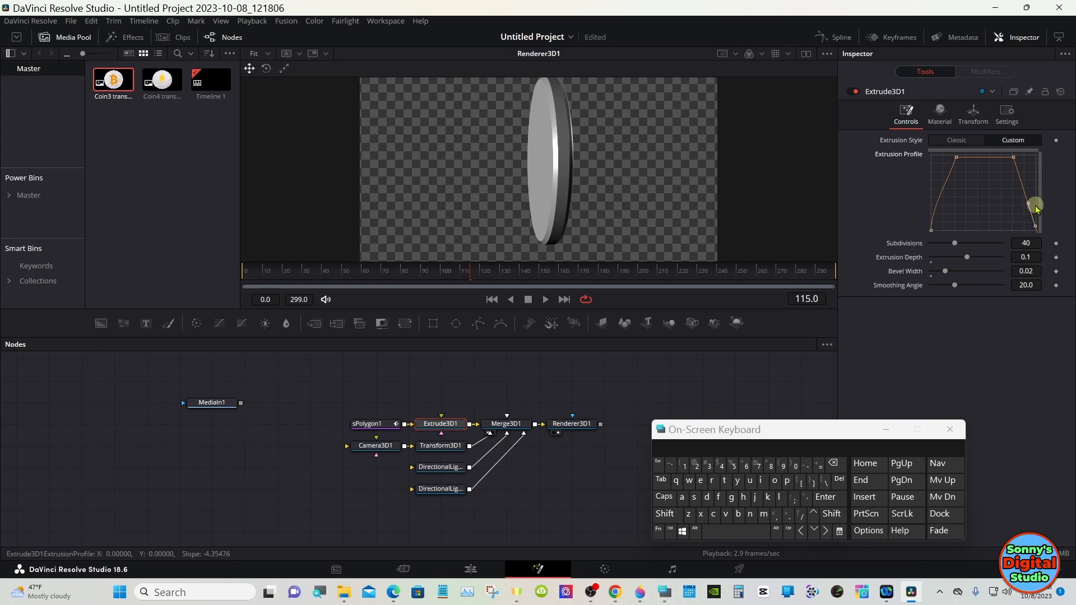
{"action": "left_click", "coordinate": [1029, 203]}
{"action": "left_click_drag", "start_coordinate": [1029, 205], "coordinate": [1039, 205]}
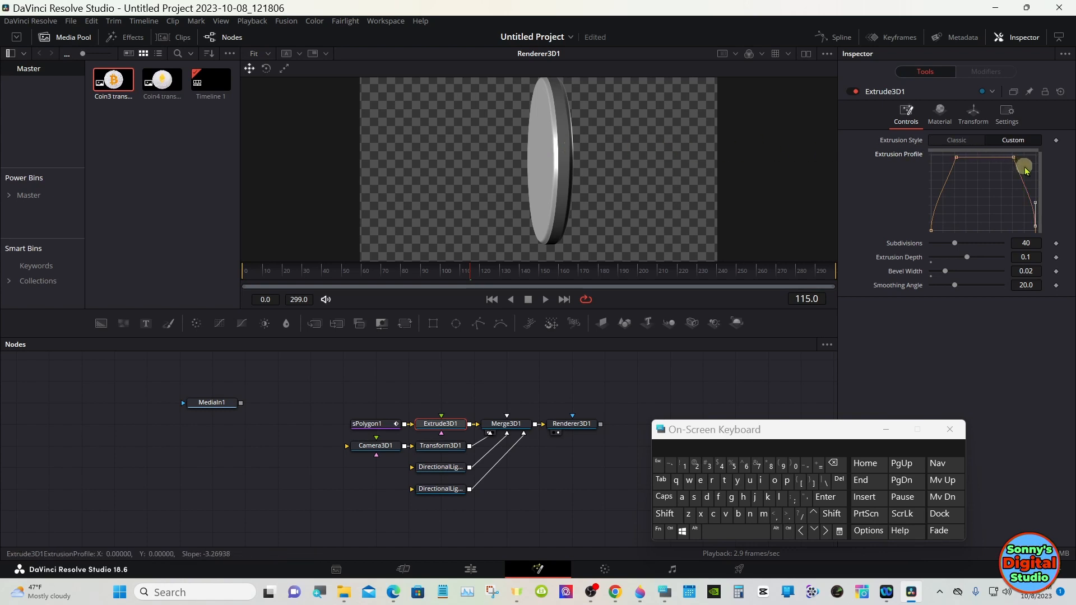
{"action": "left_click_drag", "start_coordinate": [1026, 170], "coordinate": [916, 141]}
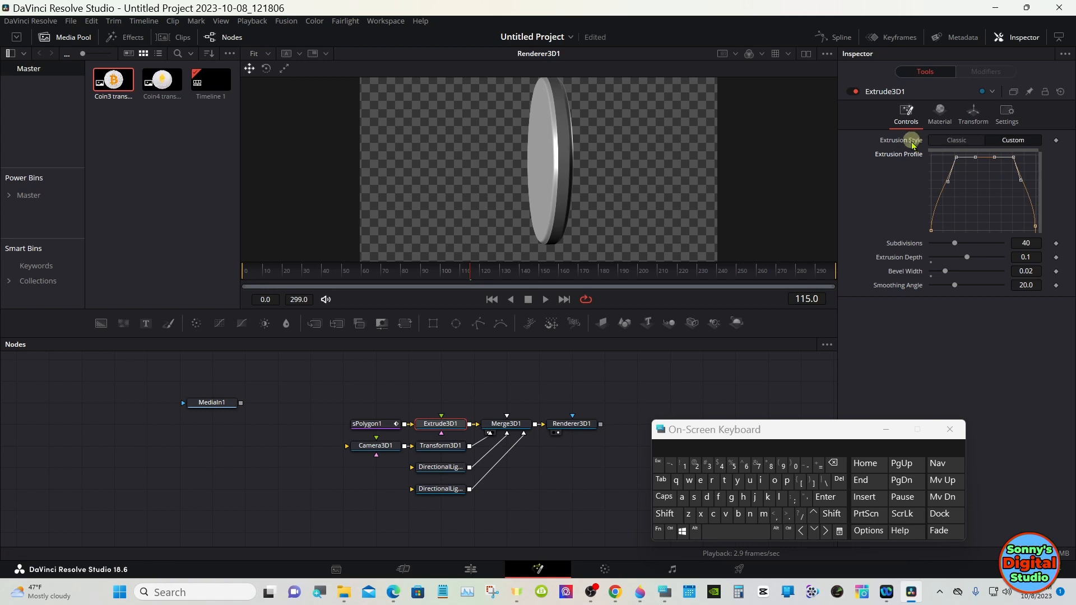
{"action": "left_click", "coordinate": [720, 497]}
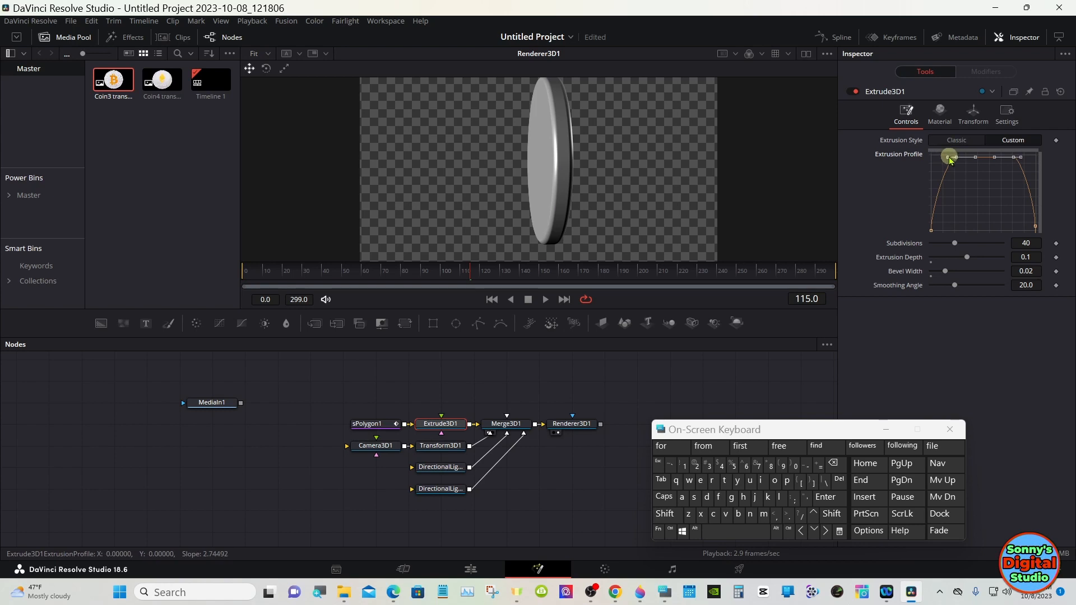
{"action": "left_click_drag", "start_coordinate": [950, 161], "coordinate": [939, 161]}
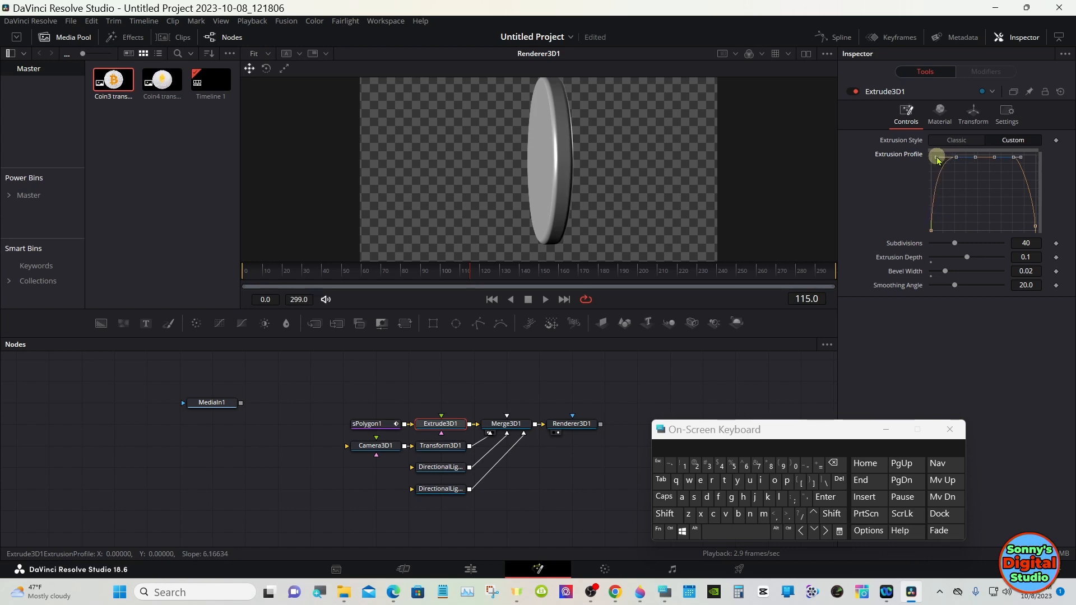
{"action": "left_click_drag", "start_coordinate": [1022, 158], "coordinate": [1029, 160]}
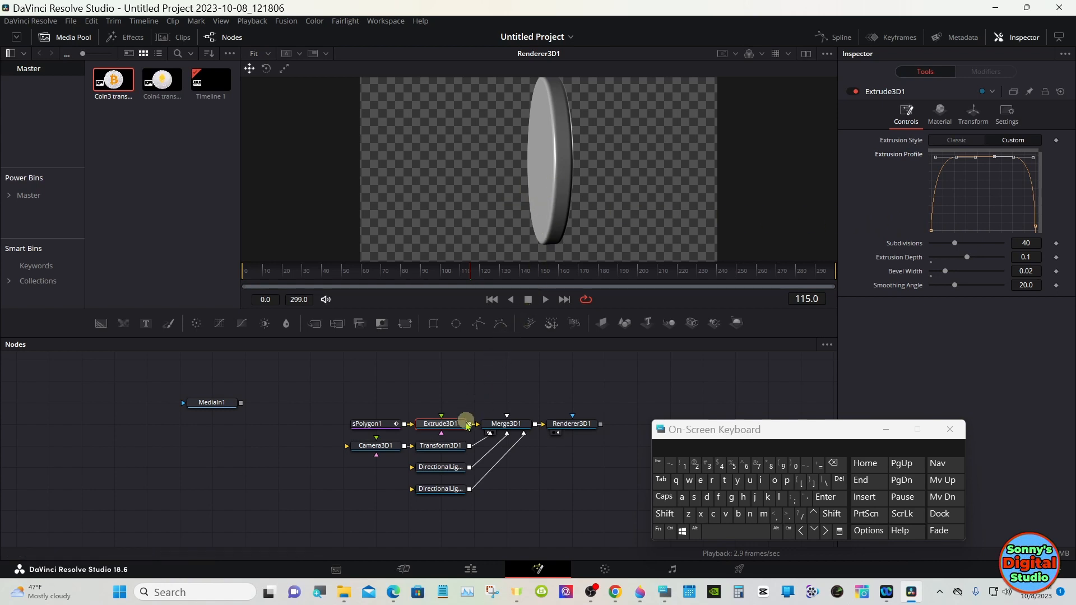
Step: Reset Transform3D1's Y rotation to 0 and set a keyframe for it at frame 0
{"action": "left_click", "coordinate": [455, 448]}
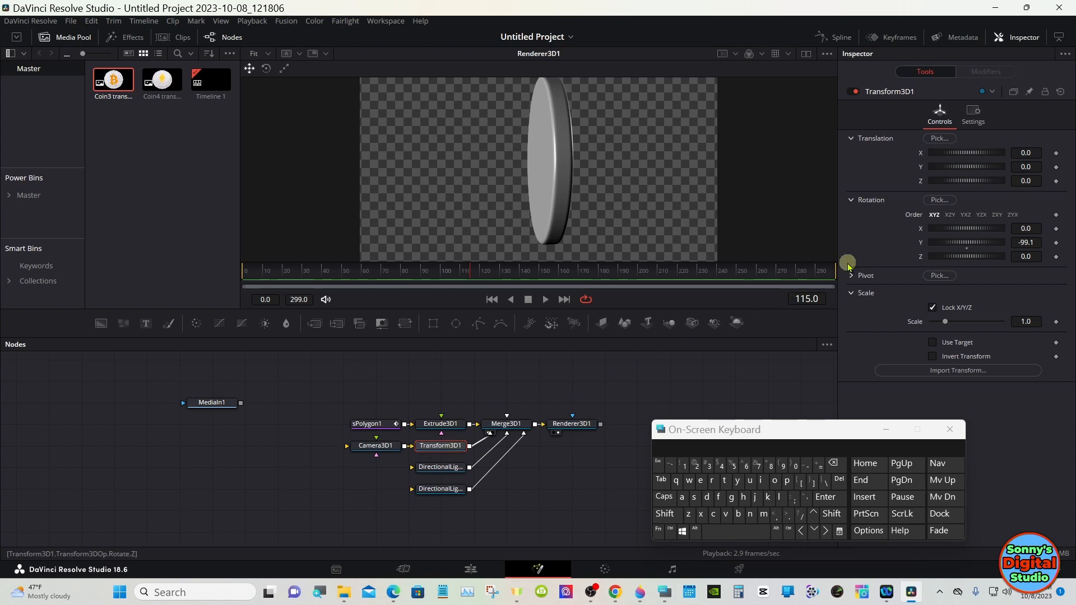
{"action": "mouse_move", "coordinate": [950, 242]}
{"action": "left_mouse_down"}
{"action": "mouse_move", "coordinate": [999, 241]}
{"action": "mouse_move", "coordinate": [968, 247]}
{"action": "left_mouse_up"}
{"action": "double_click", "coordinate": [969, 247]}
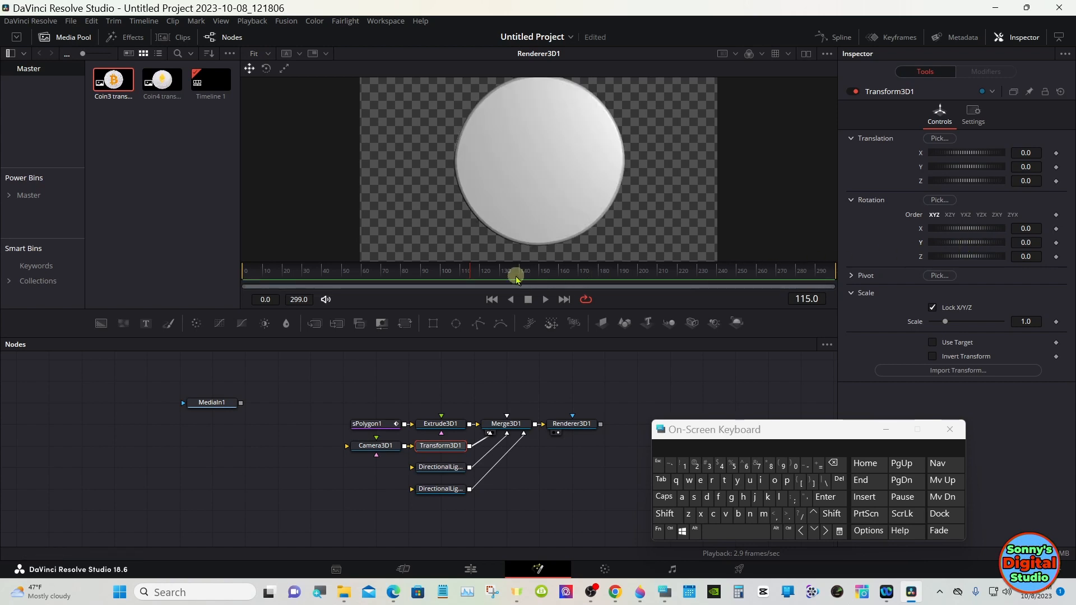
{"action": "left_click", "coordinate": [246, 274]}
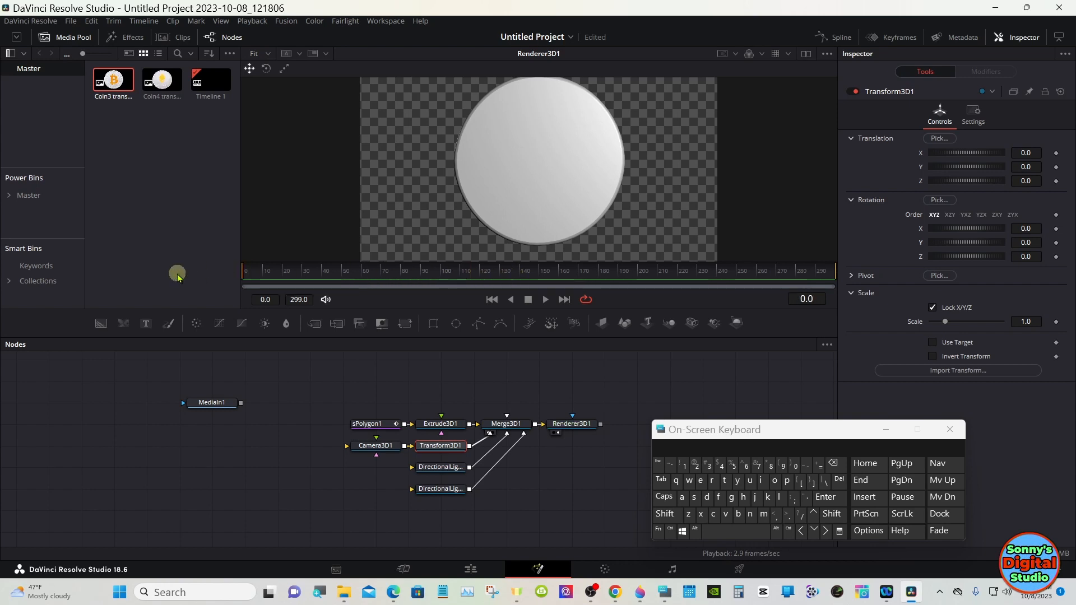
{"action": "left_click", "coordinate": [1056, 243]}
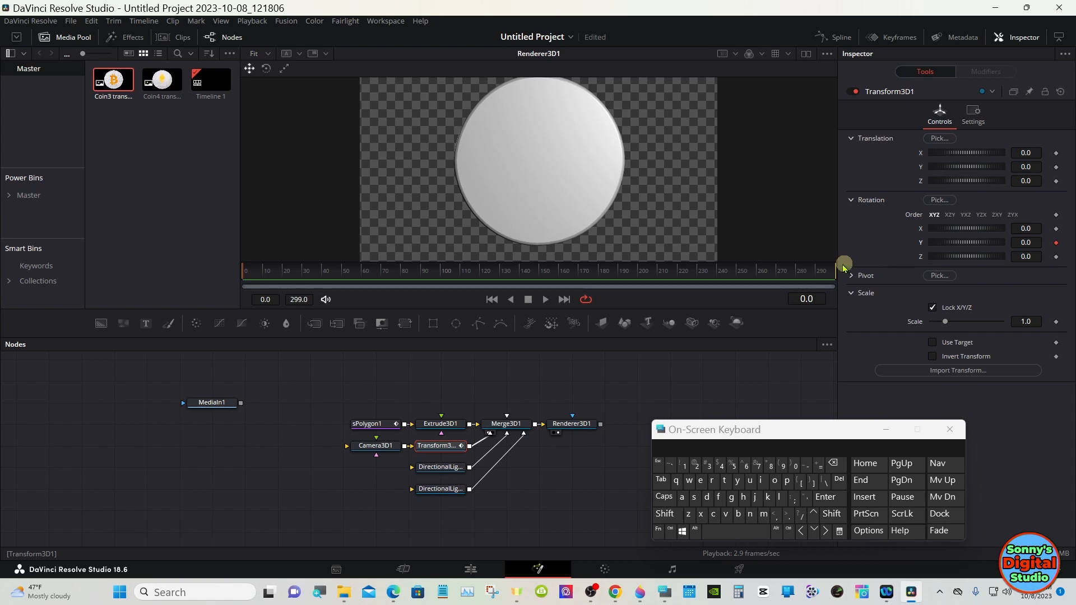
Step: At frame 299, set Transform3D1's Y rotation to -1080 to animate the coin spinning
{"action": "left_click_drag", "start_coordinate": [811, 270], "coordinate": [850, 271]}
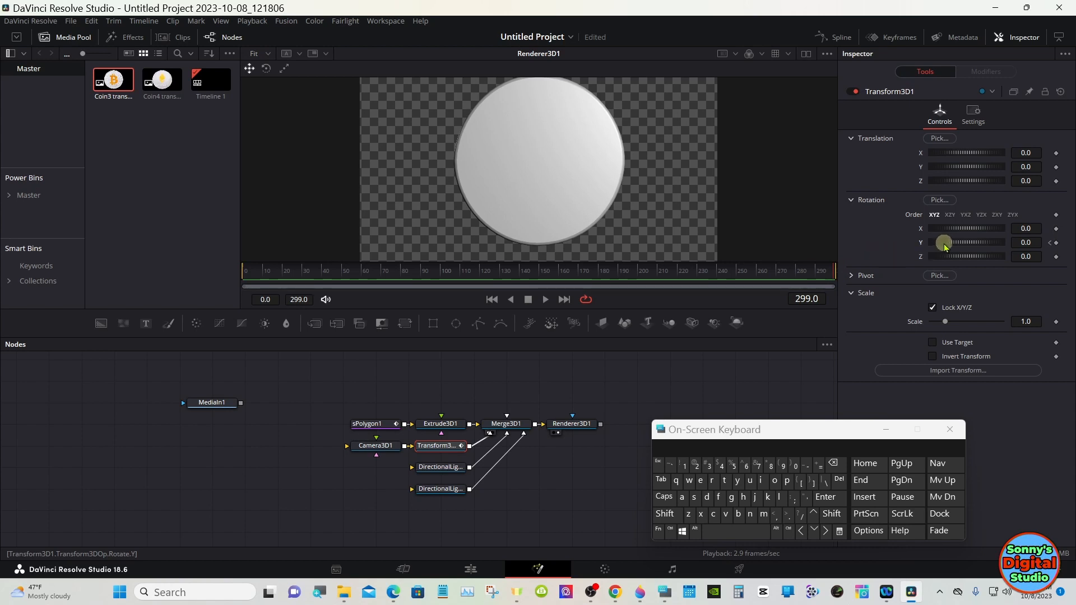
{"action": "left_click_drag", "start_coordinate": [975, 240], "coordinate": [968, 244]}
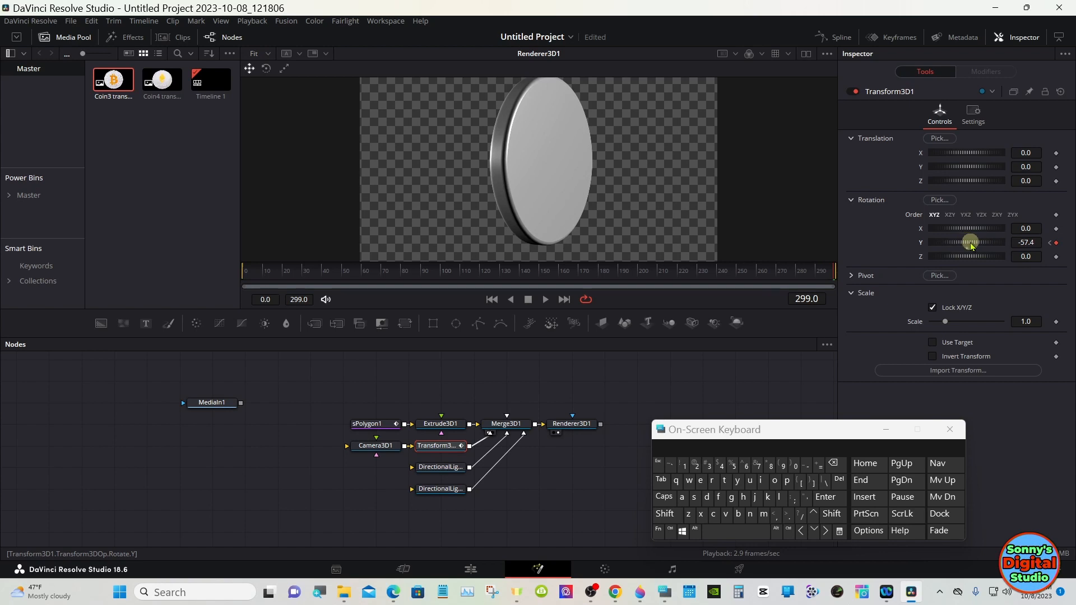
{"action": "mouse_move", "coordinate": [973, 242]}
{"action": "left_mouse_down"}
{"action": "mouse_move", "coordinate": [882, 235]}
{"action": "mouse_move", "coordinate": [968, 238]}
{"action": "mouse_move", "coordinate": [955, 243]}
{"action": "left_mouse_up"}
{"action": "left_click_drag", "start_coordinate": [947, 241], "coordinate": [869, 235]}
{"action": "key", "text": "BackSpace"}
{"action": "key", "text": "BackSpace"}
{"action": "key", "text": "BackSpace"}
{"action": "key", "text": "BackSpace"}
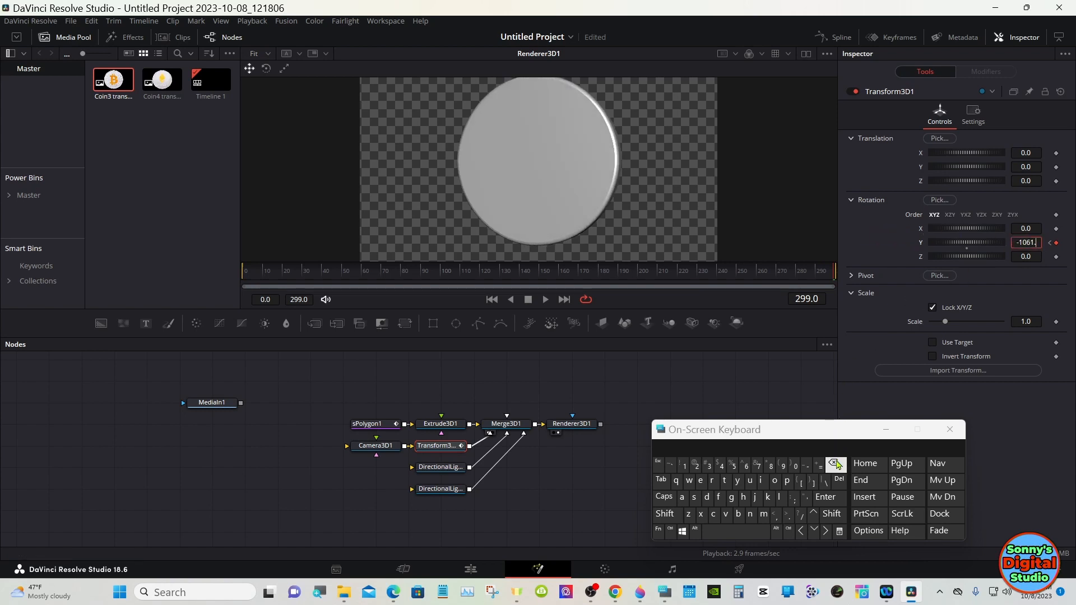
{"action": "type", "text": "80"}
{"action": "key", "text": "Return"}
{"action": "left_click", "coordinate": [770, 382]}
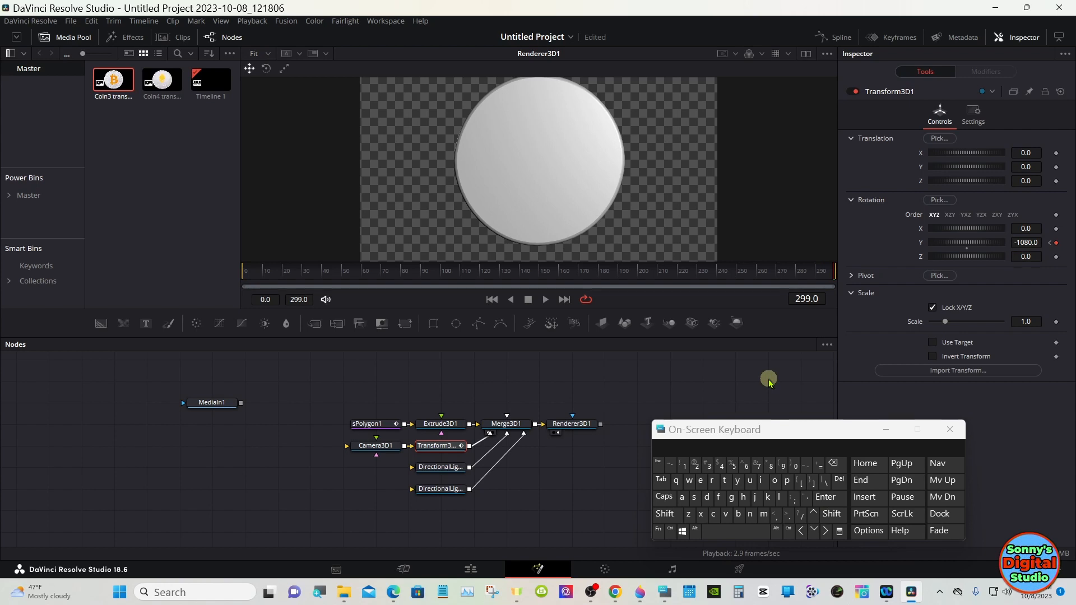
{"action": "left_click", "coordinate": [249, 274]}
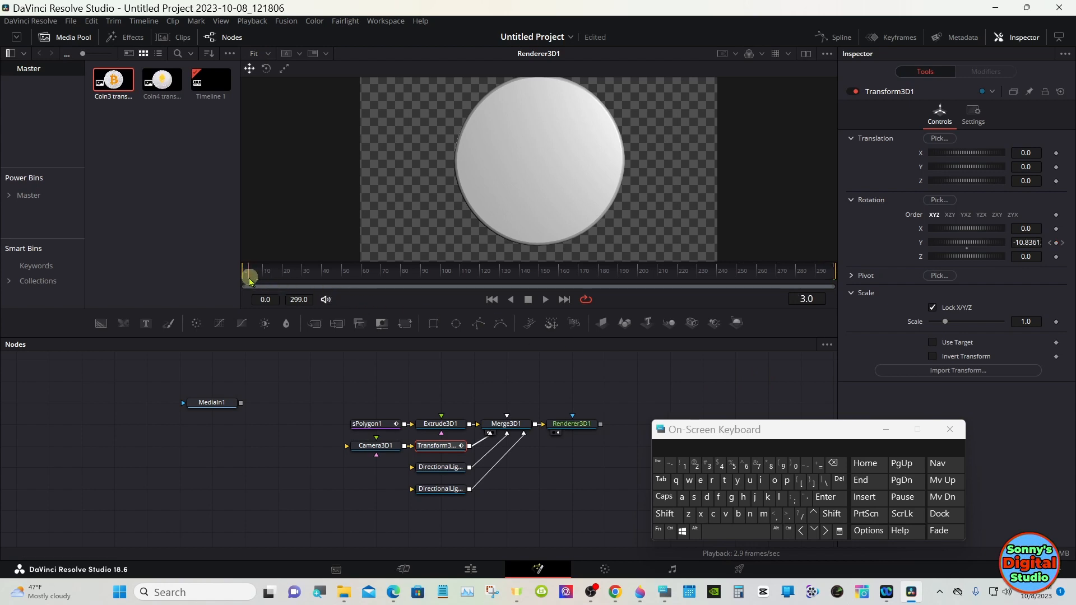
Step: Play the coin spin animation from frame 0 to preview the rotation
{"action": "left_click", "coordinate": [246, 281]}
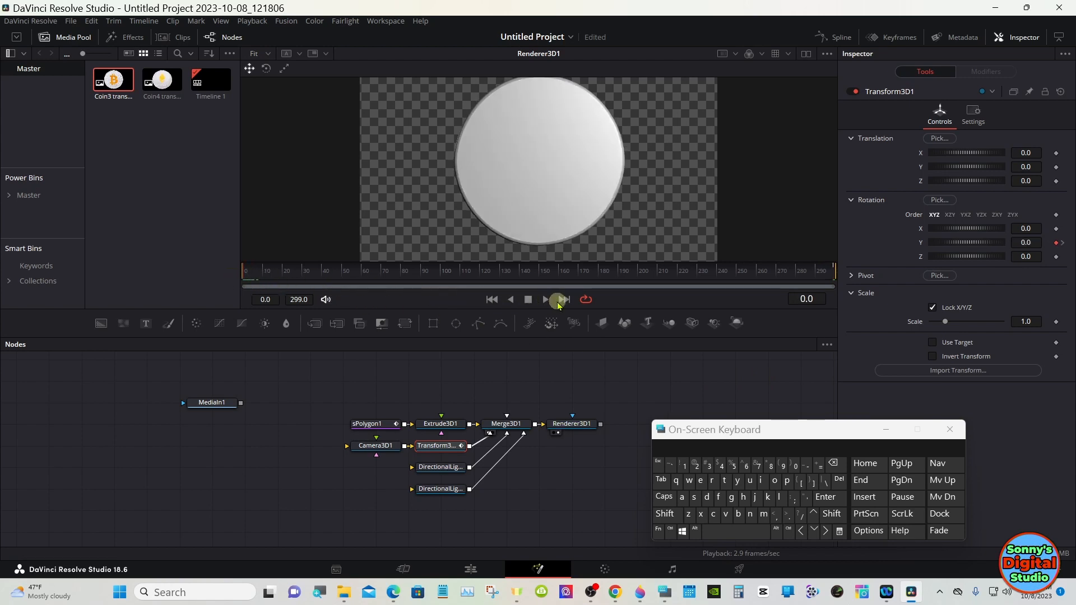
{"action": "left_click", "coordinate": [547, 300]}
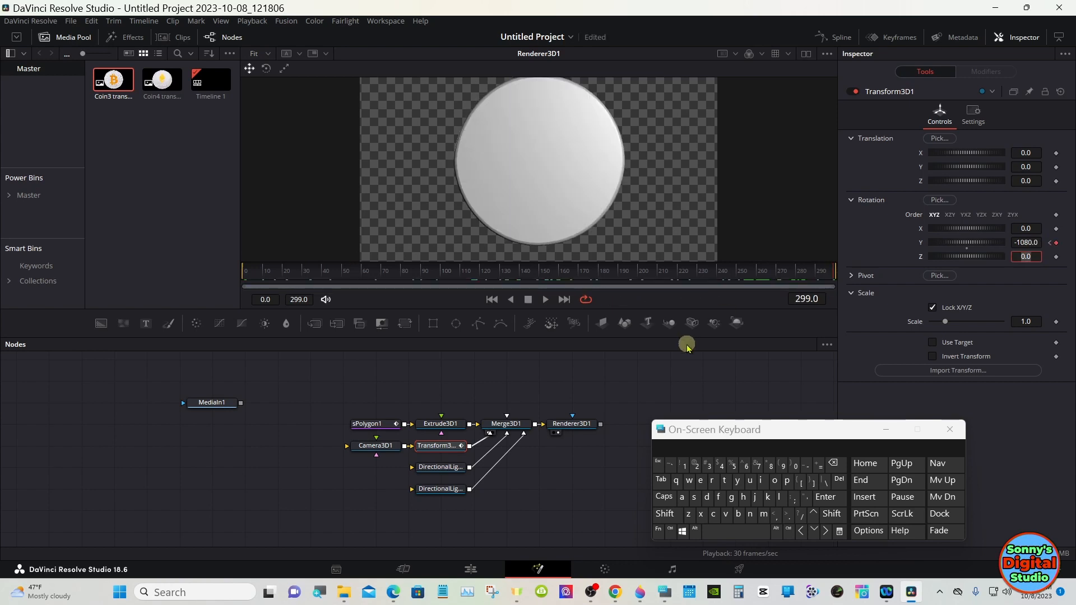
{"action": "left_click", "coordinate": [686, 352]}
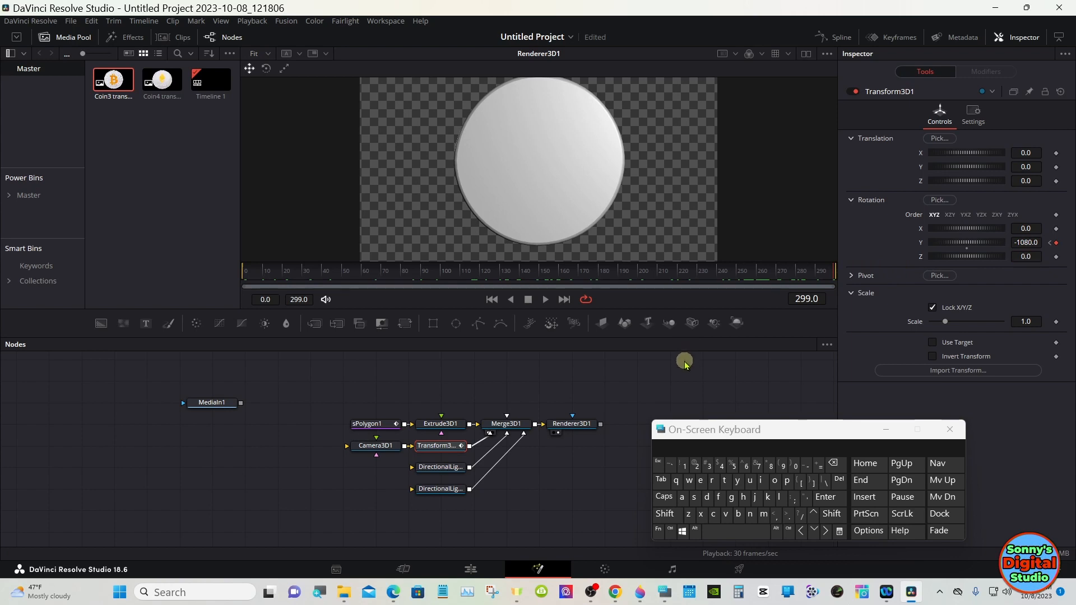
Step: Split the viewer to show the Merge3D1 3D scene beside the Renderer3D1 output
{"action": "left_click", "coordinate": [807, 54]}
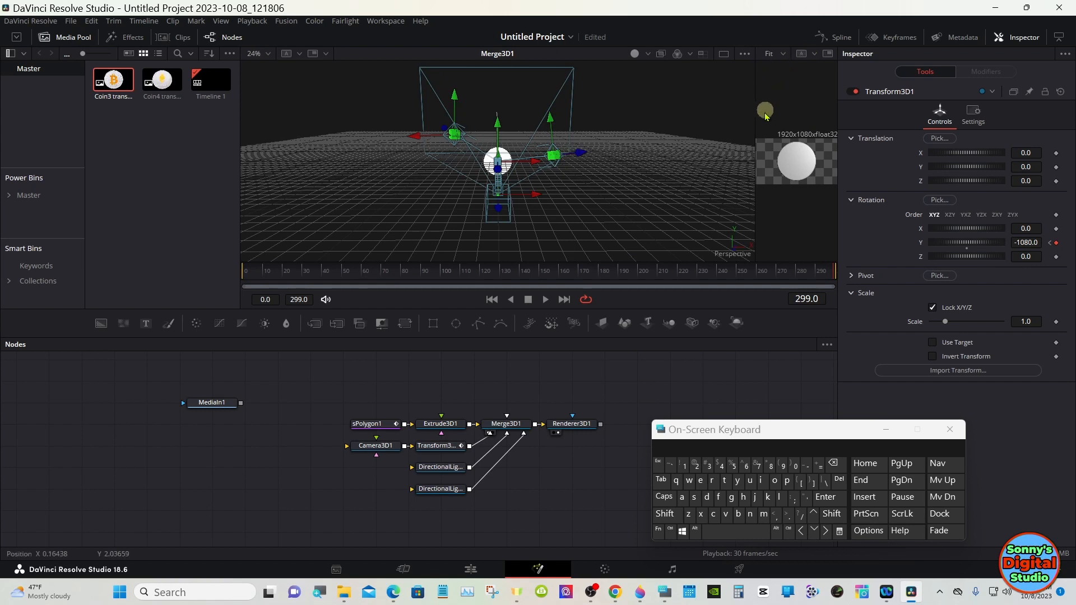
{"action": "left_click_drag", "start_coordinate": [757, 140], "coordinate": [520, 139]}
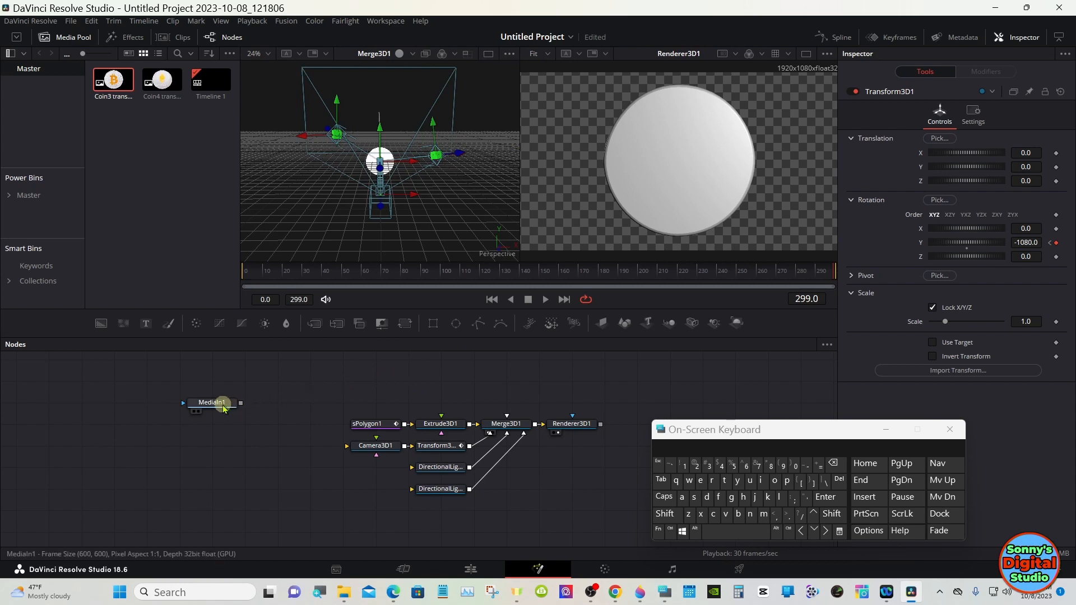
Step: Add an ImagePlane3D node fed by the MediaIn1 Coin3 transparent image
{"action": "left_click_drag", "start_coordinate": [219, 403], "coordinate": [285, 381]}
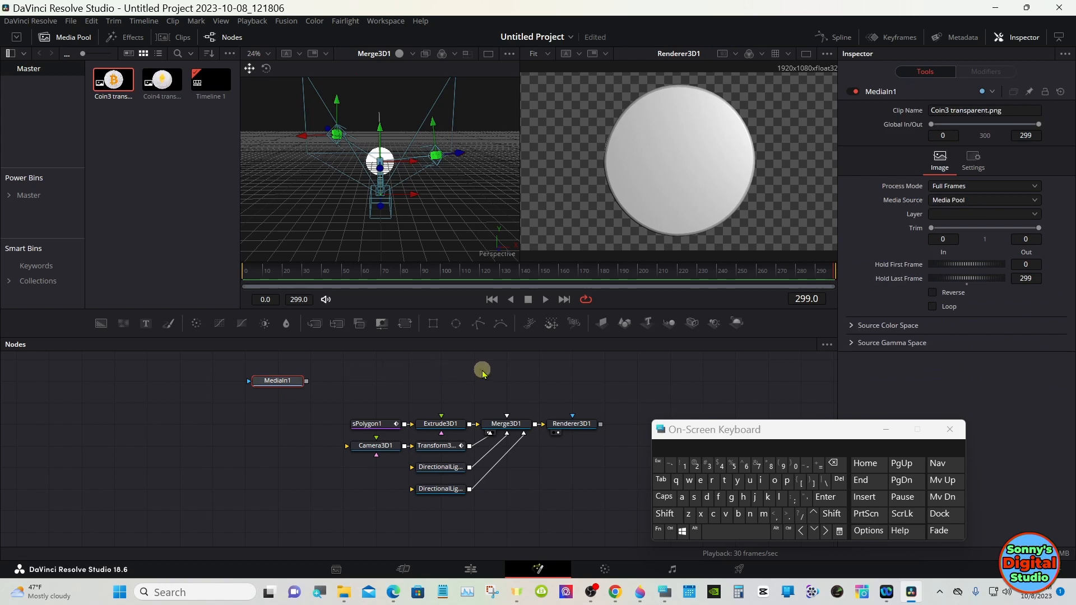
{"action": "left_click", "coordinate": [602, 324]}
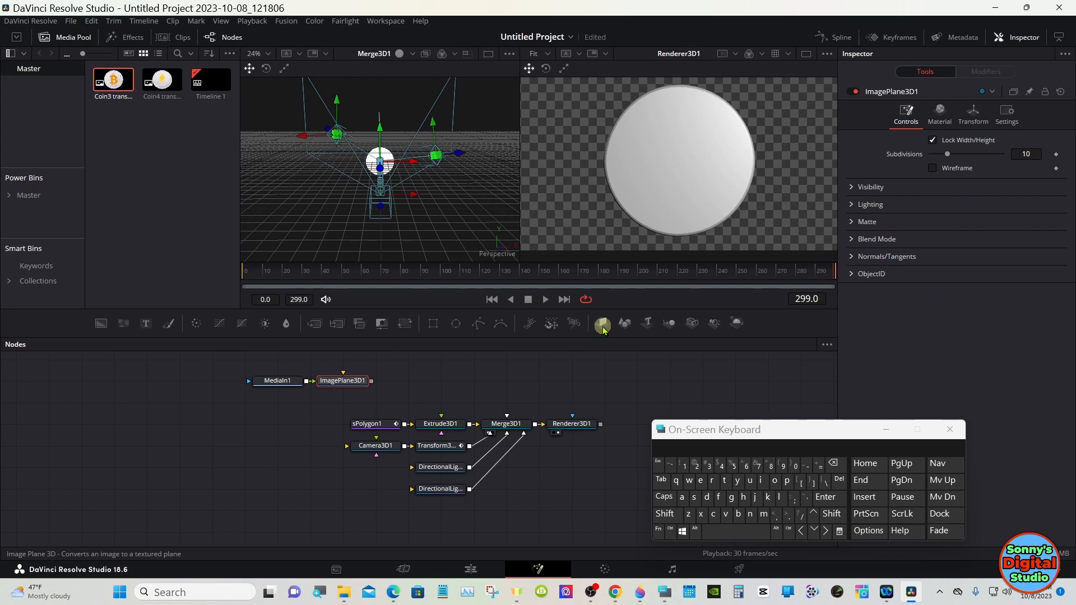
Step: Merge ImagePlane3D1 with the extruded coin through a new Merge3D2 node and tidy the node layout
{"action": "left_click_drag", "start_coordinate": [459, 404], "coordinate": [320, 429]}
{"action": "left_click", "coordinate": [324, 463]}
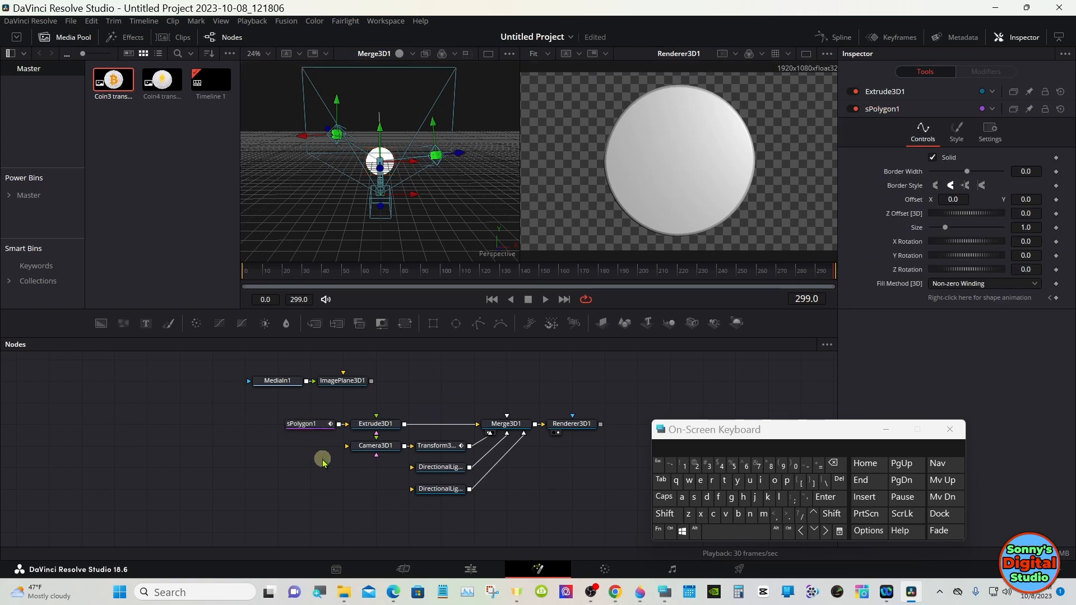
{"action": "left_click_drag", "start_coordinate": [355, 383], "coordinate": [405, 425]}
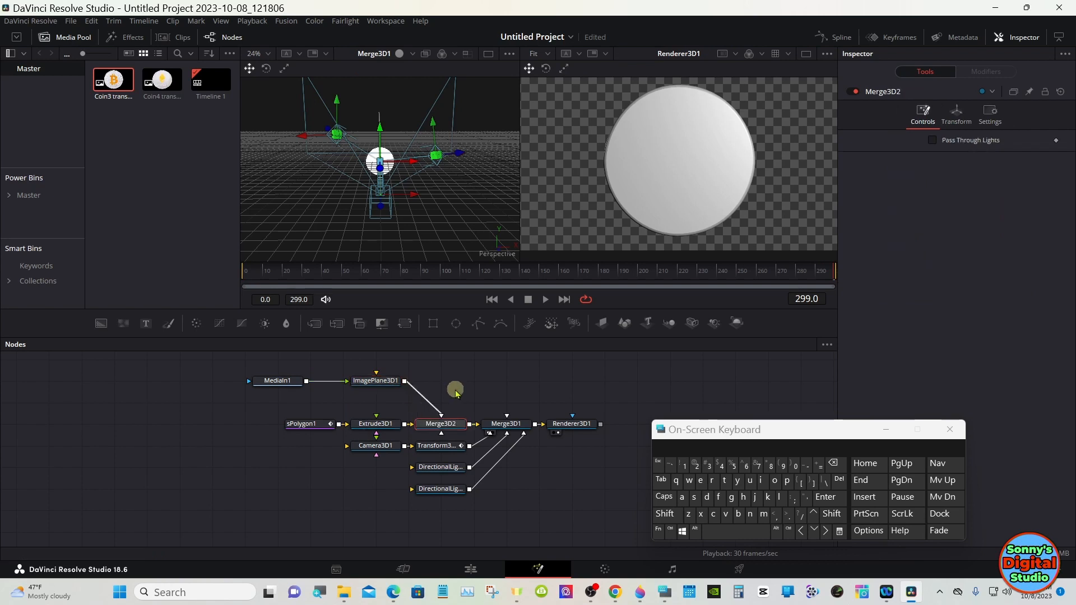
{"action": "left_click_drag", "start_coordinate": [357, 381], "coordinate": [424, 362]}
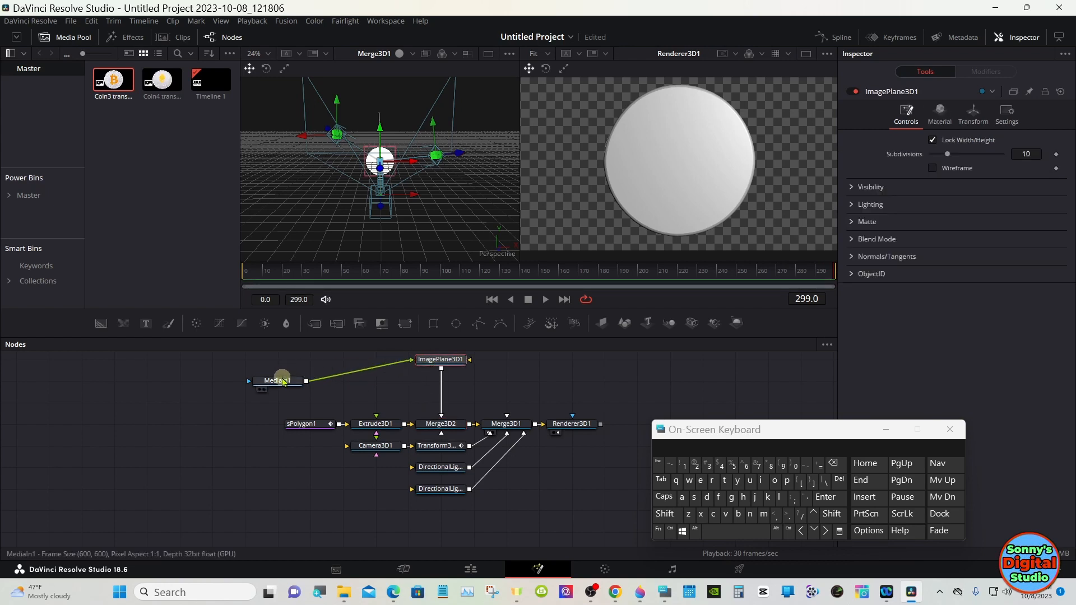
{"action": "left_click_drag", "start_coordinate": [283, 382], "coordinate": [316, 360]}
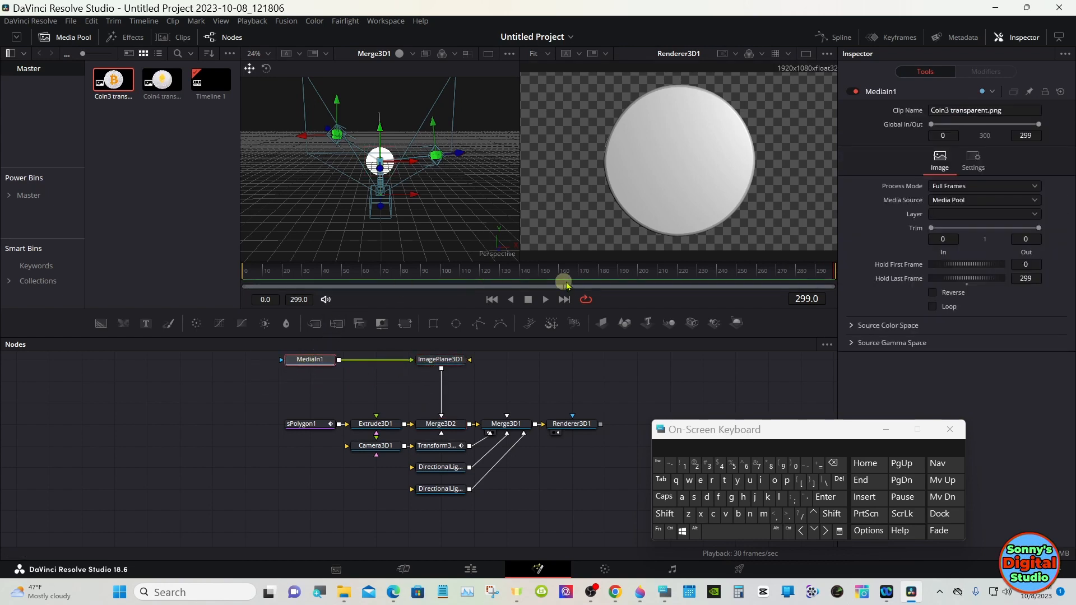
{"action": "mouse_move", "coordinate": [567, 286]}
{"action": "left_mouse_down"}
{"action": "mouse_move", "coordinate": [581, 281]}
{"action": "mouse_move", "coordinate": [478, 278]}
{"action": "mouse_move", "coordinate": [553, 274]}
{"action": "left_mouse_up"}
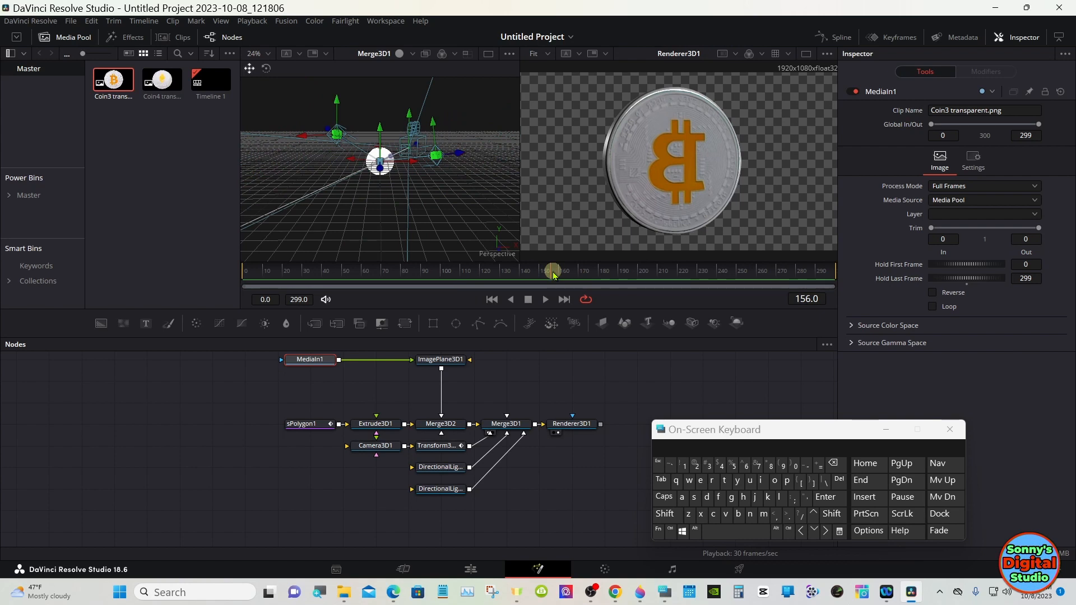
{"action": "left_click", "coordinate": [383, 392]}
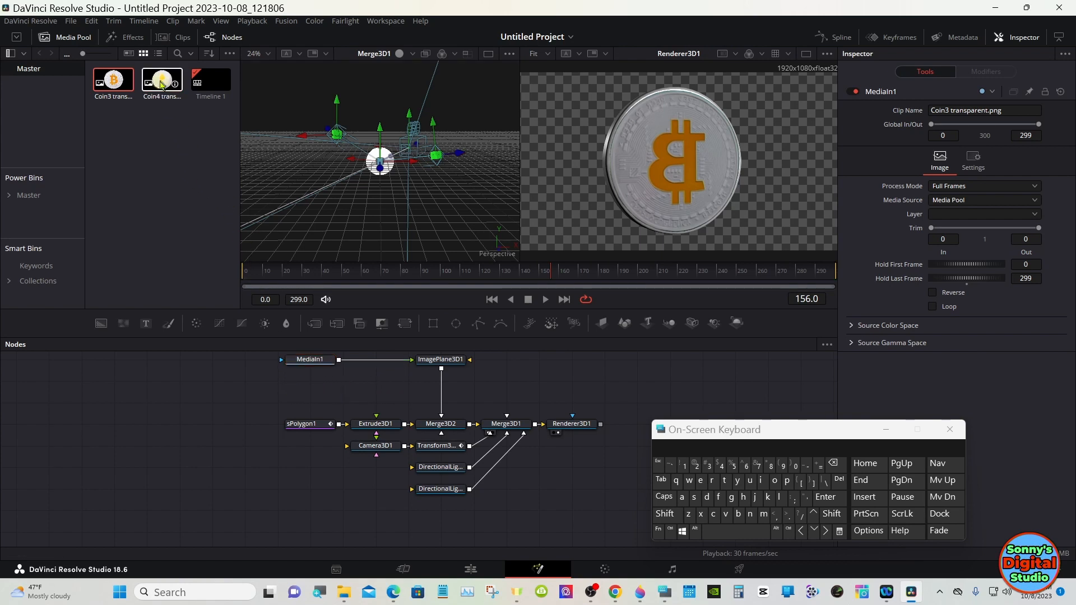
Step: Bring in the Coin4 transparent image as a second ImagePlane3D and merge it with the extruded coin
{"action": "left_click_drag", "start_coordinate": [162, 84], "coordinate": [309, 387]}
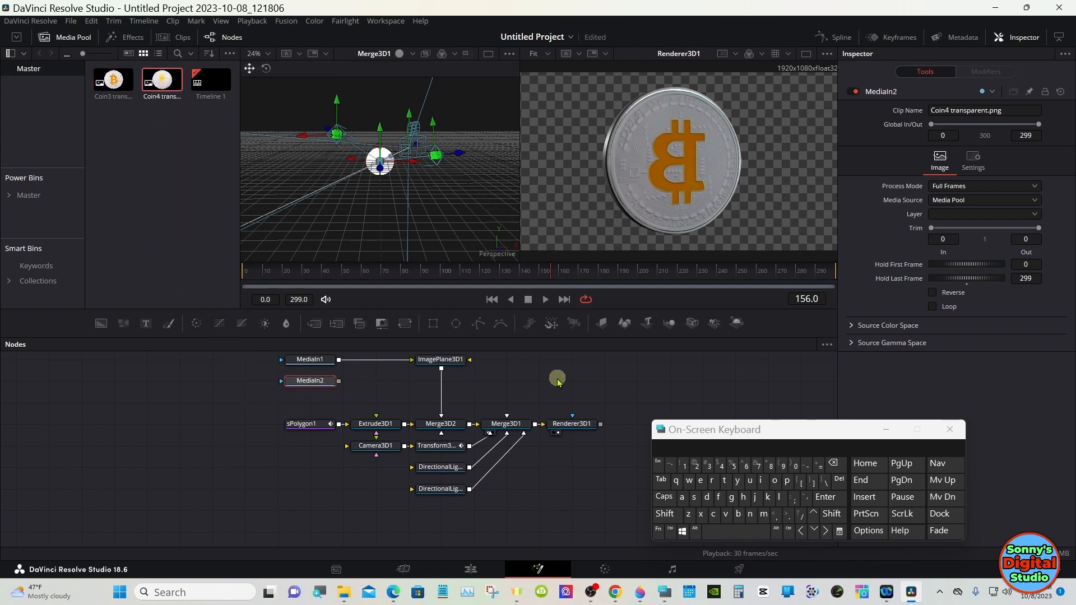
{"action": "left_click", "coordinate": [603, 324]}
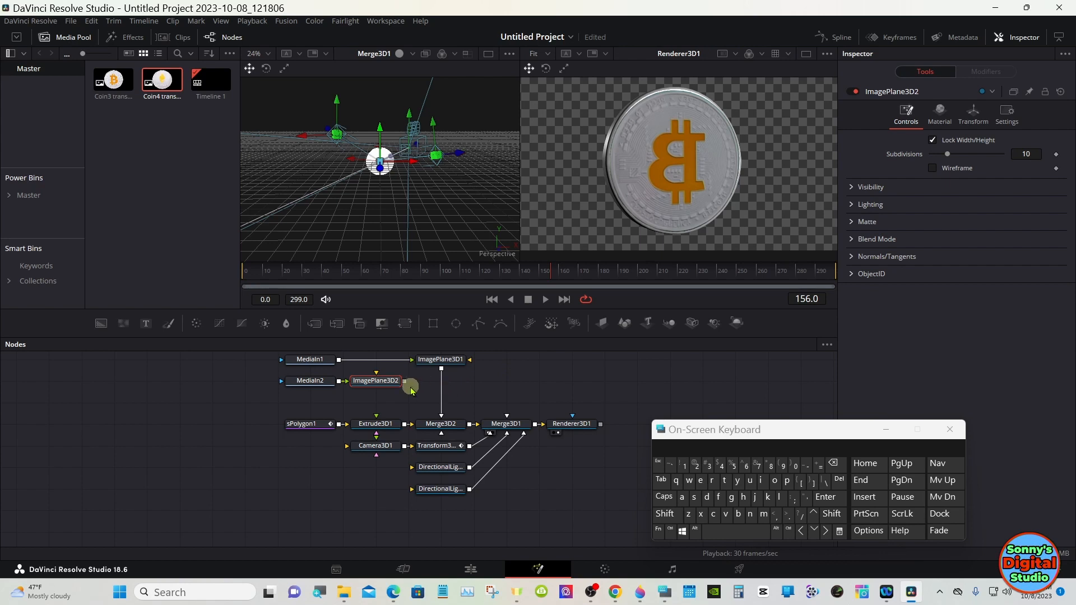
{"action": "left_click_drag", "start_coordinate": [404, 382], "coordinate": [406, 427]}
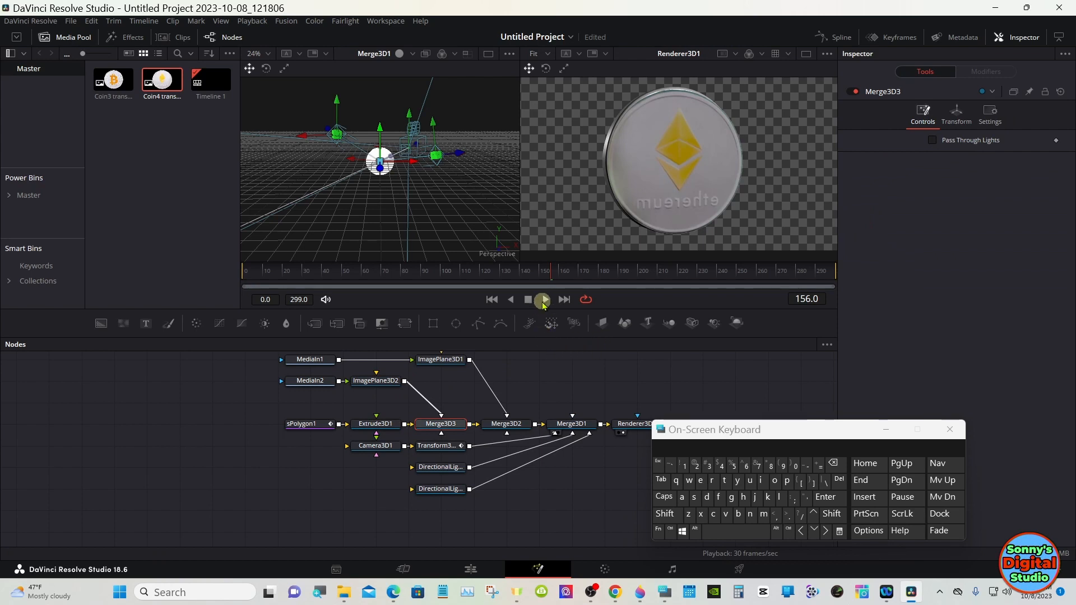
Step: Set ImagePlane3D2's Z translation to about 0.11 so it sits on the coin face
{"action": "left_click", "coordinate": [578, 271]}
{"action": "mouse_move", "coordinate": [577, 271]}
{"action": "left_mouse_down"}
{"action": "mouse_move", "coordinate": [621, 271]}
{"action": "mouse_move", "coordinate": [572, 272]}
{"action": "left_mouse_up"}
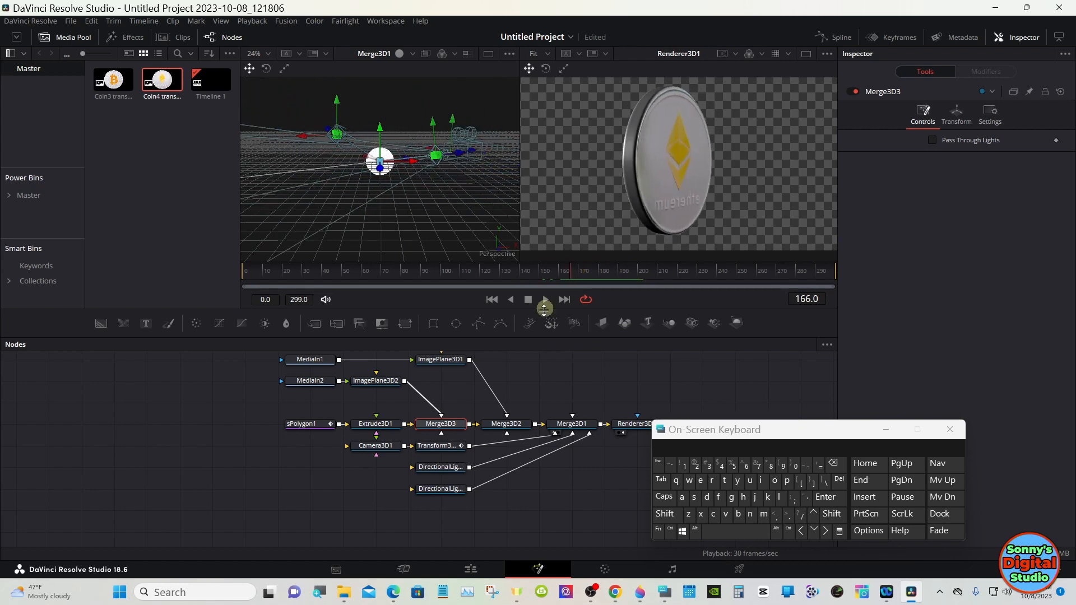
{"action": "left_click", "coordinate": [385, 381]}
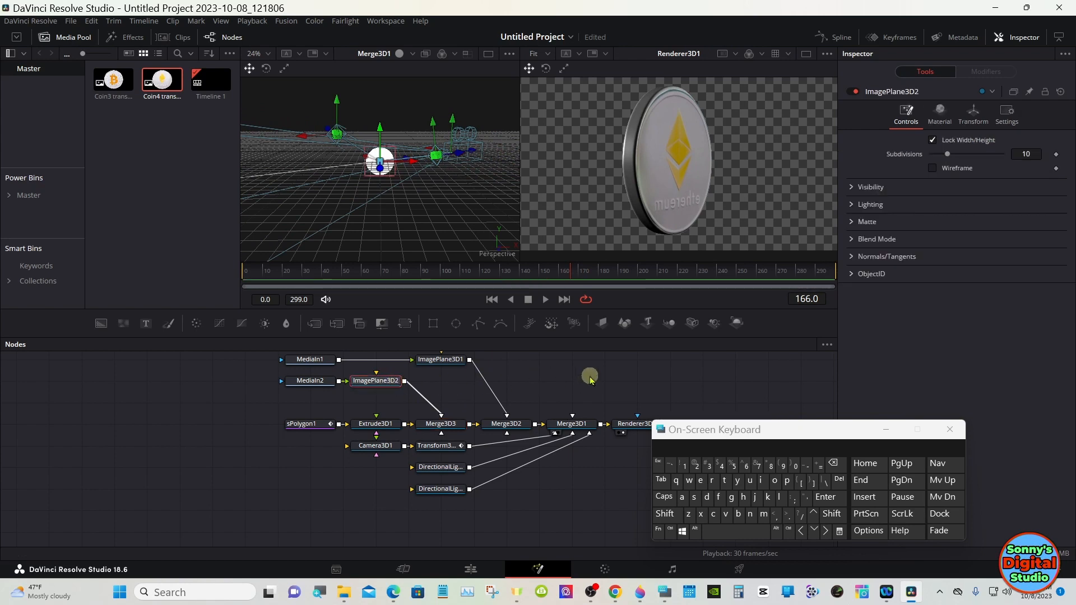
{"action": "left_click", "coordinate": [973, 114]}
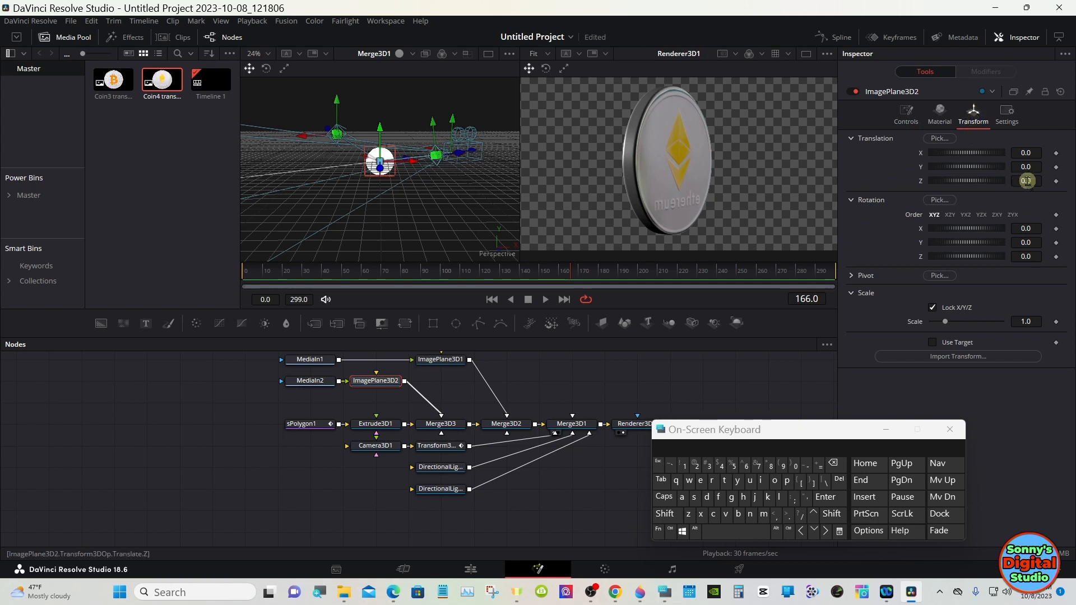
{"action": "left_click_drag", "start_coordinate": [1028, 181], "coordinate": [1035, 174]}
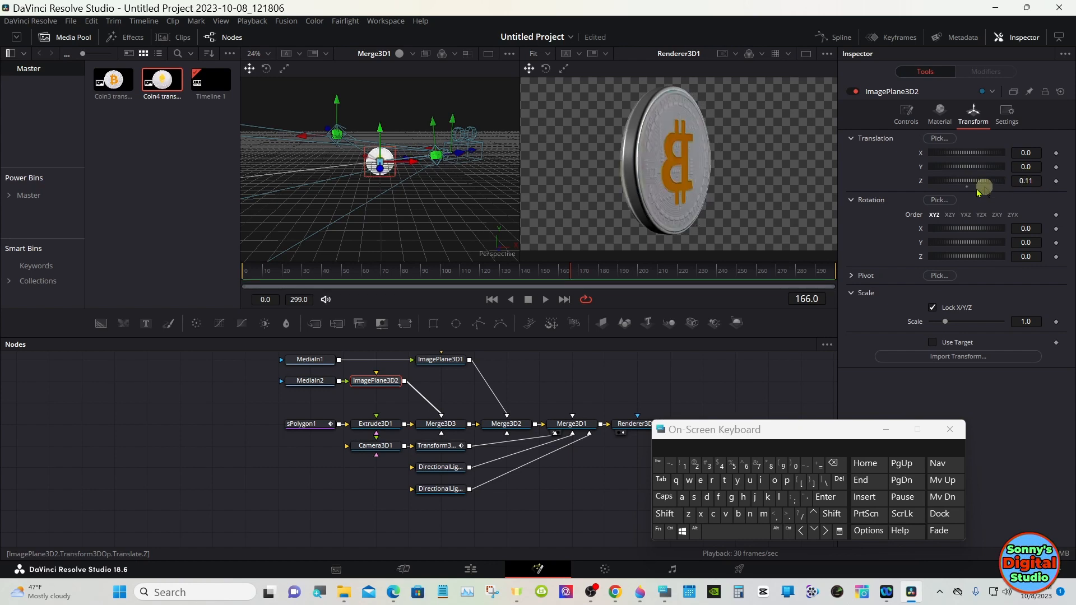
Step: Nudge ImagePlane3D2's Z translation and re-enter 0.11
{"action": "left_click_drag", "start_coordinate": [612, 272], "coordinate": [689, 272]}
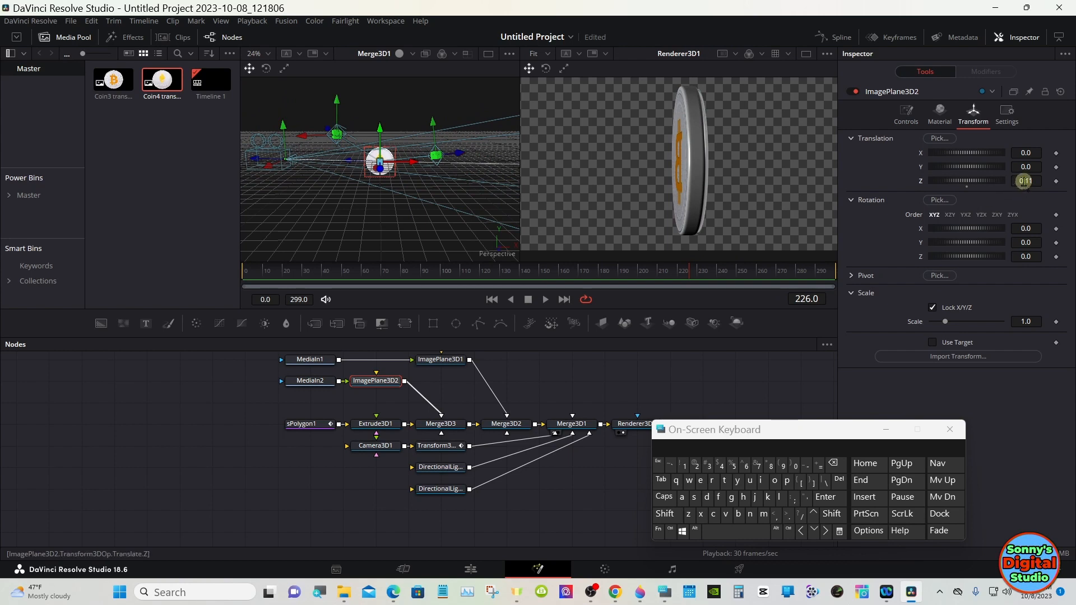
{"action": "scroll", "coordinate": [1024, 182], "scroll_direction": "up", "scroll_amount": 5}
{"action": "scroll", "coordinate": [1024, 181], "scroll_direction": "down", "scroll_amount": 2}
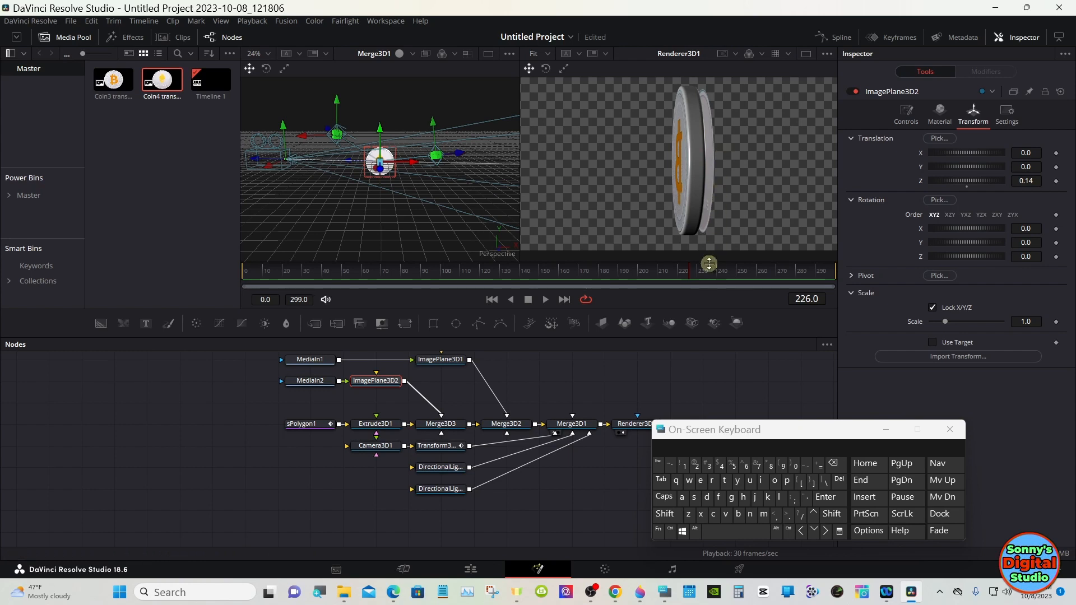
{"action": "left_click_drag", "start_coordinate": [694, 270], "coordinate": [688, 274]}
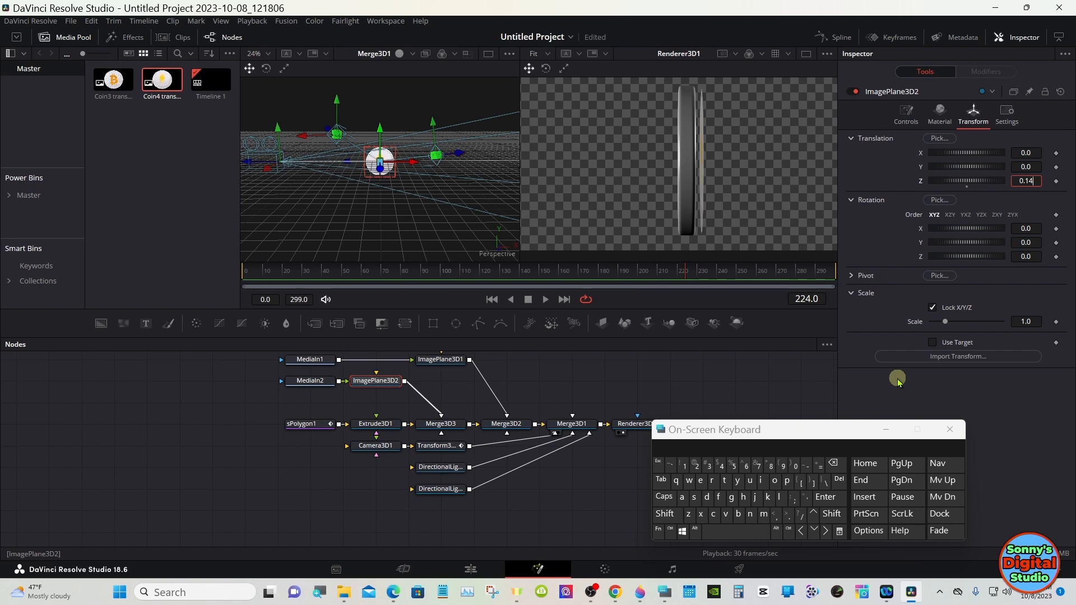
{"action": "left_click", "coordinate": [833, 463]}
{"action": "left_click", "coordinate": [685, 465]}
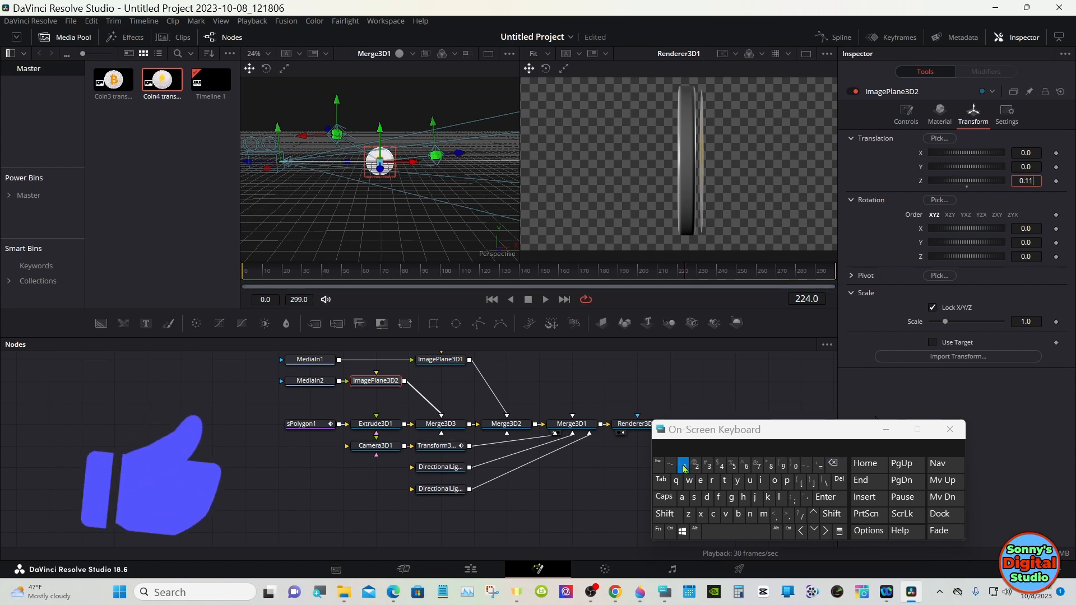
{"action": "left_click", "coordinate": [824, 498]}
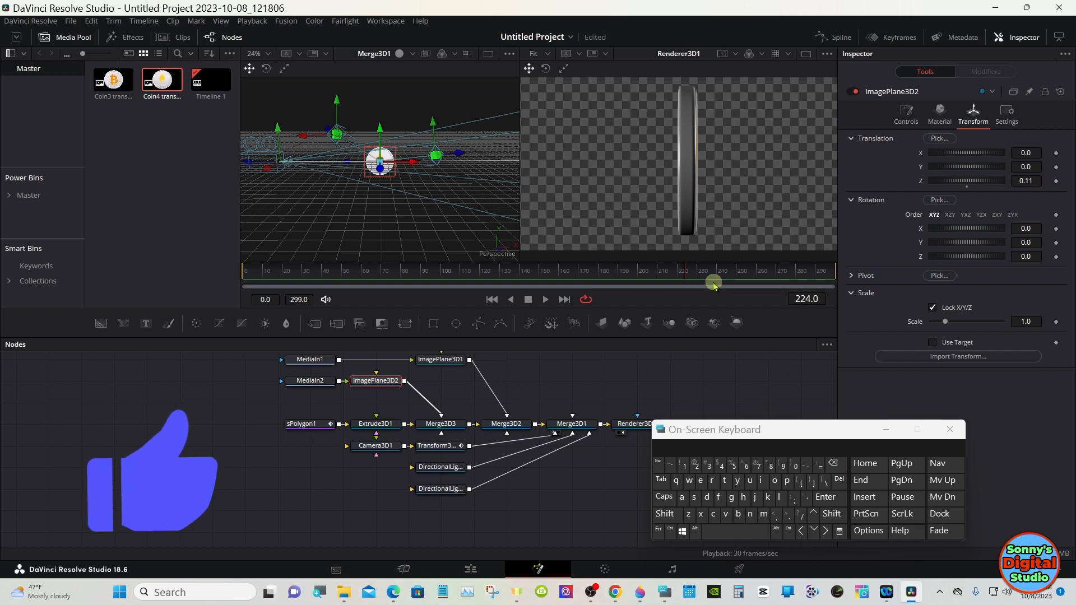
Step: Insert a Transform node after MediaIn1 and flip the Bitcoin image horizontally
{"action": "left_click", "coordinate": [703, 269]}
{"action": "left_click_drag", "start_coordinate": [702, 269], "coordinate": [643, 260]}
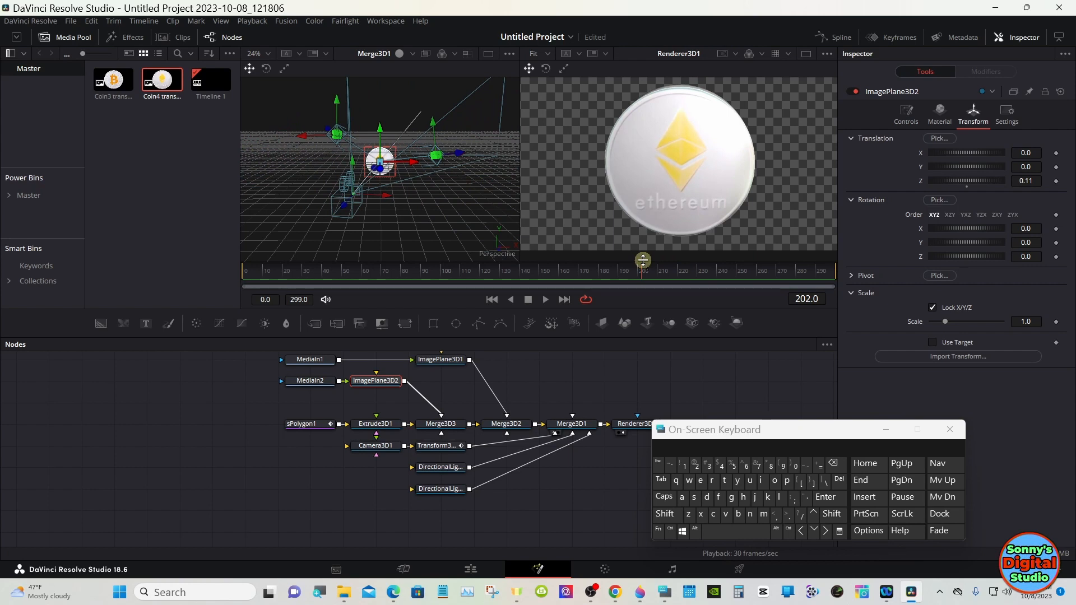
{"action": "left_click_drag", "start_coordinate": [643, 260], "coordinate": [734, 271]}
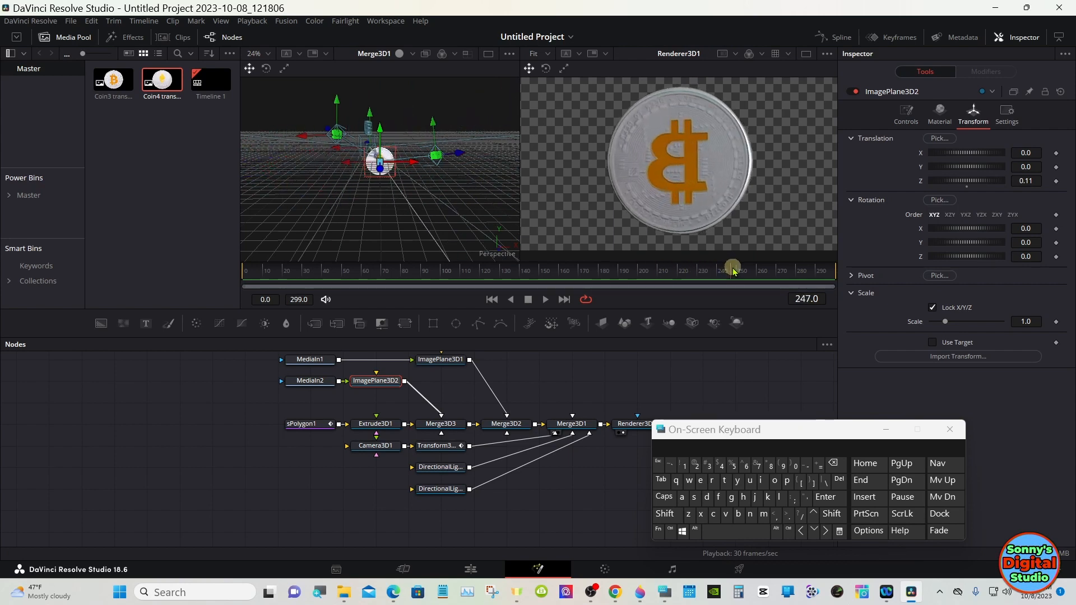
{"action": "left_click", "coordinate": [317, 363]}
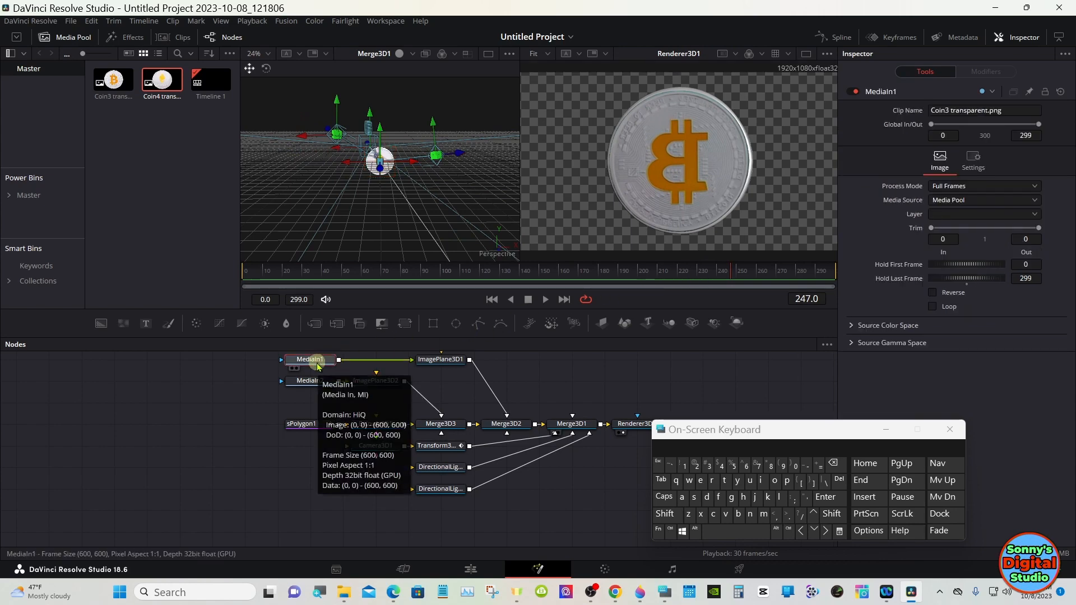
{"action": "left_click_drag", "start_coordinate": [317, 366], "coordinate": [285, 365]}
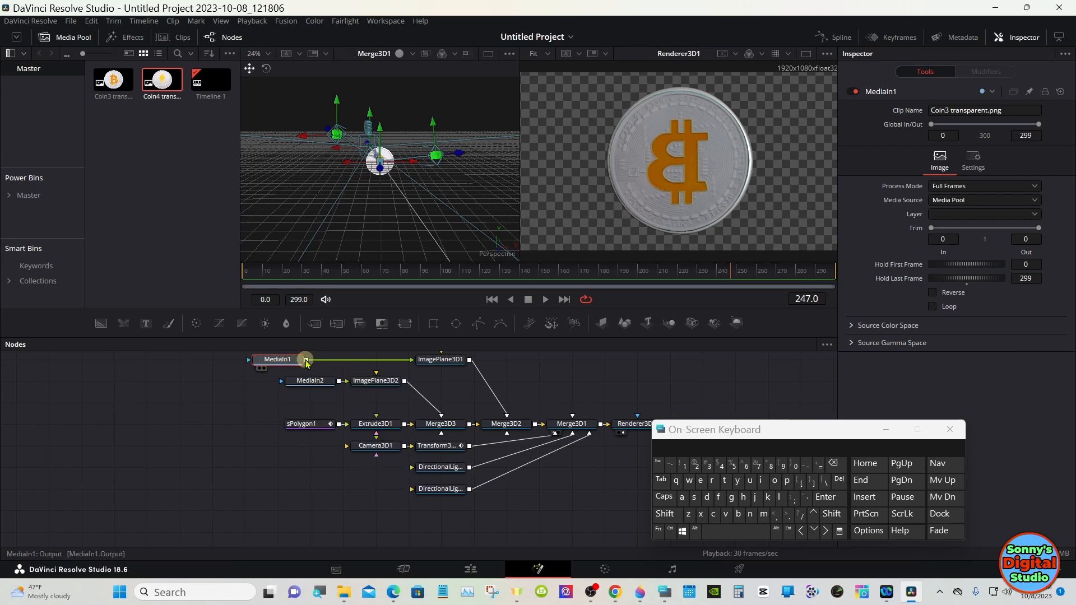
{"action": "left_click", "coordinate": [411, 324]}
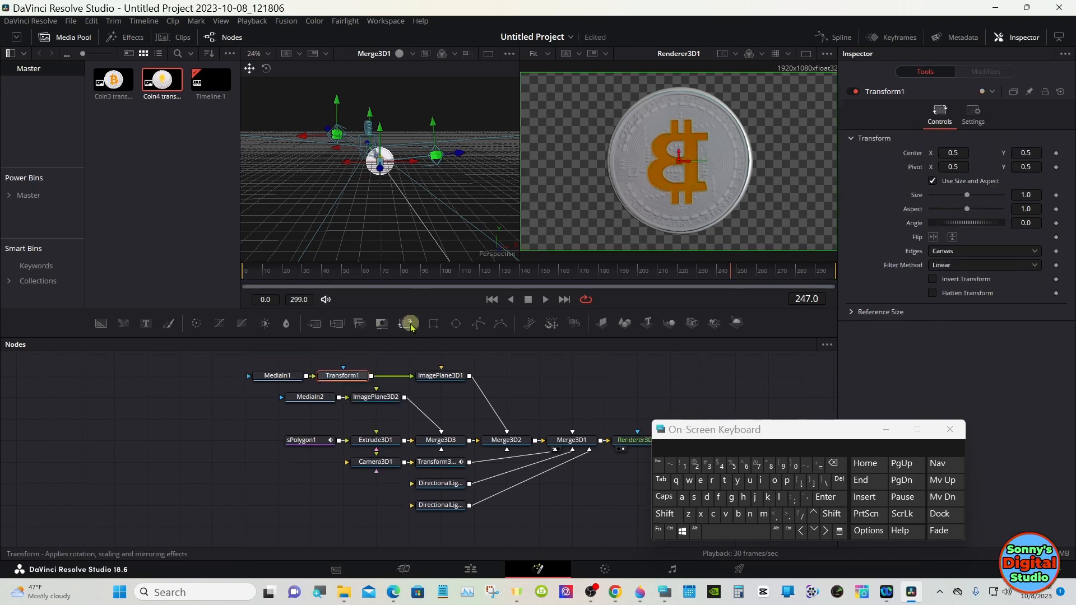
{"action": "mouse_move", "coordinate": [349, 383]}
{"action": "left_mouse_down"}
{"action": "mouse_move", "coordinate": [351, 361]}
{"action": "mouse_move", "coordinate": [351, 383]}
{"action": "left_mouse_up"}
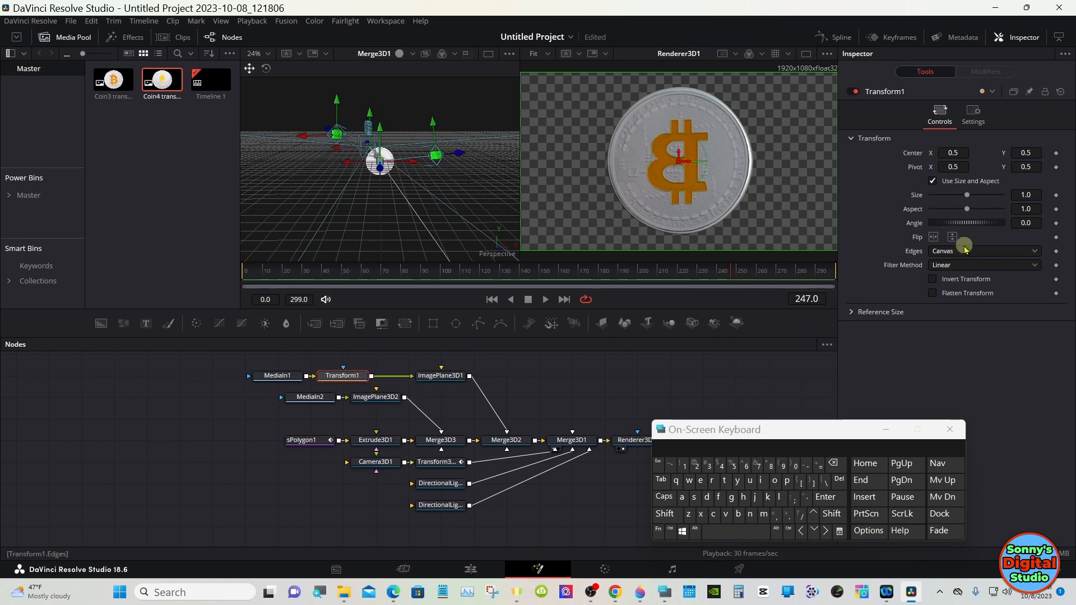
{"action": "left_click", "coordinate": [934, 237]}
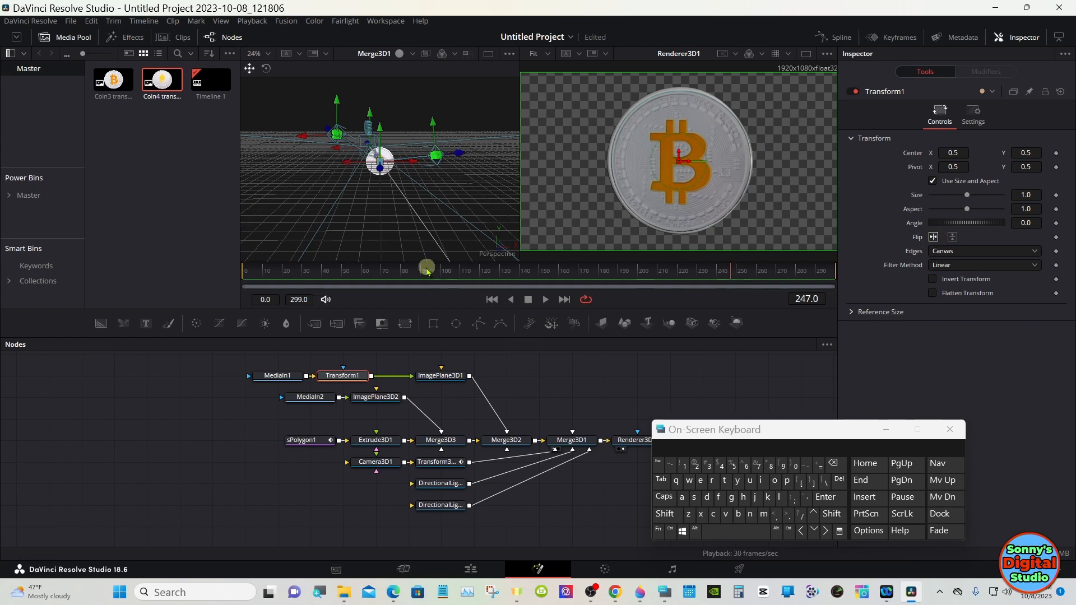
Step: Play the animation from the start to preview the spinning two-faced coin
{"action": "left_click", "coordinate": [268, 267]}
{"action": "left_click_drag", "start_coordinate": [267, 268], "coordinate": [242, 269]}
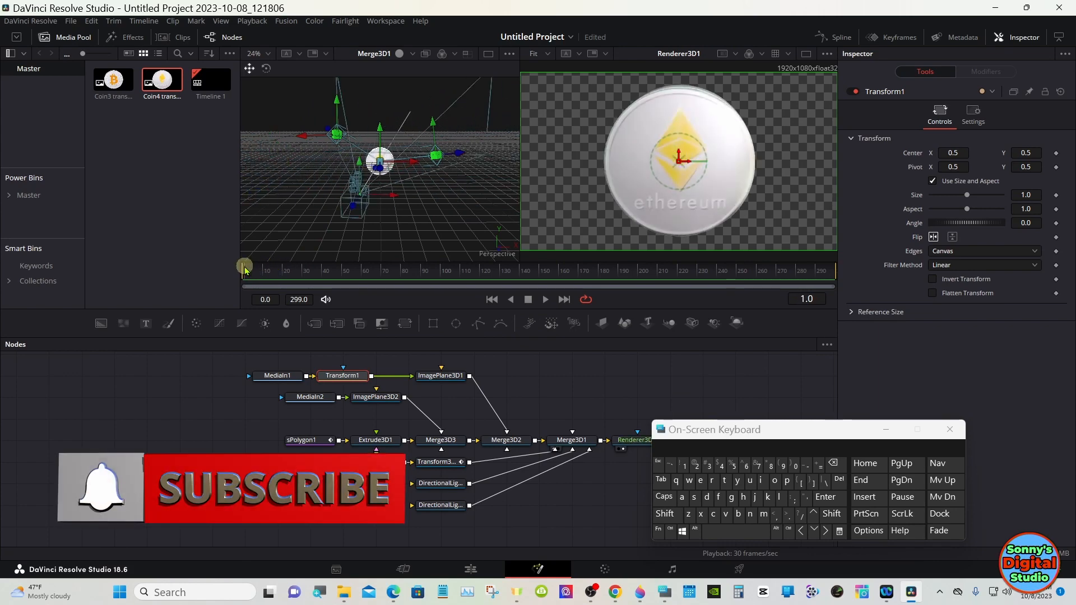
{"action": "left_click", "coordinate": [546, 299]}
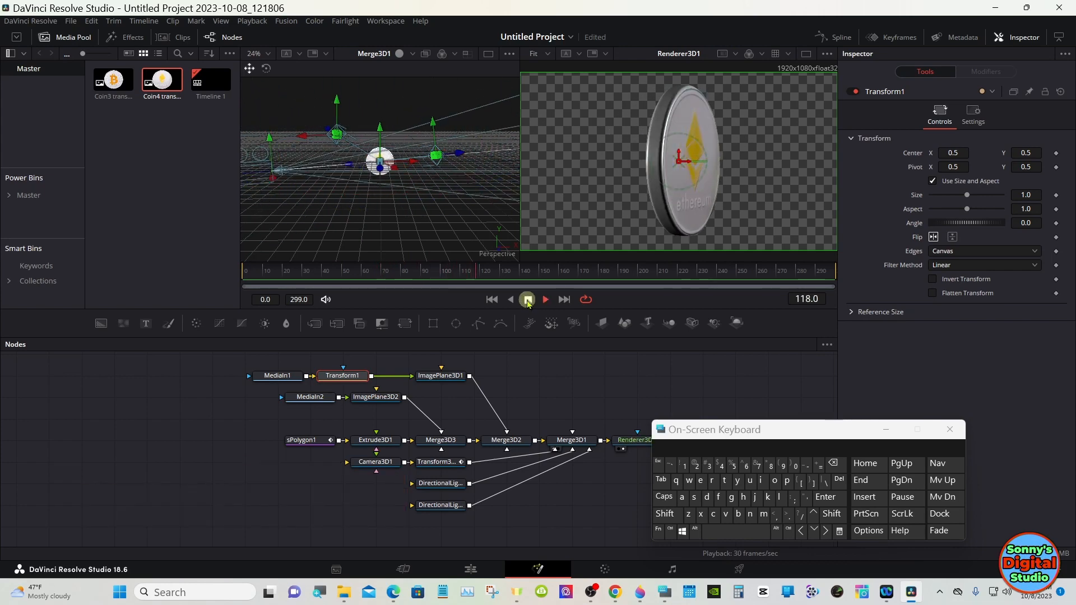
{"action": "left_click", "coordinate": [528, 299]}
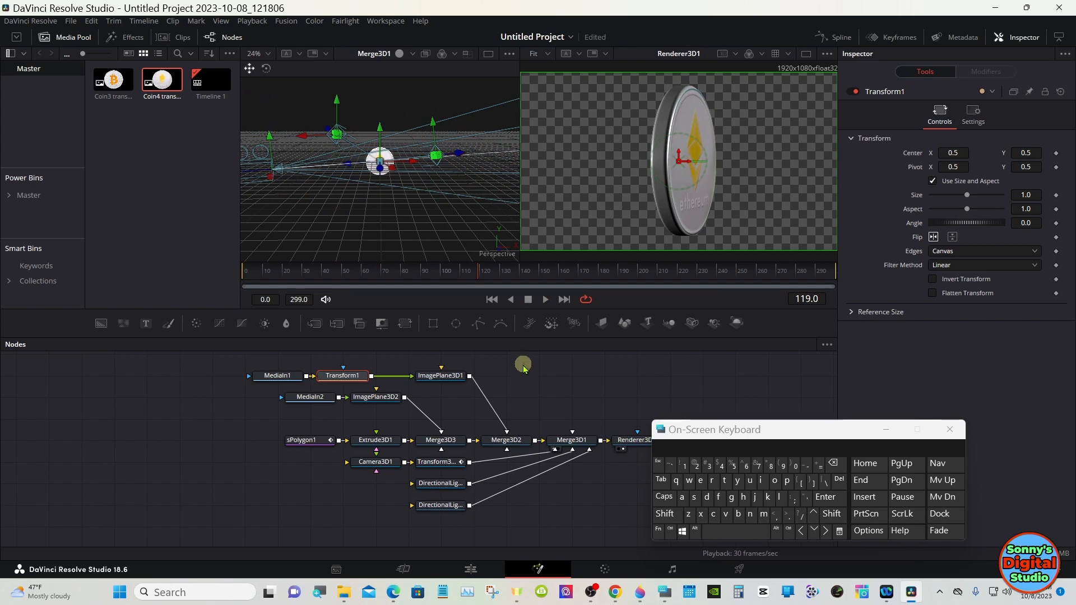
Step: Add an Ambient Light node connected to Merge3D1
{"action": "left_click", "coordinate": [575, 445]}
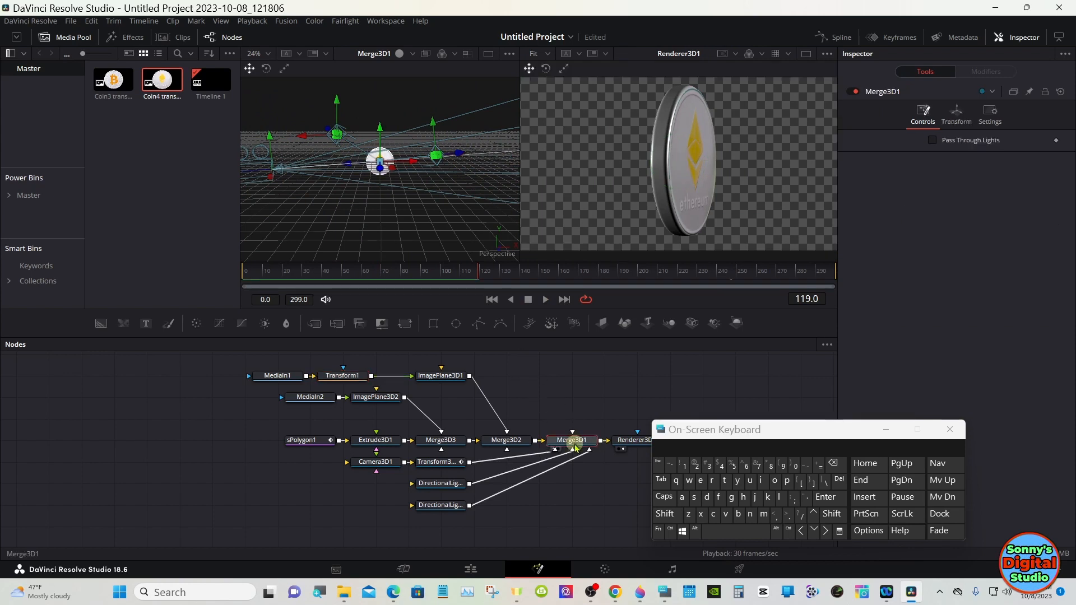
{"action": "left_click", "coordinate": [664, 514]}
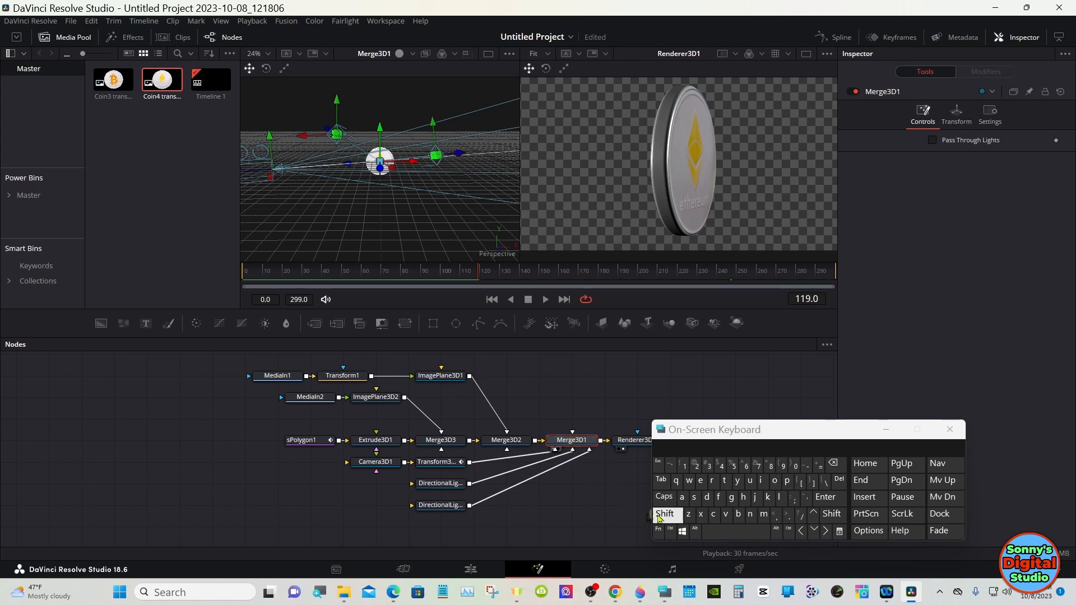
{"action": "left_click", "coordinate": [719, 532]}
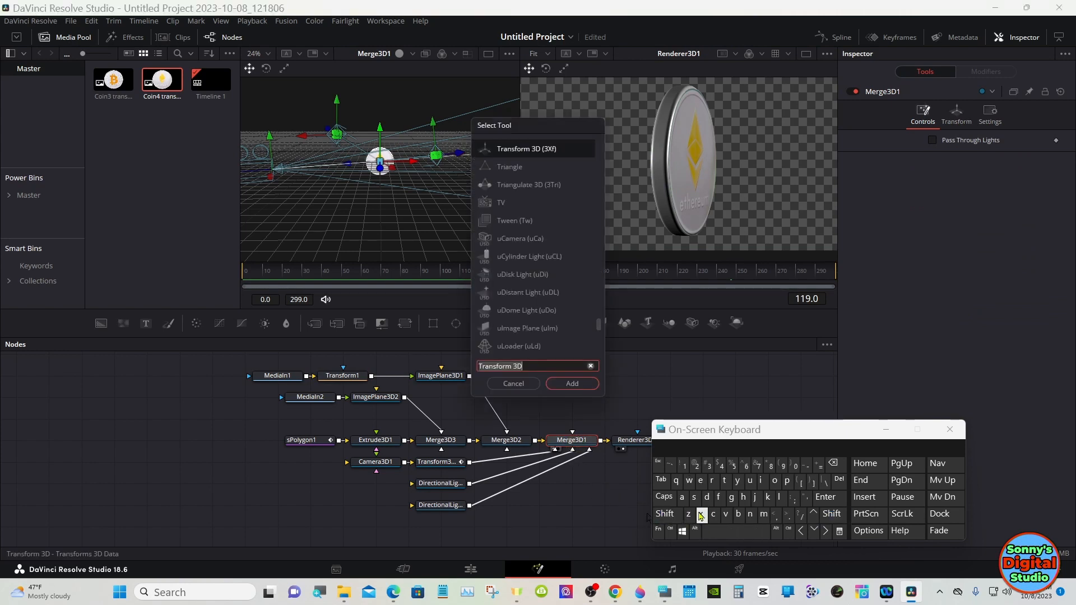
{"action": "left_click", "coordinate": [682, 497]}
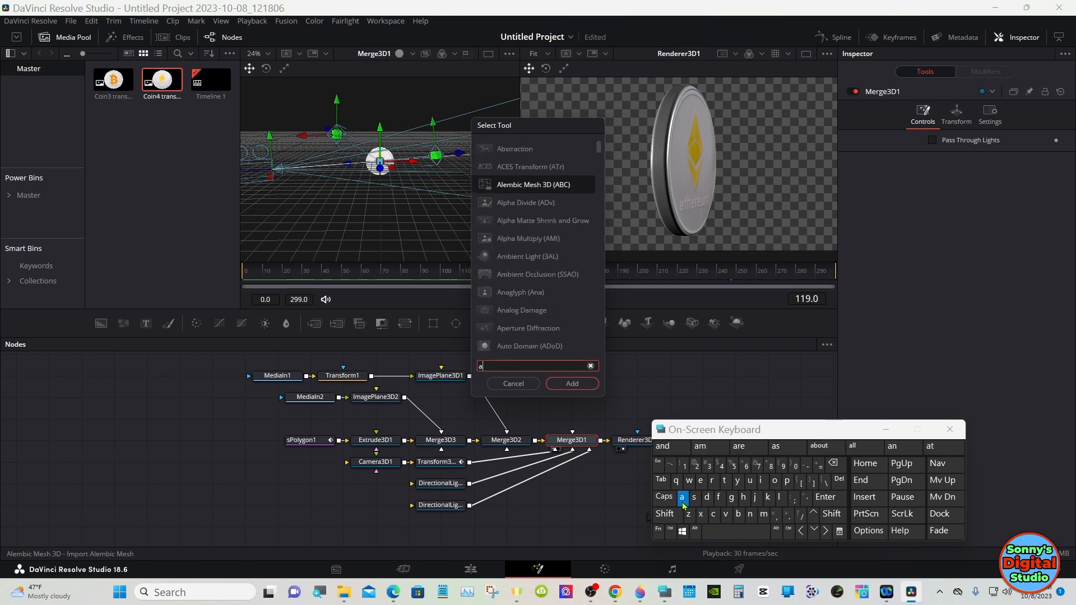
{"action": "left_click", "coordinate": [762, 513]}
{"action": "left_click", "coordinate": [738, 514]}
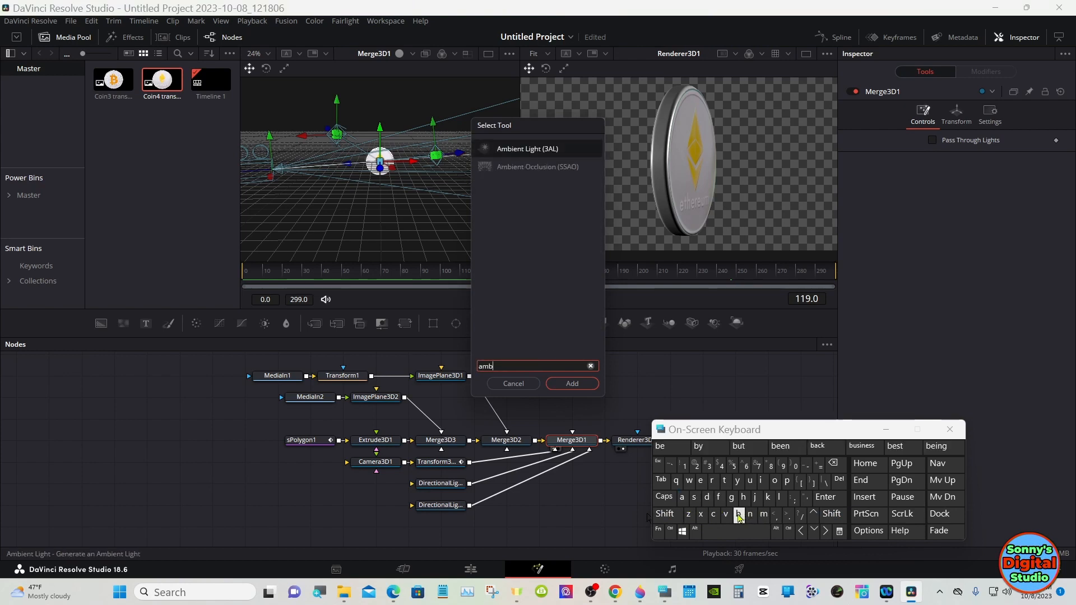
{"action": "left_click", "coordinate": [520, 150]}
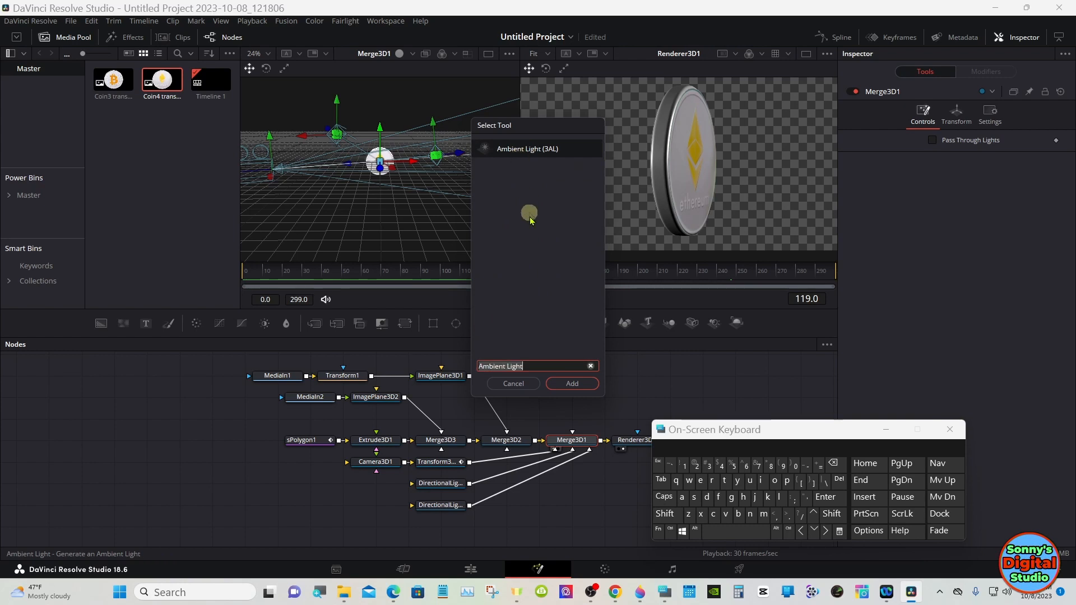
{"action": "left_click", "coordinate": [560, 383]}
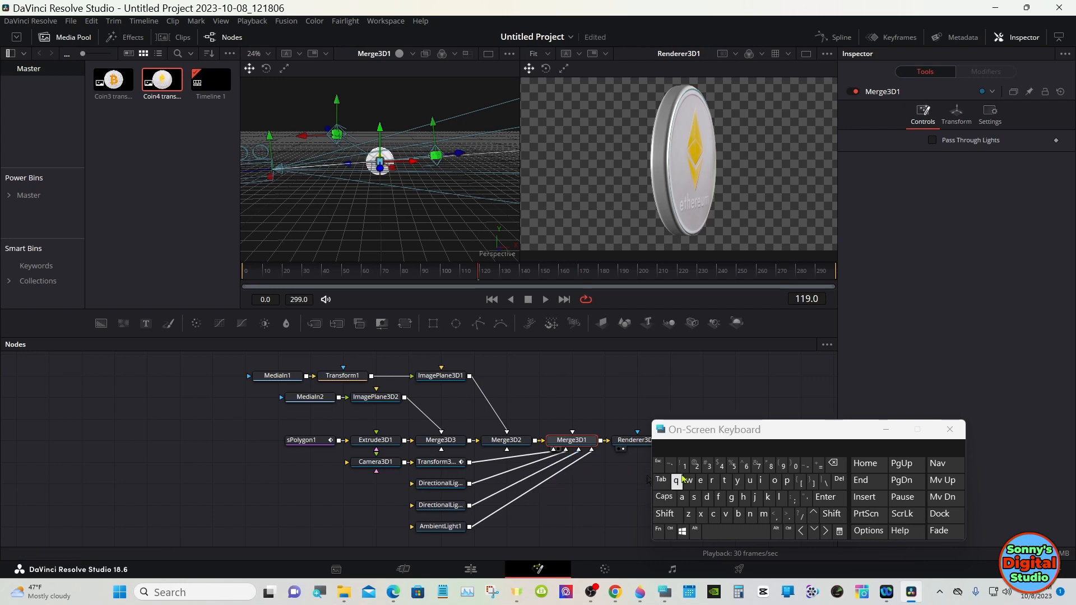
{"action": "left_click", "coordinate": [886, 429]}
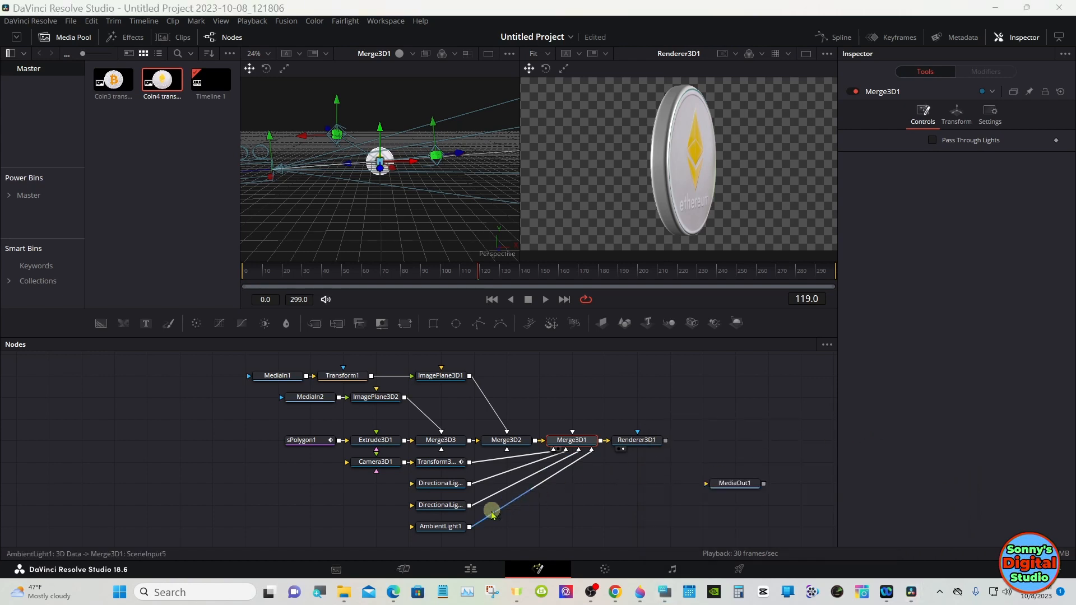
Step: Move AmbientLight1 to a translation of about X 1.36 and Y 1.74
{"action": "left_click", "coordinate": [445, 526]}
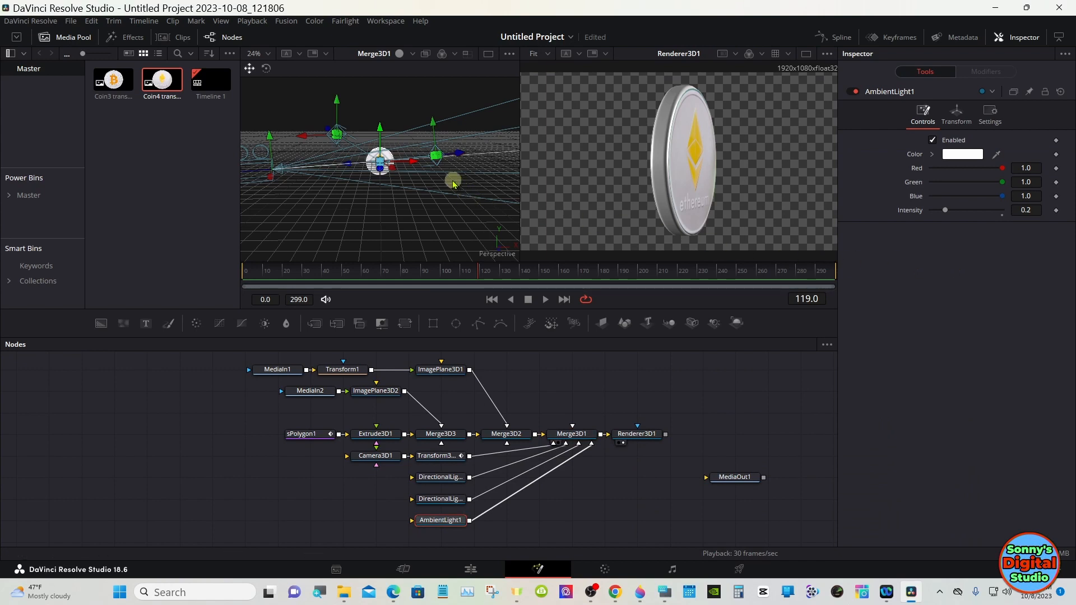
{"action": "left_click", "coordinate": [956, 123]}
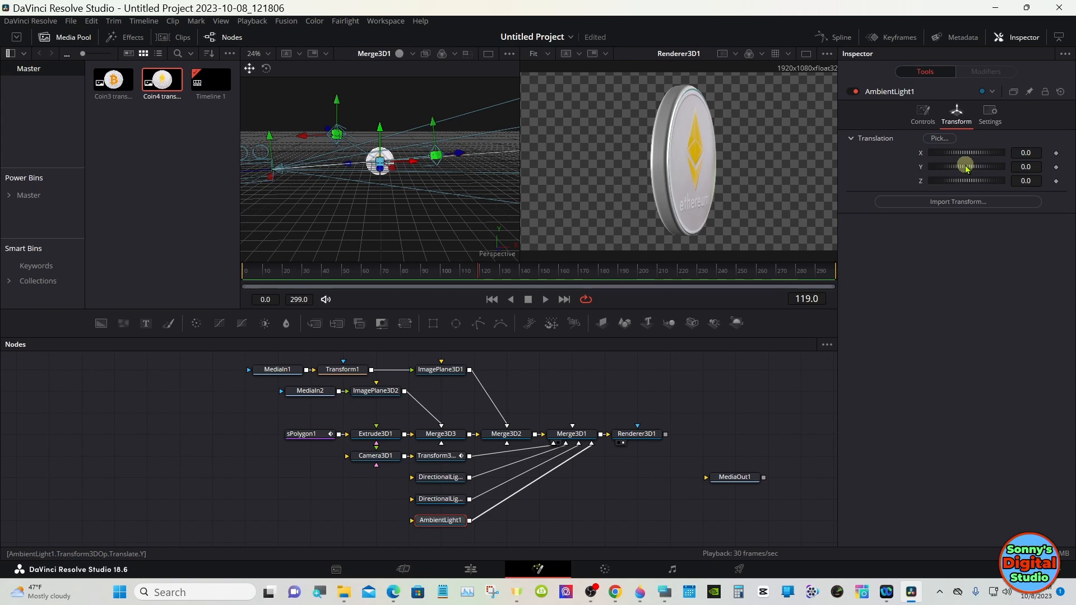
{"action": "left_click_drag", "start_coordinate": [965, 167], "coordinate": [999, 166]}
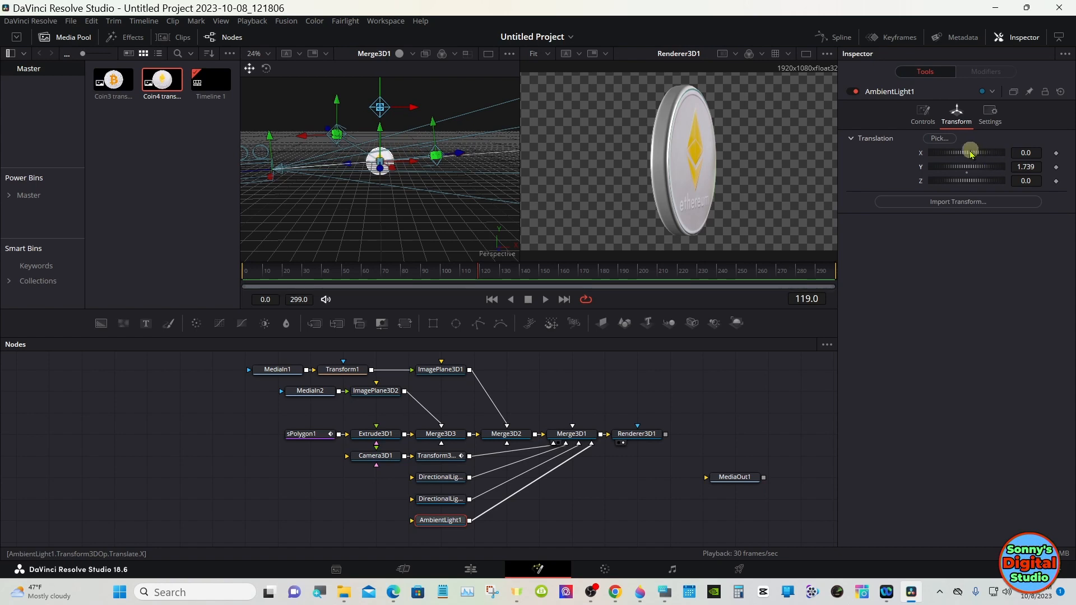
{"action": "left_click_drag", "start_coordinate": [970, 153], "coordinate": [997, 153]}
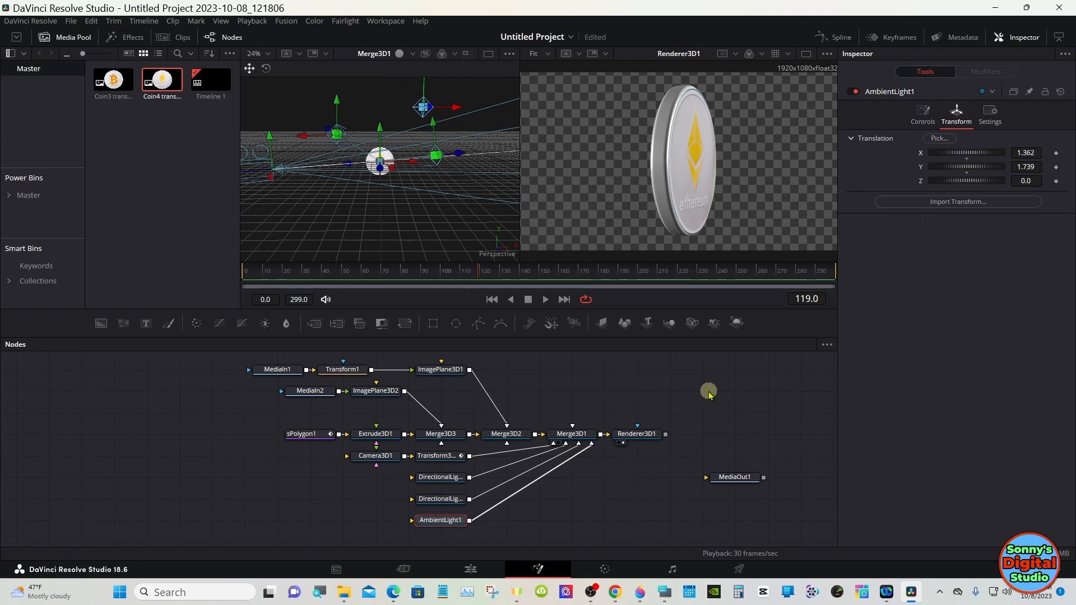
Step: Set DirectionalLight1's intensity to 0.6
{"action": "left_click_drag", "start_coordinate": [483, 272], "coordinate": [447, 272]}
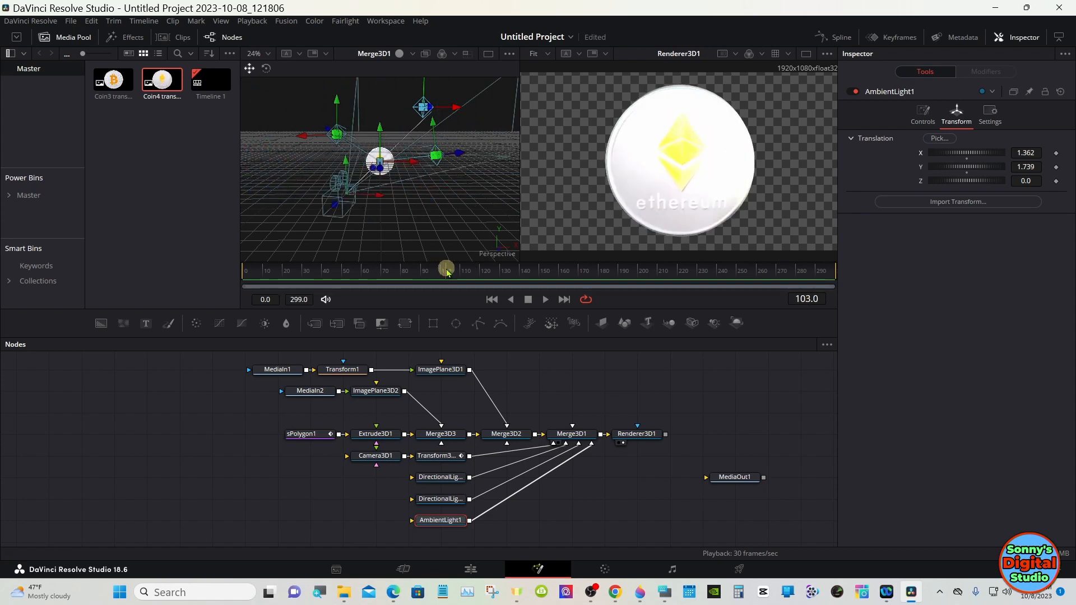
{"action": "left_click", "coordinate": [444, 477]}
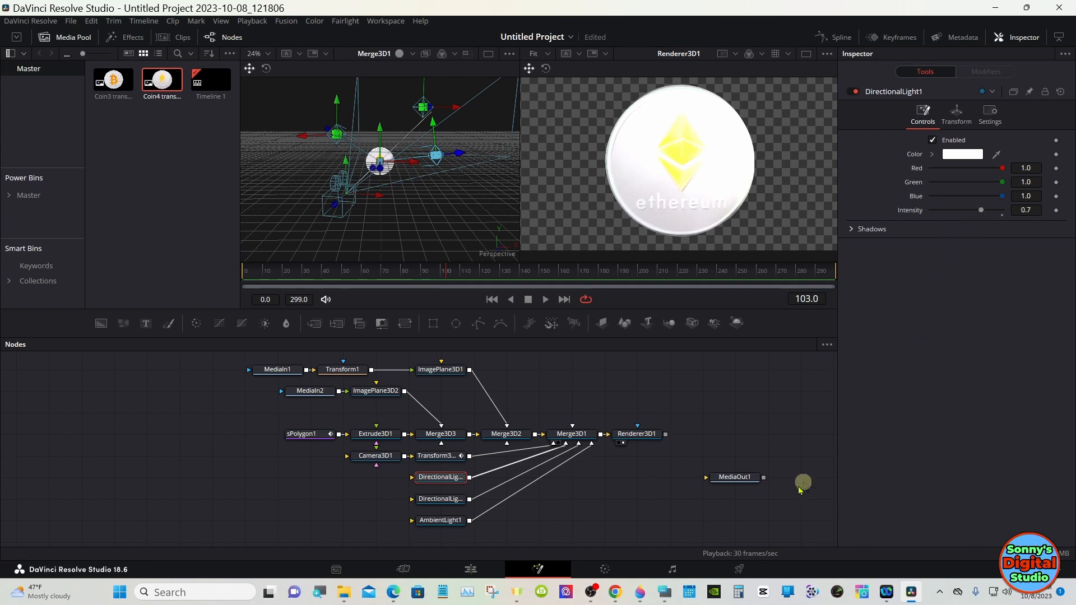
{"action": "left_click", "coordinate": [665, 591]}
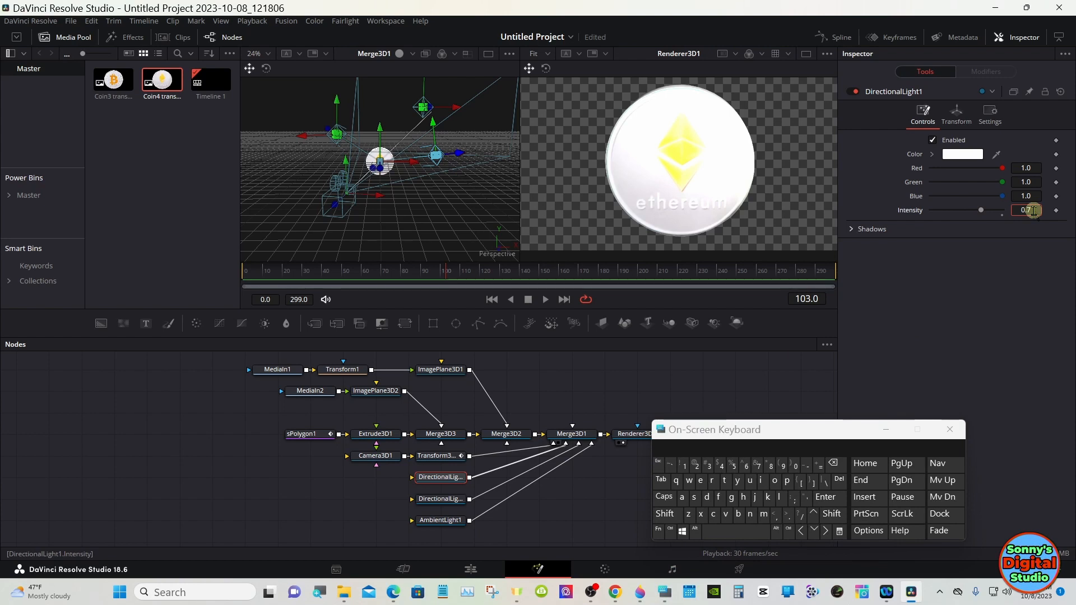
{"action": "left_click", "coordinate": [834, 463]}
{"action": "left_click", "coordinate": [746, 465]}
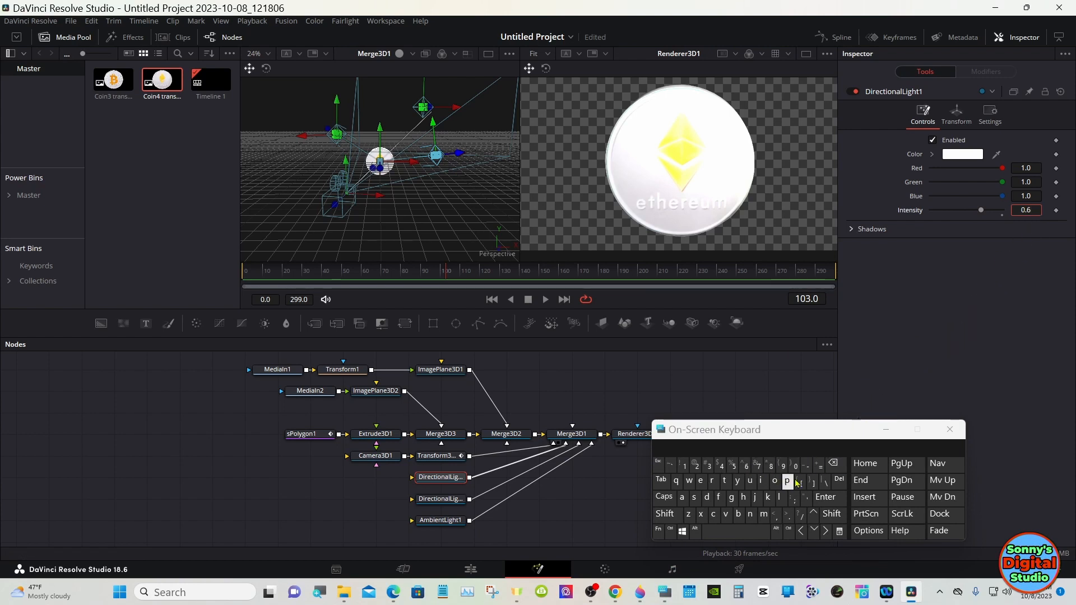
{"action": "left_click", "coordinate": [831, 494]}
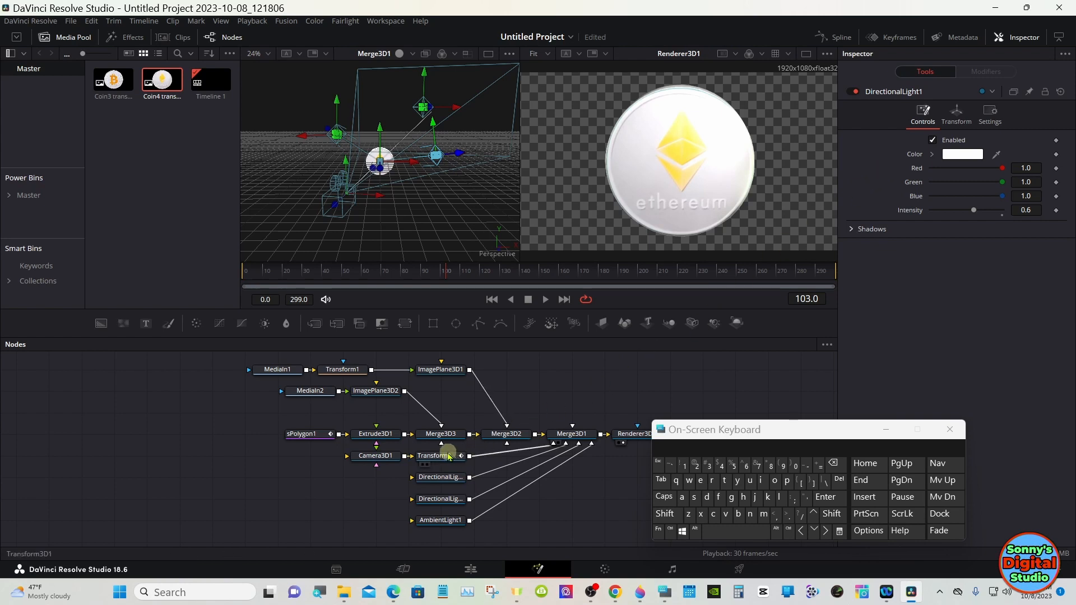
Step: Set DirectionalLight2's intensity to 0.6
{"action": "left_click", "coordinate": [440, 499]}
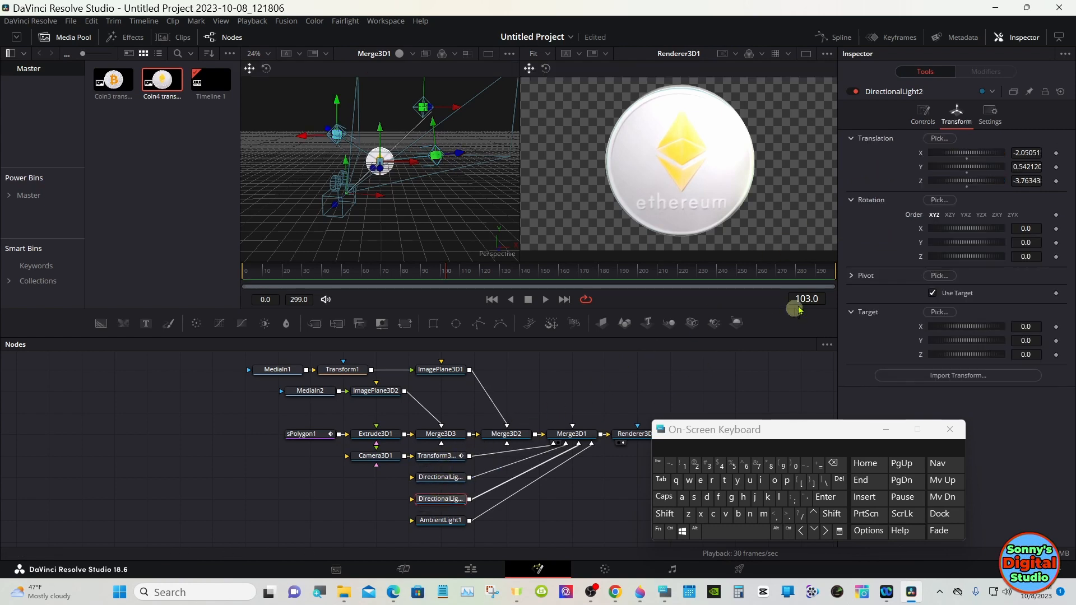
{"action": "left_click", "coordinate": [934, 117]}
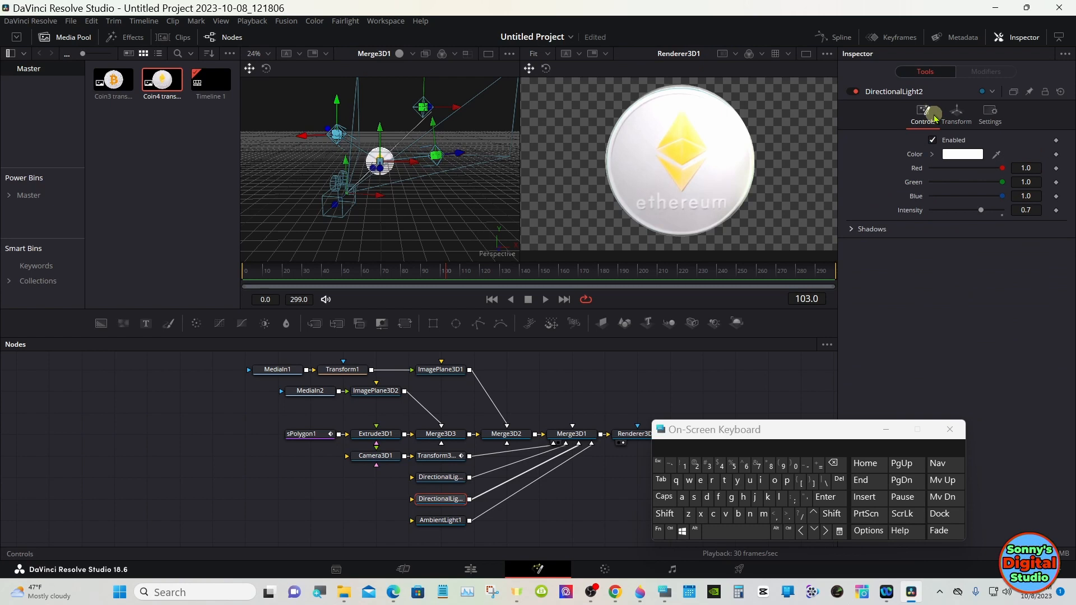
{"action": "left_click", "coordinate": [1033, 211]}
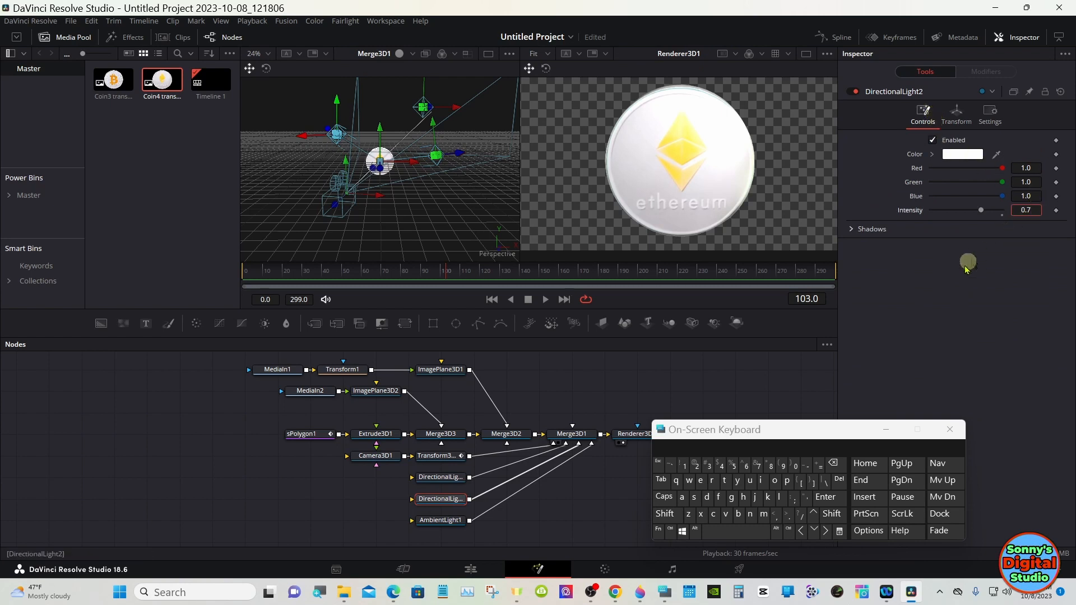
{"action": "left_click", "coordinate": [834, 464]}
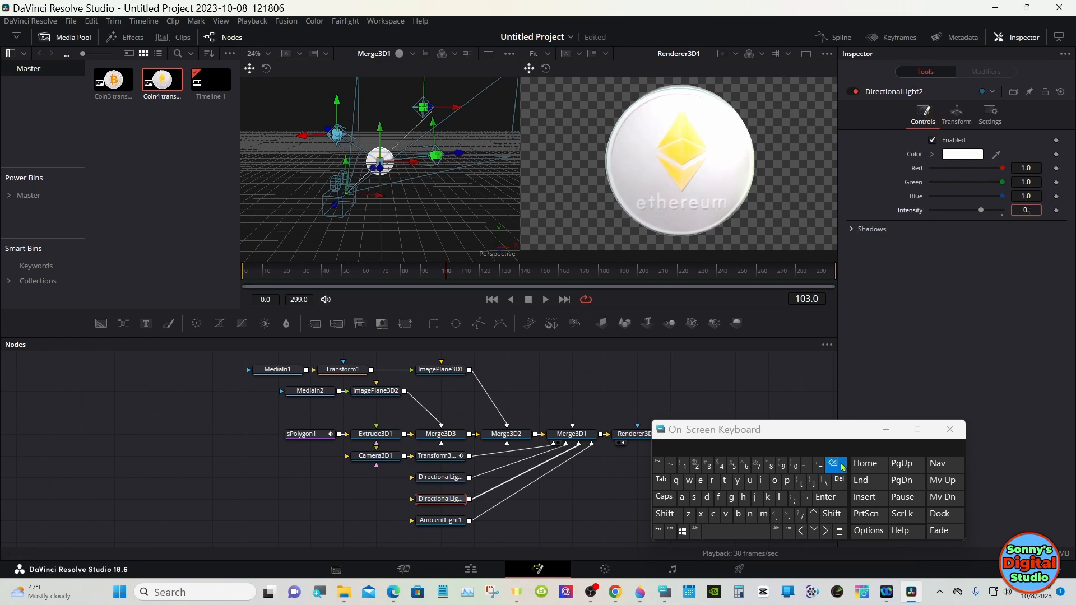
{"action": "left_click", "coordinate": [747, 467]}
{"action": "left_click", "coordinate": [825, 497]}
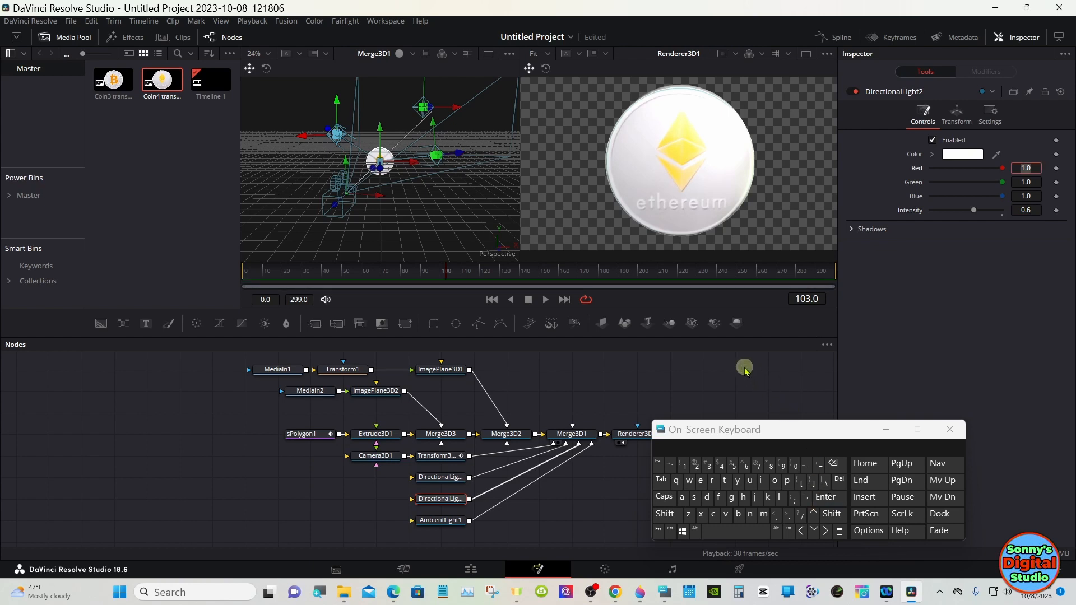
{"action": "left_click", "coordinate": [885, 429]}
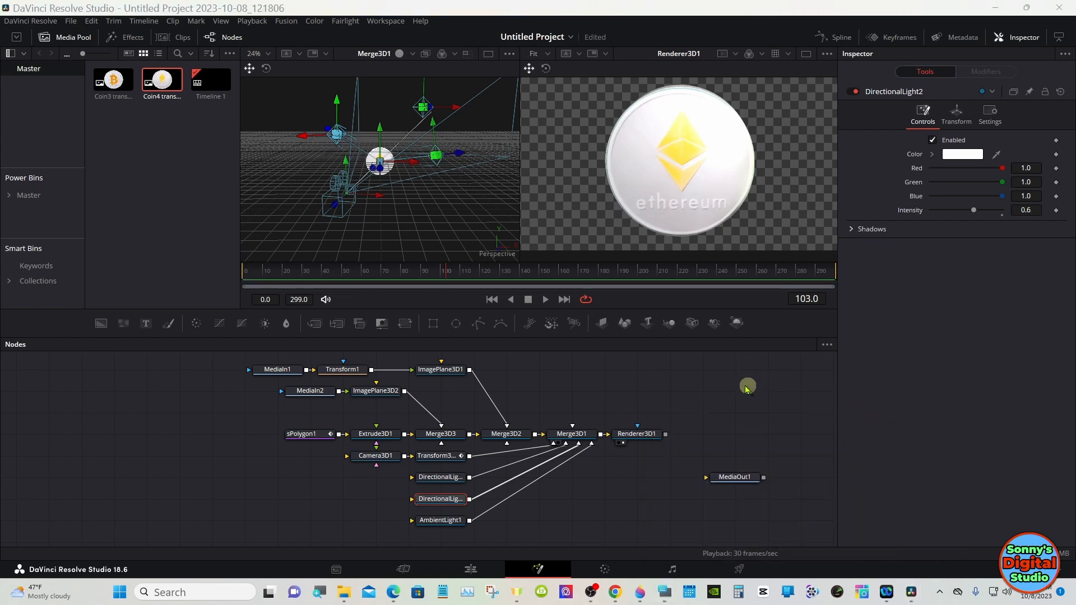
Step: Connect Renderer3D1's output to MediaOut1 and show MediaOut1 in the second viewer
{"action": "left_click", "coordinate": [743, 474]}
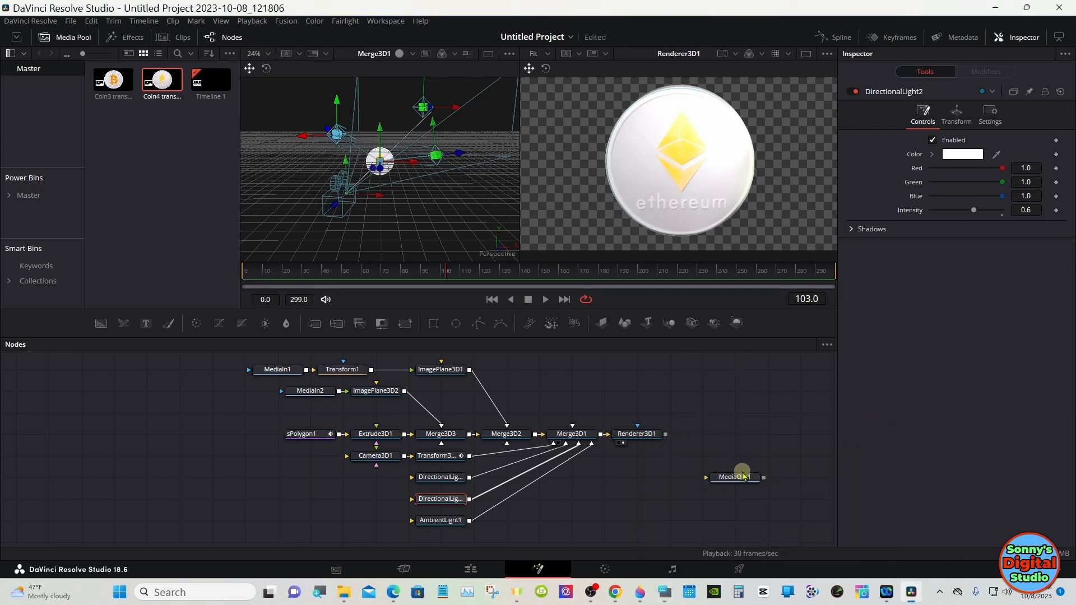
{"action": "left_click_drag", "start_coordinate": [741, 474], "coordinate": [741, 445]}
{"action": "left_click_drag", "start_coordinate": [666, 434], "coordinate": [739, 438]}
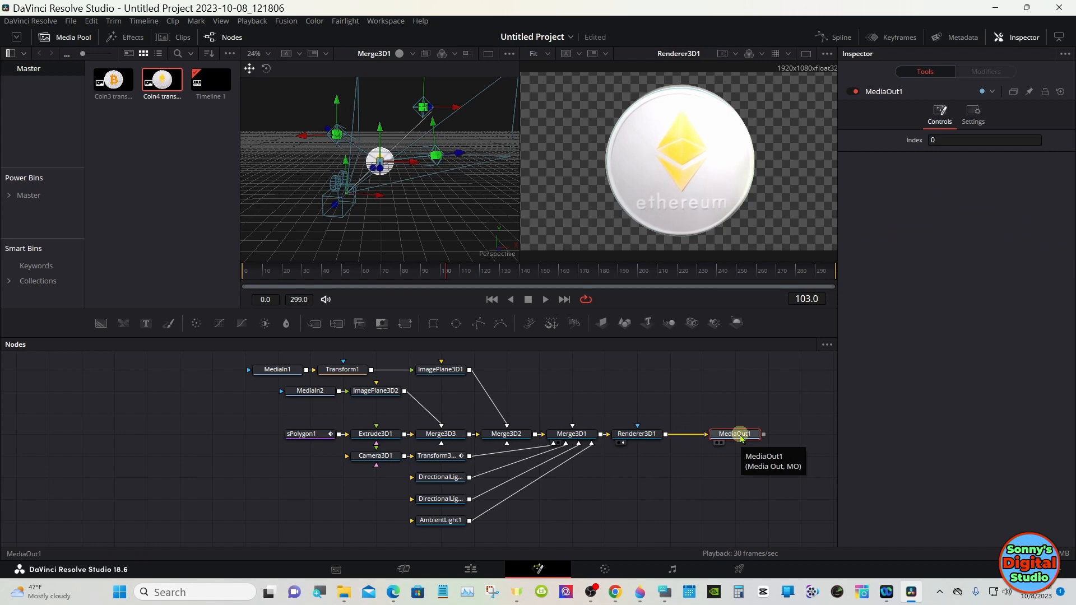
{"action": "key", "text": "2"}
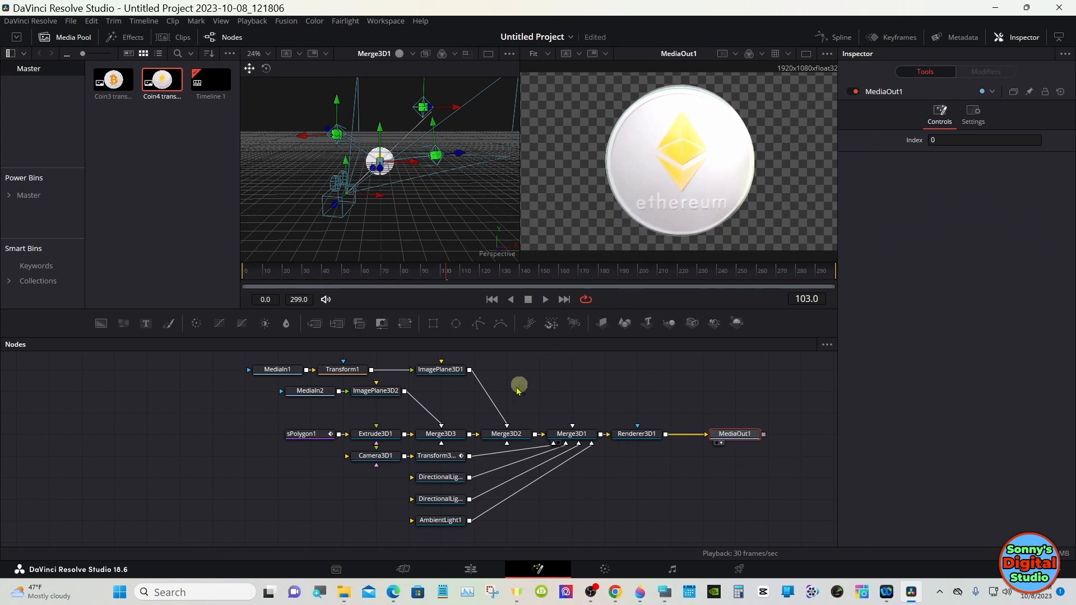
Step: Enable Override Diffuse Color on Extrude3D1's material and pick a light red edge color
{"action": "left_click", "coordinate": [394, 440]}
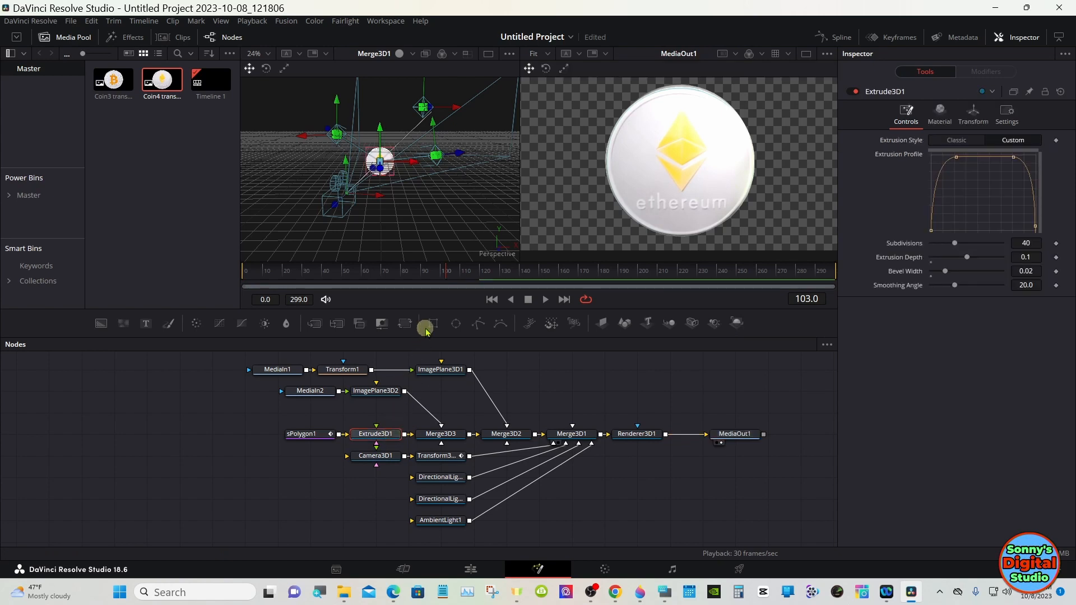
{"action": "left_click", "coordinate": [505, 272]}
{"action": "left_click_drag", "start_coordinate": [505, 272], "coordinate": [489, 271]}
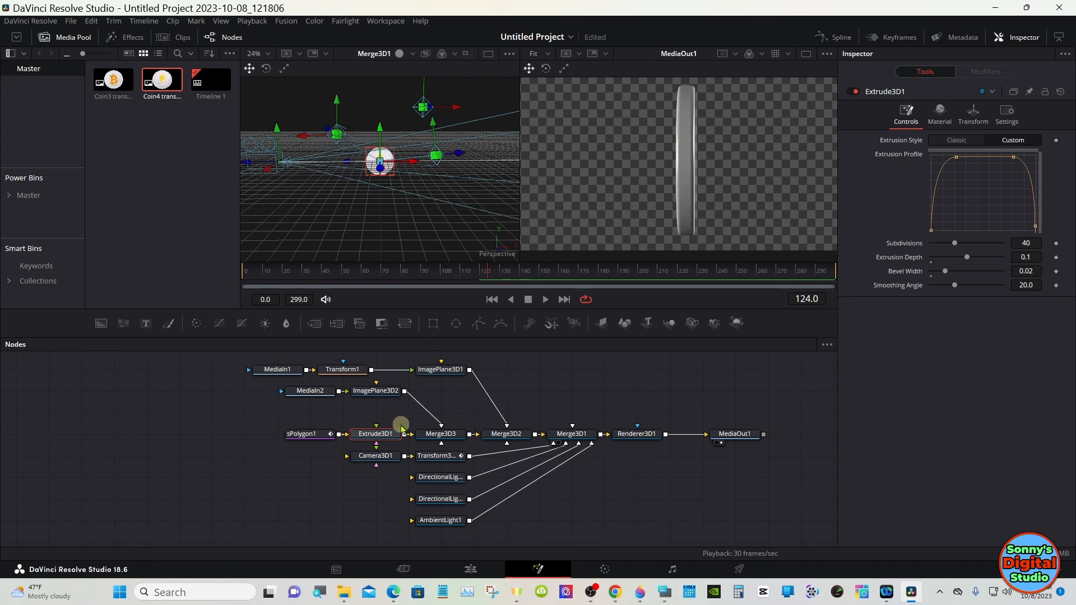
{"action": "left_click", "coordinate": [936, 124]}
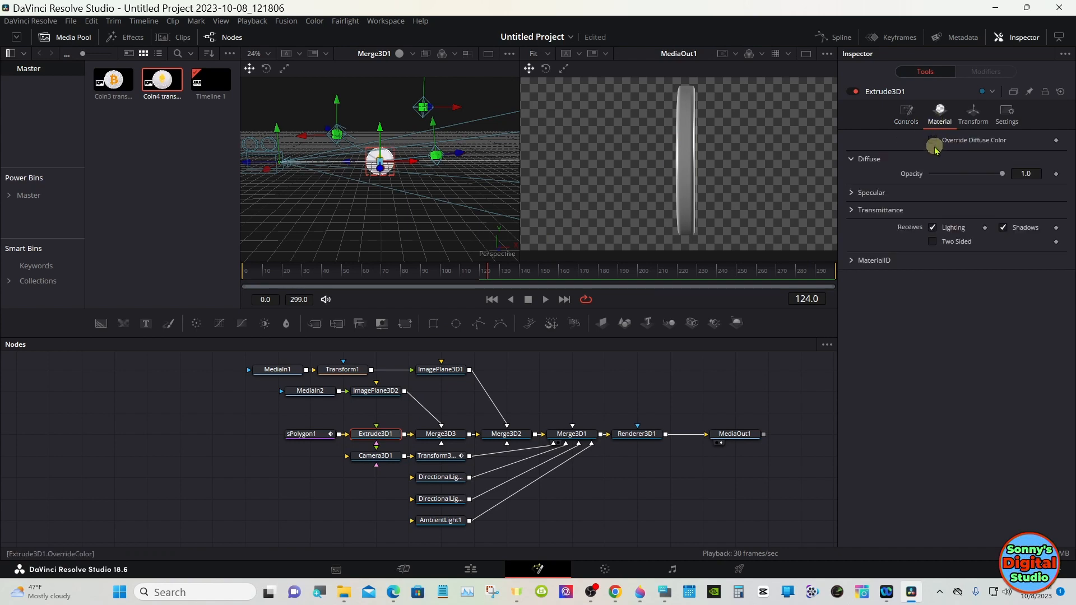
{"action": "left_click", "coordinate": [933, 142]}
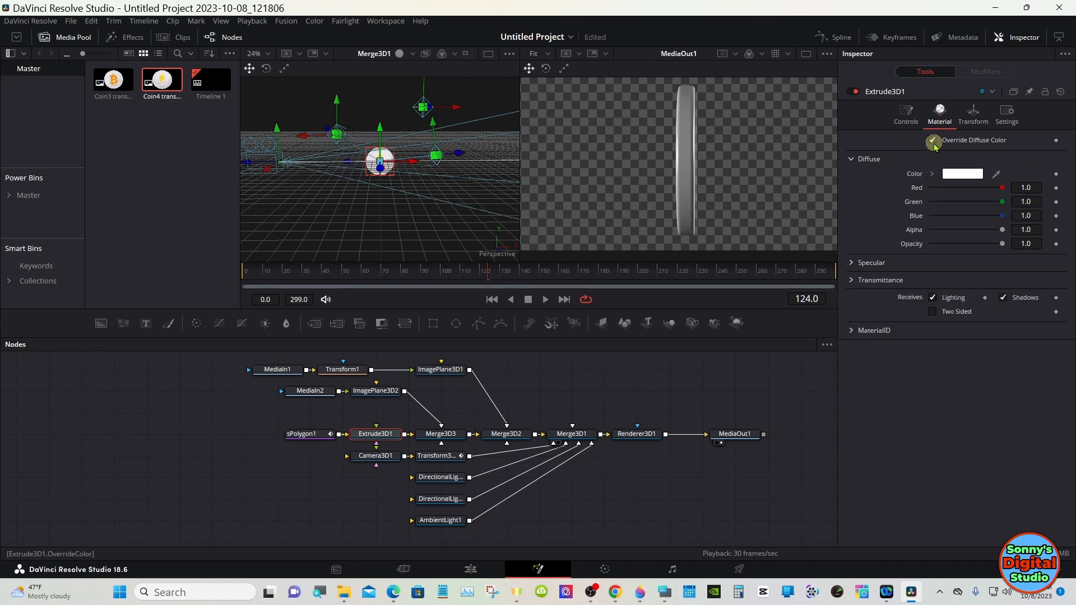
{"action": "left_click", "coordinate": [945, 174]}
{"action": "left_click_drag", "start_coordinate": [972, 193], "coordinate": [978, 200]}
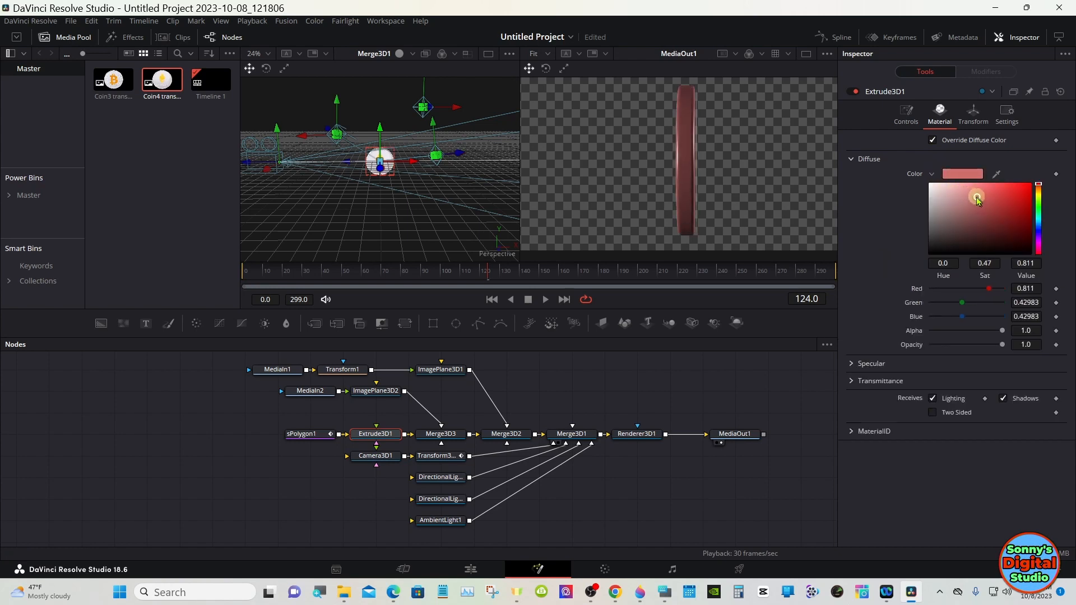
Step: Try a yellow-green and then a near-white diffuse color for the coin's extruded edge
{"action": "left_click", "coordinate": [670, 270]}
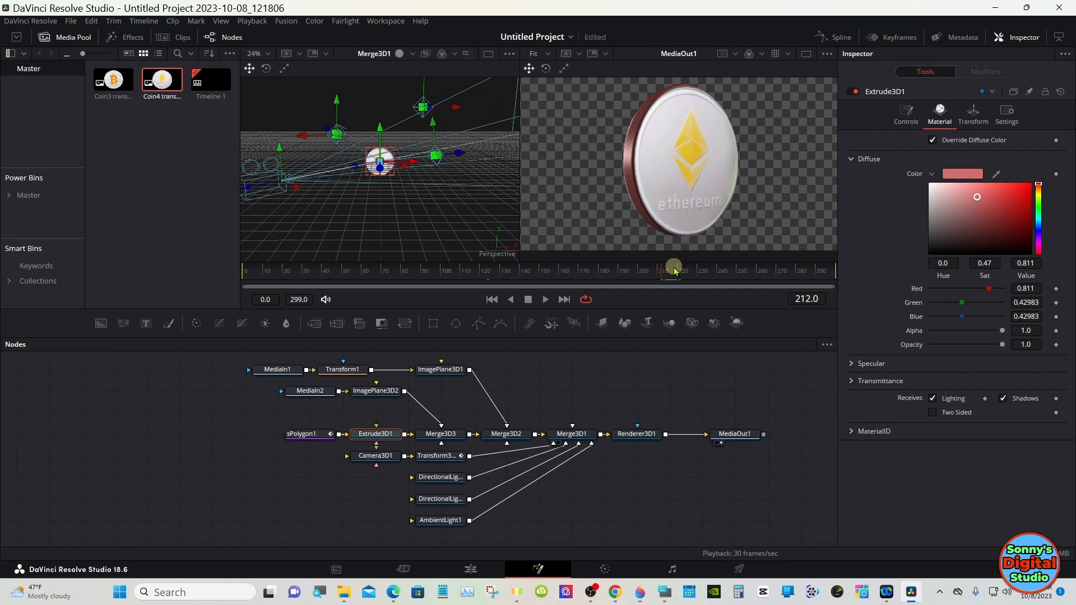
{"action": "mouse_move", "coordinate": [1038, 198]}
{"action": "left_mouse_down"}
{"action": "mouse_move", "coordinate": [1040, 236]}
{"action": "mouse_move", "coordinate": [1028, 200]}
{"action": "left_mouse_up"}
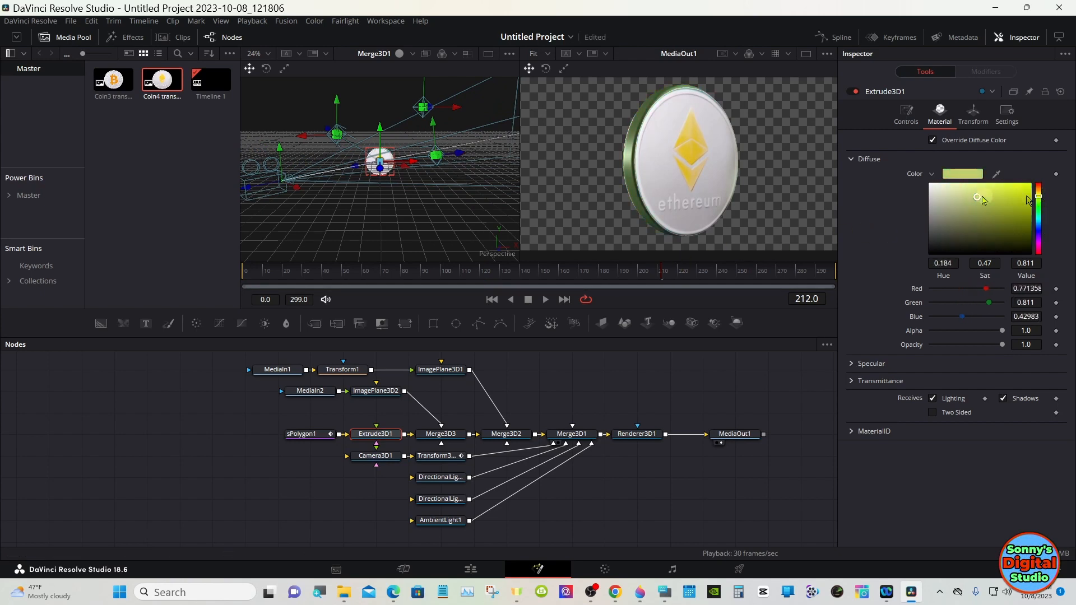
{"action": "left_click", "coordinate": [931, 188]}
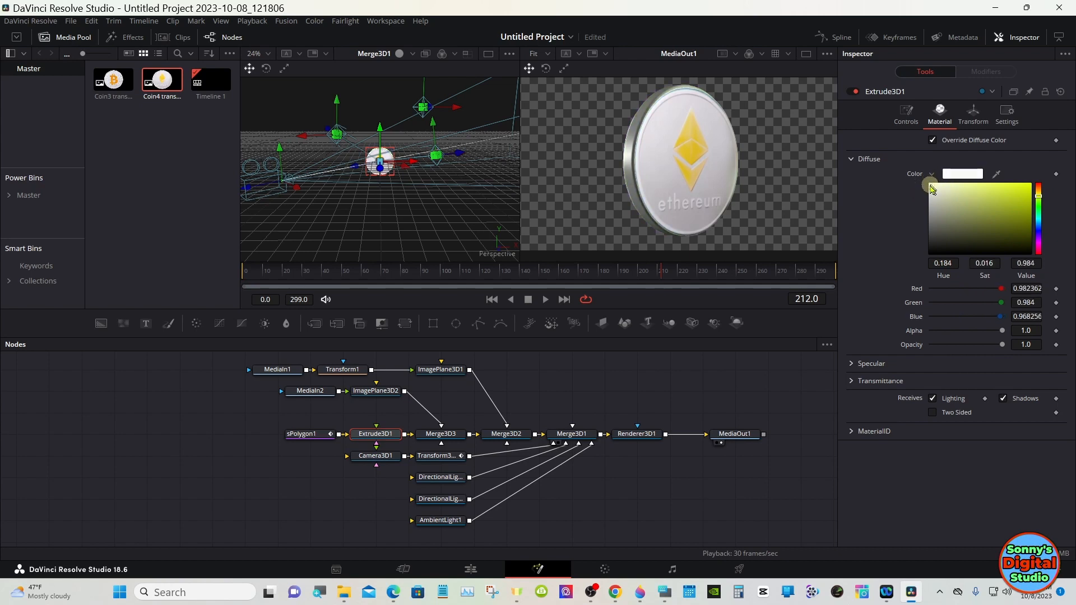
{"action": "left_click", "coordinate": [931, 174]}
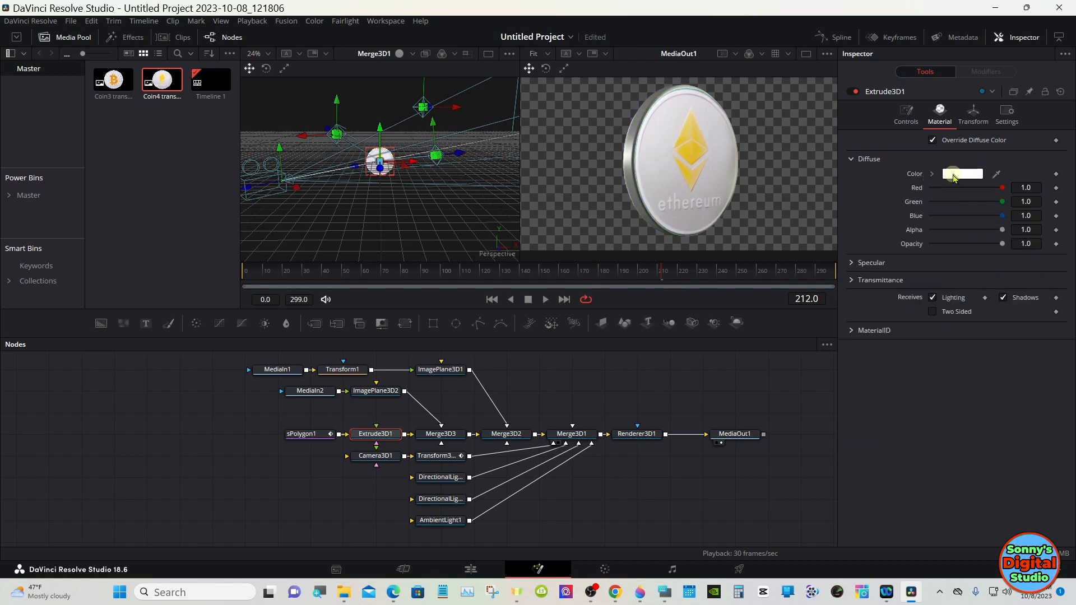
Step: Set the diffuse color of Extrude3D1's edge to pure white (#ffffff)
{"action": "left_click", "coordinate": [955, 178]}
{"action": "left_click", "coordinate": [402, 213]}
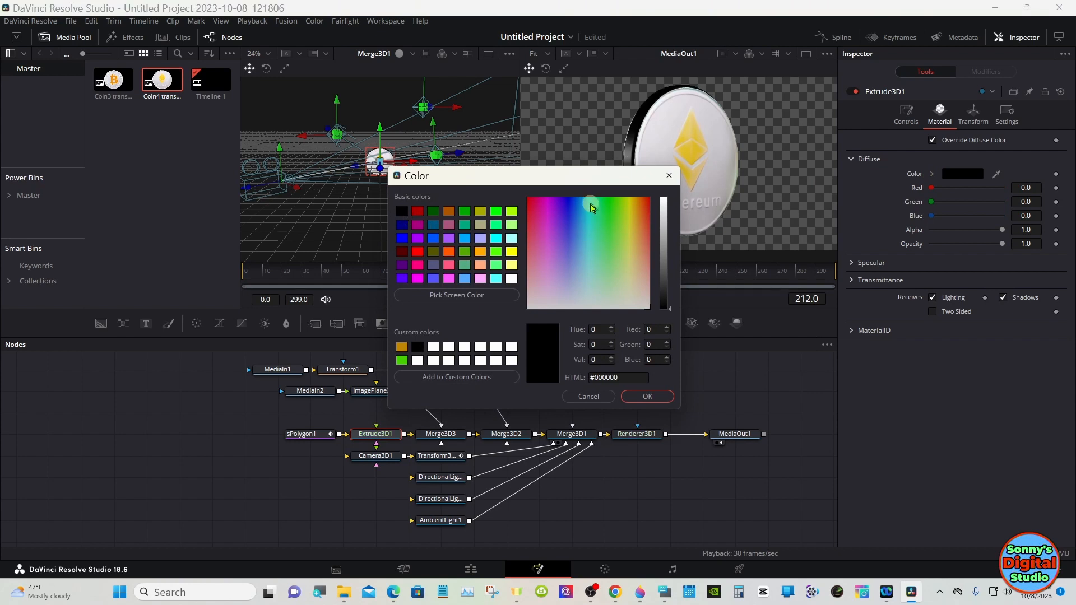
{"action": "left_click_drag", "start_coordinate": [589, 178], "coordinate": [592, 255]}
{"action": "left_click", "coordinate": [672, 385]}
{"action": "left_click_drag", "start_coordinate": [672, 386], "coordinate": [674, 303]}
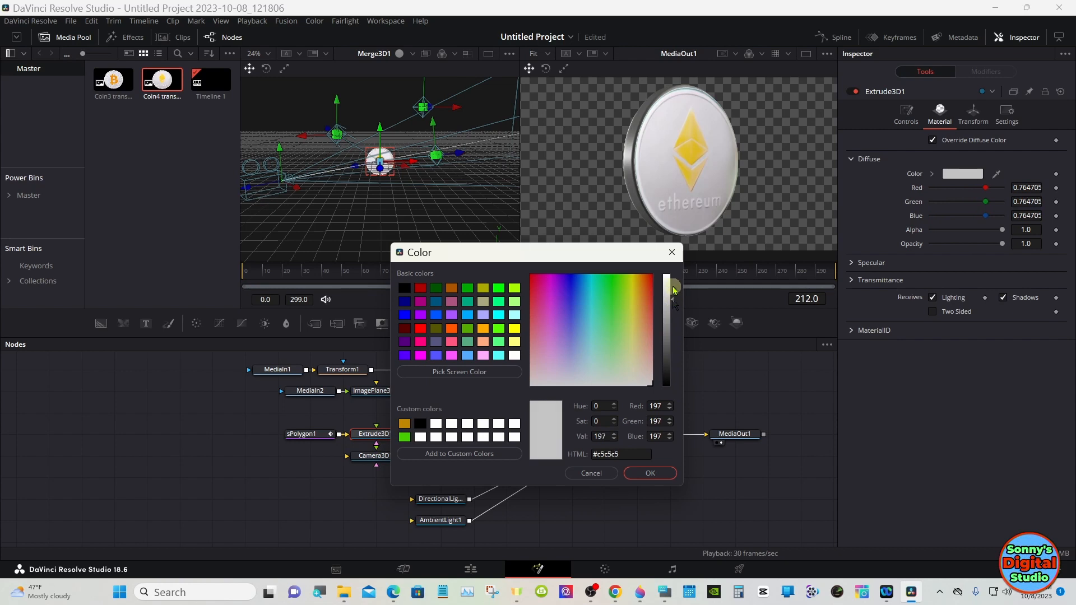
{"action": "left_click_drag", "start_coordinate": [674, 290], "coordinate": [672, 268]}
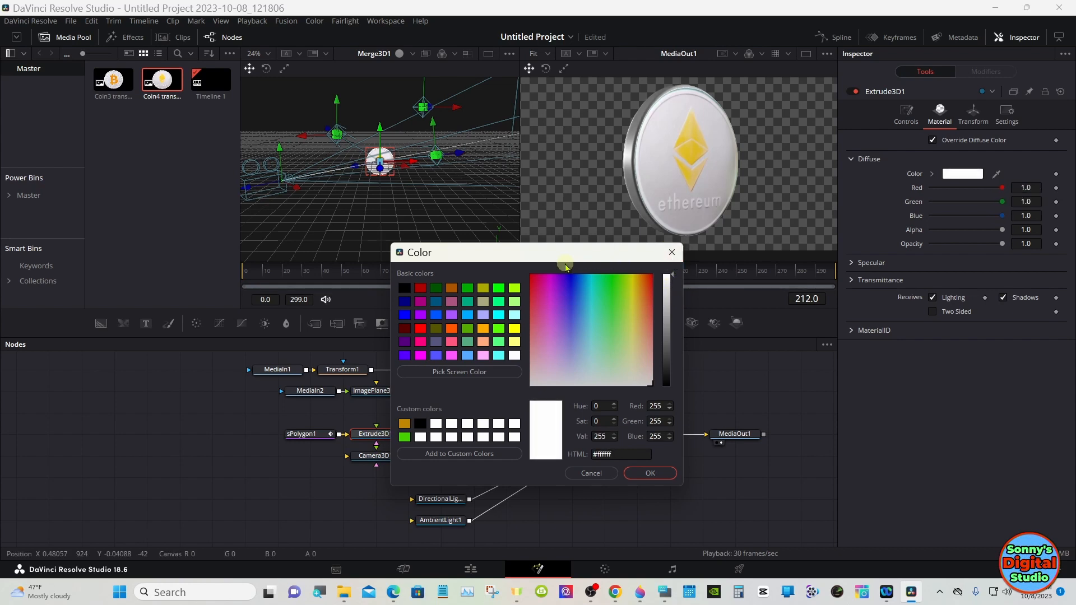
{"action": "left_click", "coordinate": [650, 473]}
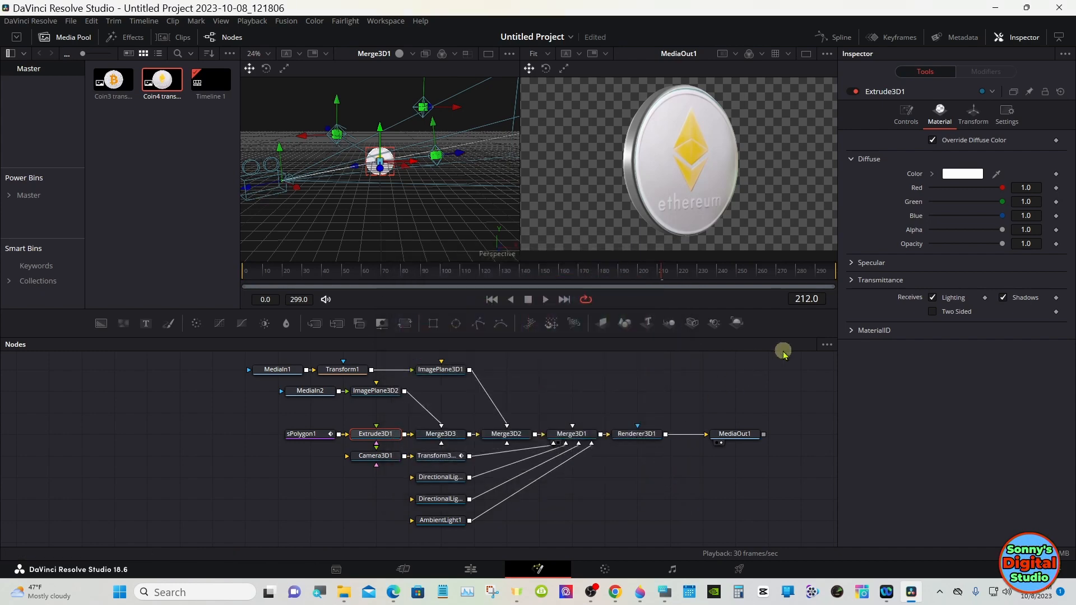
Step: On the Edit page, move the Fusion Composition clip up onto the Video 2 track
{"action": "left_click", "coordinate": [582, 380]}
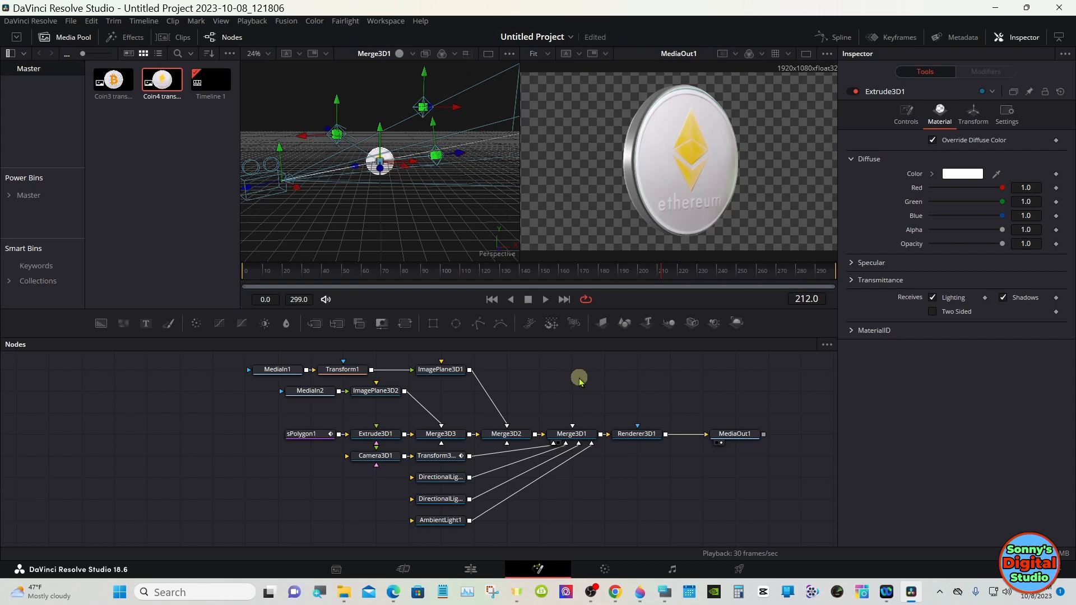
{"action": "left_click", "coordinate": [471, 569]}
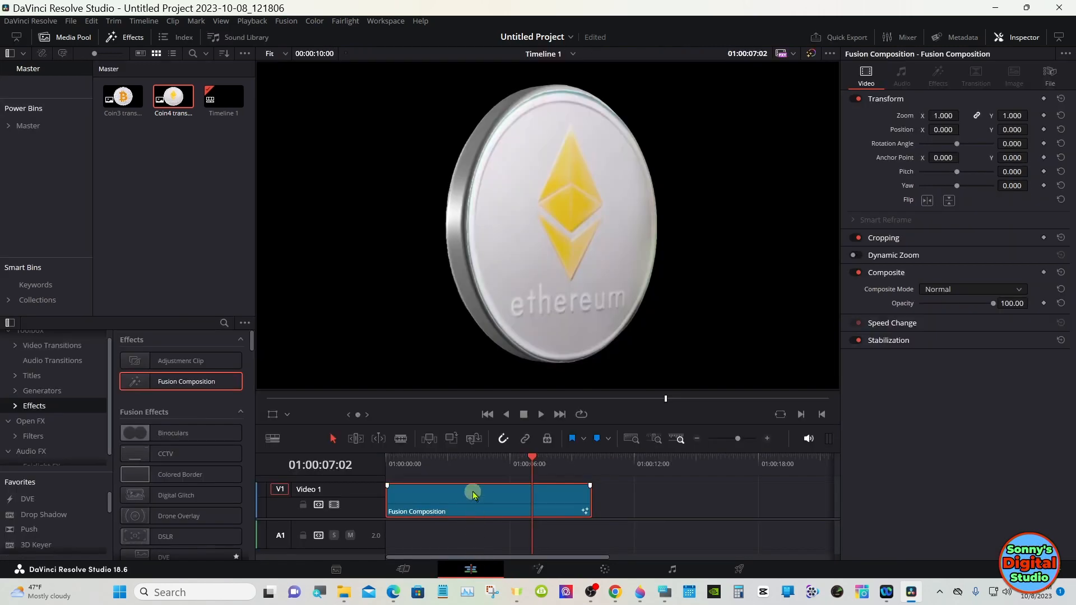
{"action": "left_click_drag", "start_coordinate": [473, 452], "coordinate": [472, 395]}
{"action": "left_click_drag", "start_coordinate": [469, 463], "coordinate": [461, 440]}
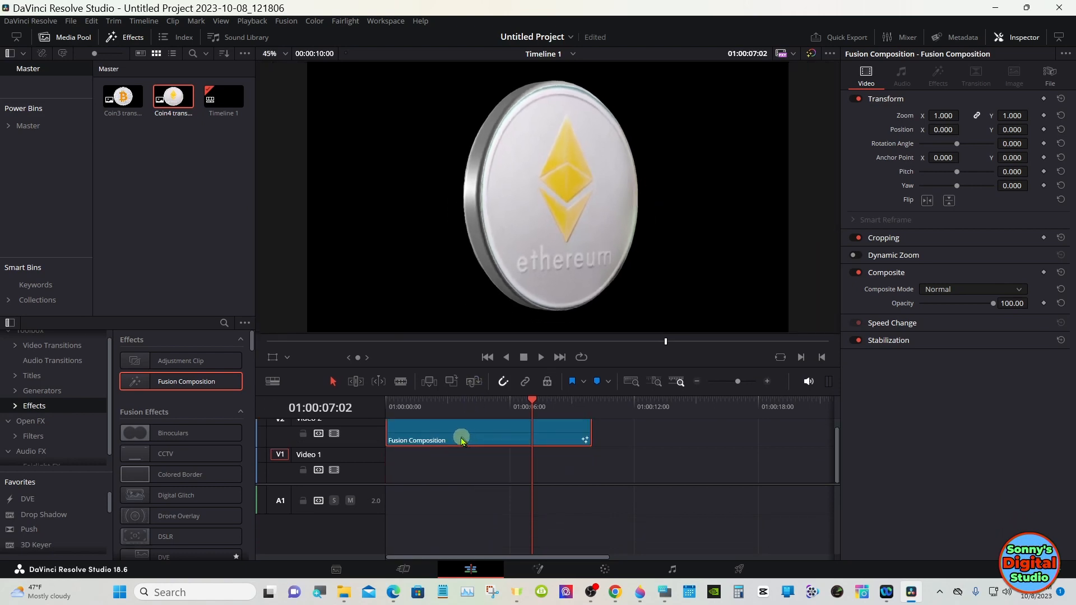
Step: Add a Solid Color generator to Video 1 and extend it to the Fusion Composition's length
{"action": "left_click", "coordinate": [42, 390]}
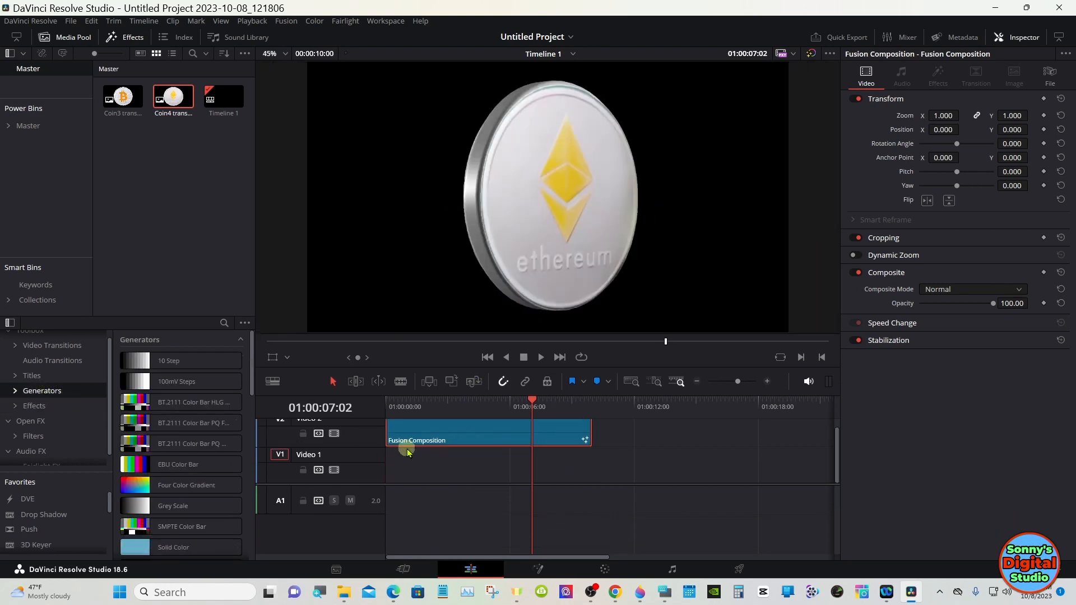
{"action": "left_click_drag", "start_coordinate": [173, 547], "coordinate": [394, 474]}
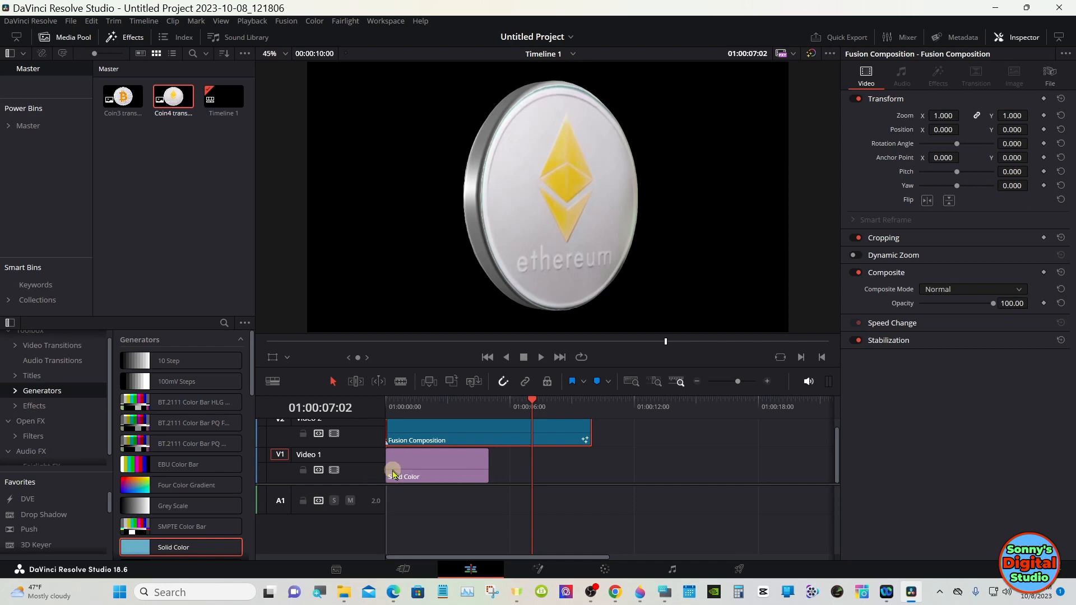
{"action": "left_click_drag", "start_coordinate": [487, 468], "coordinate": [586, 458]}
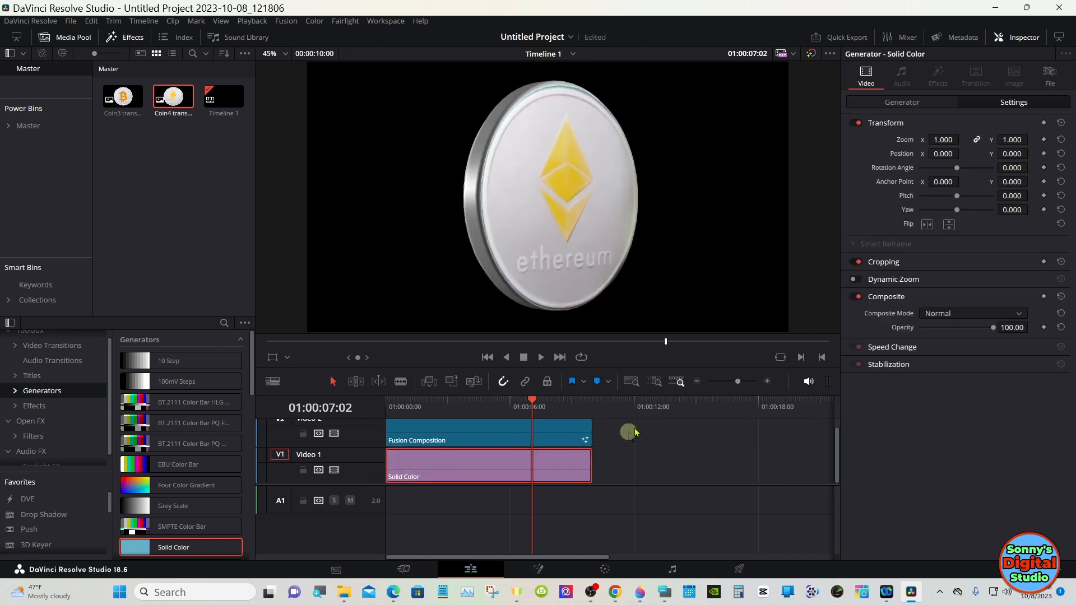
Step: Set the Solid Color generator's color to dark green #008300
{"action": "left_click", "coordinate": [903, 102]}
{"action": "left_click", "coordinate": [928, 140]}
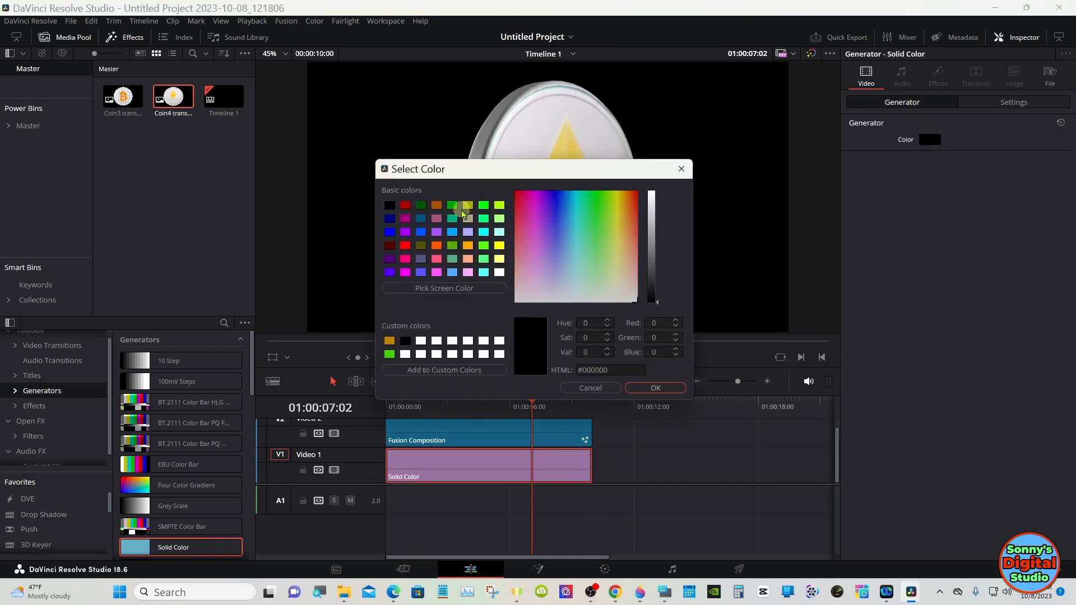
{"action": "left_click", "coordinate": [483, 207]}
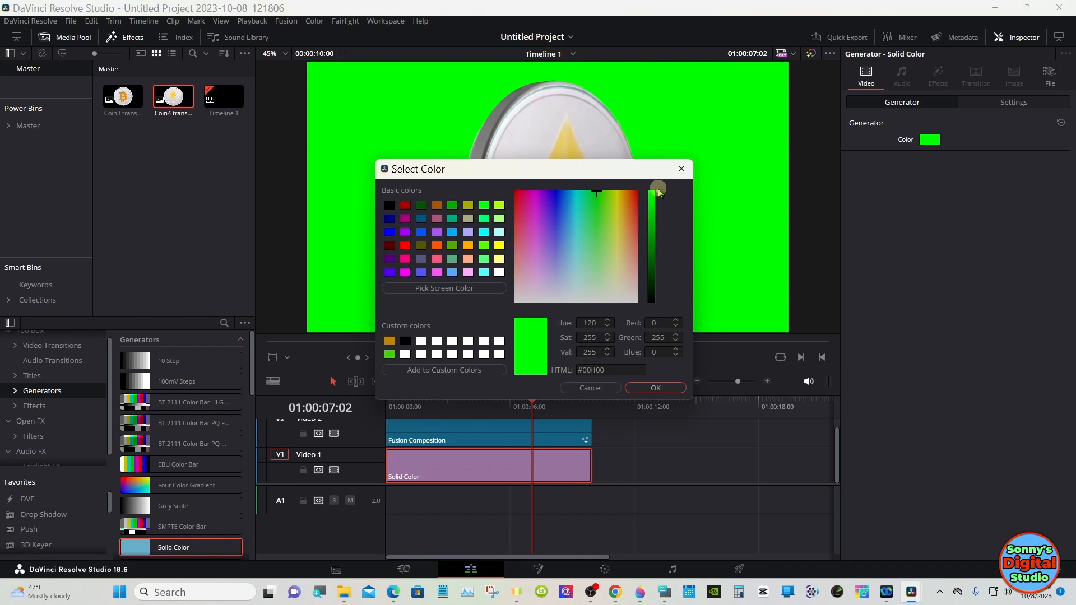
{"action": "left_click_drag", "start_coordinate": [658, 192], "coordinate": [658, 246]}
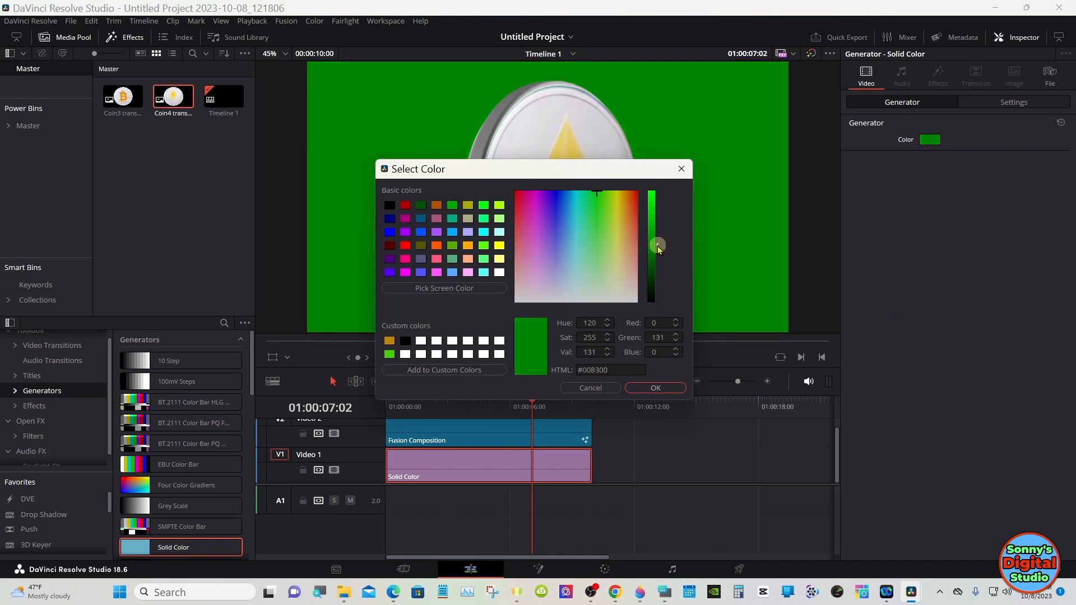
{"action": "left_click", "coordinate": [654, 388]}
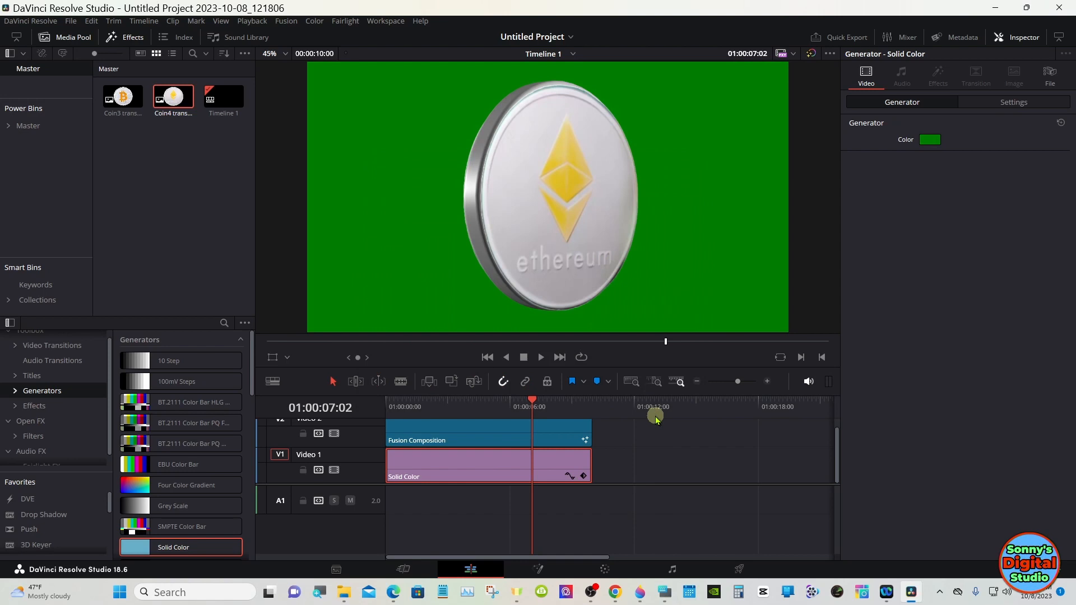
Step: Set the playback render cache to Smart
{"action": "left_click", "coordinate": [555, 435]}
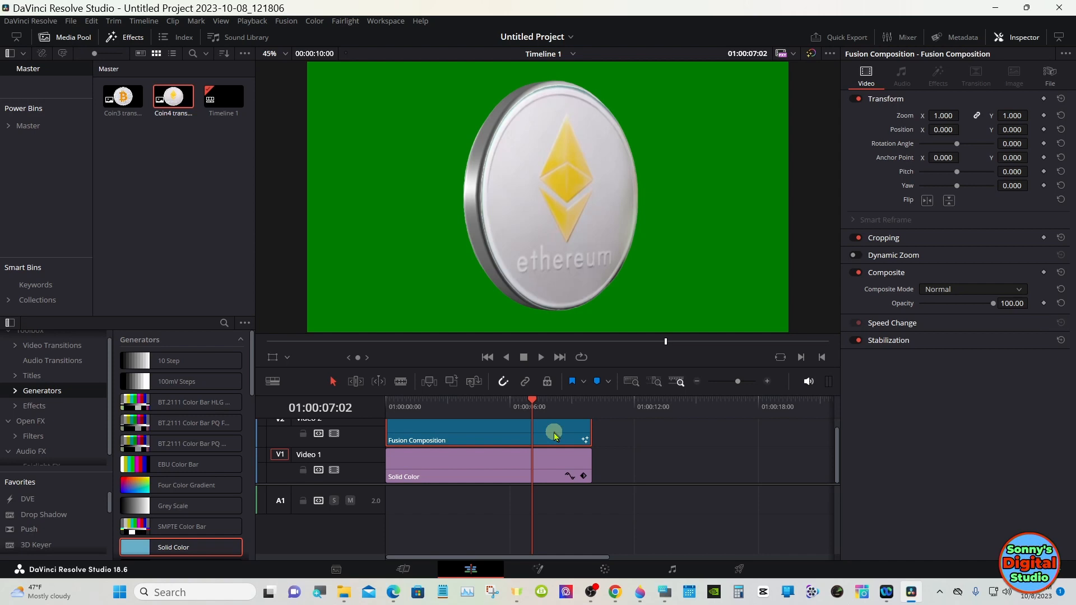
{"action": "left_click", "coordinate": [657, 483]}
{"action": "scroll", "coordinate": [656, 483], "scroll_direction": "up", "scroll_amount": 3}
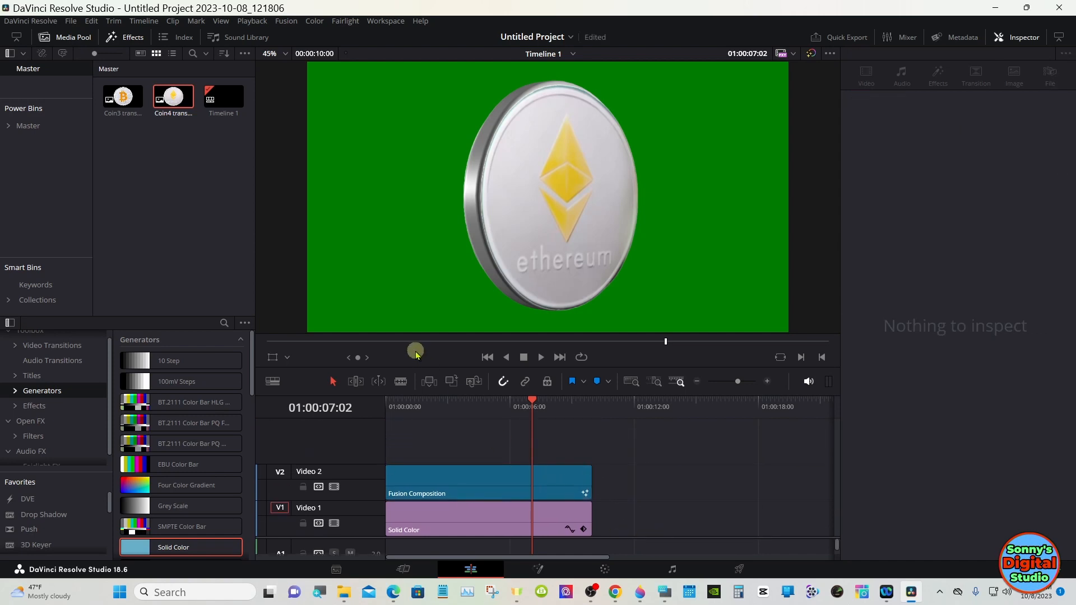
{"action": "left_click", "coordinate": [250, 23]}
{"action": "mouse_move", "coordinate": [386, 77]}
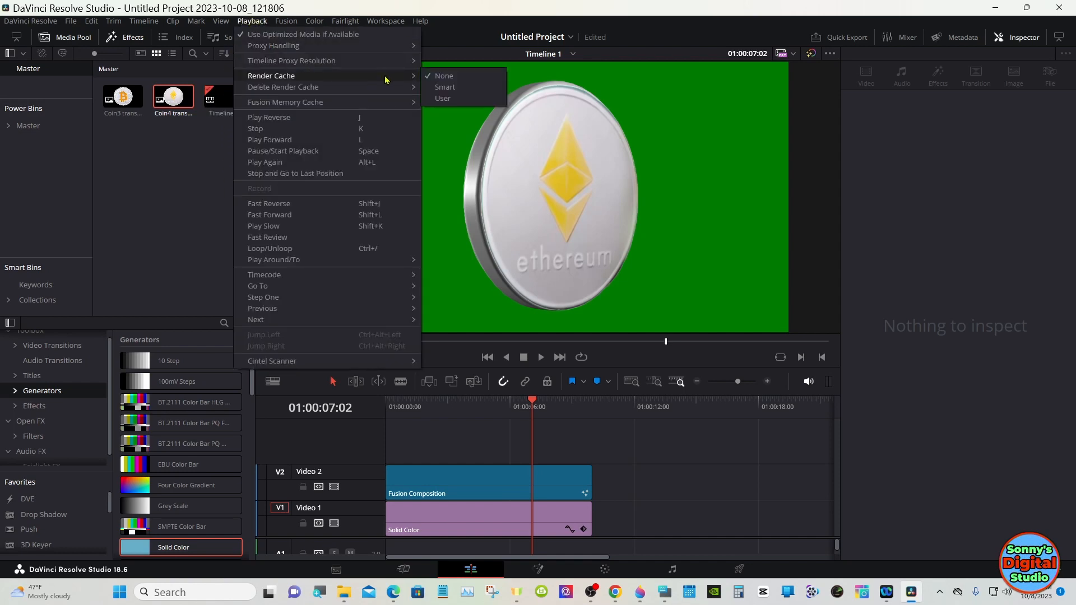
{"action": "left_click", "coordinate": [436, 87]}
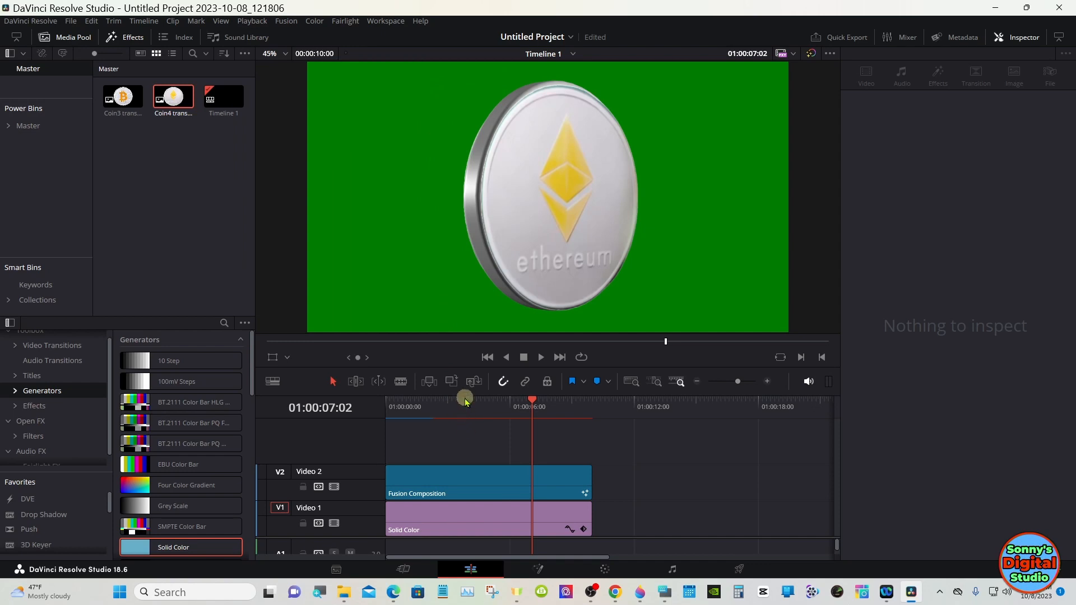
Step: In the Fusion page, set Camera3D1's Z translation to 3.9
{"action": "left_click_drag", "start_coordinate": [462, 395], "coordinate": [462, 459]}
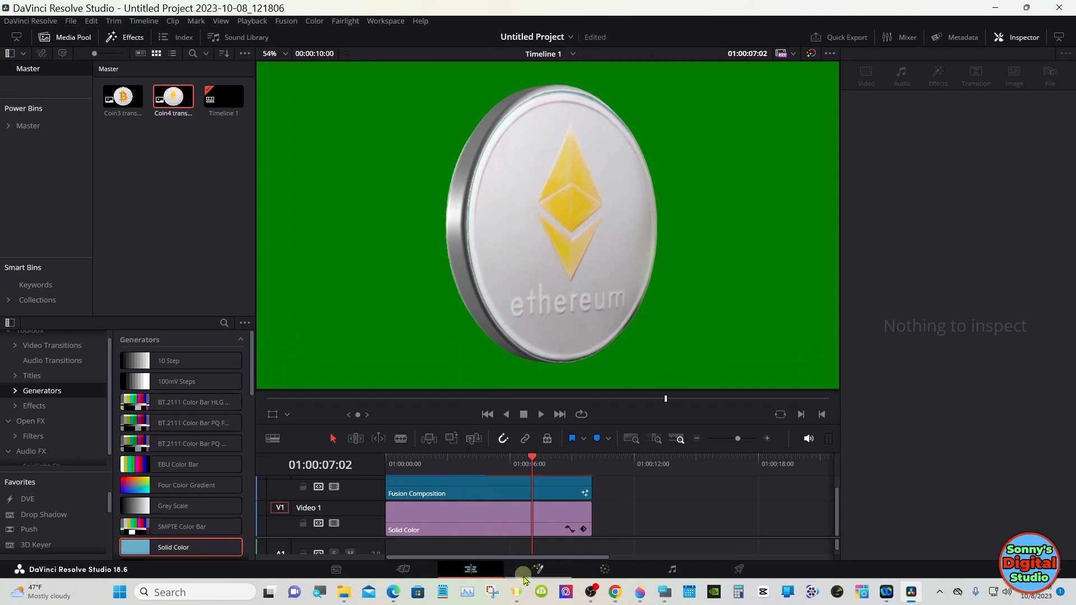
{"action": "left_click", "coordinate": [539, 569]}
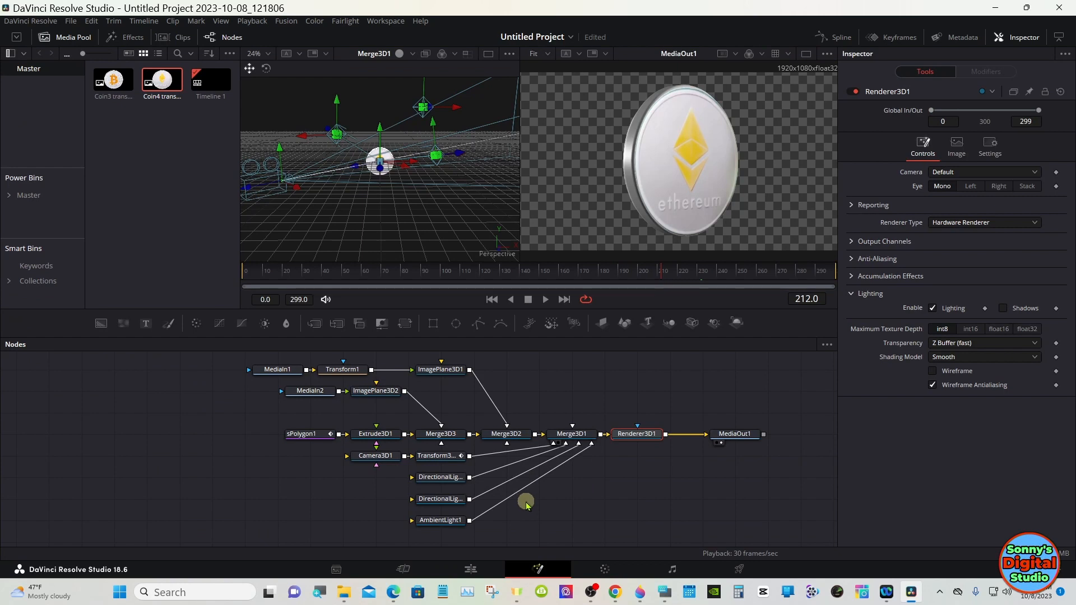
{"action": "left_click", "coordinate": [384, 456]}
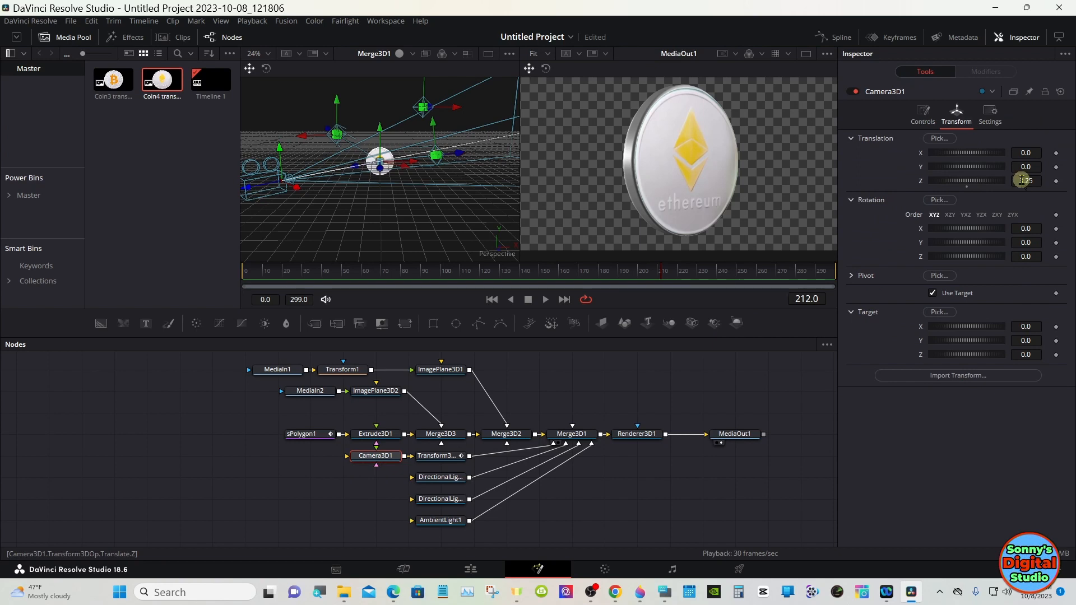
{"action": "mouse_move", "coordinate": [1022, 181]}
{"action": "left_mouse_down"}
{"action": "mouse_move", "coordinate": [1055, 178]}
{"action": "mouse_move", "coordinate": [1021, 180]}
{"action": "left_mouse_up"}
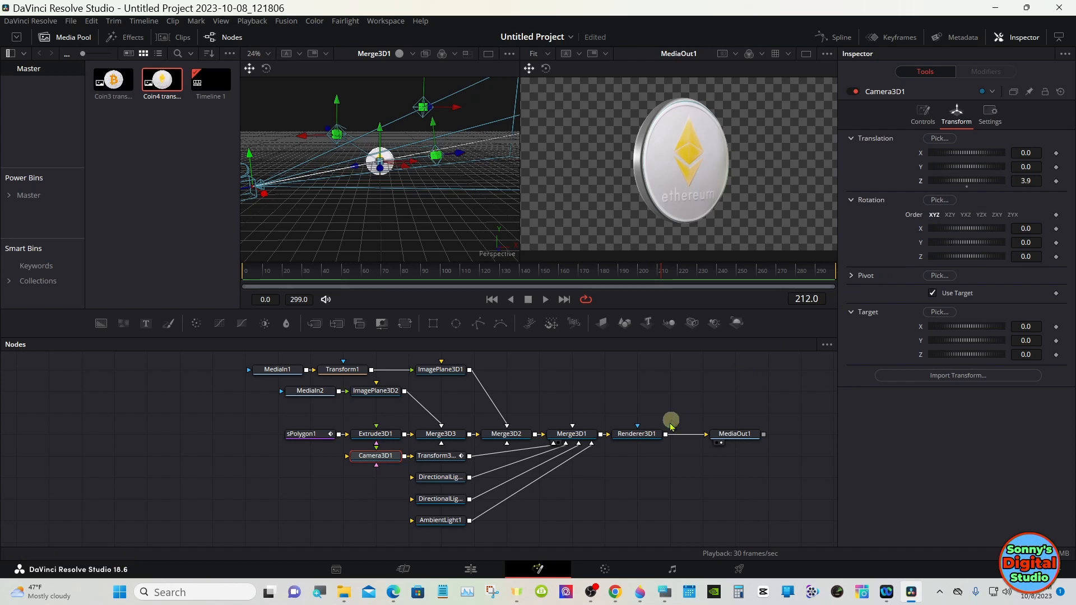
Step: Play back and scrub the spinning coin over the green background on the Edit page
{"action": "left_click", "coordinate": [477, 571]}
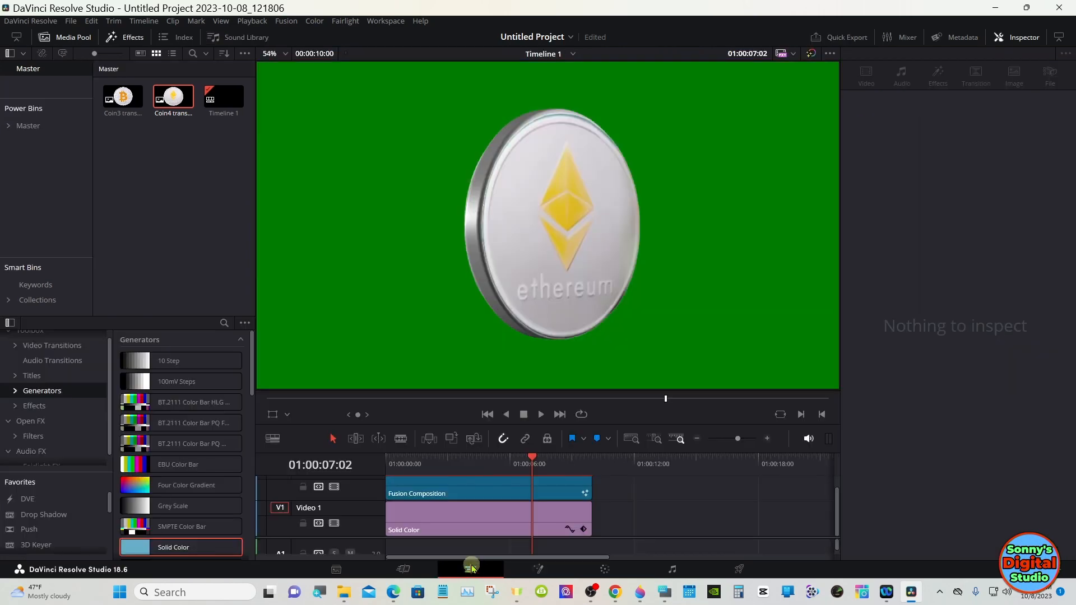
{"action": "left_click_drag", "start_coordinate": [400, 462], "coordinate": [385, 462]}
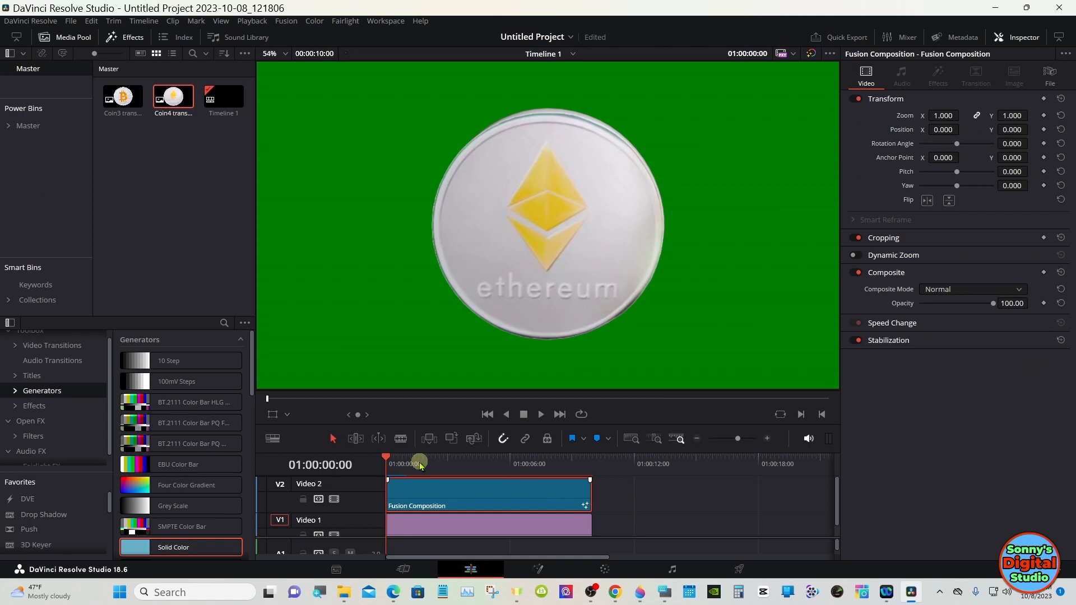
{"action": "left_click", "coordinate": [538, 414]}
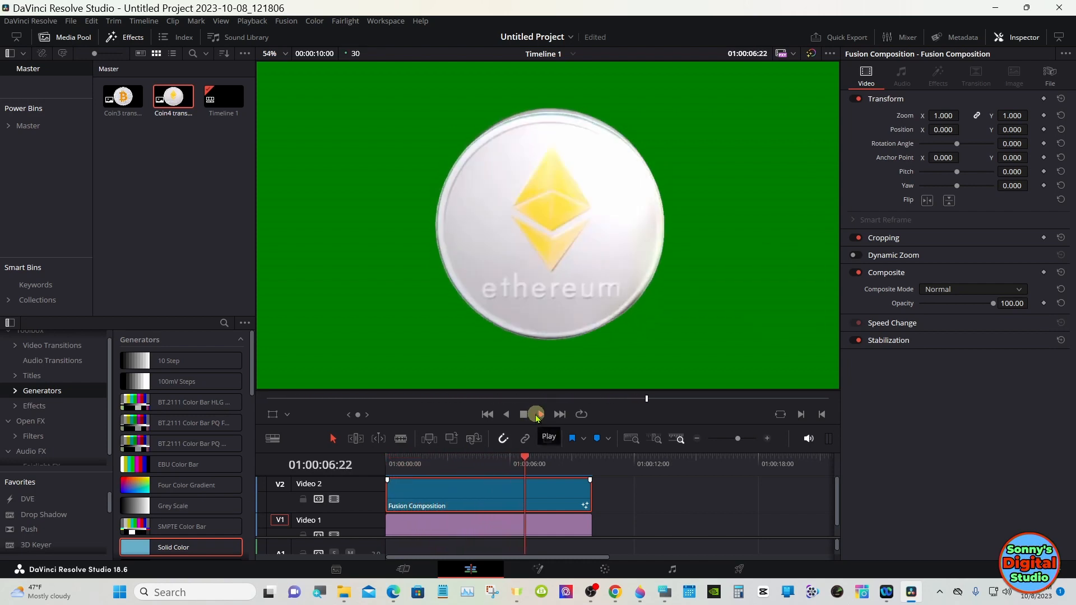
{"action": "left_click", "coordinate": [527, 415]}
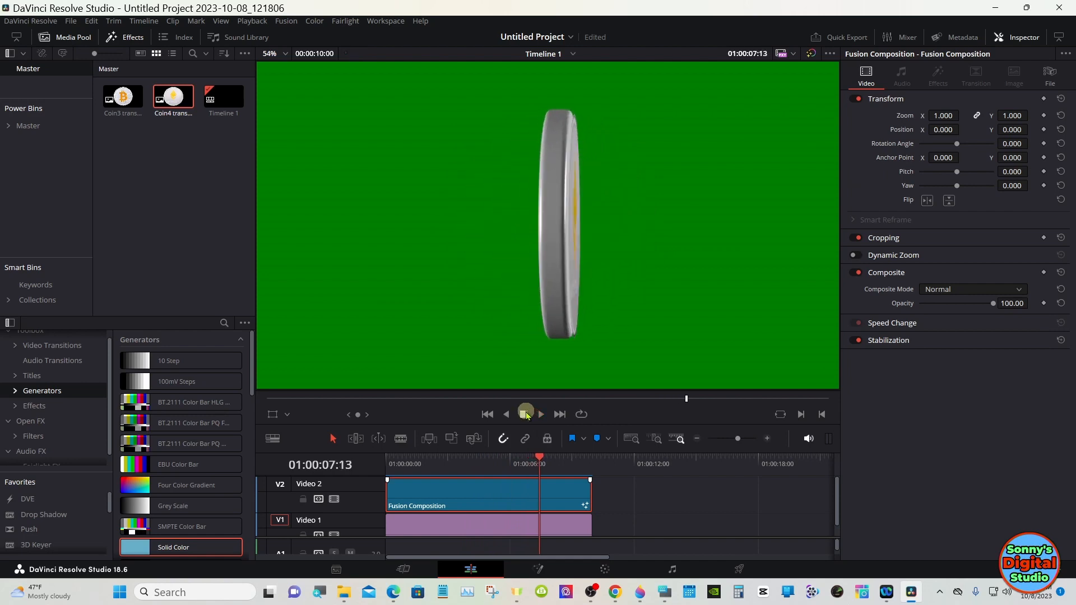
{"action": "left_click_drag", "start_coordinate": [539, 458], "coordinate": [540, 458]}
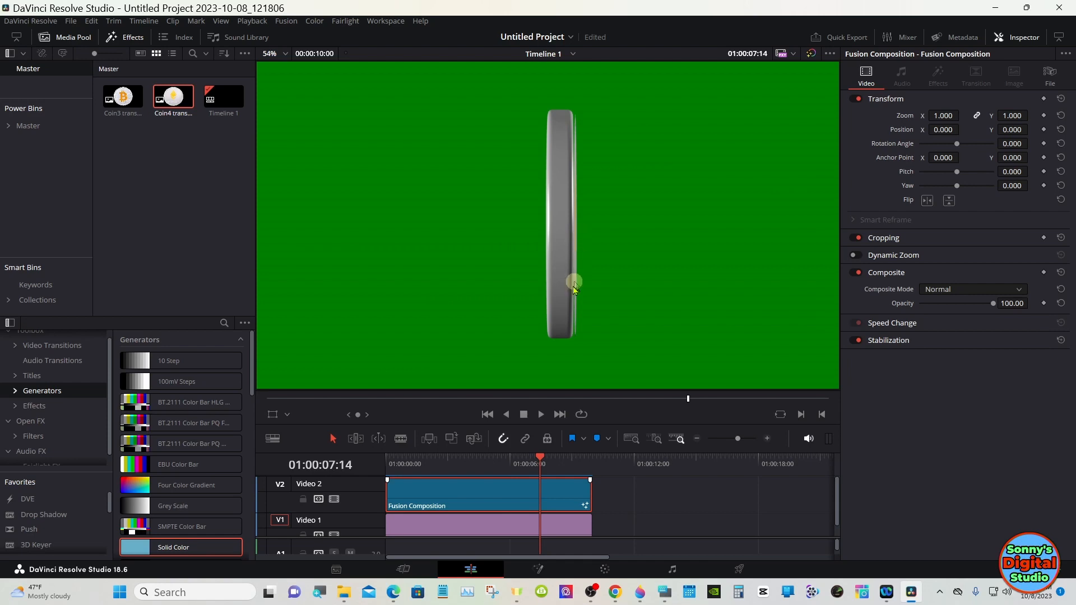
{"action": "left_click_drag", "start_coordinate": [539, 458], "coordinate": [536, 458]}
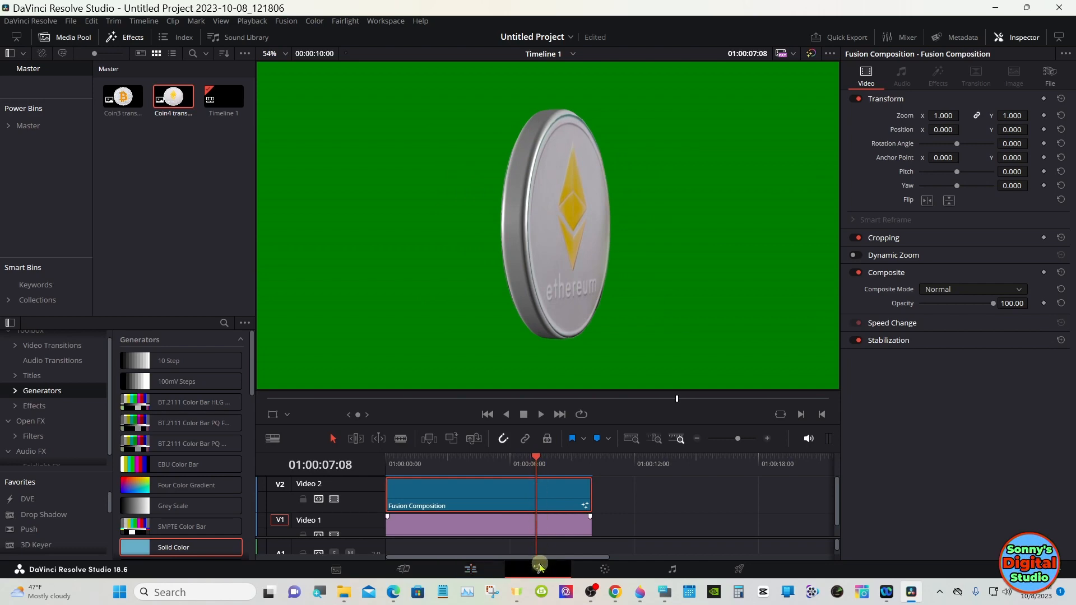
{"action": "left_click", "coordinate": [537, 569]}
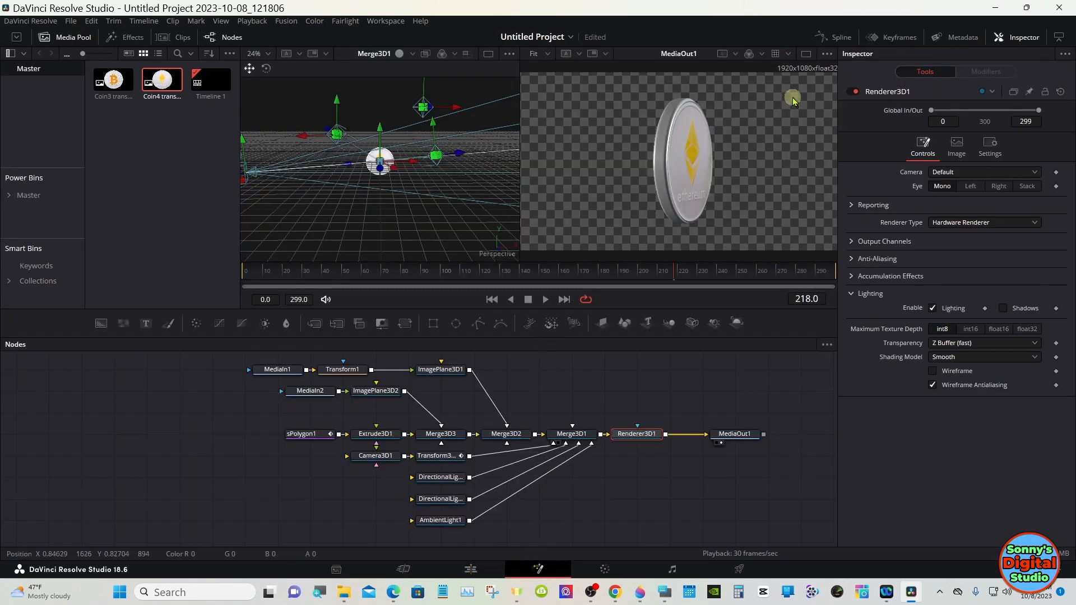
Step: Enlarge and zoom the single MediaOut1 viewer and scrub to examine the coin's edge-on frames
{"action": "left_click", "coordinate": [806, 54]}
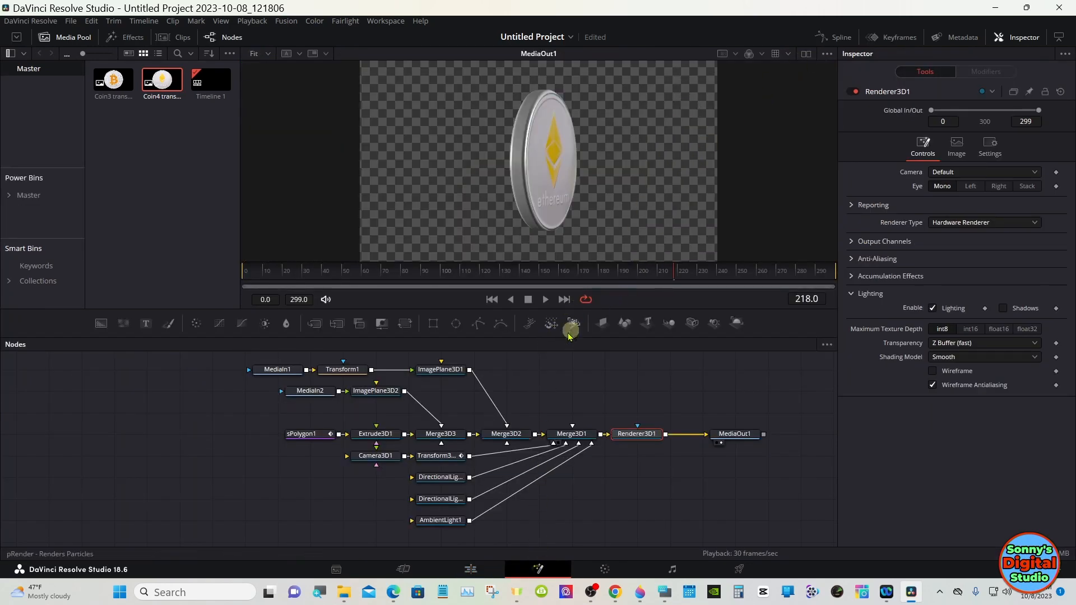
{"action": "left_click", "coordinate": [315, 395]}
{"action": "left_click", "coordinate": [363, 395]}
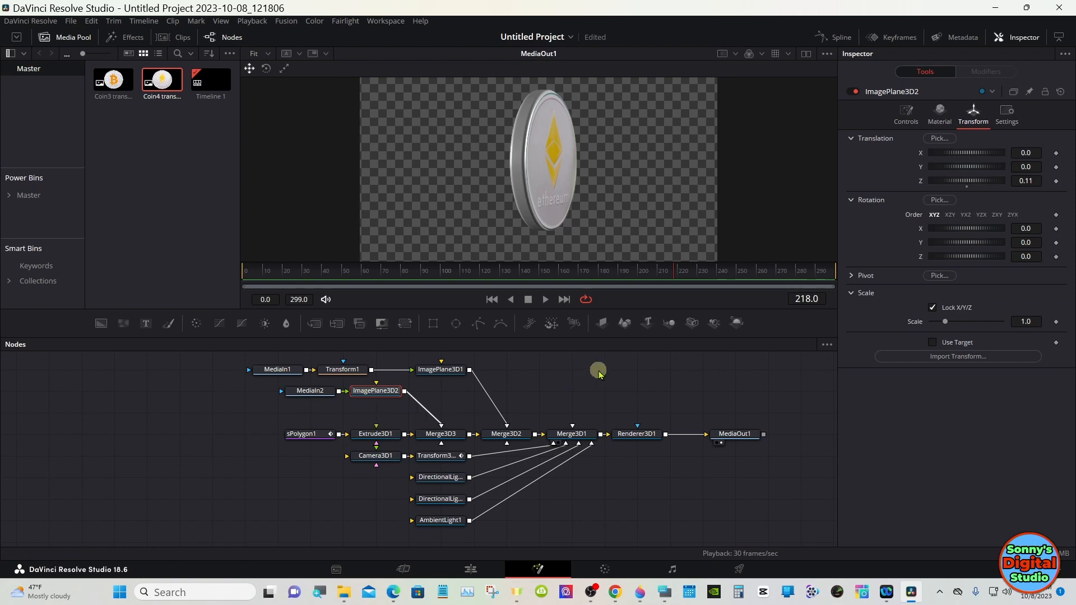
{"action": "left_click_drag", "start_coordinate": [614, 336], "coordinate": [613, 440]}
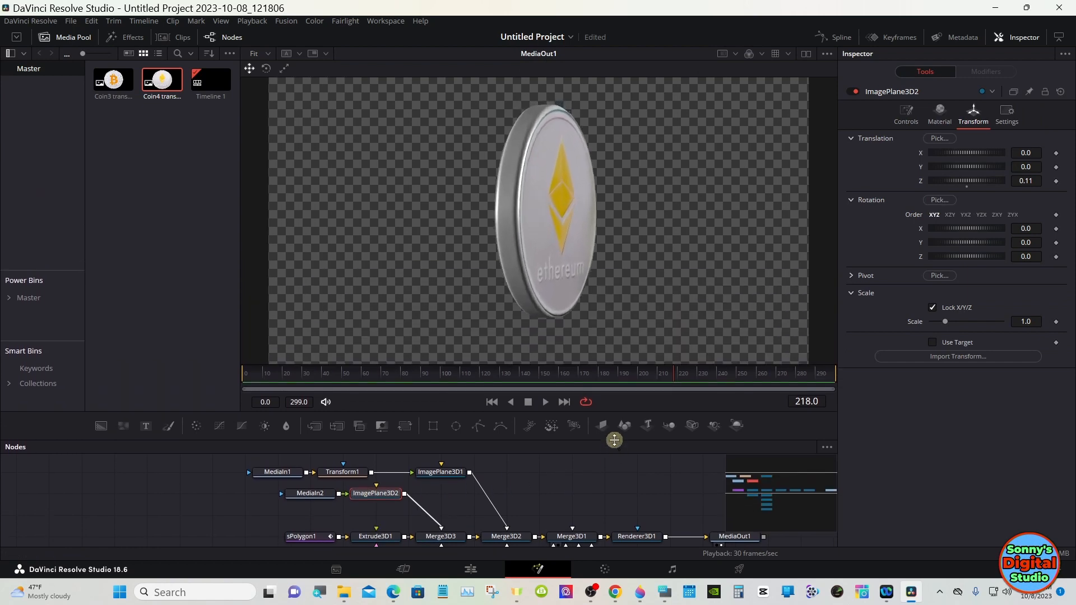
{"action": "right_click", "coordinate": [613, 267]}
{"action": "mouse_move", "coordinate": [639, 275]}
{"action": "left_click", "coordinate": [734, 390]}
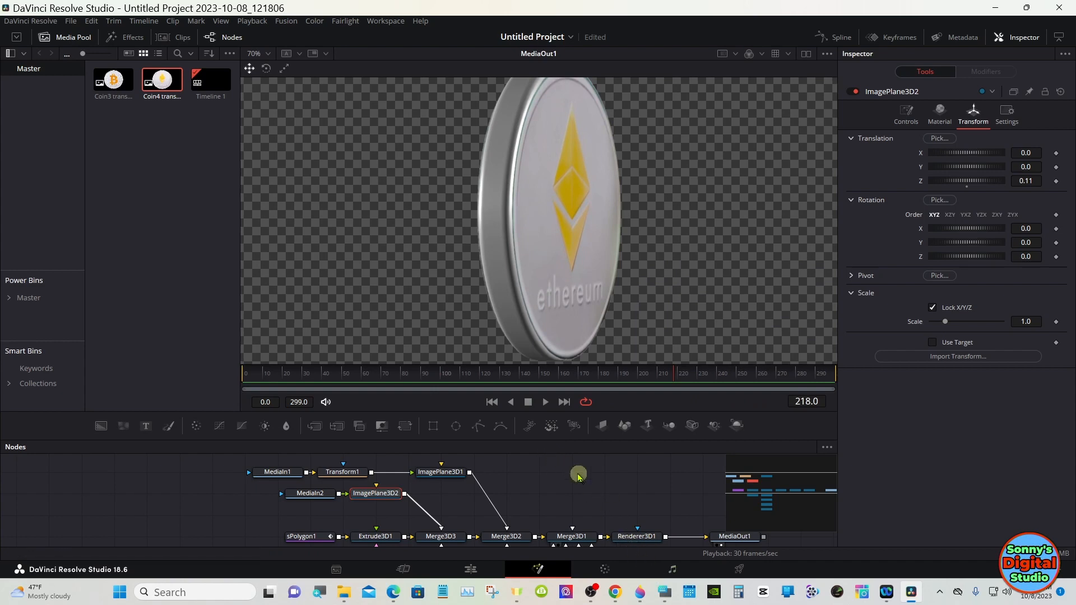
{"action": "left_click", "coordinate": [590, 374]}
{"action": "left_click_drag", "start_coordinate": [592, 379], "coordinate": [586, 375]}
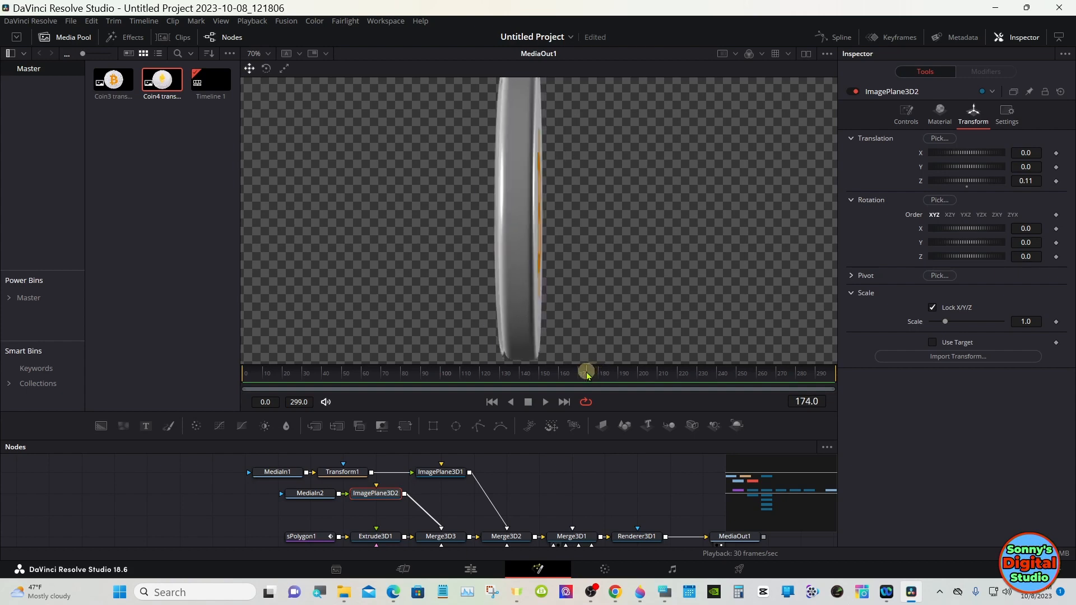
{"action": "left_click", "coordinate": [445, 474]}
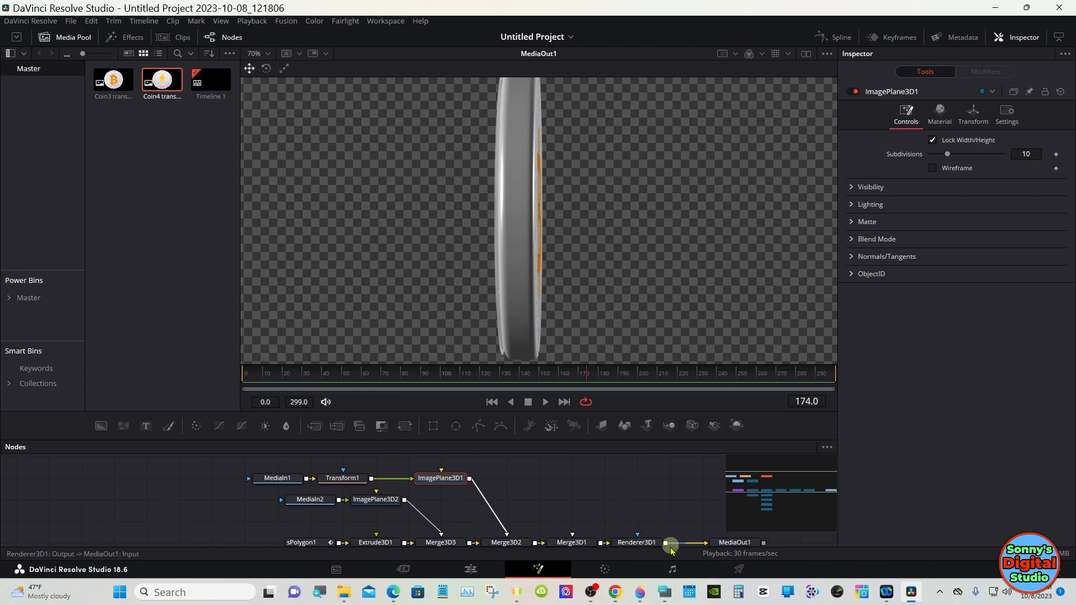
Step: Try setting ImagePlane3D1's Z translation to -0.01, then return it to 0
{"action": "left_click", "coordinate": [664, 592]}
{"action": "left_click", "coordinate": [974, 114]}
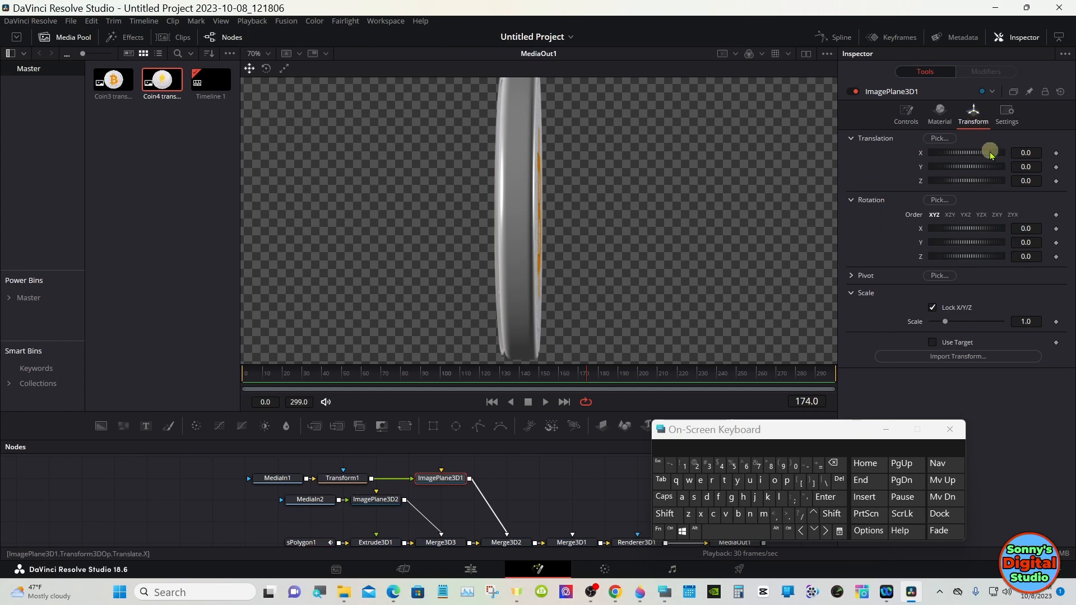
{"action": "left_click", "coordinate": [1027, 180]}
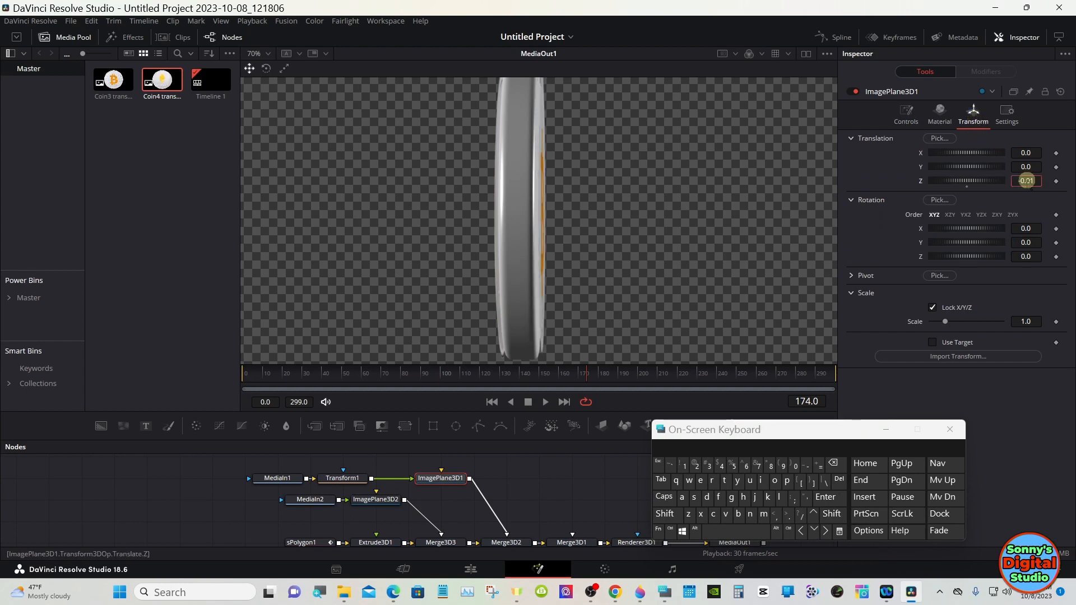
{"action": "type", "text": "1"}
{"action": "left_click_drag", "start_coordinate": [1028, 181], "coordinate": [1027, 180]}
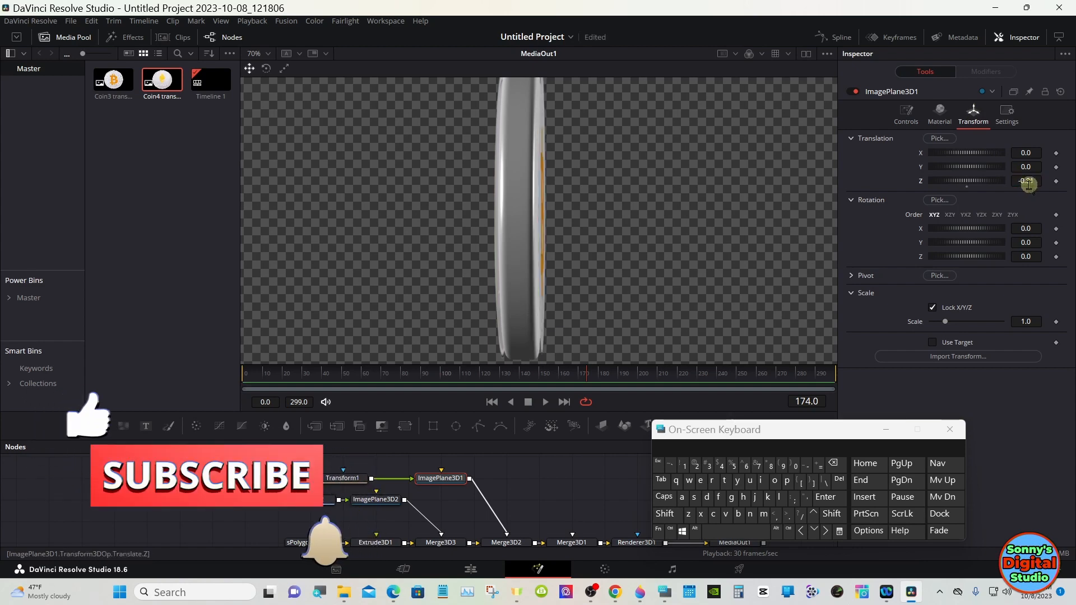
{"action": "left_click", "coordinate": [1027, 180]}
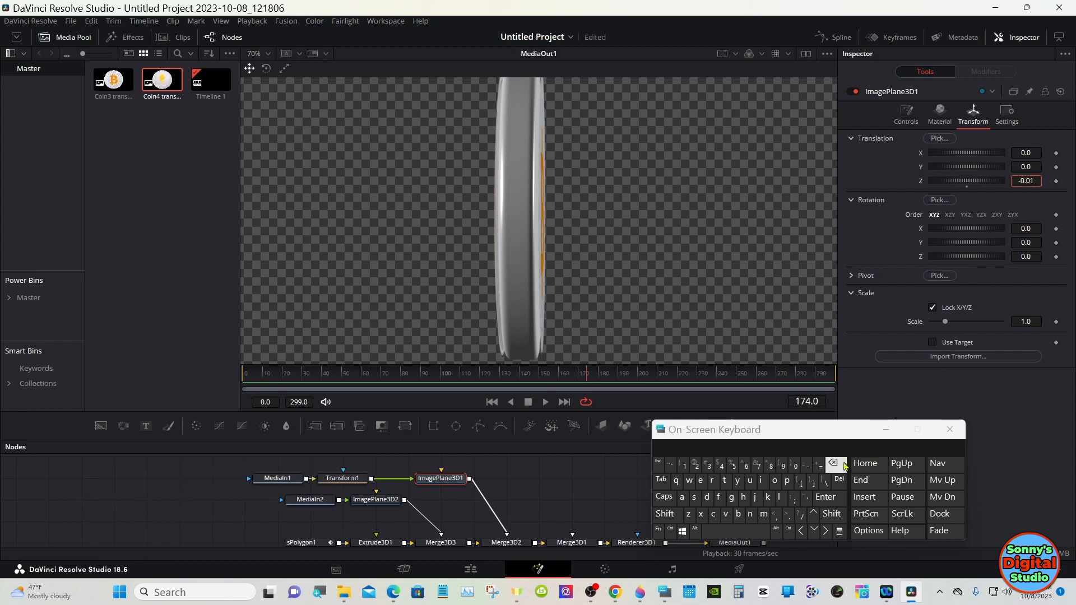
{"action": "left_click", "coordinate": [835, 498]}
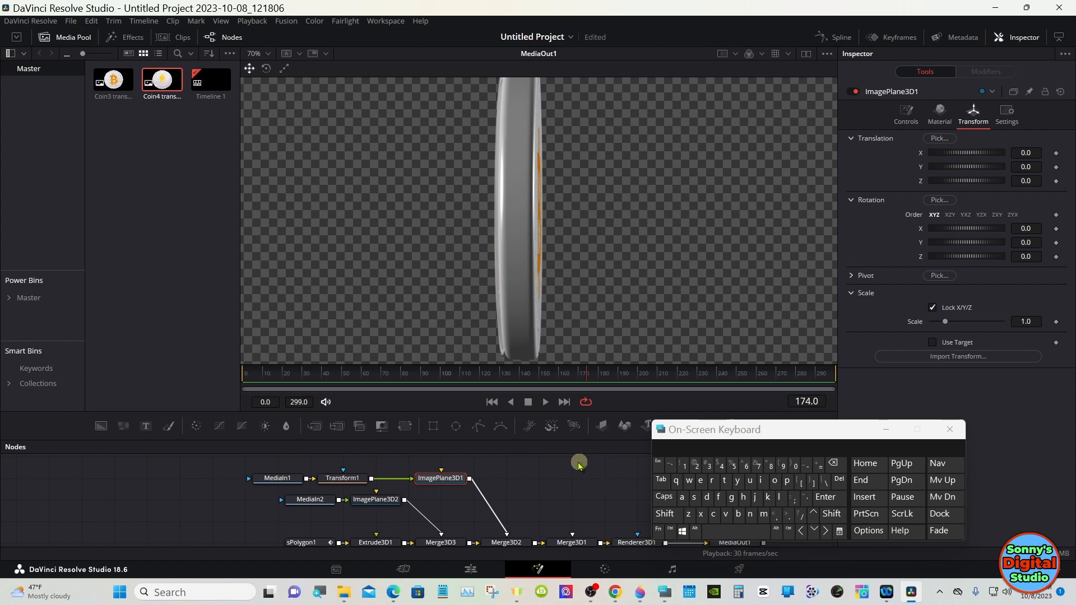
Step: Review ImagePlane3D2's transform and play back the spinning coin in an enlarged, fitted viewer
{"action": "left_click", "coordinate": [386, 503]}
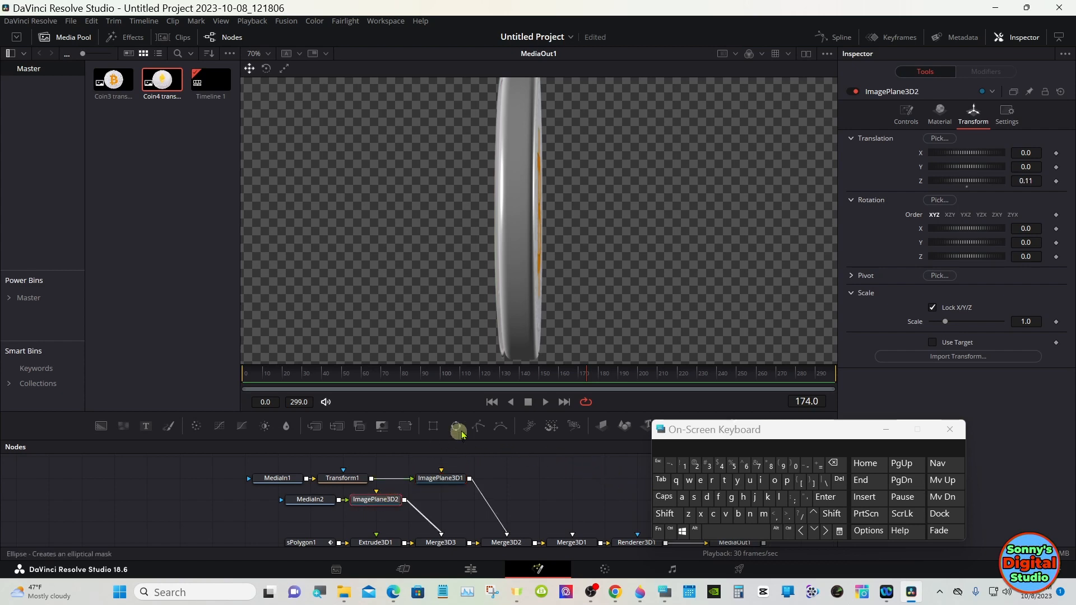
{"action": "left_click_drag", "start_coordinate": [588, 374], "coordinate": [590, 378]}
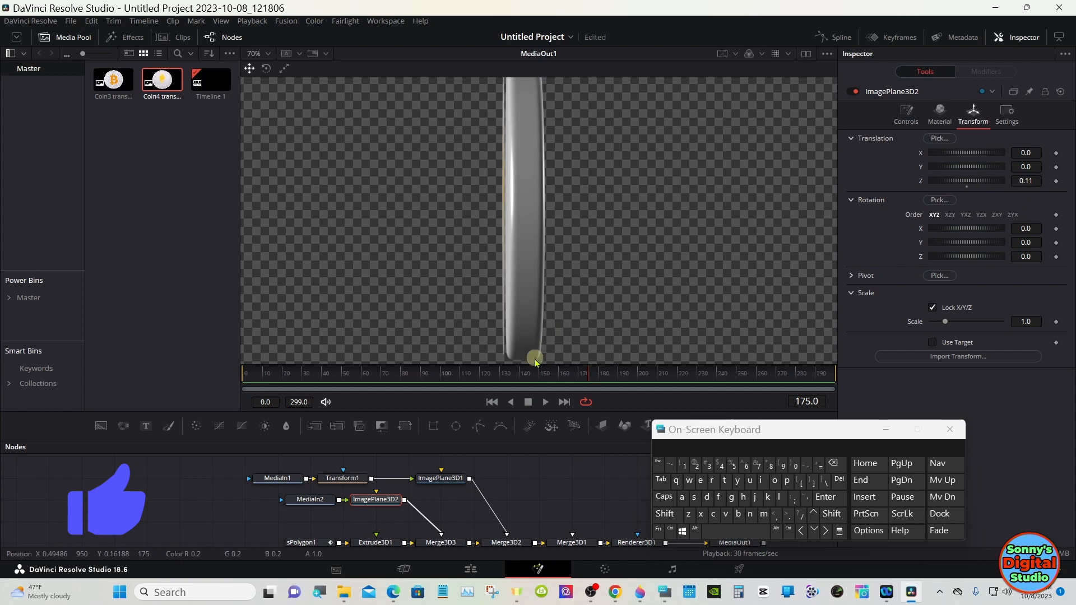
{"action": "left_click", "coordinate": [594, 374]}
{"action": "left_click_drag", "start_coordinate": [594, 374], "coordinate": [475, 378]}
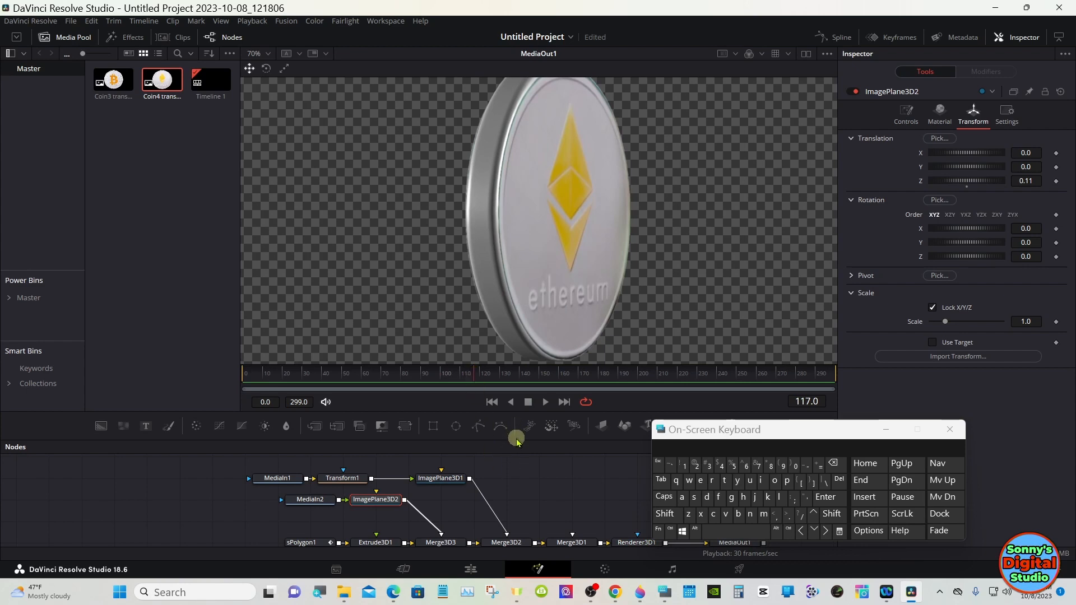
{"action": "left_click_drag", "start_coordinate": [516, 441], "coordinate": [515, 347]}
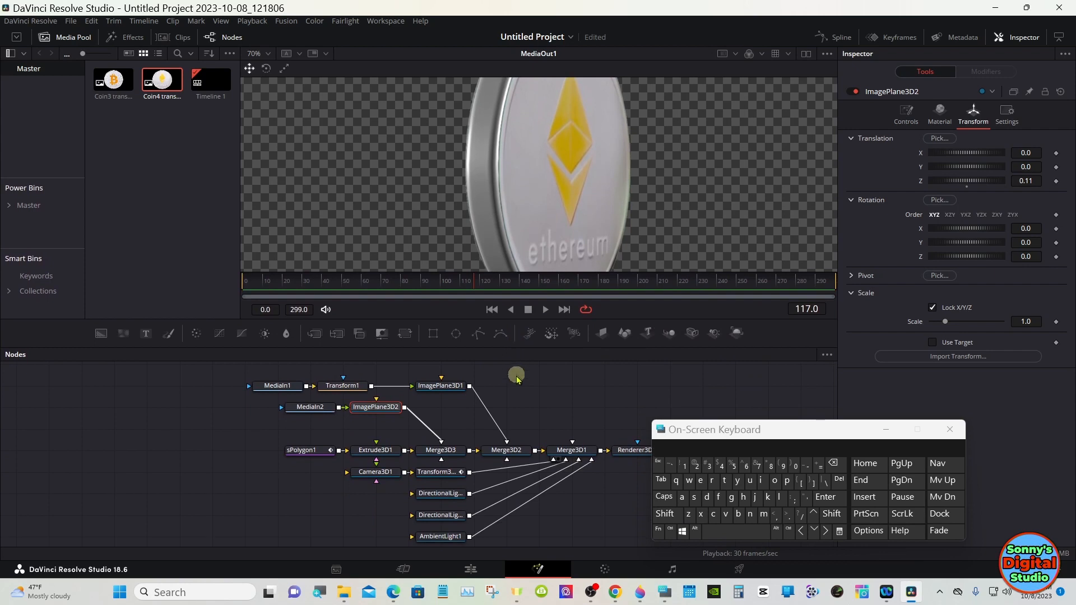
{"action": "right_click", "coordinate": [520, 203]}
{"action": "mouse_move", "coordinate": [594, 205]}
{"action": "left_click", "coordinate": [650, 207]}
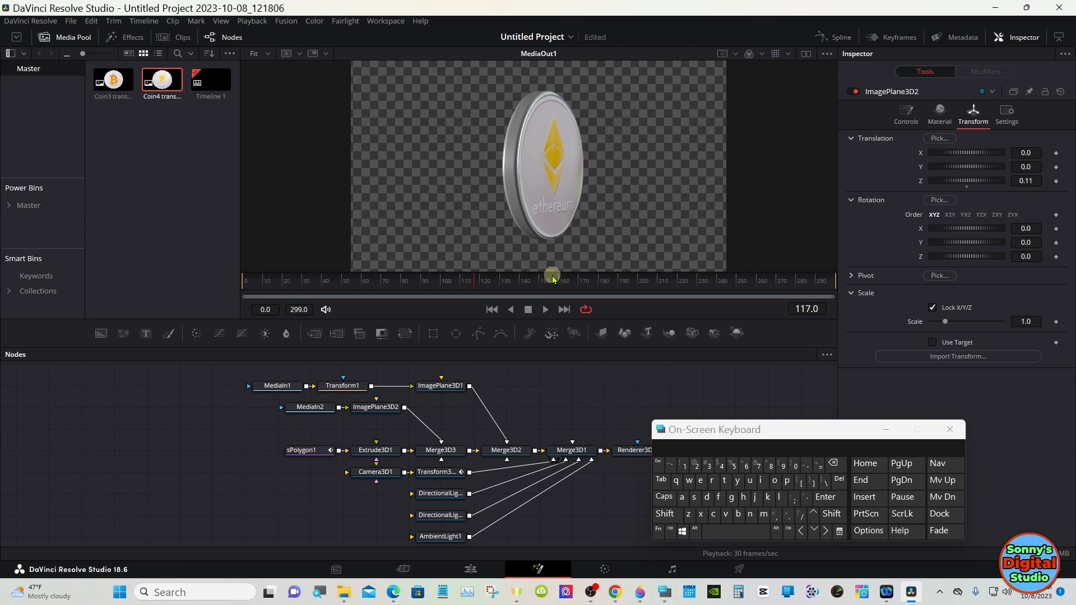
{"action": "left_click", "coordinate": [545, 309]}
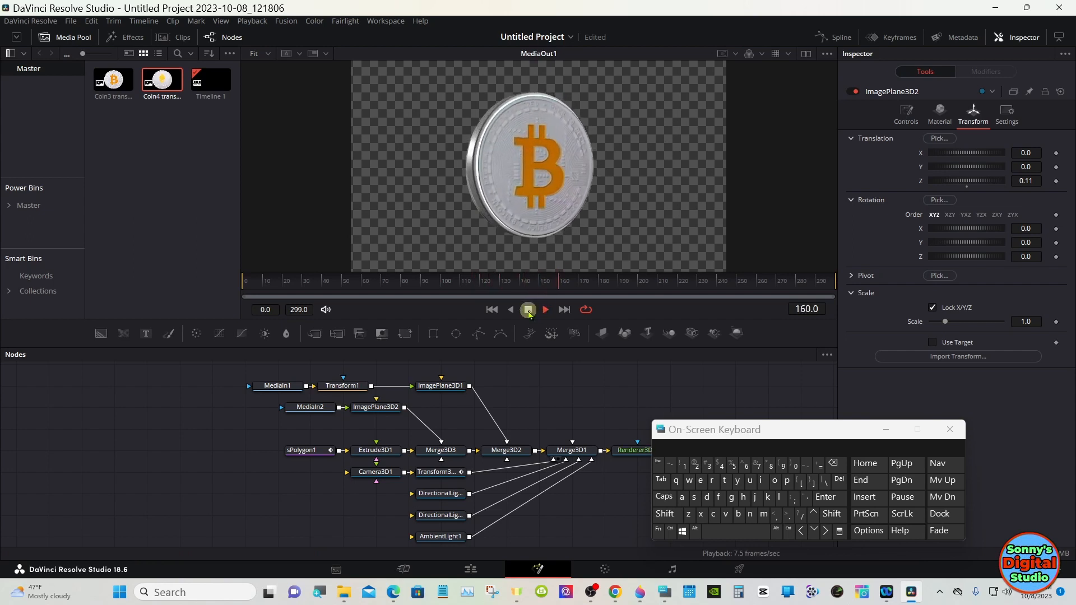
{"action": "left_click", "coordinate": [529, 311]}
{"action": "left_click", "coordinate": [885, 429]}
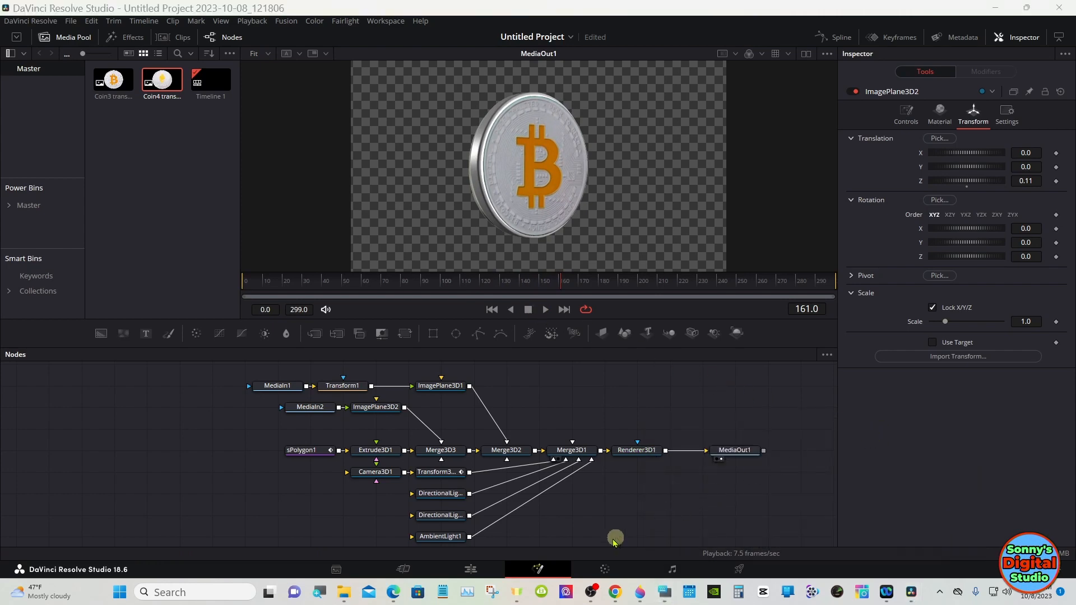
Step: On the Edit page, extend the Fusion Composition and background clips to about 14 seconds and return the playhead to the start
{"action": "left_click", "coordinate": [472, 569]}
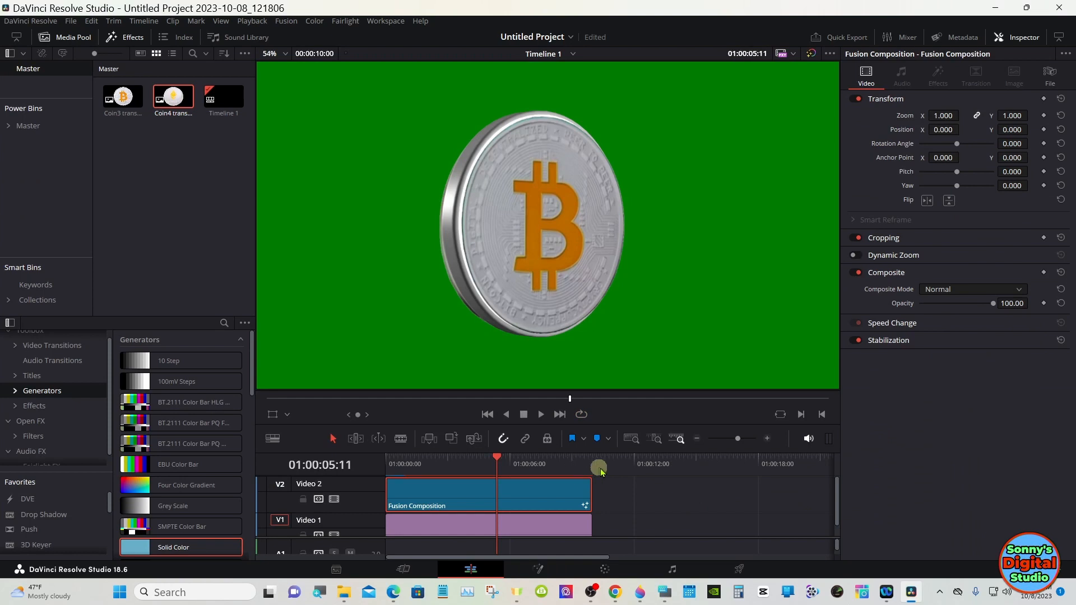
{"action": "left_click", "coordinate": [576, 527]}
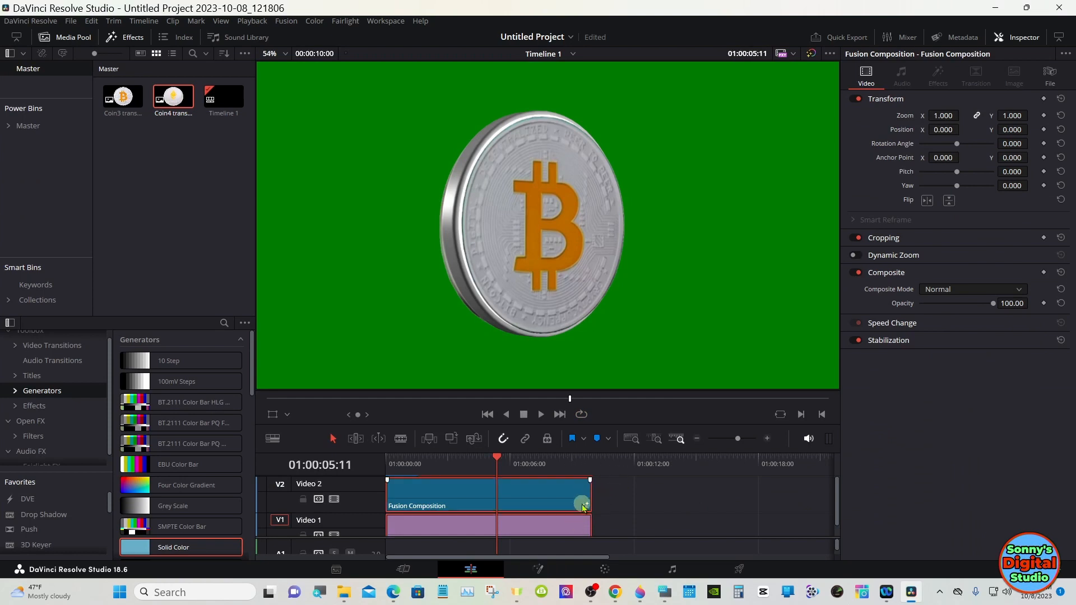
{"action": "left_click_drag", "start_coordinate": [586, 502], "coordinate": [674, 502]}
{"action": "left_click_drag", "start_coordinate": [440, 464], "coordinate": [383, 464]}
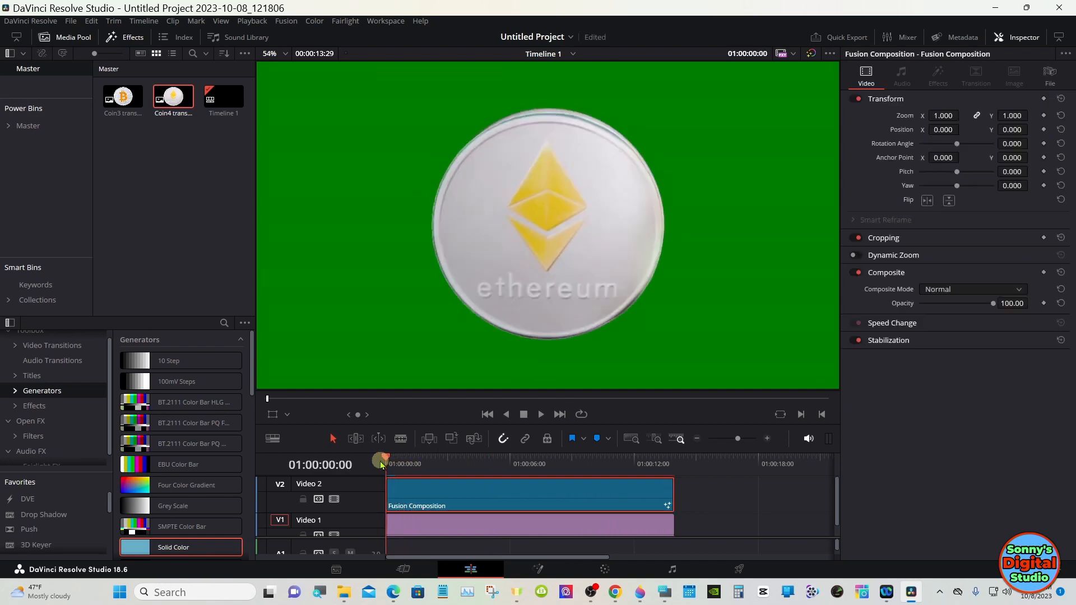
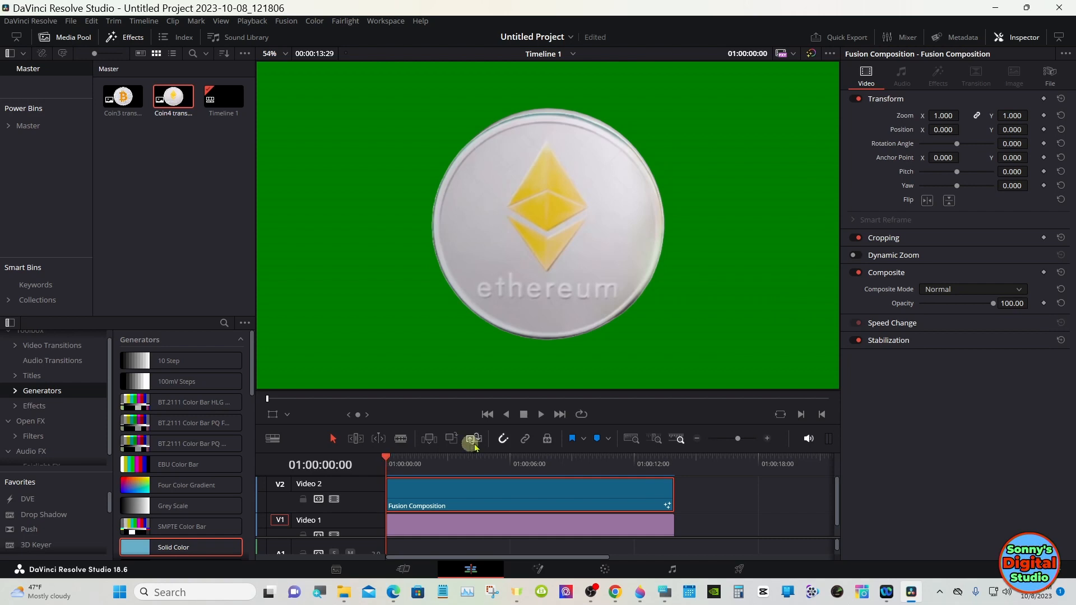
Step: Play and scrub the timeline, then shorten the Fusion Composition and background clips to about 10 seconds
{"action": "left_click", "coordinate": [542, 414]}
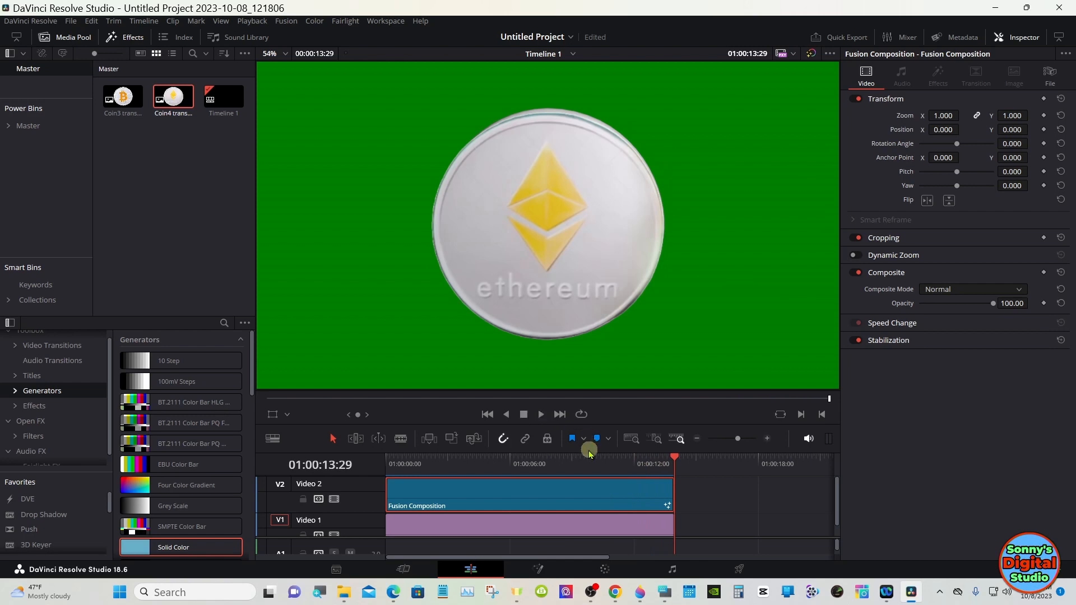
{"action": "left_click", "coordinate": [533, 464]}
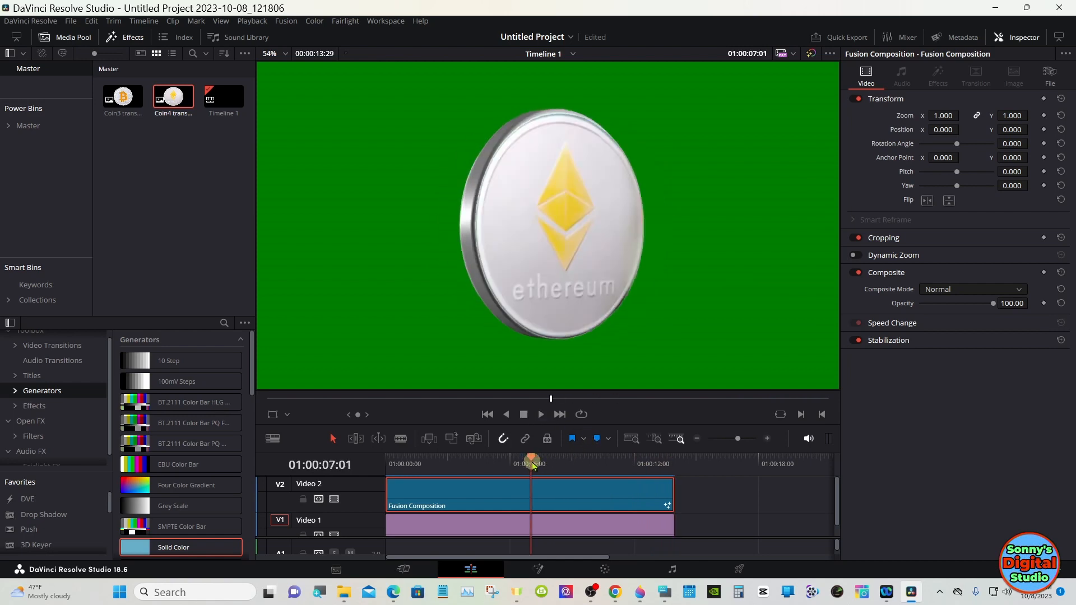
{"action": "left_click_drag", "start_coordinate": [673, 492], "coordinate": [413, 469]}
{"action": "left_click", "coordinate": [555, 466]}
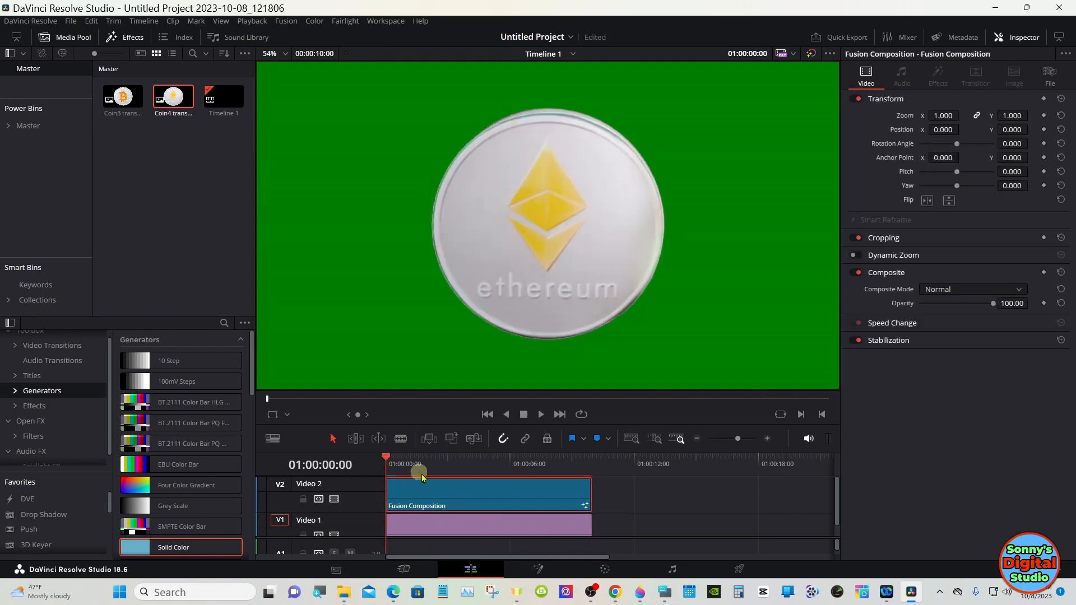
Step: On the Fusion page, open the Spline editor and set all of Transform3D1's Y Rotation keyframes to relative extrapolation
{"action": "left_click", "coordinate": [537, 569]}
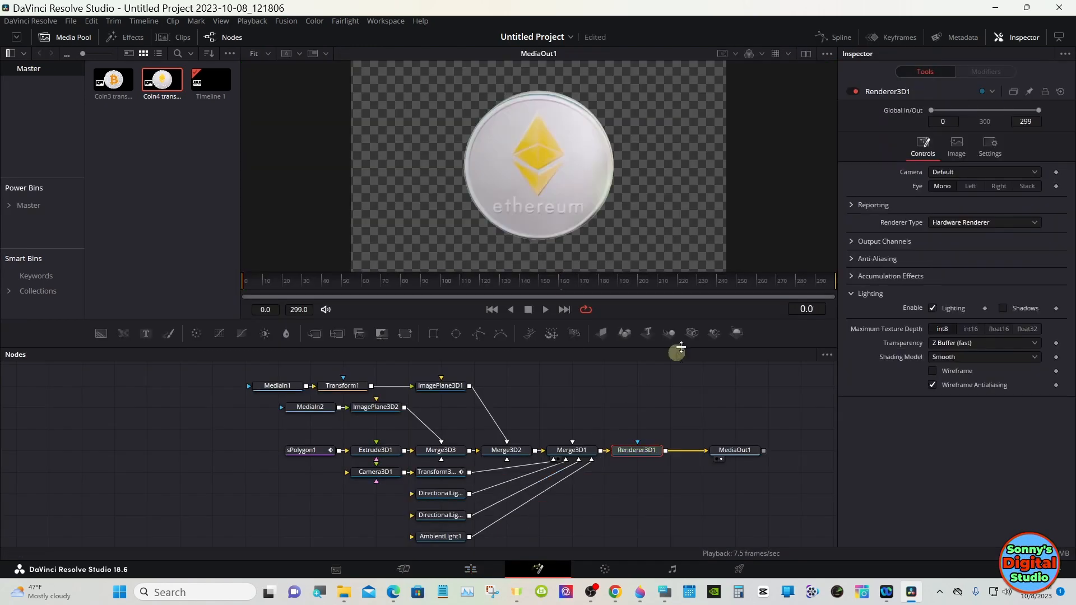
{"action": "left_click", "coordinate": [841, 38]}
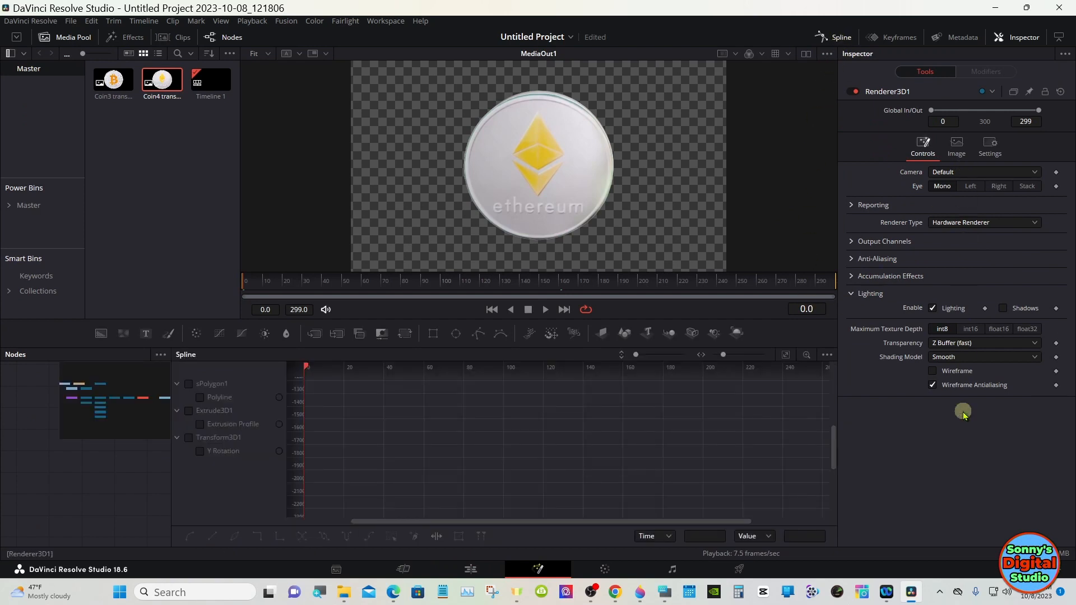
{"action": "left_click", "coordinate": [1058, 38]}
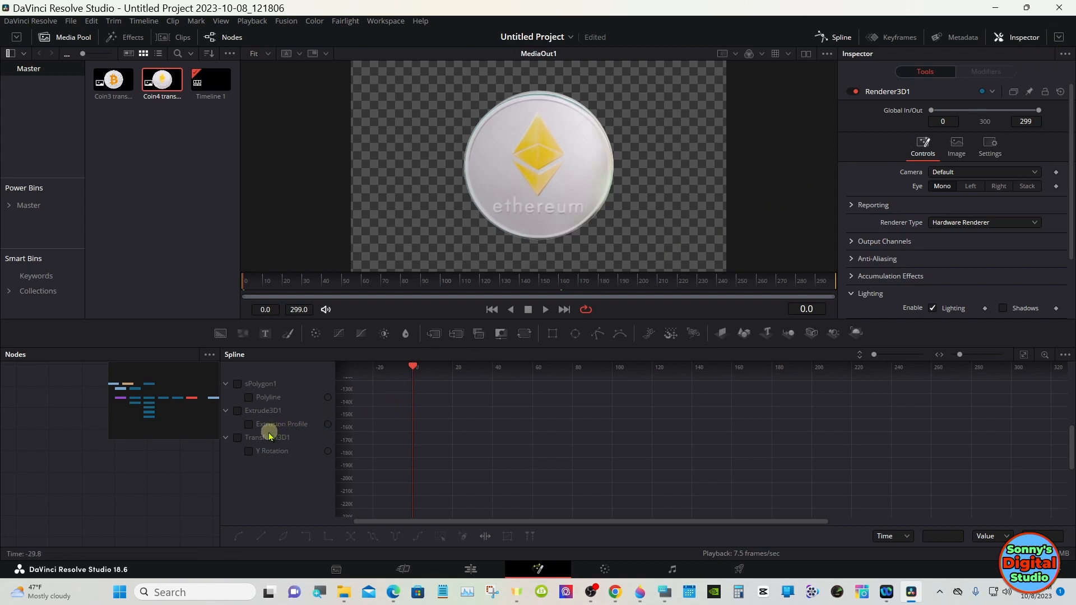
{"action": "left_click", "coordinate": [238, 437]}
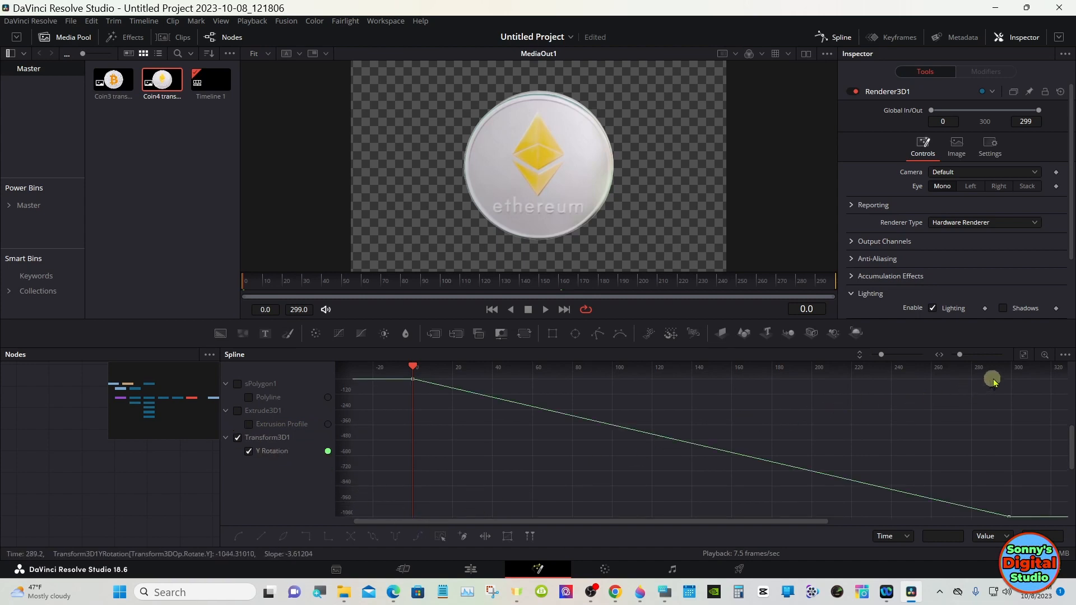
{"action": "left_click", "coordinate": [1023, 356]}
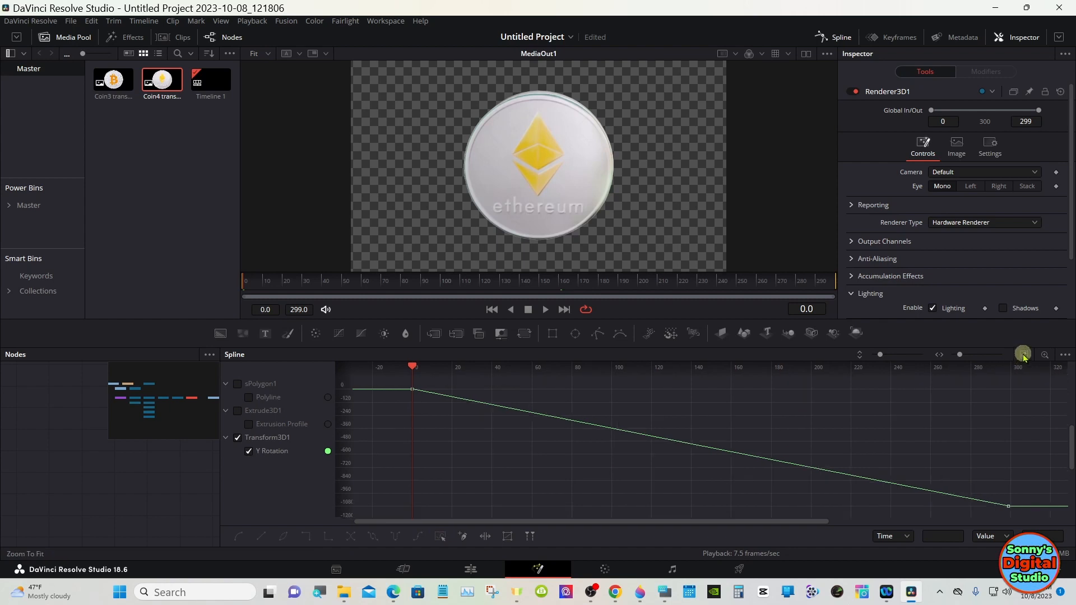
{"action": "left_click", "coordinate": [438, 536]}
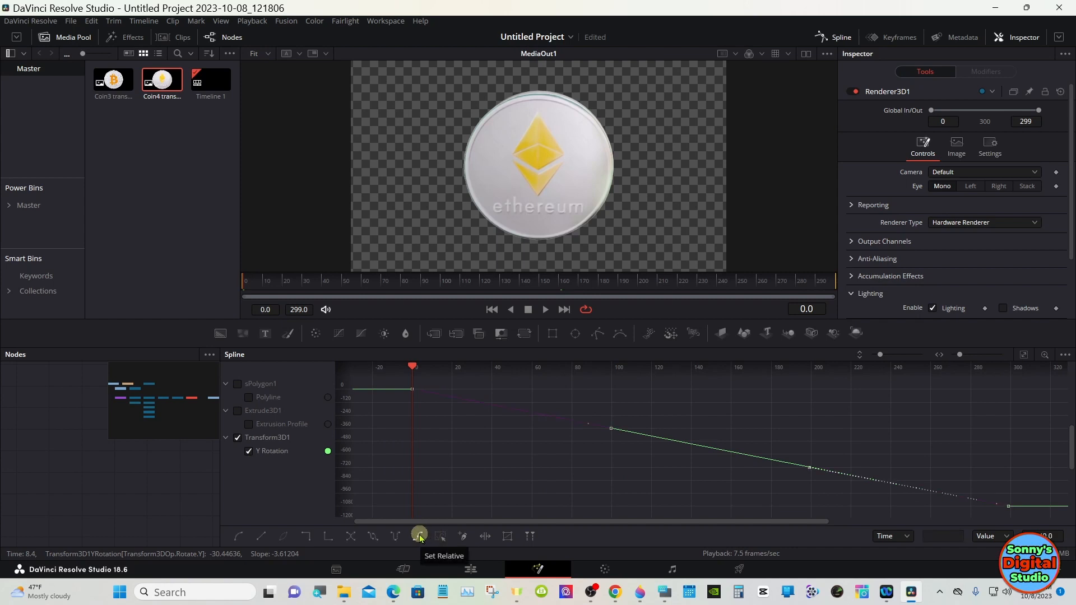
{"action": "left_click", "coordinate": [419, 536]}
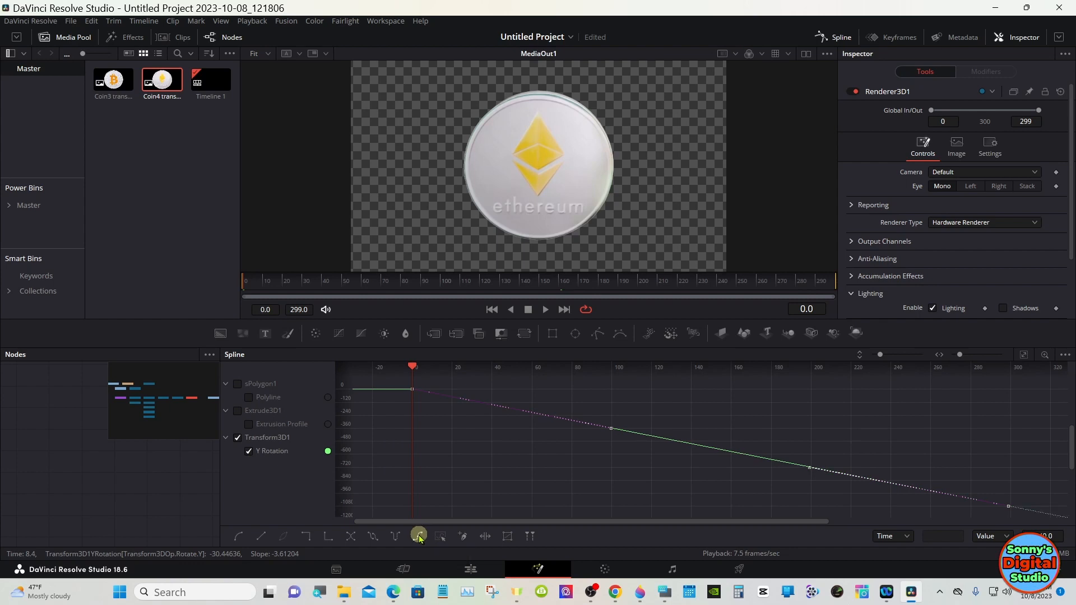
{"action": "left_click", "coordinate": [840, 43]}
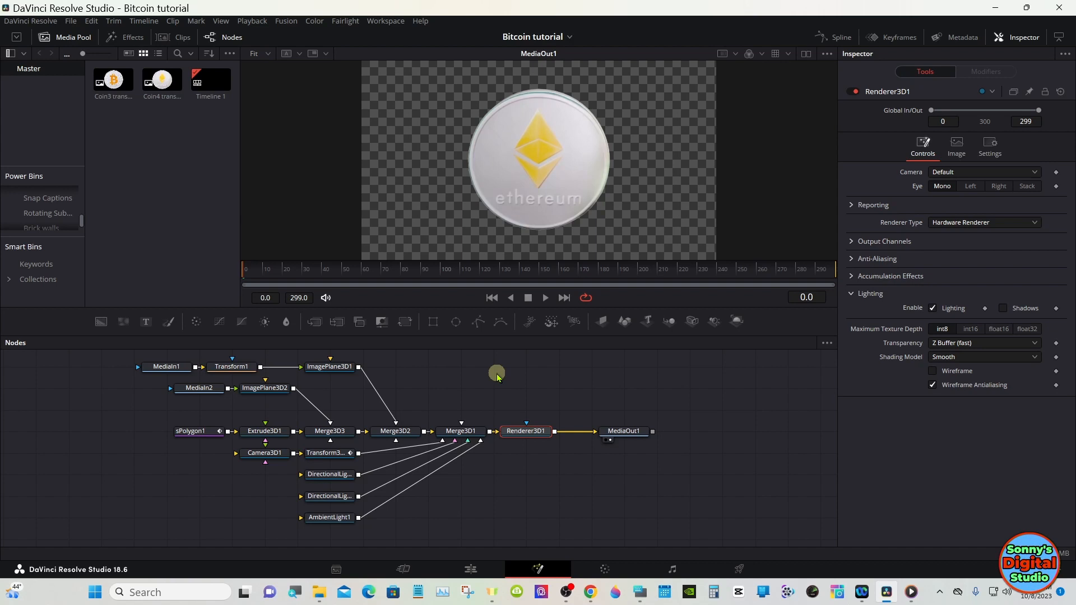
Step: Move sPolygon1 and Extrude3D1 left to make room, and insert a Replace Material 3D node after Extrude3D1
{"action": "left_click", "coordinate": [496, 374]}
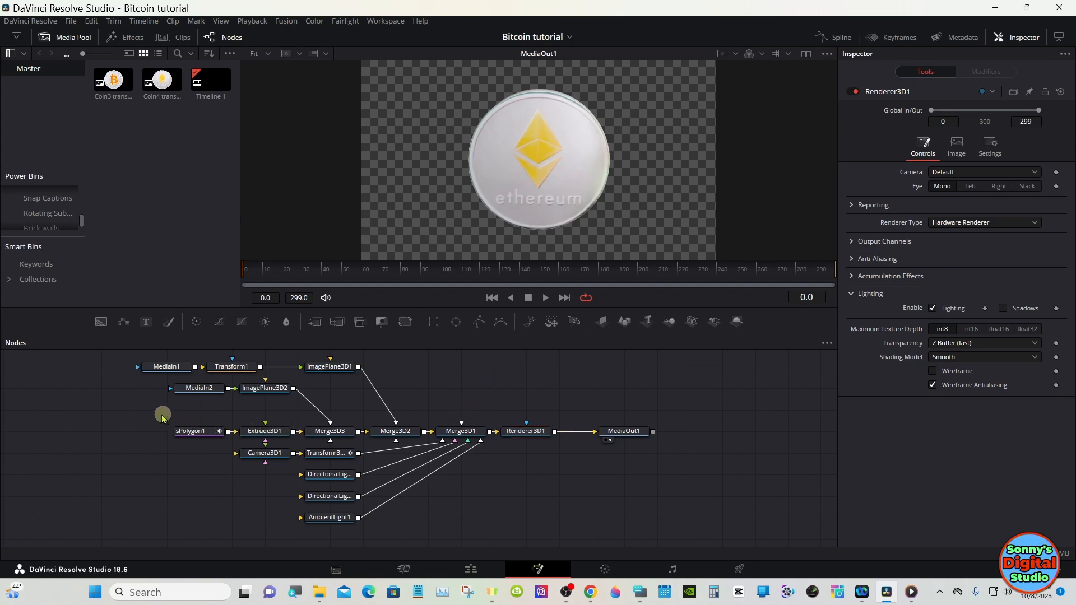
{"action": "left_click_drag", "start_coordinate": [157, 413], "coordinate": [147, 438]}
{"action": "left_click", "coordinate": [170, 436]}
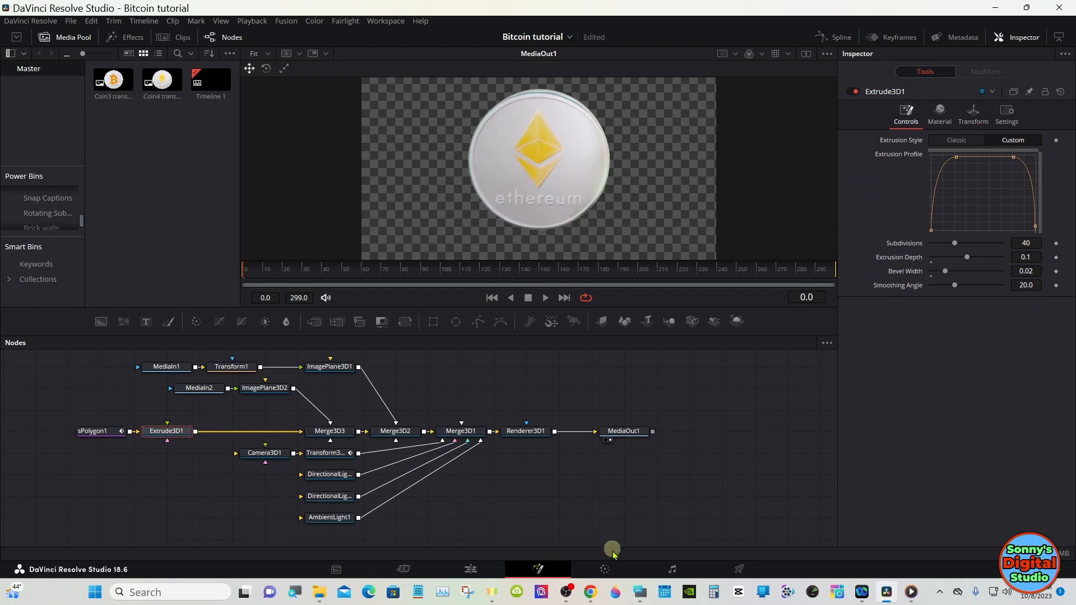
{"action": "left_click", "coordinate": [640, 592]}
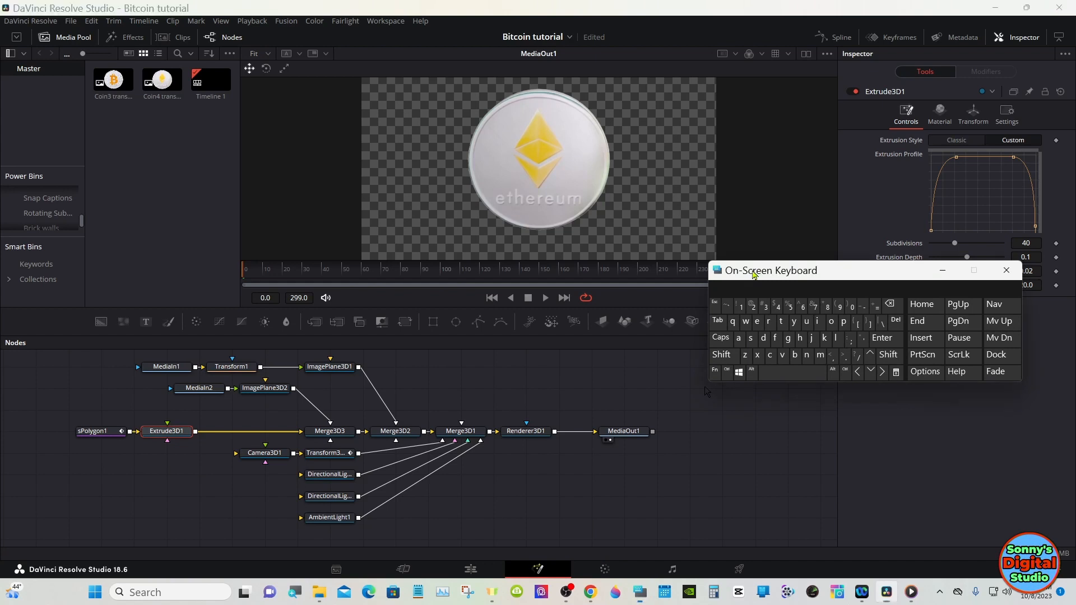
{"action": "left_click_drag", "start_coordinate": [754, 274], "coordinate": [738, 422]}
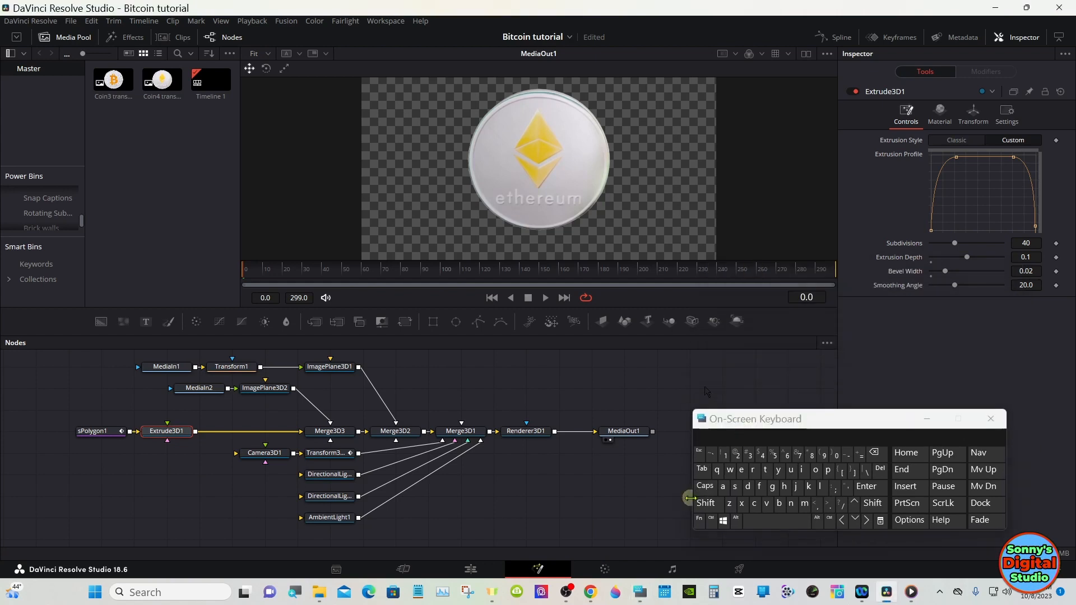
{"action": "left_click", "coordinate": [706, 502]}
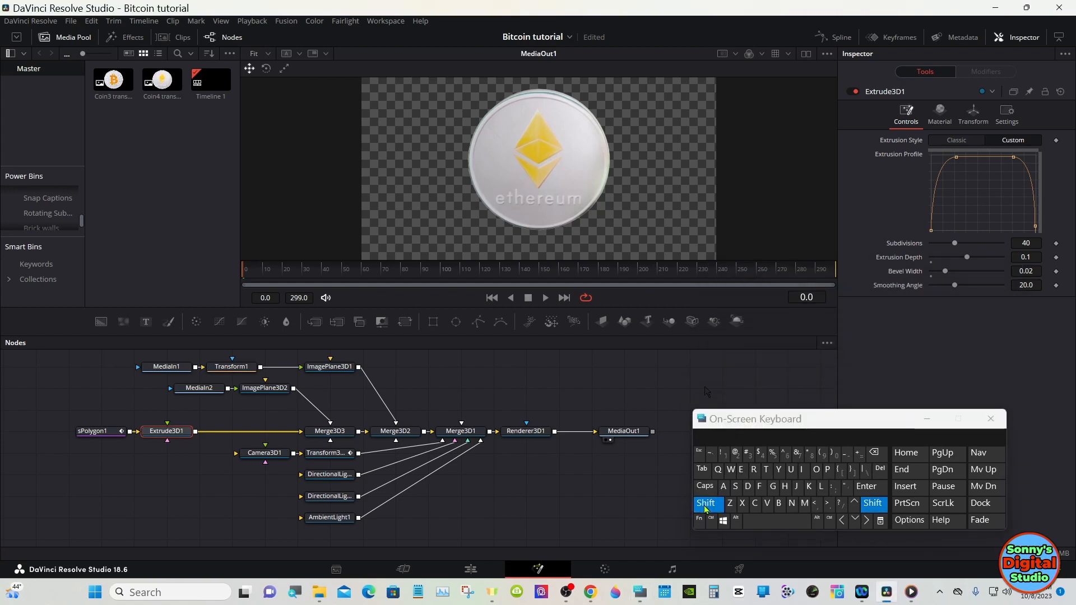
{"action": "left_click", "coordinate": [757, 523]}
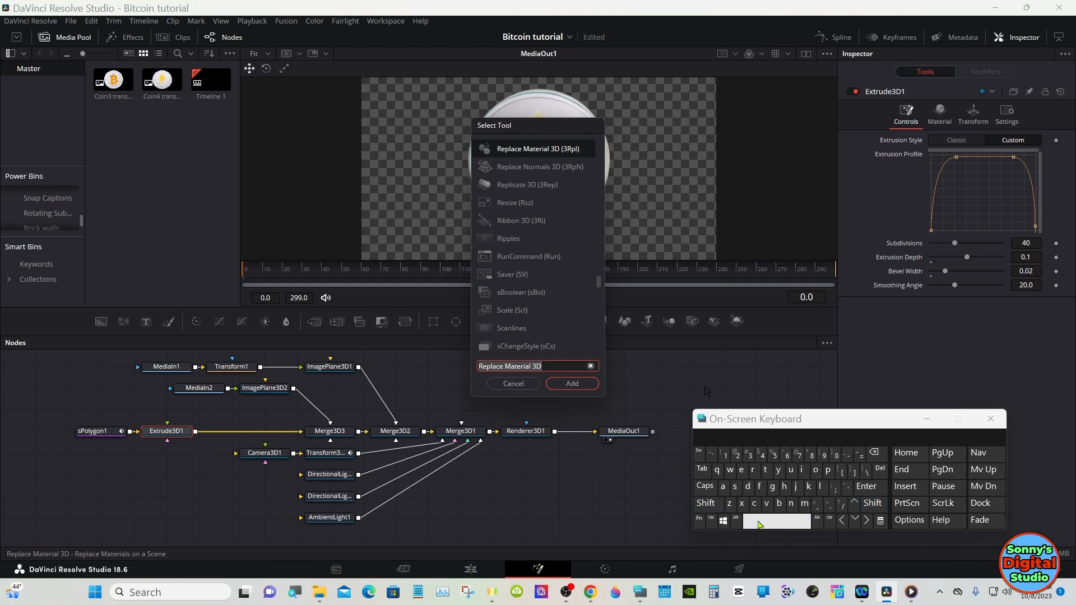
{"action": "left_click", "coordinate": [564, 386]}
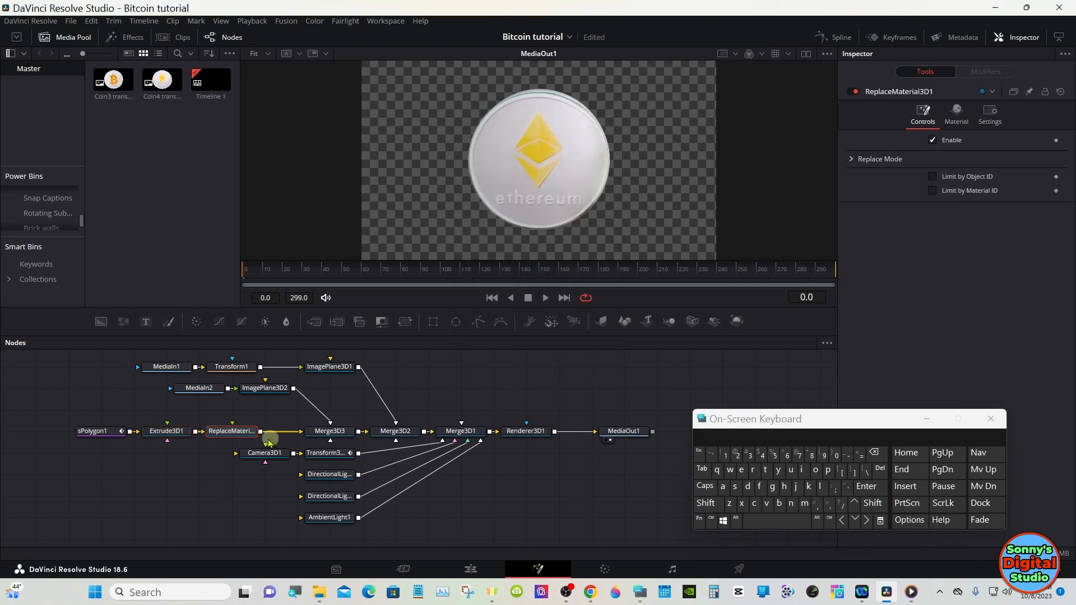
{"action": "mouse_move", "coordinate": [235, 436]}
{"action": "left_mouse_down"}
{"action": "mouse_move", "coordinate": [233, 421]}
{"action": "mouse_move", "coordinate": [235, 436]}
{"action": "left_mouse_up"}
Step: Add the Chrome shader from the Fusion Shaders templates and connect it to ReplaceMaterial3D1's material input
{"action": "left_click", "coordinate": [136, 39]}
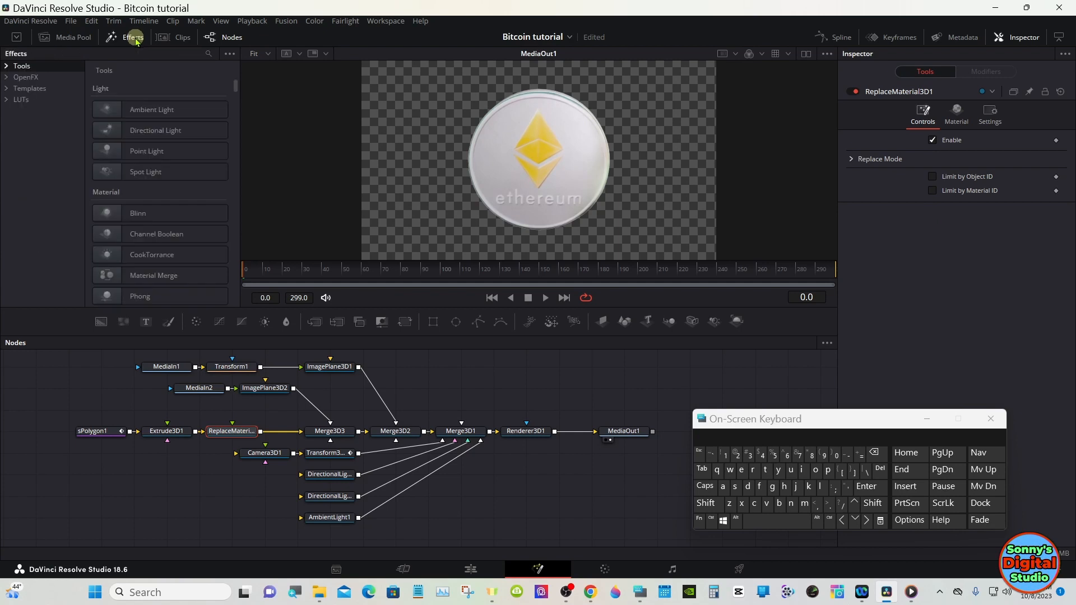
{"action": "left_click", "coordinate": [6, 88]}
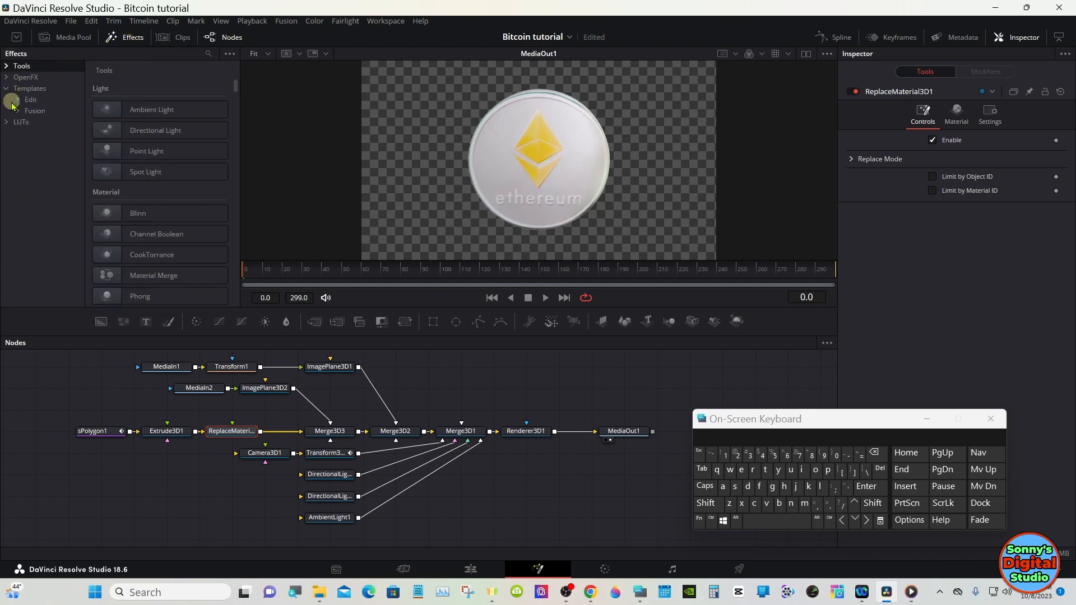
{"action": "left_click", "coordinate": [18, 111]}
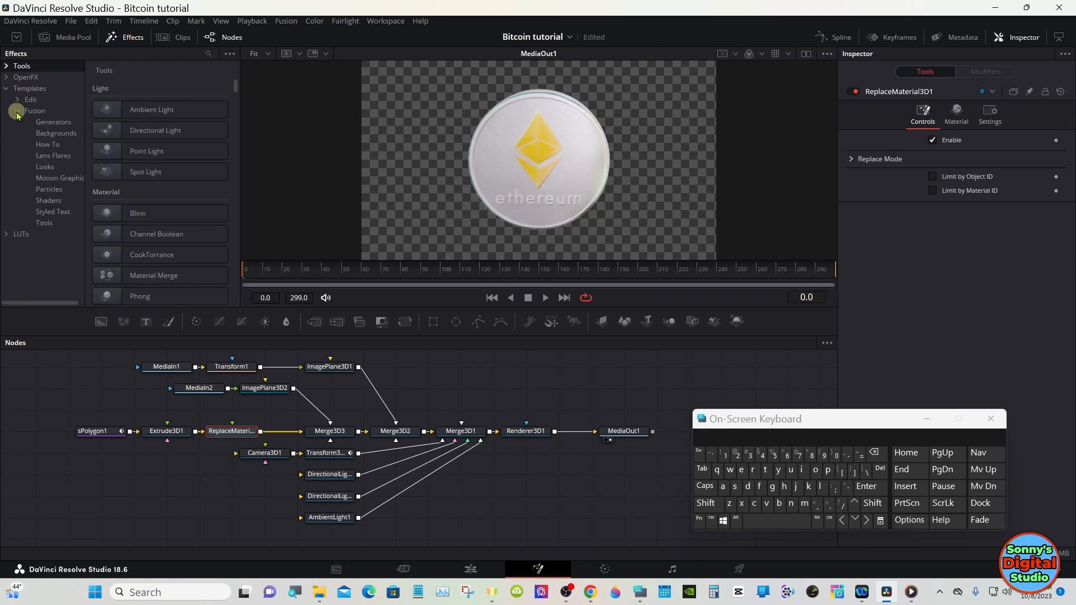
{"action": "left_click", "coordinate": [42, 200]}
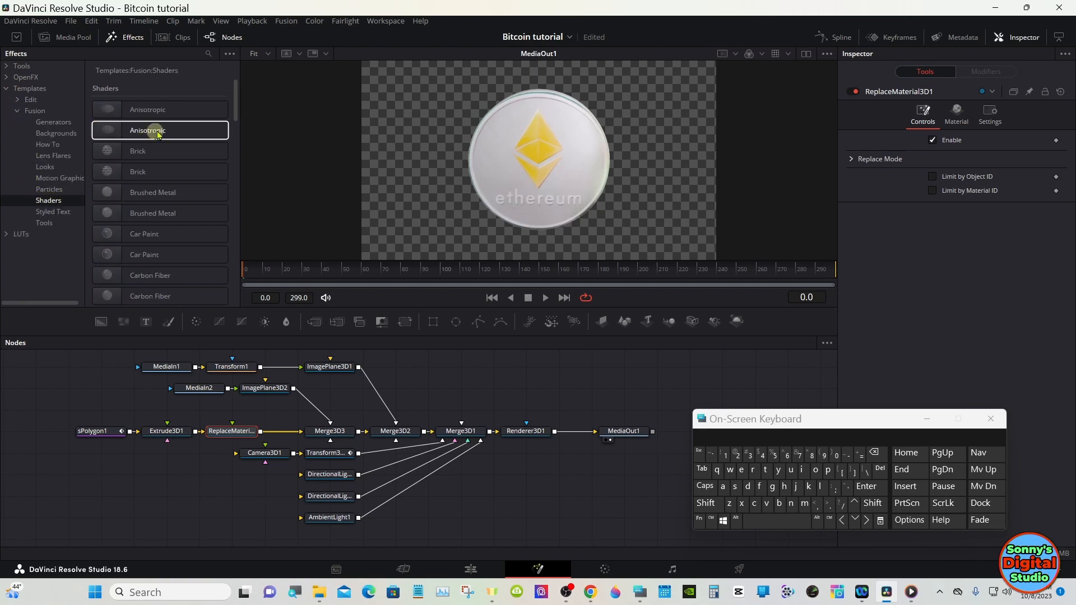
{"action": "left_click_drag", "start_coordinate": [234, 97], "coordinate": [233, 124]}
{"action": "left_click_drag", "start_coordinate": [159, 220], "coordinate": [122, 414]}
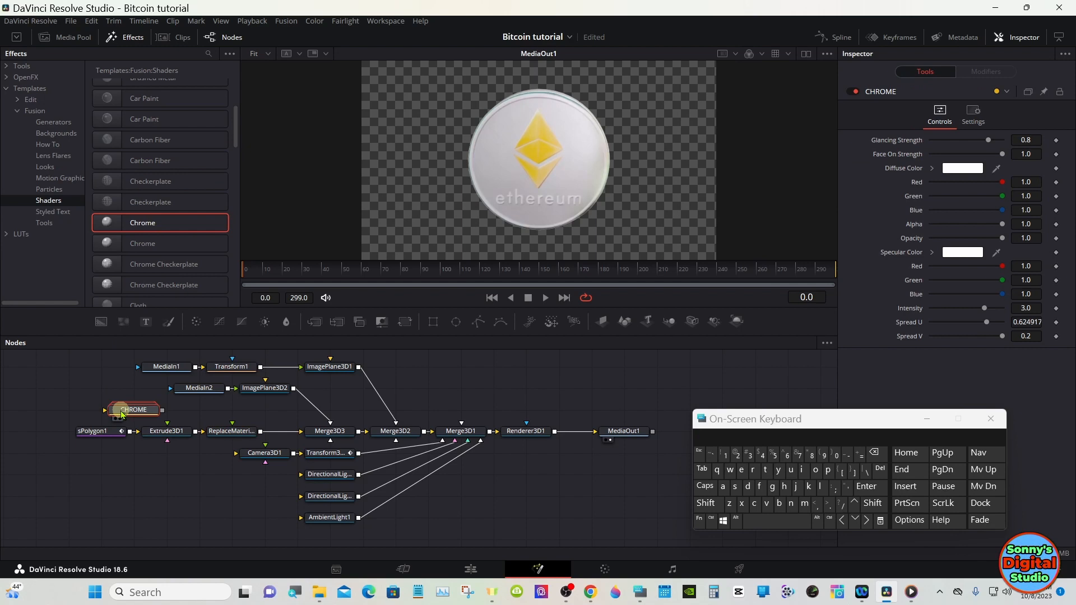
{"action": "left_click_drag", "start_coordinate": [135, 412], "coordinate": [248, 418]}
Step: Scrub to an early frame to examine the chrome coin edge and close the on-screen keyboard
{"action": "left_click_drag", "start_coordinate": [270, 273], "coordinate": [276, 273]}
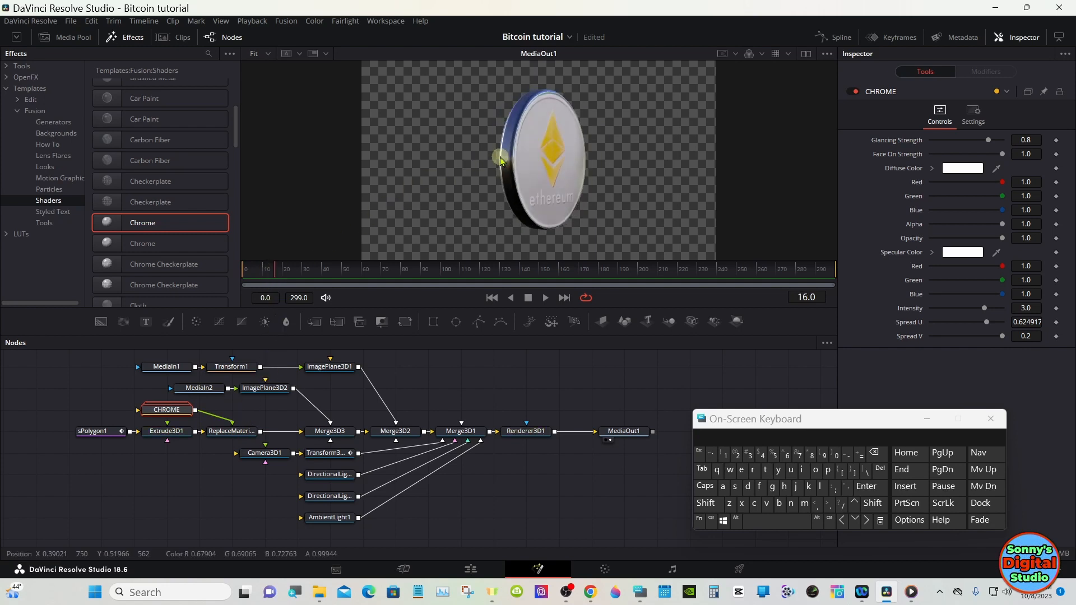
{"action": "left_click", "coordinate": [495, 370]}
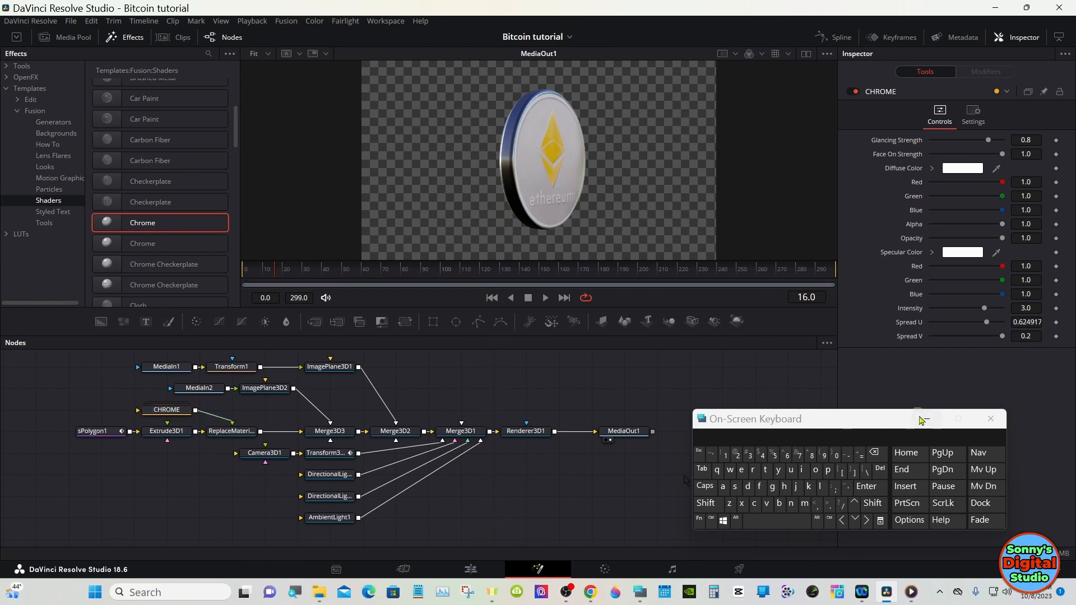
{"action": "left_click", "coordinate": [926, 419]}
Step: On the Edit page, extend the Fusion Composition and background clips to about 20 seconds
{"action": "left_click", "coordinate": [471, 569]}
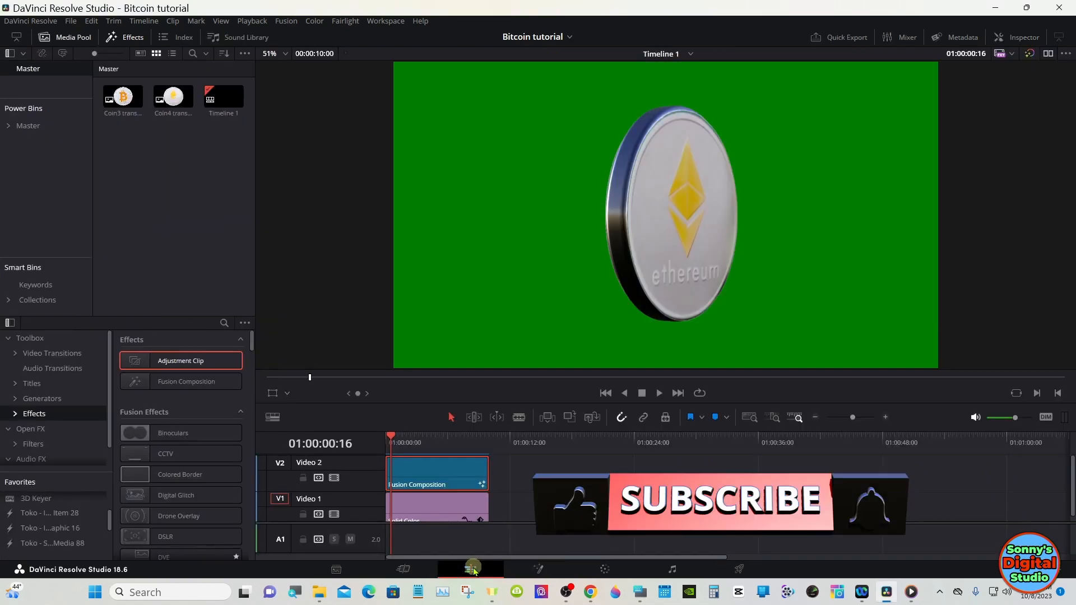
{"action": "left_click_drag", "start_coordinate": [488, 472], "coordinate": [585, 477]}
{"action": "left_click", "coordinate": [885, 417]}
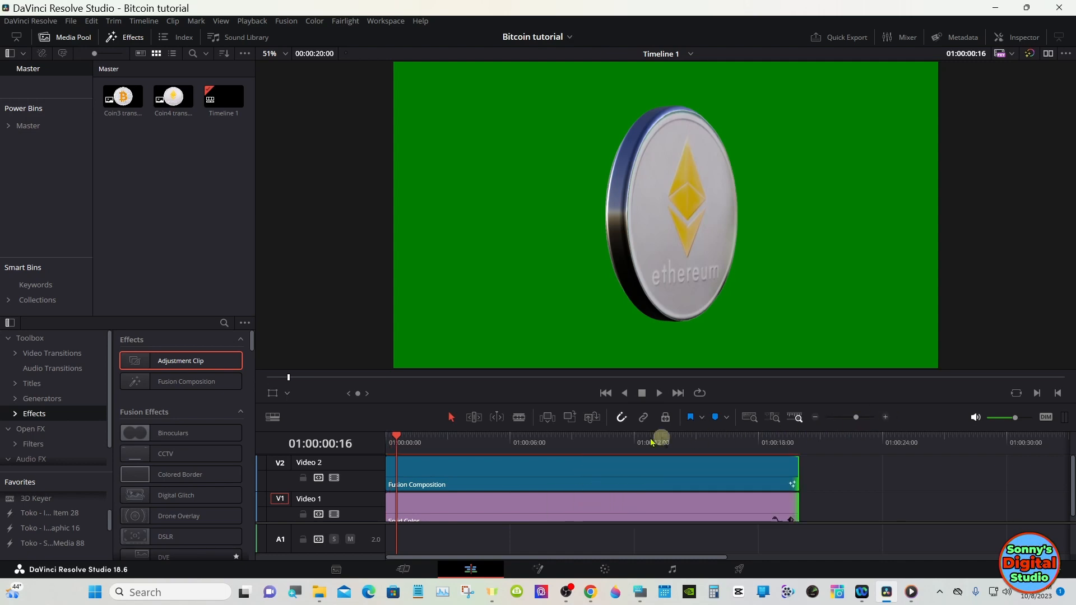
Step: Return the playhead to the start and play back the spinning coin
{"action": "left_click_drag", "start_coordinate": [400, 440], "coordinate": [388, 440]}
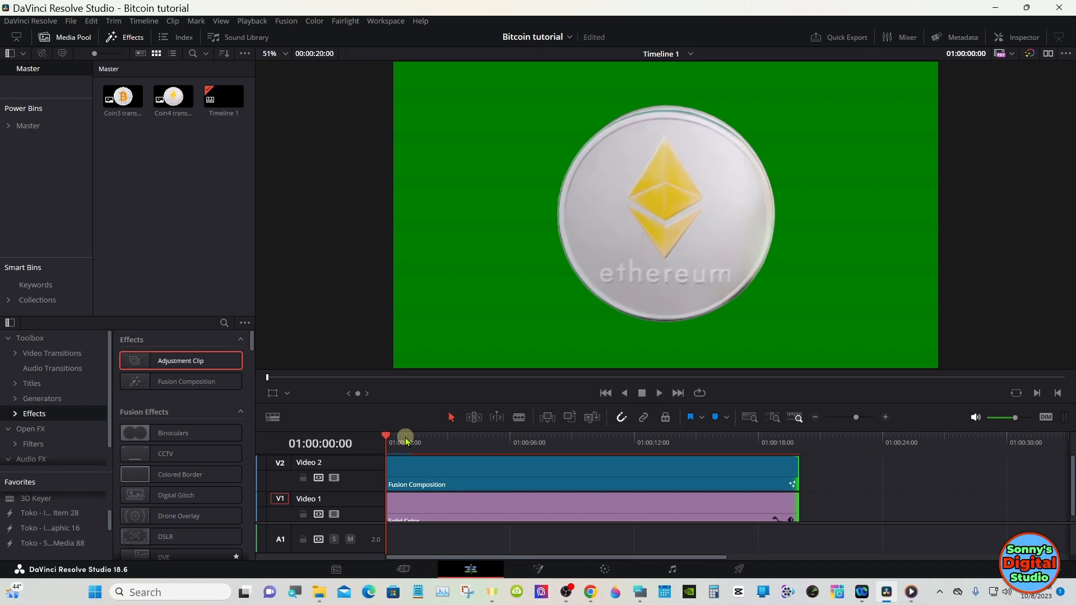
{"action": "left_click_drag", "start_coordinate": [406, 438], "coordinate": [408, 441]}
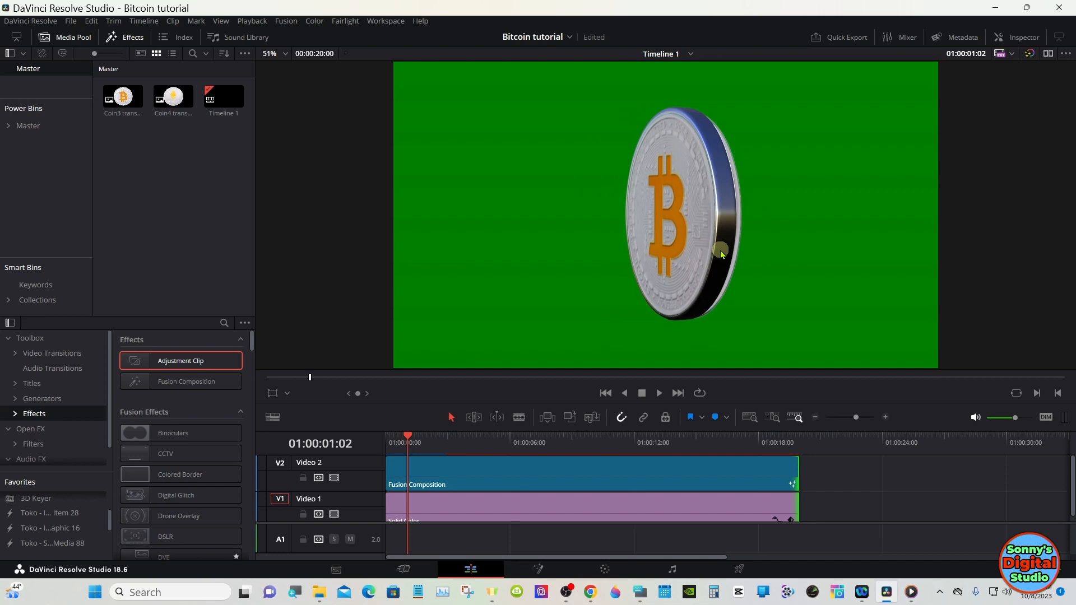
{"action": "left_click_drag", "start_coordinate": [408, 439], "coordinate": [394, 440]}
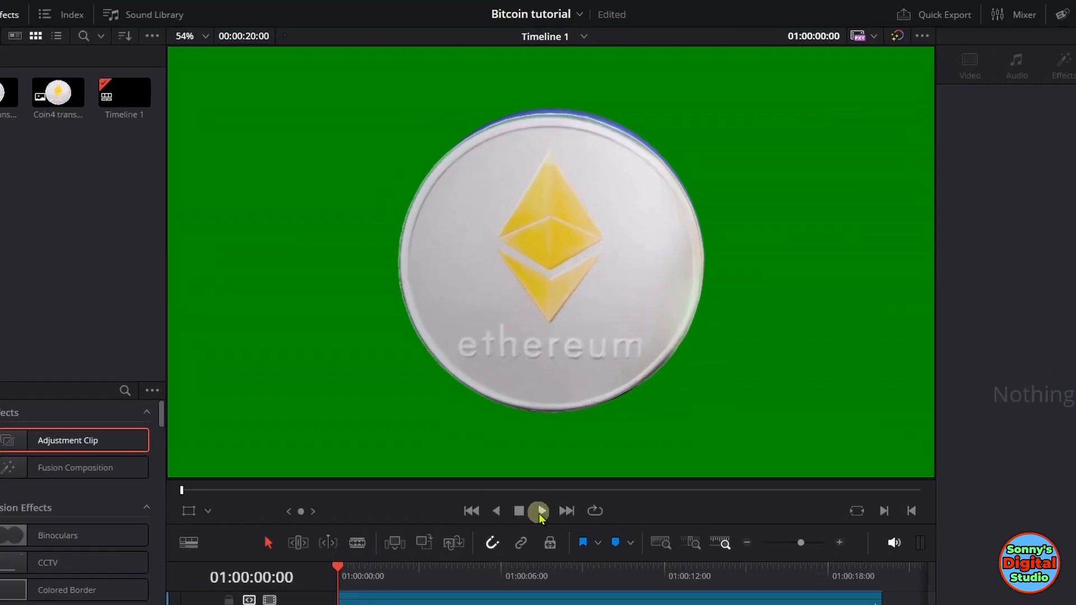
{"action": "left_click", "coordinate": [532, 417]}
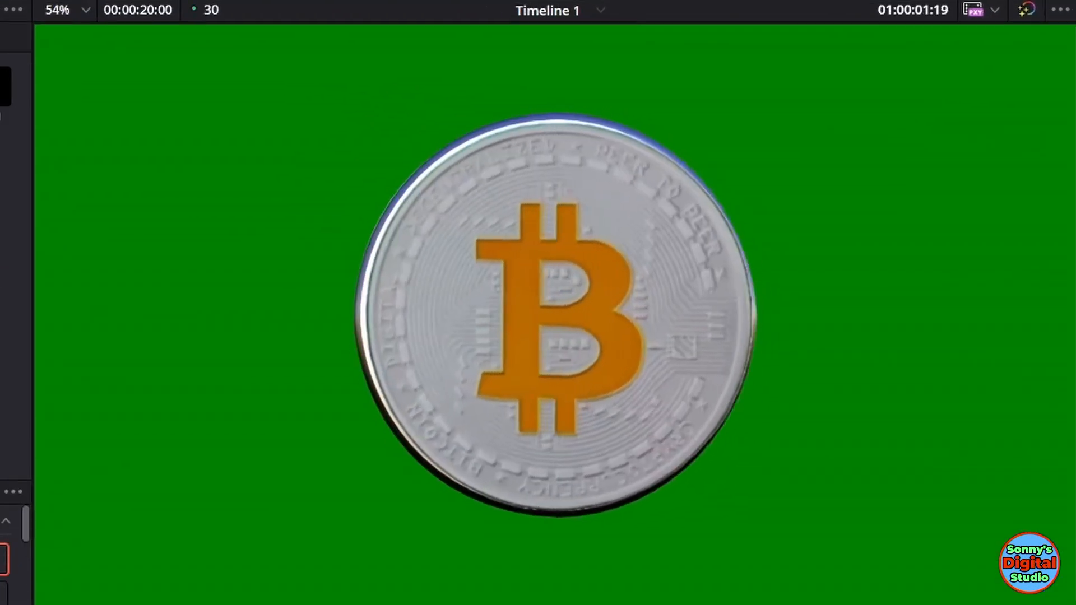